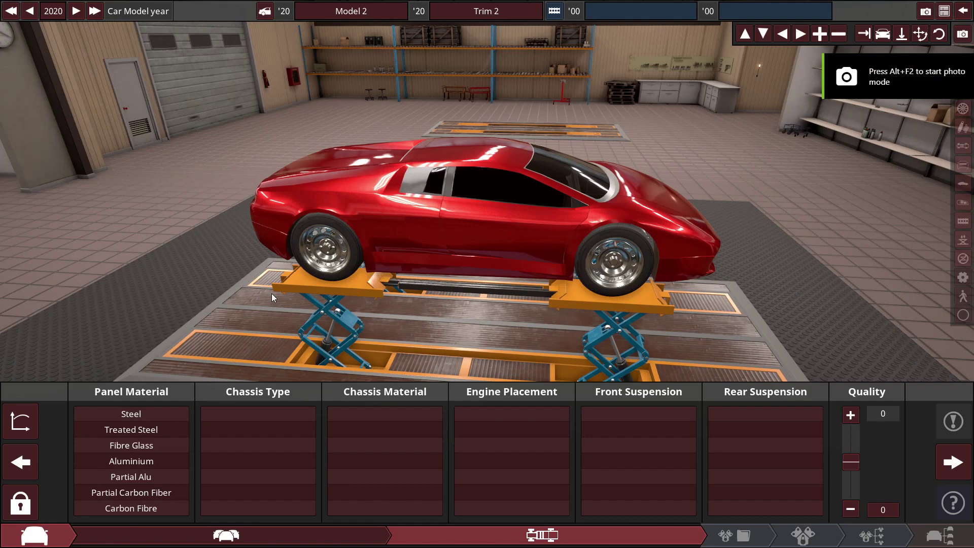
- Choose carbon fibre body panels, a carbon fibre monocoque and mid longitudinal engine placement
{"action": "mouse_move", "coordinate": [471, 290]}
{"action": "left_mouse_down"}
{"action": "mouse_move", "coordinate": [341, 248]}
{"action": "mouse_move", "coordinate": [491, 265]}
{"action": "left_mouse_up"}
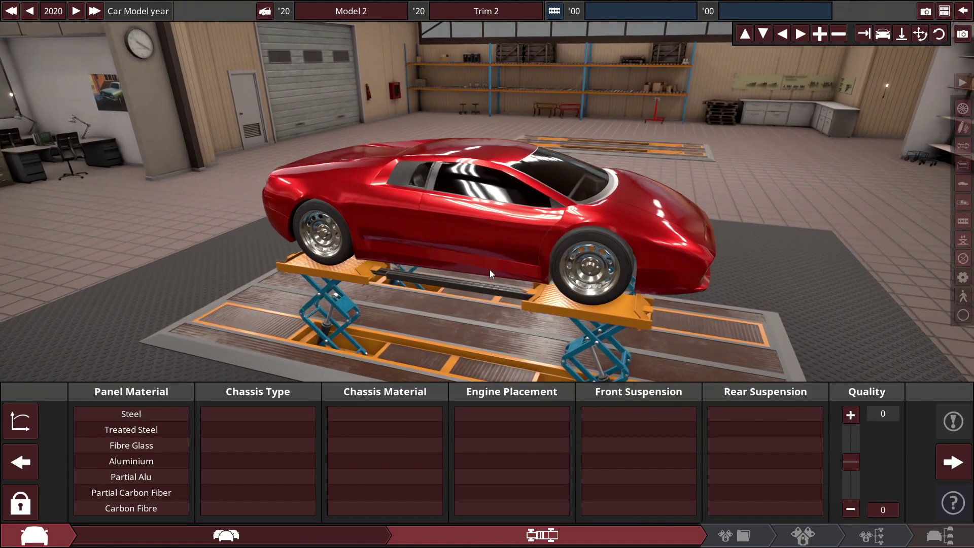
{"action": "mouse_move", "coordinate": [489, 270]}
{"action": "left_mouse_down"}
{"action": "mouse_move", "coordinate": [771, 241]}
{"action": "mouse_move", "coordinate": [489, 240]}
{"action": "left_mouse_up"}
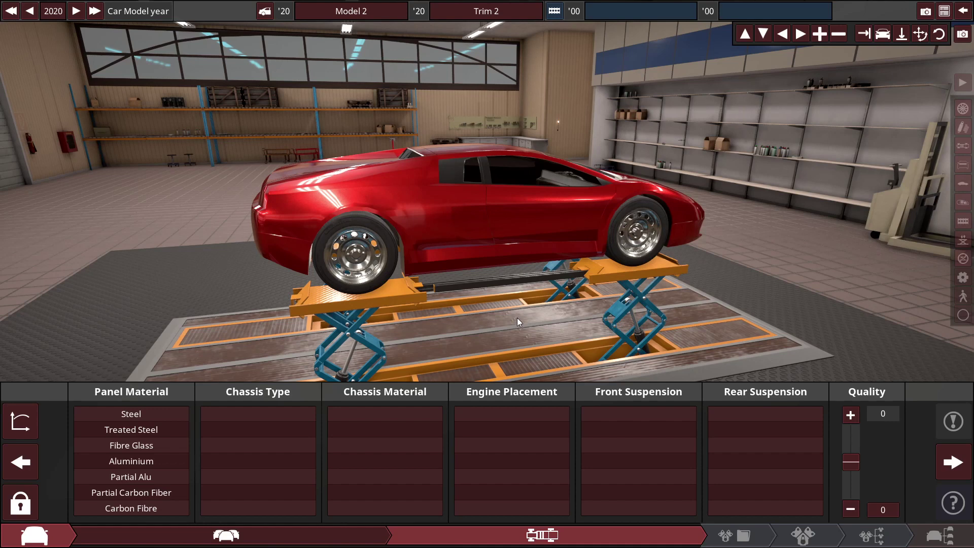
{"action": "left_click", "coordinate": [131, 509]}
{"action": "left_click", "coordinate": [257, 414]}
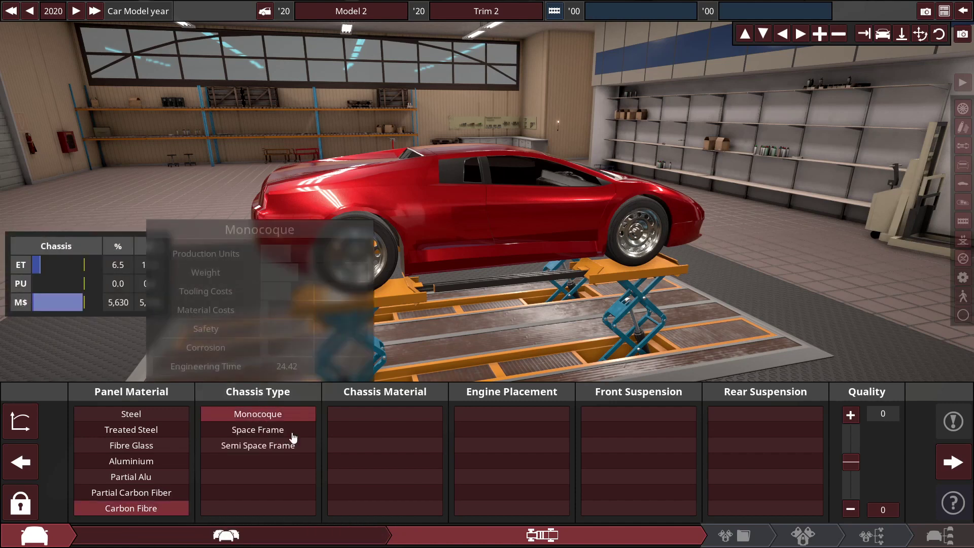
{"action": "left_click", "coordinate": [385, 508]}
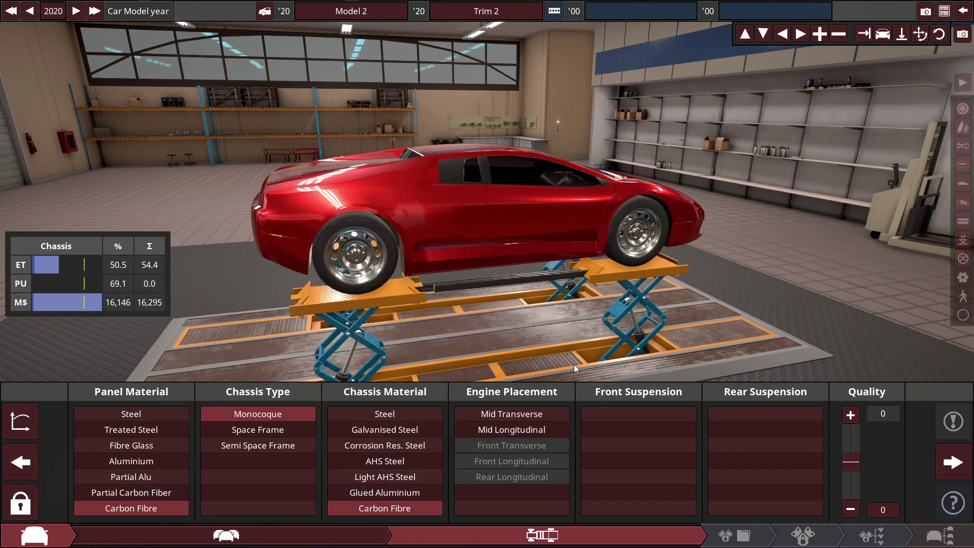
{"action": "mouse_move", "coordinate": [512, 430]}
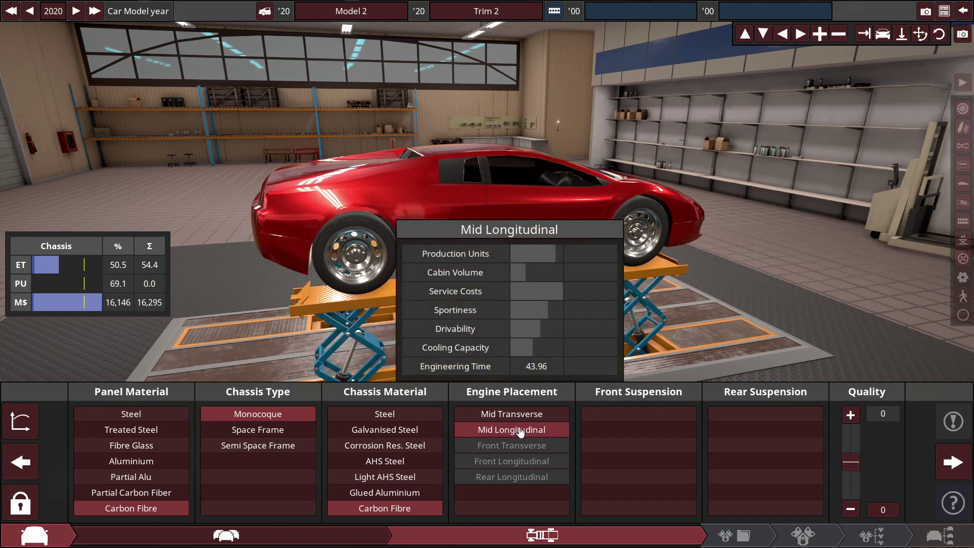
{"action": "left_click", "coordinate": [521, 430]}
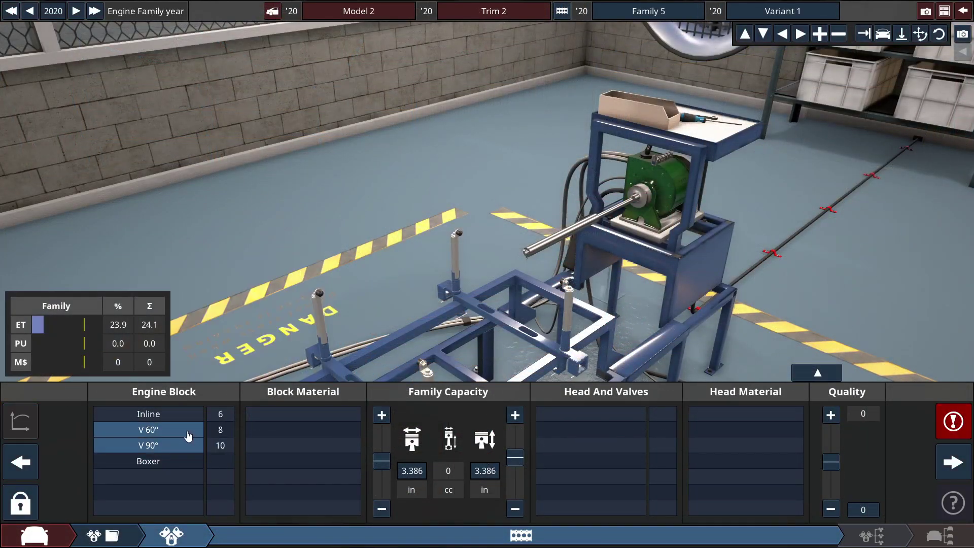
- Pick a magnesium V60 block with five-valve DOHC AlSi heads
{"action": "left_click", "coordinate": [149, 429]}
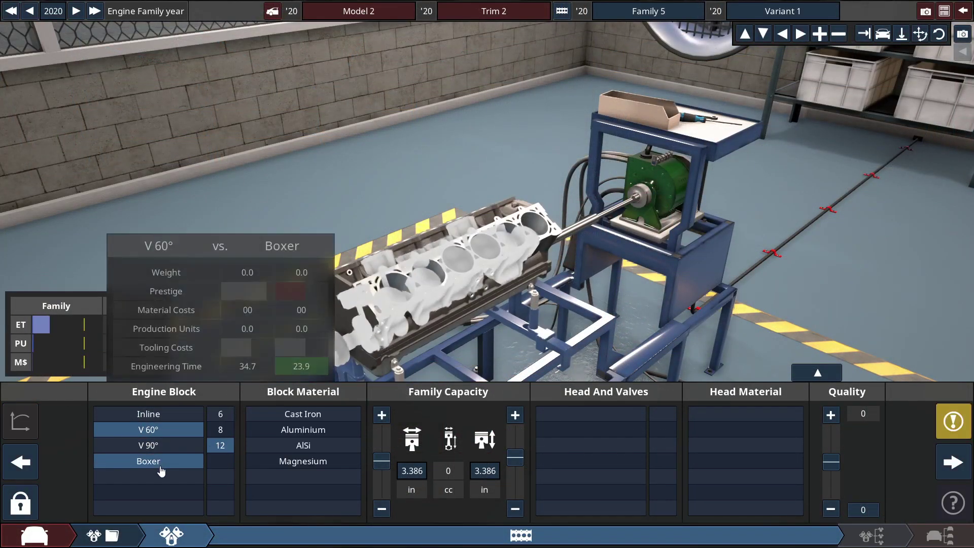
{"action": "left_click", "coordinate": [303, 461]}
{"action": "left_click", "coordinate": [590, 461]}
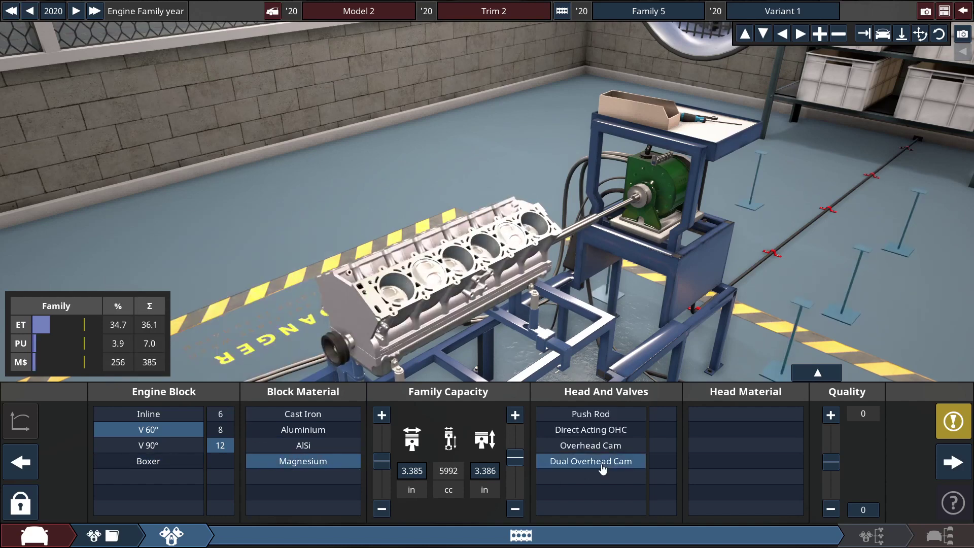
{"action": "left_click", "coordinate": [663, 445]}
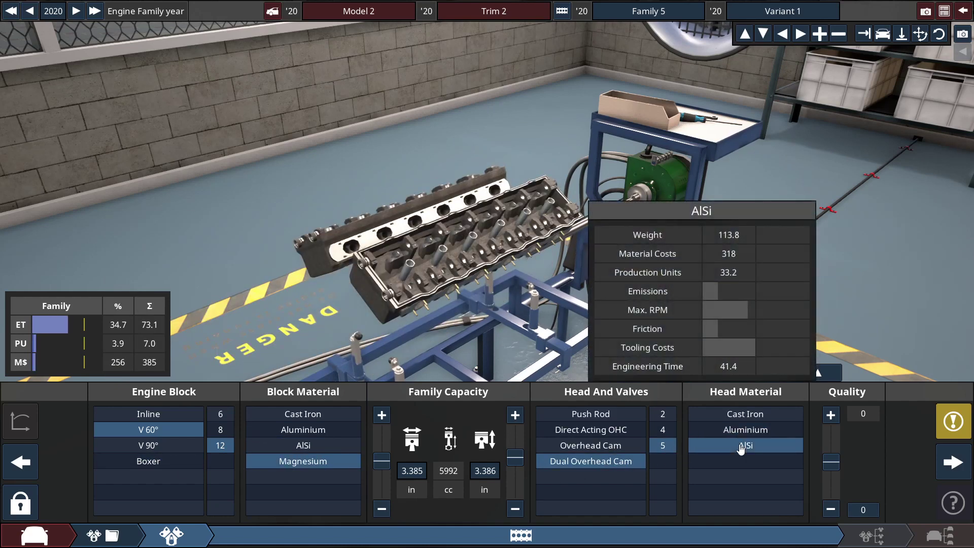
{"action": "left_click", "coordinate": [745, 445]}
- Set family quality to +15, max out stroke and bore, and keep a V60 twelve-cylinder
{"action": "left_click_drag", "start_coordinate": [830, 462], "coordinate": [831, 427]}
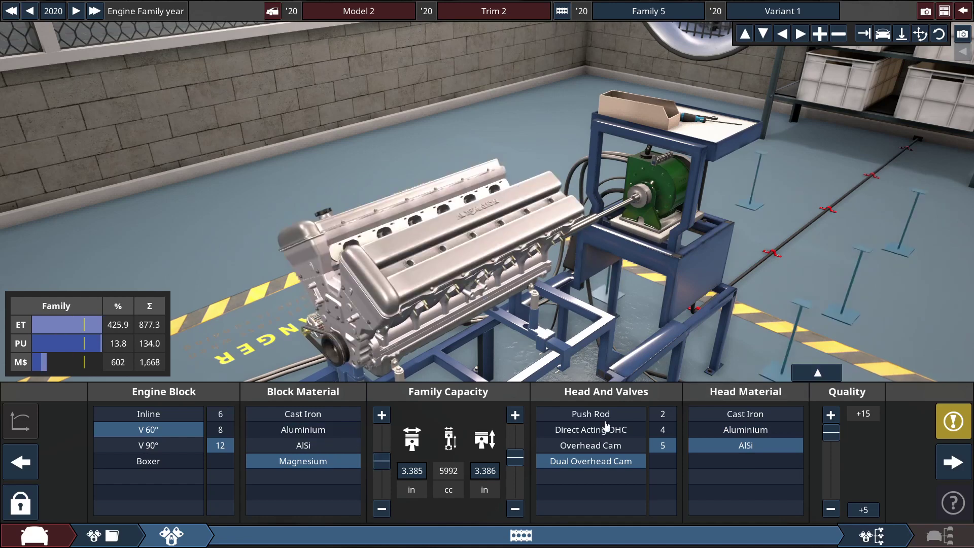
{"action": "left_click_drag", "start_coordinate": [515, 458], "coordinate": [522, 299]}
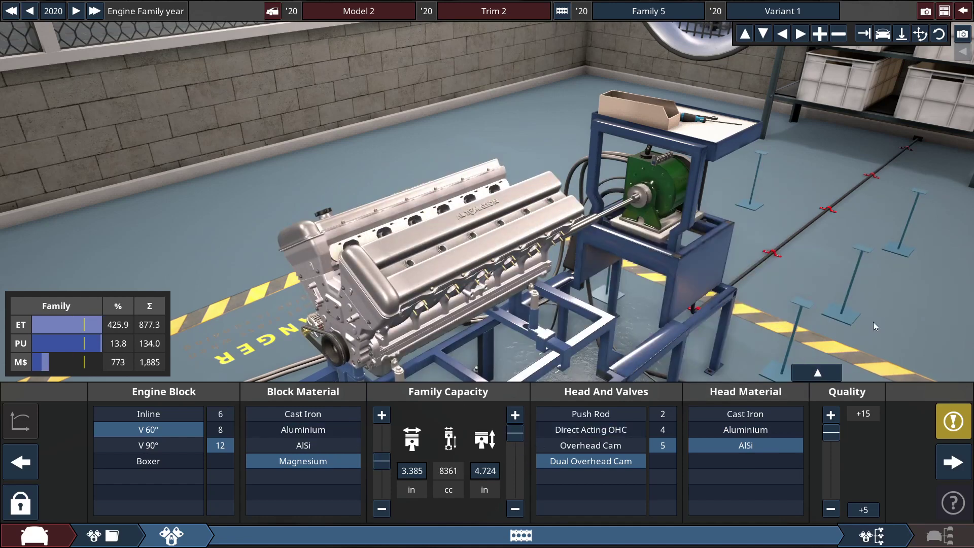
{"action": "left_click", "coordinate": [817, 371]}
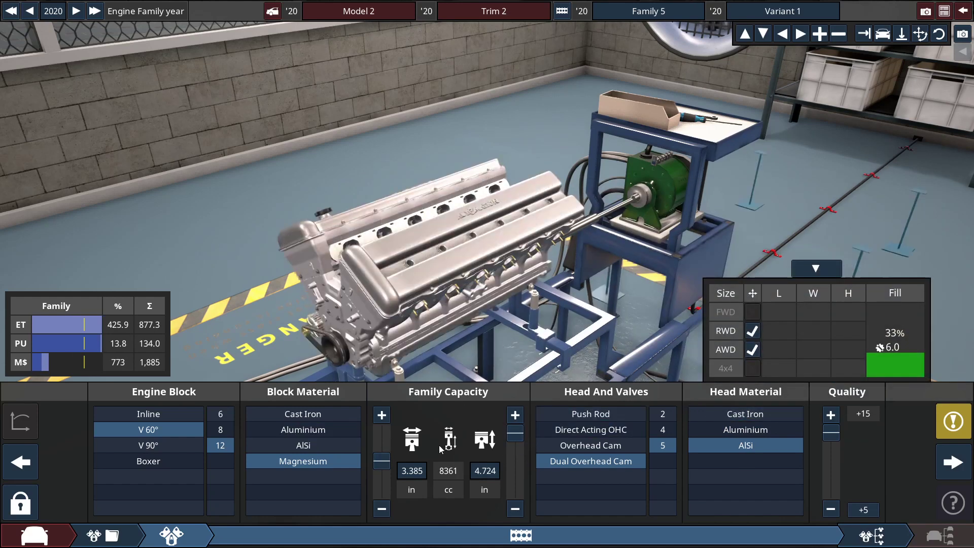
{"action": "left_click_drag", "start_coordinate": [381, 461], "coordinate": [356, 348]}
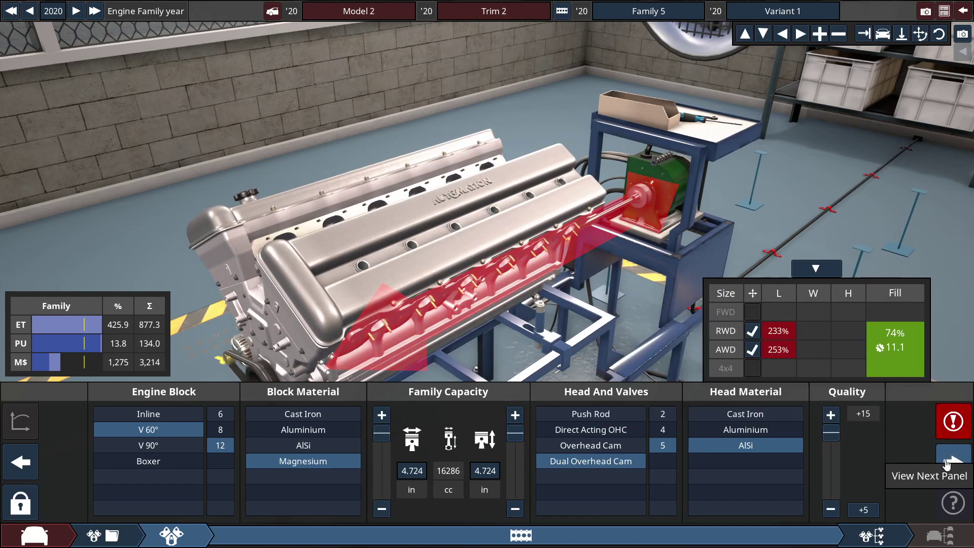
{"action": "left_click", "coordinate": [139, 446]}
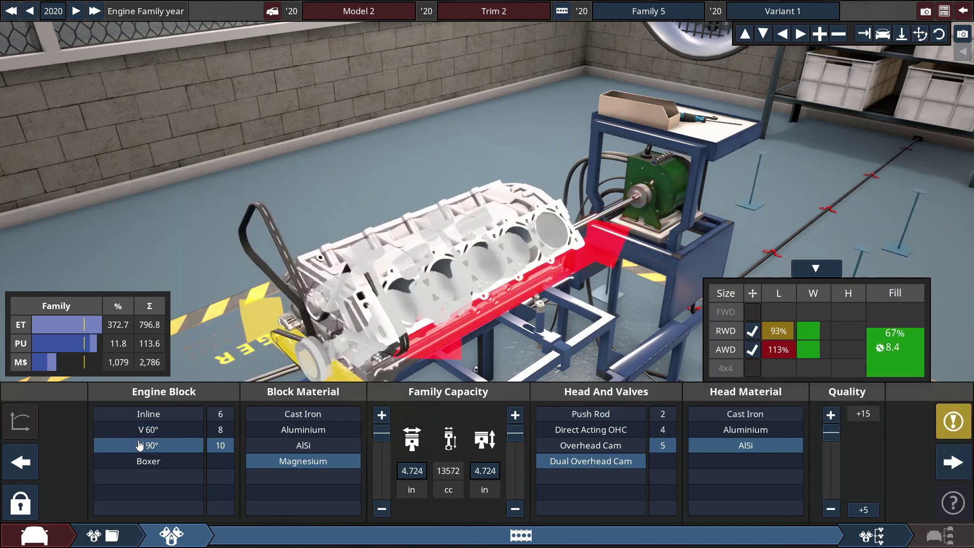
{"action": "left_click", "coordinate": [148, 430]}
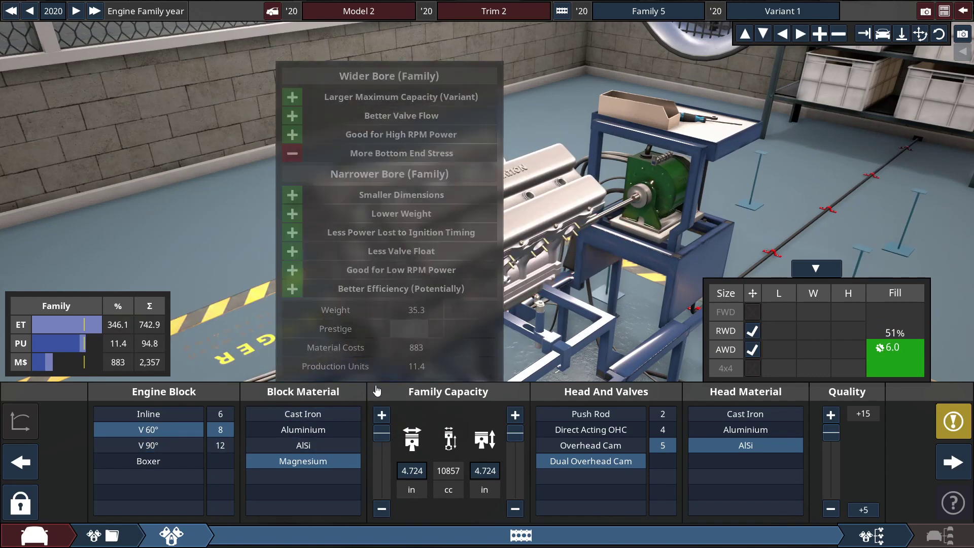
{"action": "left_click", "coordinate": [220, 445]}
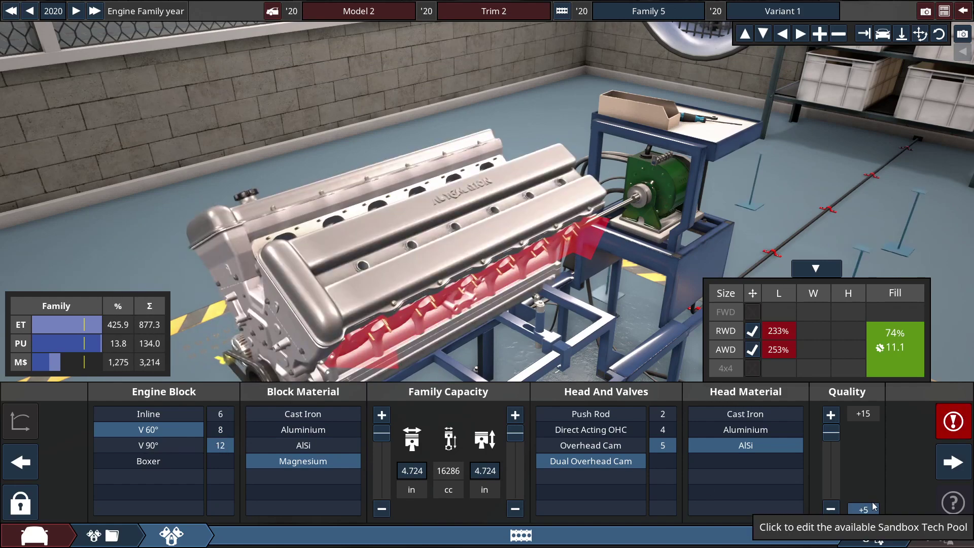
- Fit a billet steel crank, rods and pistons; set top-end quality +15 and 12000 rpm limit
{"action": "left_click", "coordinate": [953, 462]}
{"action": "left_click", "coordinate": [277, 429]}
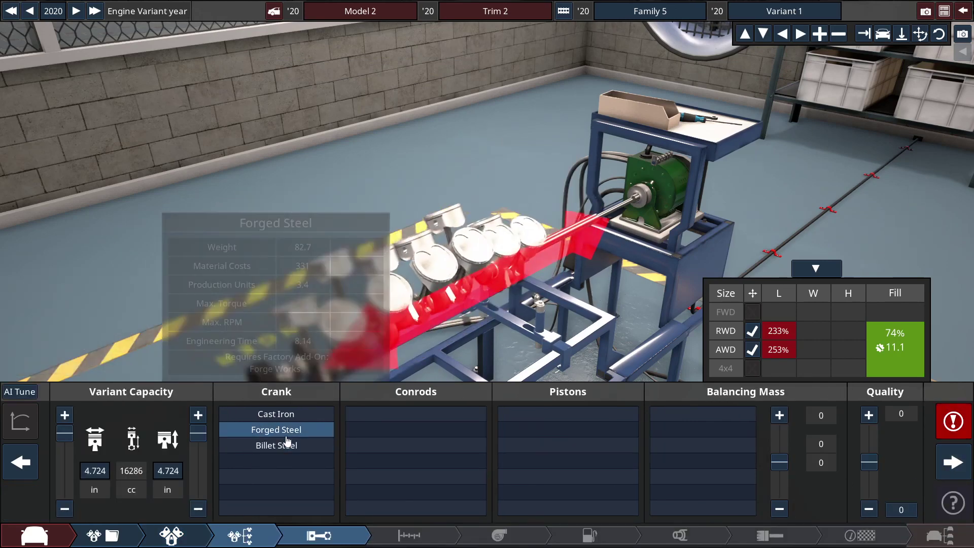
{"action": "left_click", "coordinate": [416, 445]}
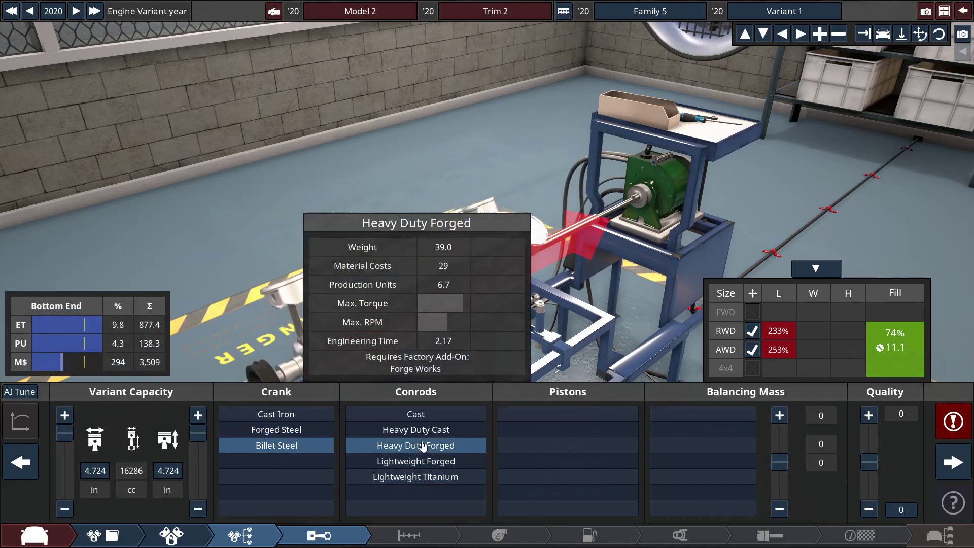
{"action": "left_click", "coordinate": [416, 477]}
{"action": "left_click", "coordinate": [568, 476]}
{"action": "left_click", "coordinate": [408, 535]}
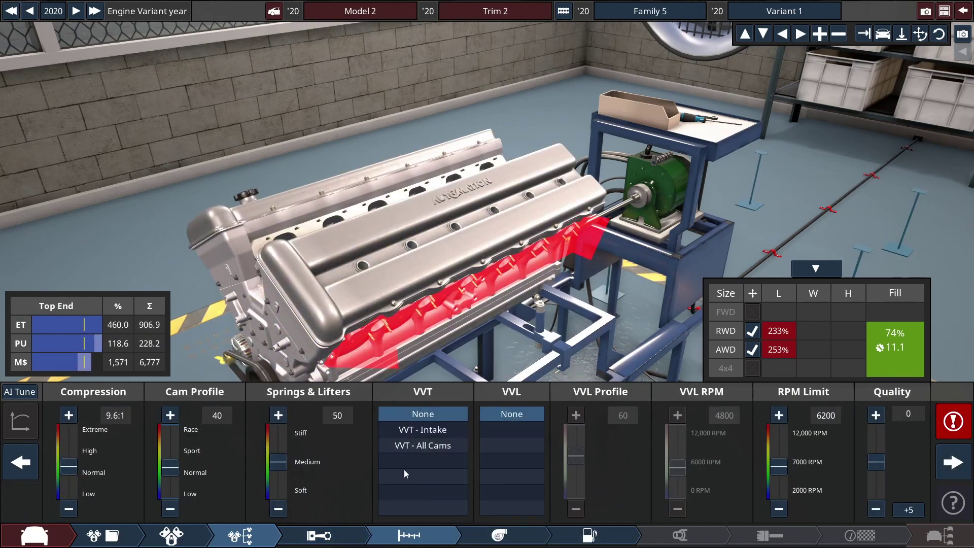
{"action": "left_click_drag", "start_coordinate": [877, 462], "coordinate": [877, 433]}
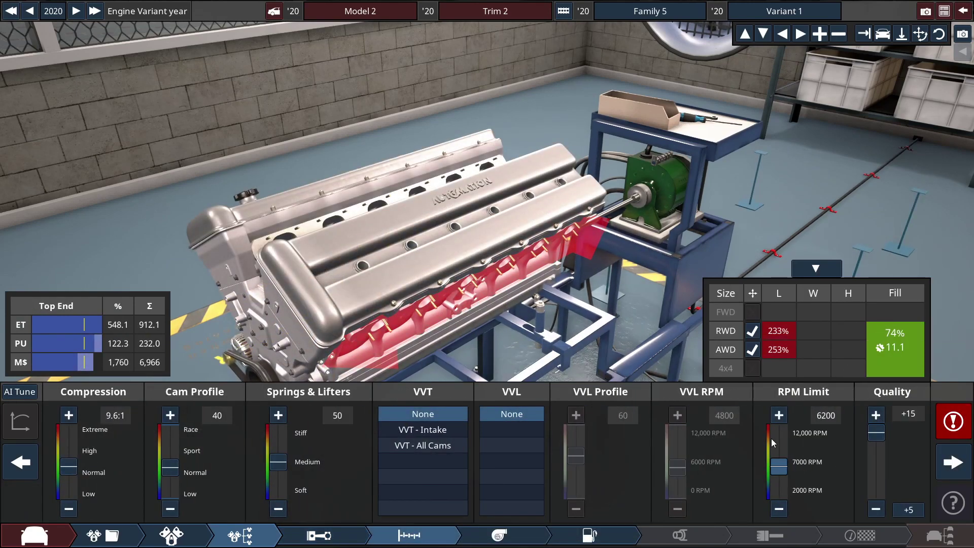
{"action": "left_click_drag", "start_coordinate": [778, 462], "coordinate": [778, 433]}
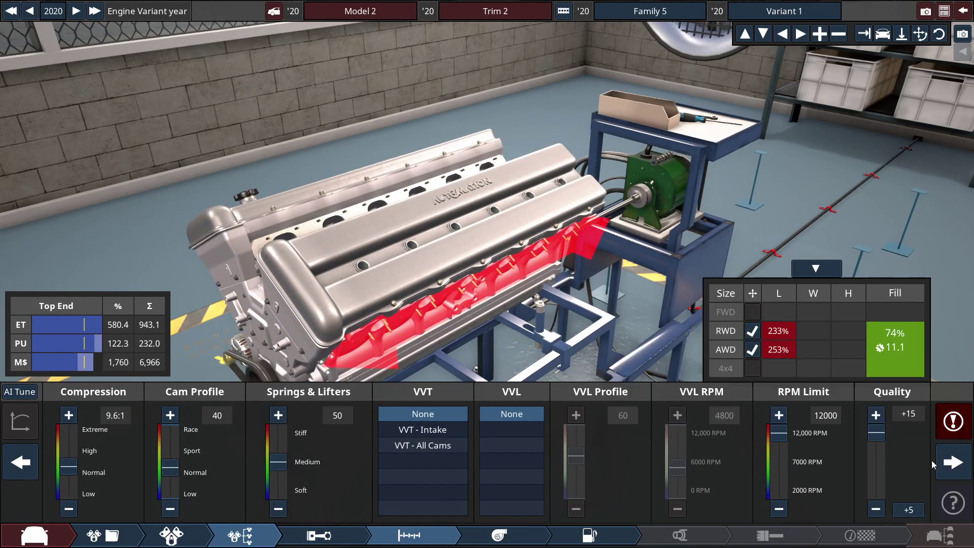
- Add four turbochargers with boost control and +15 aspiration quality
{"action": "left_click", "coordinate": [953, 461]}
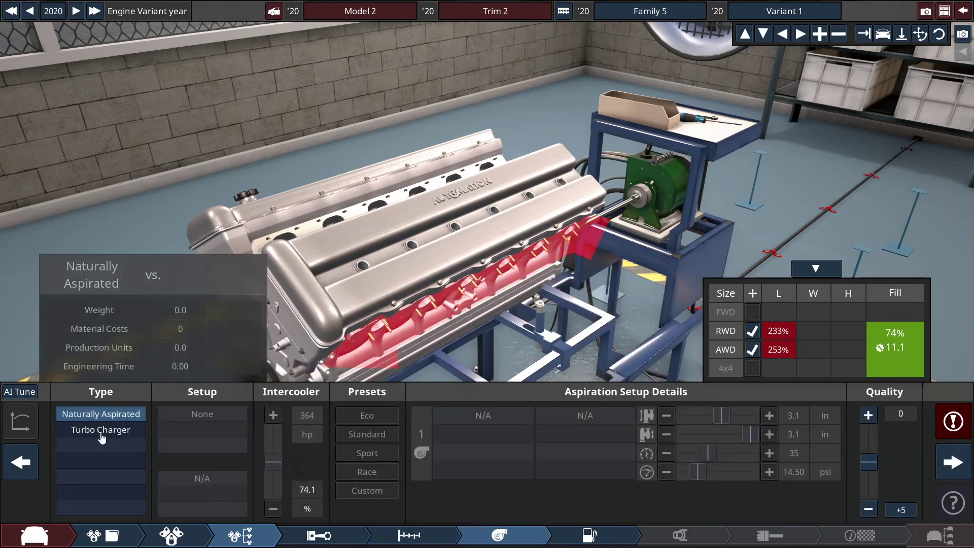
{"action": "left_click", "coordinate": [101, 431]}
{"action": "left_click", "coordinate": [202, 445]}
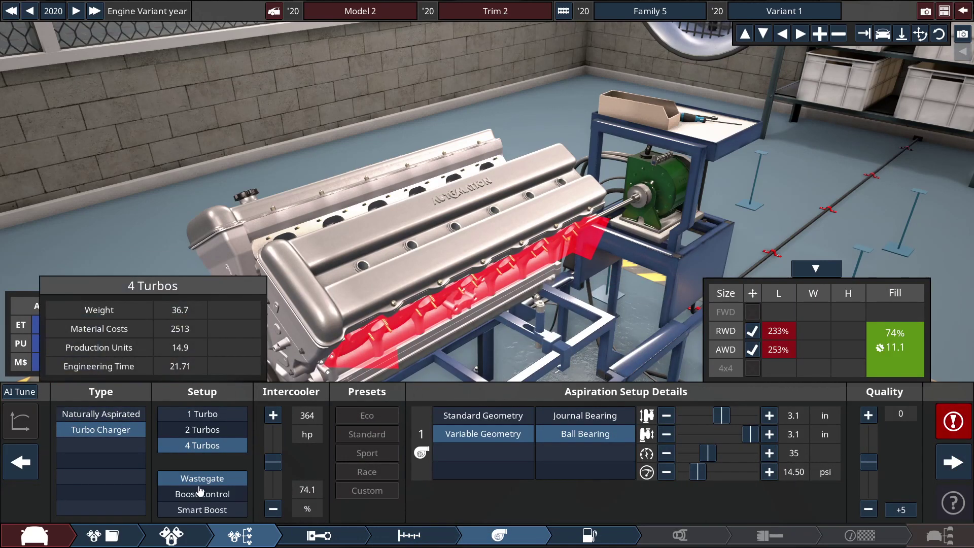
{"action": "left_click", "coordinate": [202, 495]}
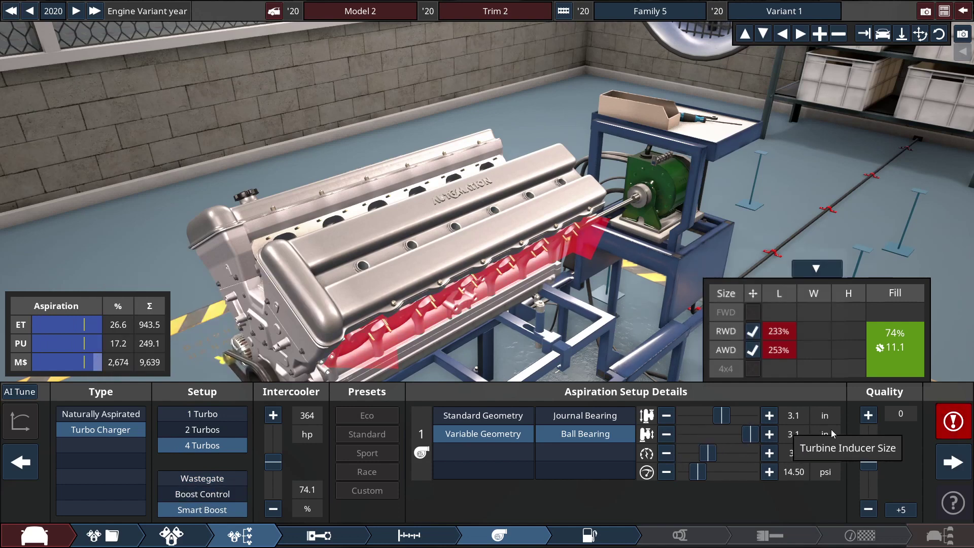
{"action": "left_click_drag", "start_coordinate": [868, 462], "coordinate": [868, 434]}
- Use per-cylinder direct injection with a race manifold and +15 fuel system quality
{"action": "left_click", "coordinate": [950, 462]}
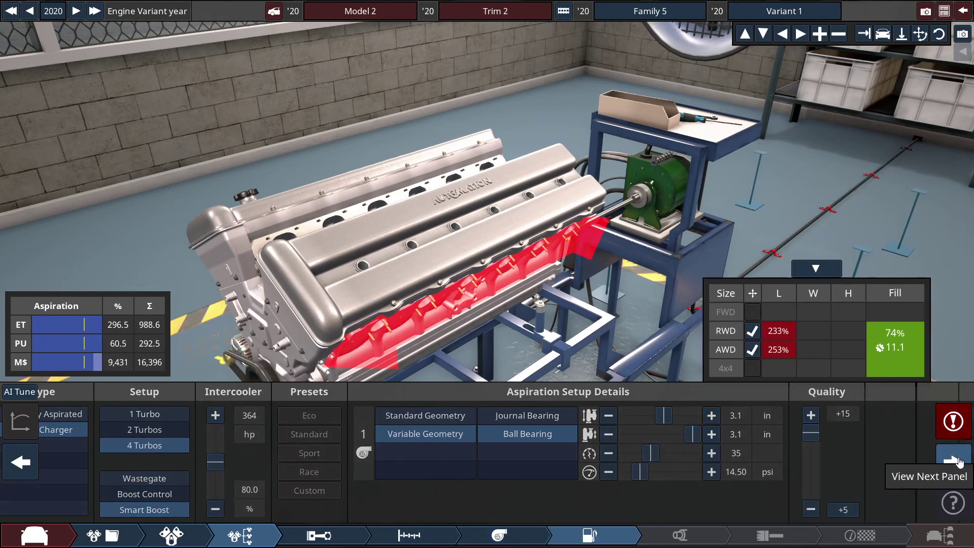
{"action": "left_click", "coordinate": [93, 430]}
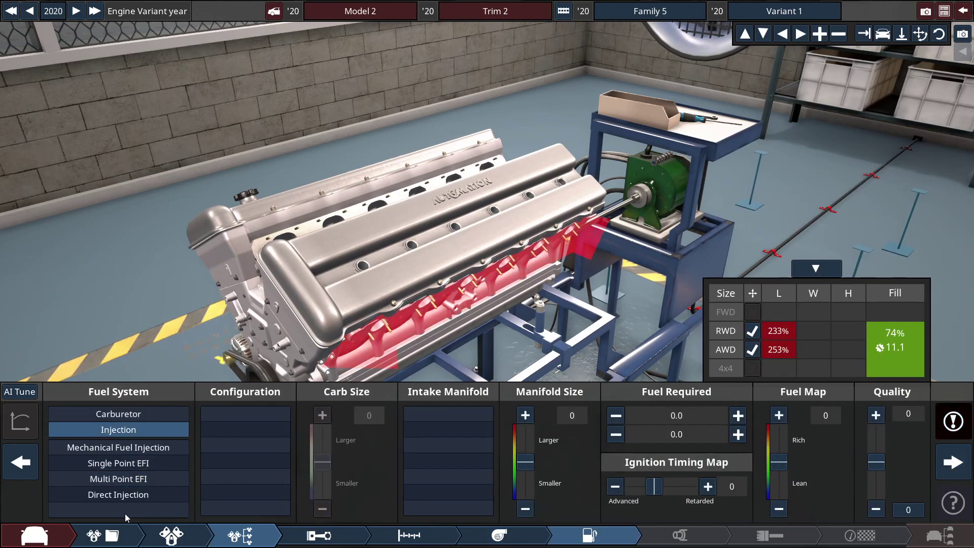
{"action": "left_click", "coordinate": [118, 494]}
{"action": "left_click", "coordinate": [271, 445]}
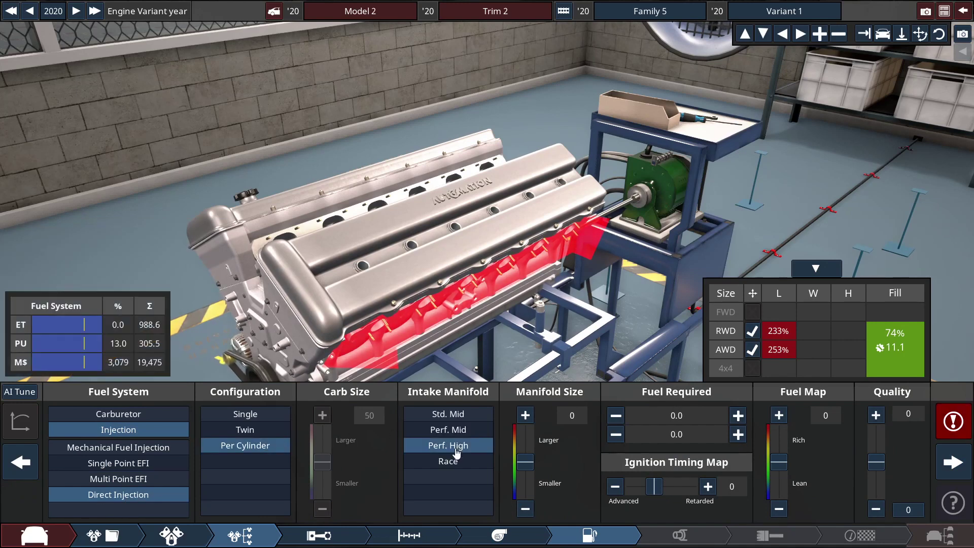
{"action": "left_click", "coordinate": [447, 462]}
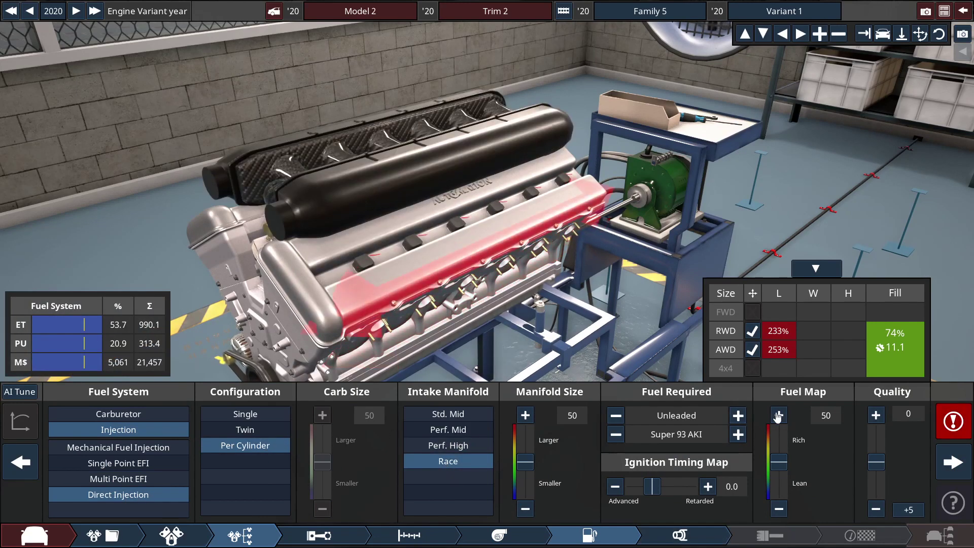
{"action": "left_click_drag", "start_coordinate": [877, 462], "coordinate": [876, 432]}
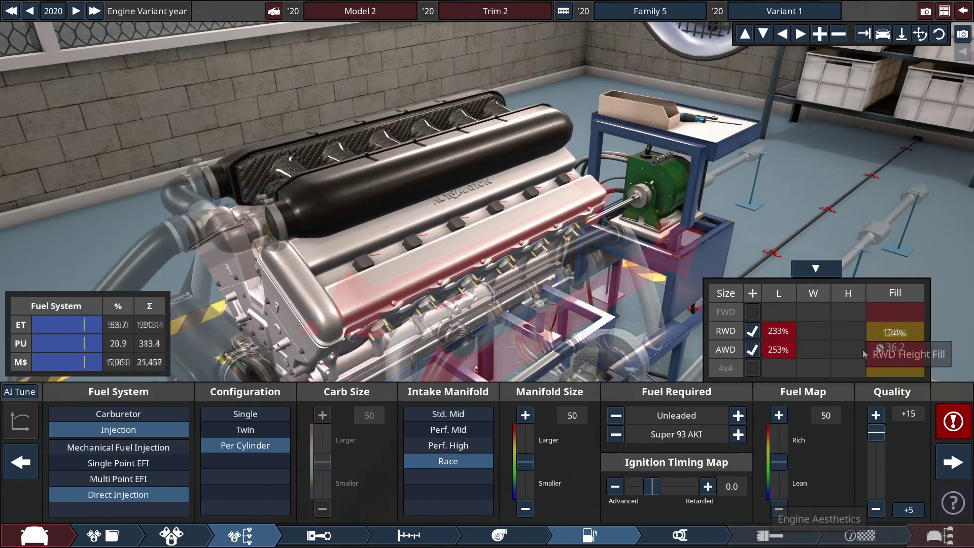
- Return to the engine family page and adjust the bore down, then back up stepwise
{"action": "left_click", "coordinate": [499, 535]}
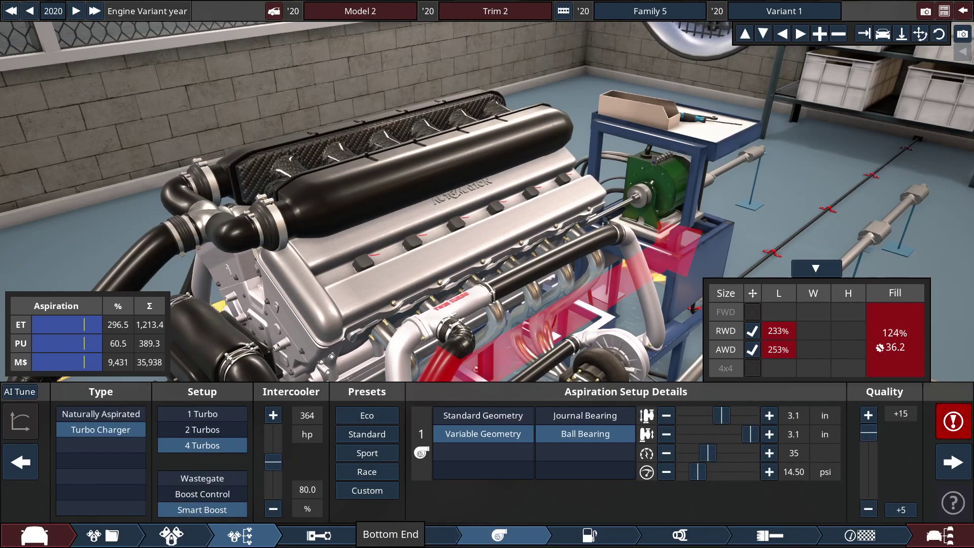
{"action": "left_click", "coordinate": [390, 535]}
{"action": "left_click", "coordinate": [171, 535]}
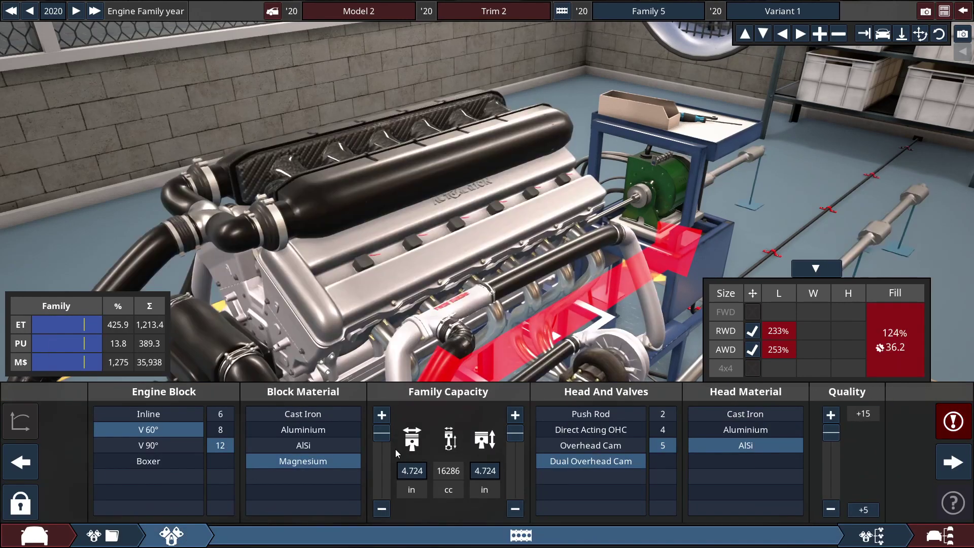
{"action": "left_click_drag", "start_coordinate": [380, 435], "coordinate": [380, 446]}
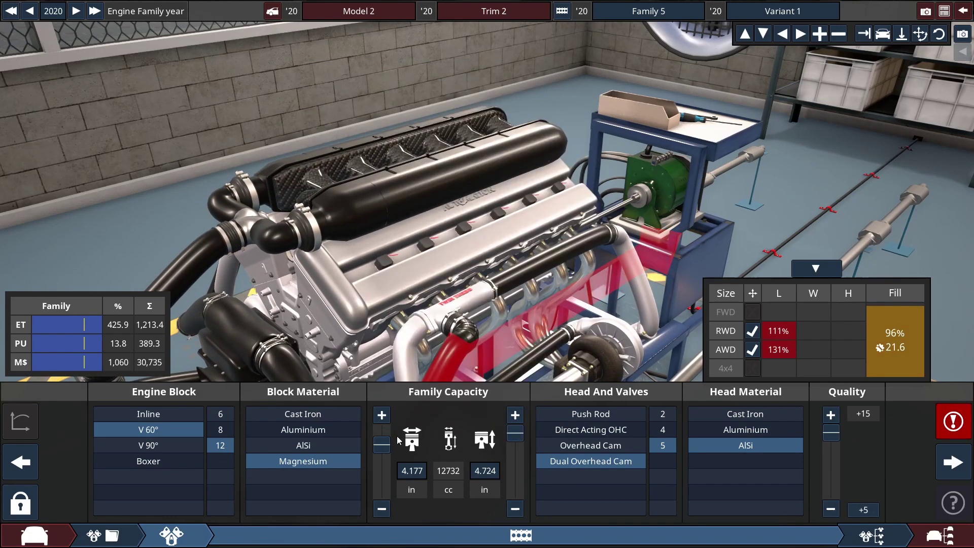
{"action": "left_click", "coordinate": [383, 415]}
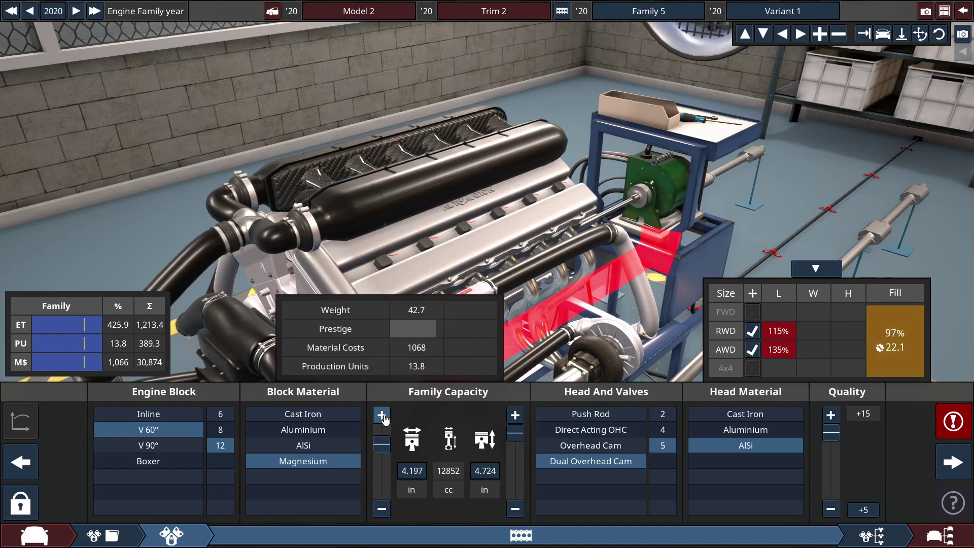
{"action": "left_click", "coordinate": [383, 416]}
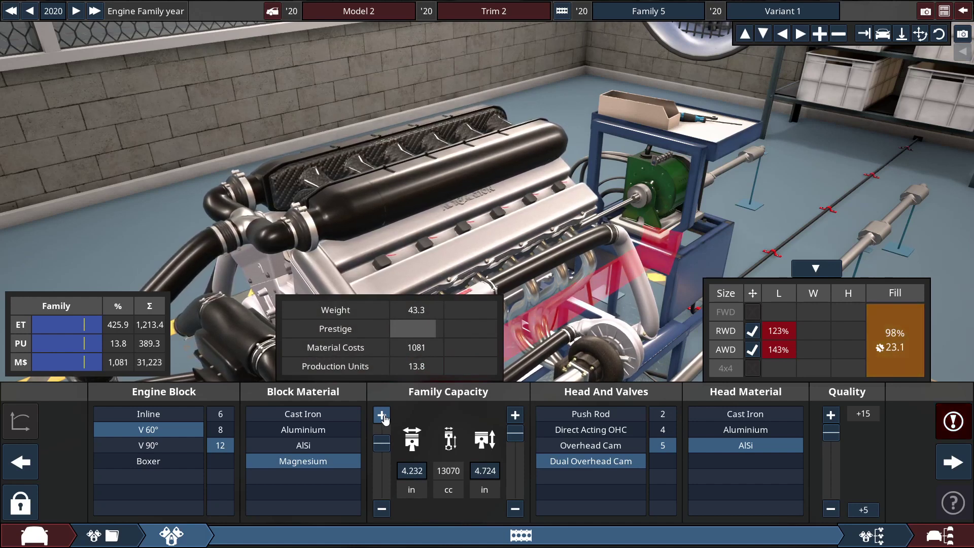
{"action": "left_click", "coordinate": [382, 416]}
{"action": "left_click", "coordinate": [383, 416]}
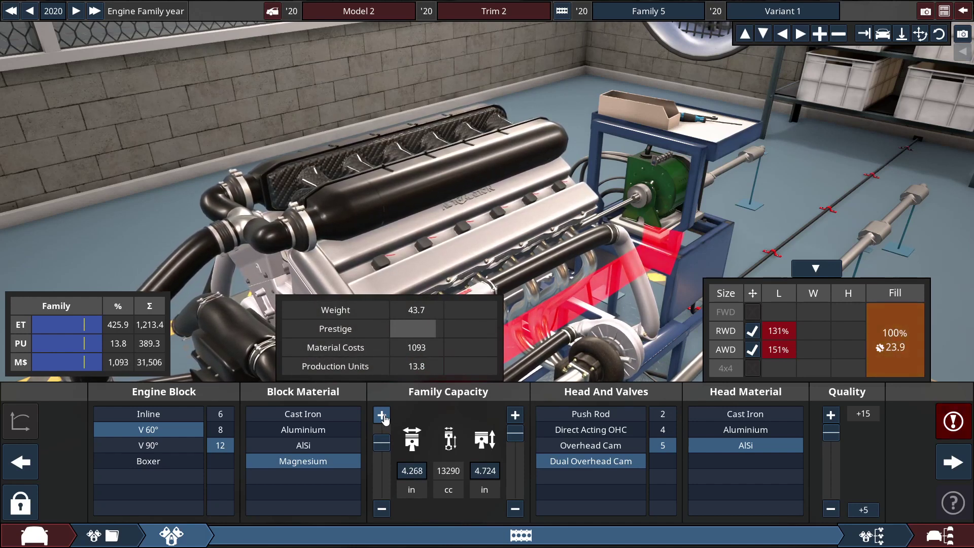
{"action": "left_click", "coordinate": [383, 509]}
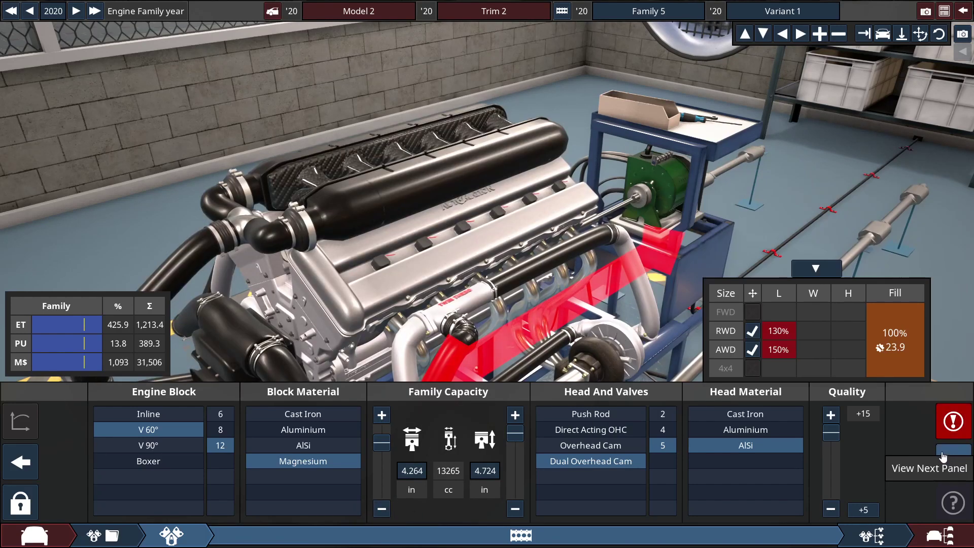
- Trim the bore to 4.126 in (12,422 cc) and show power, torque and stress graphs
{"action": "left_click", "coordinate": [944, 457]}
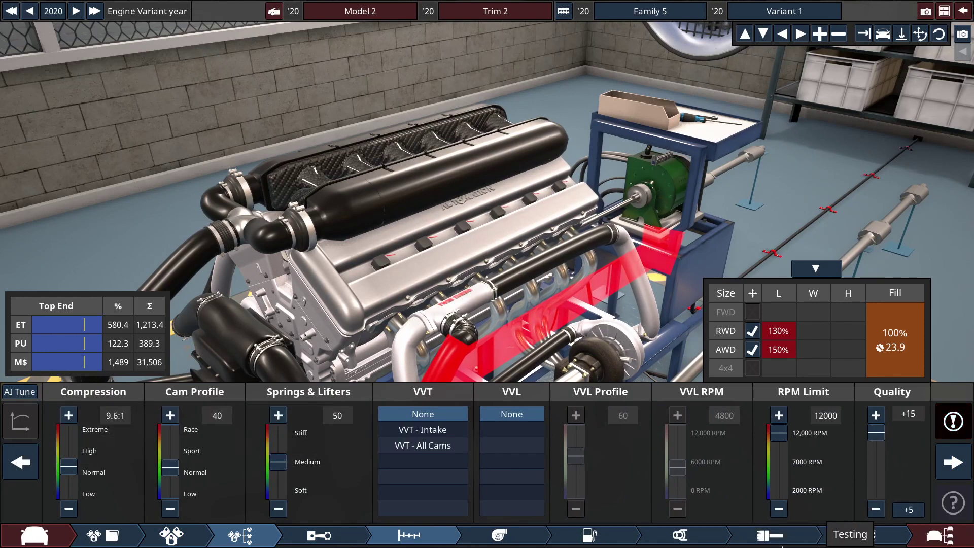
{"action": "left_click", "coordinate": [533, 533]}
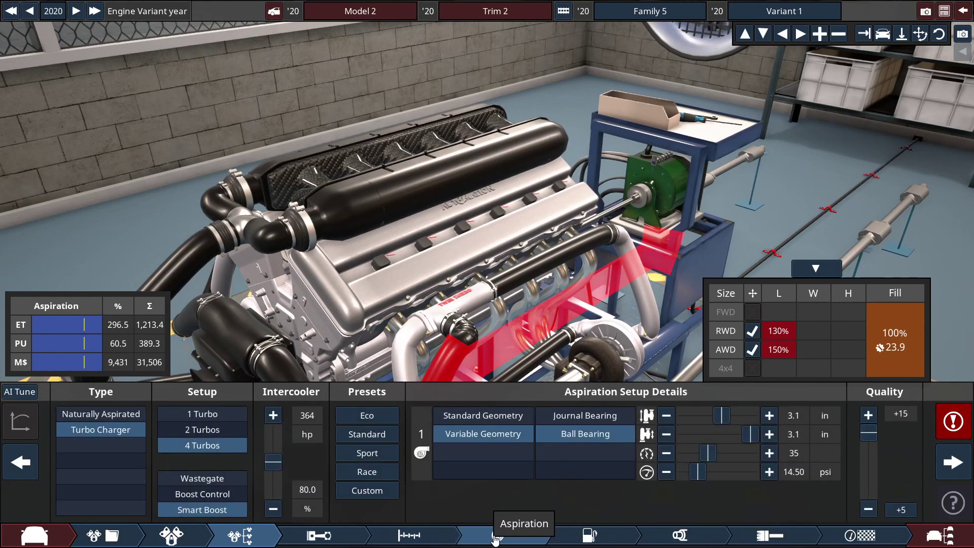
{"action": "left_click", "coordinate": [411, 535]}
{"action": "left_click", "coordinate": [159, 537]}
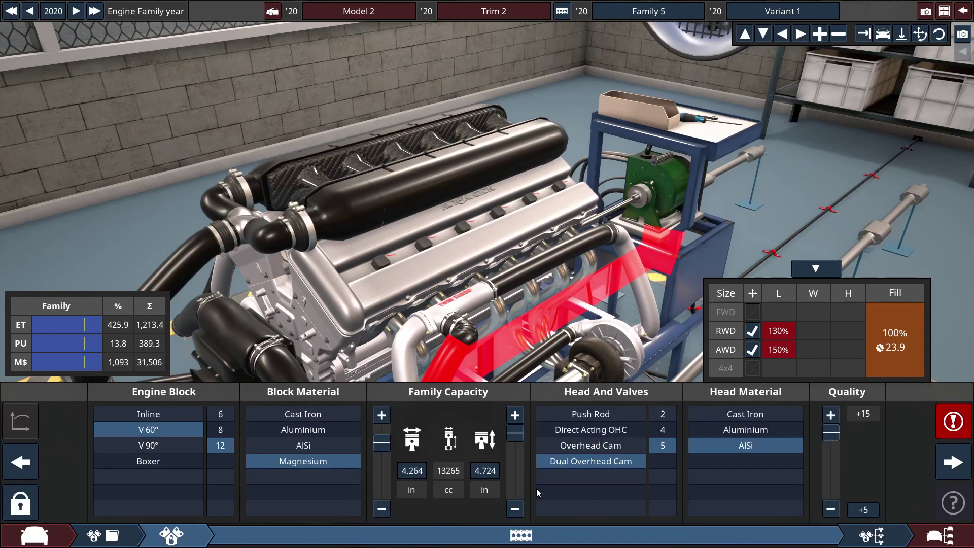
{"action": "left_click", "coordinate": [381, 510]}
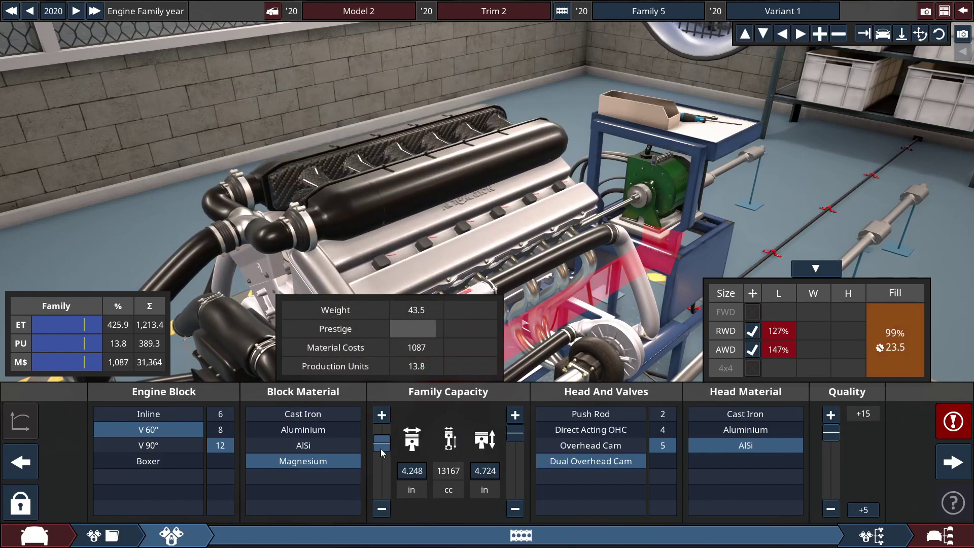
{"action": "left_click_drag", "start_coordinate": [383, 448], "coordinate": [383, 445]}
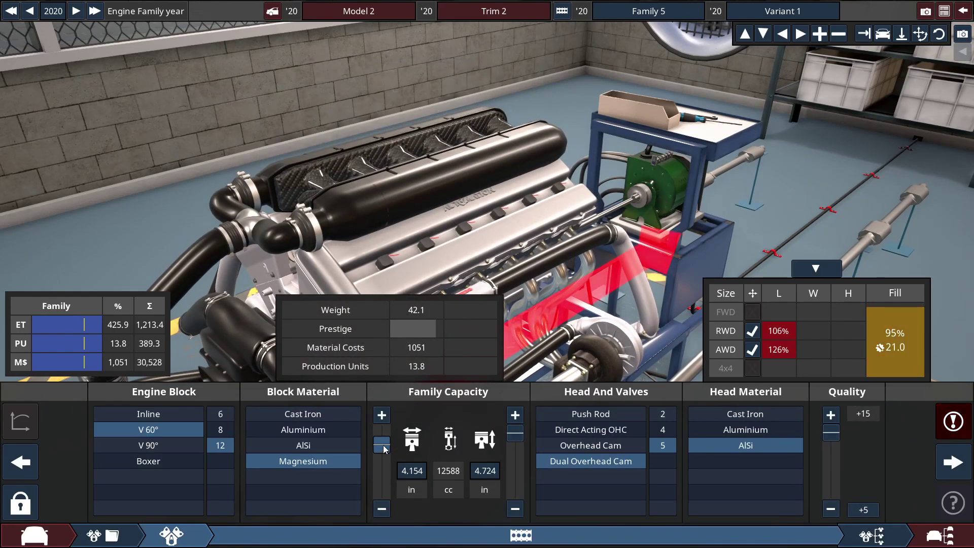
{"action": "left_click", "coordinate": [381, 509]}
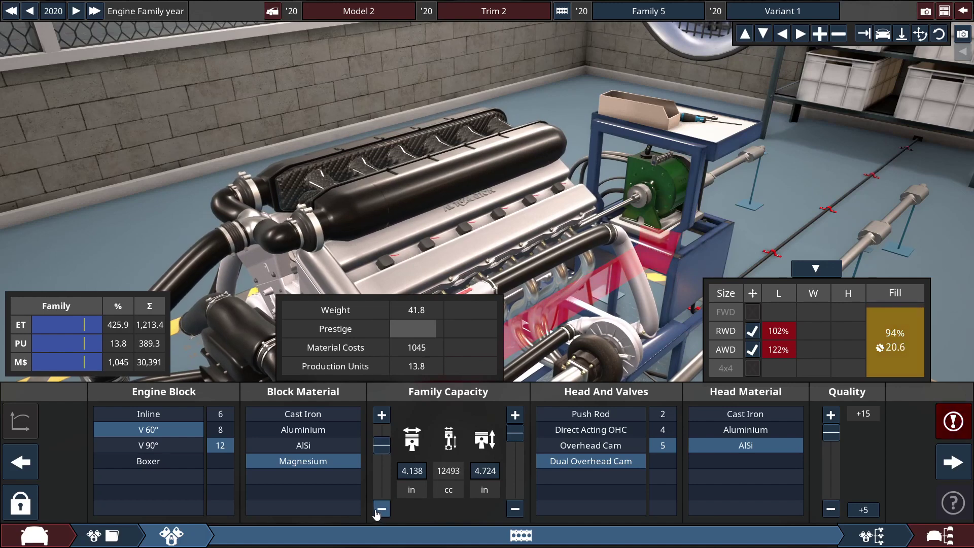
{"action": "left_click", "coordinate": [381, 510]}
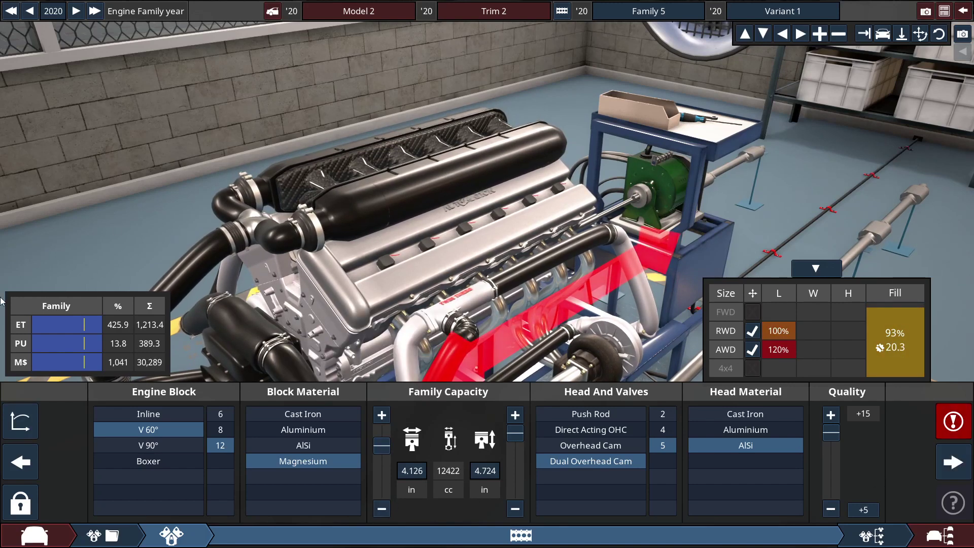
{"action": "left_click", "coordinate": [21, 421]}
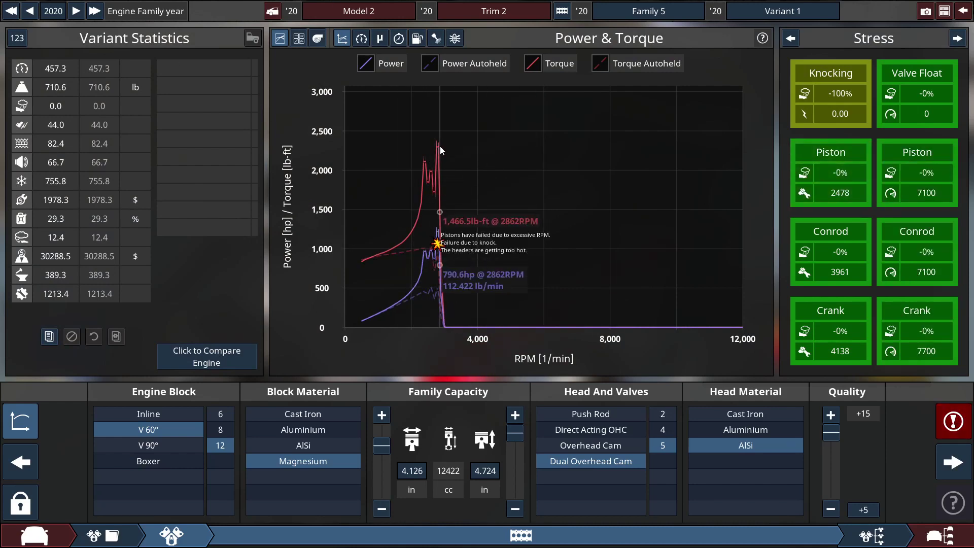
- Try Heavy Duty Forged conrods, then revert to Lightweight Titanium
{"action": "left_click", "coordinate": [953, 463]}
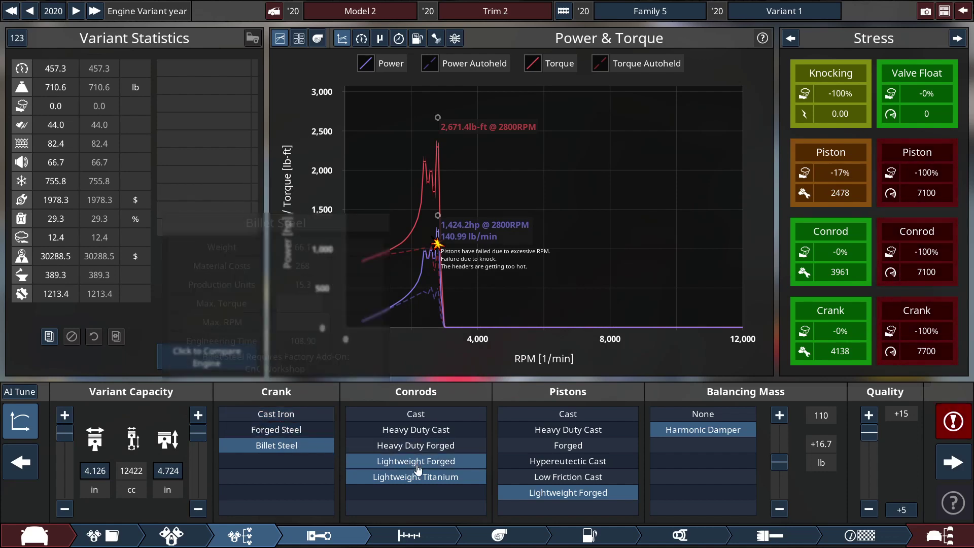
{"action": "left_click", "coordinate": [427, 447]}
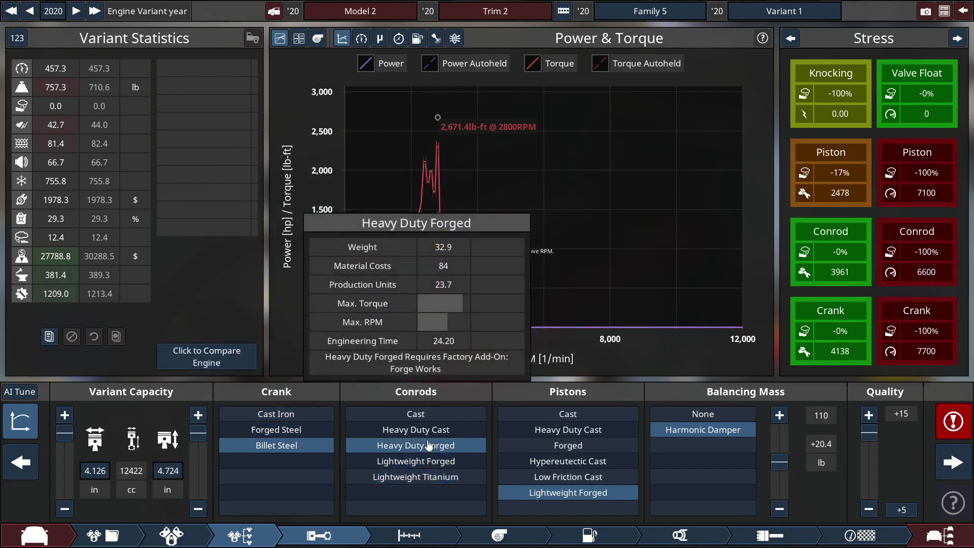
{"action": "left_click", "coordinate": [416, 476]}
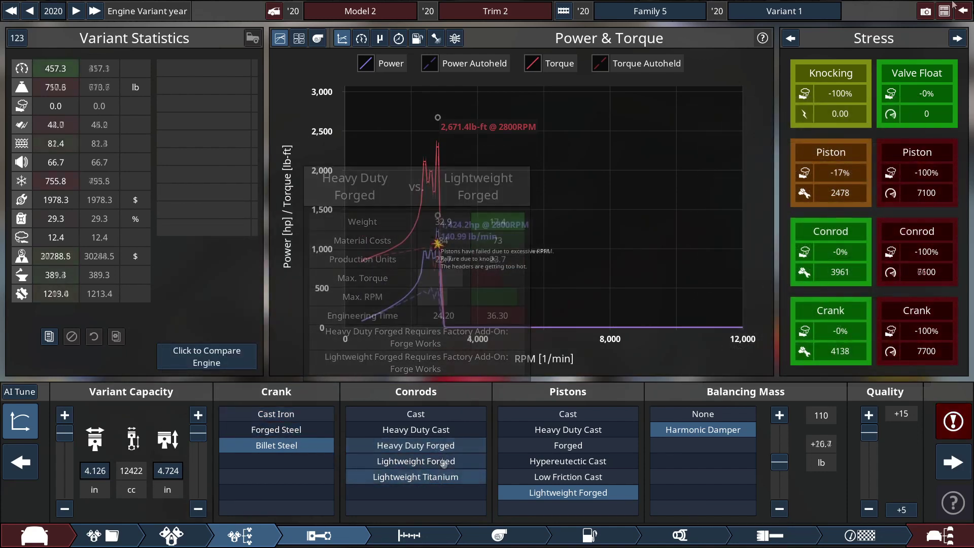
- Lower the rev limit to 8,100 RPM and show the stress readouts
{"action": "left_click", "coordinate": [680, 535]}
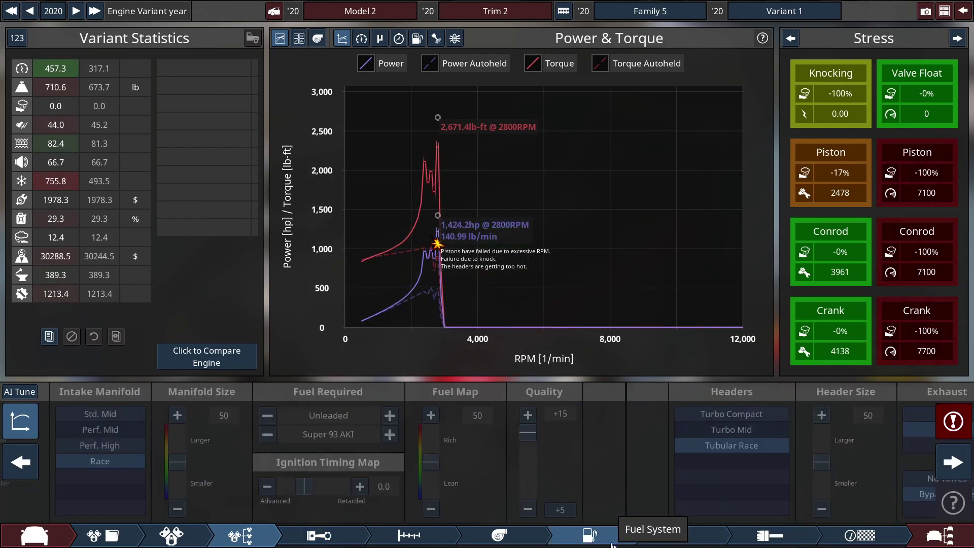
{"action": "left_click", "coordinate": [590, 536]}
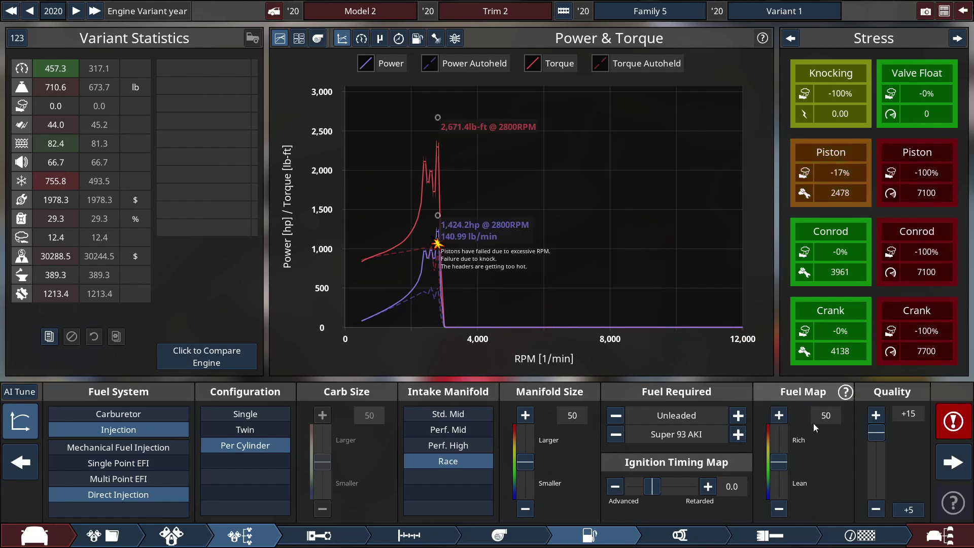
{"action": "left_click", "coordinate": [432, 535]}
{"action": "left_click_drag", "start_coordinate": [779, 433], "coordinate": [790, 460]}
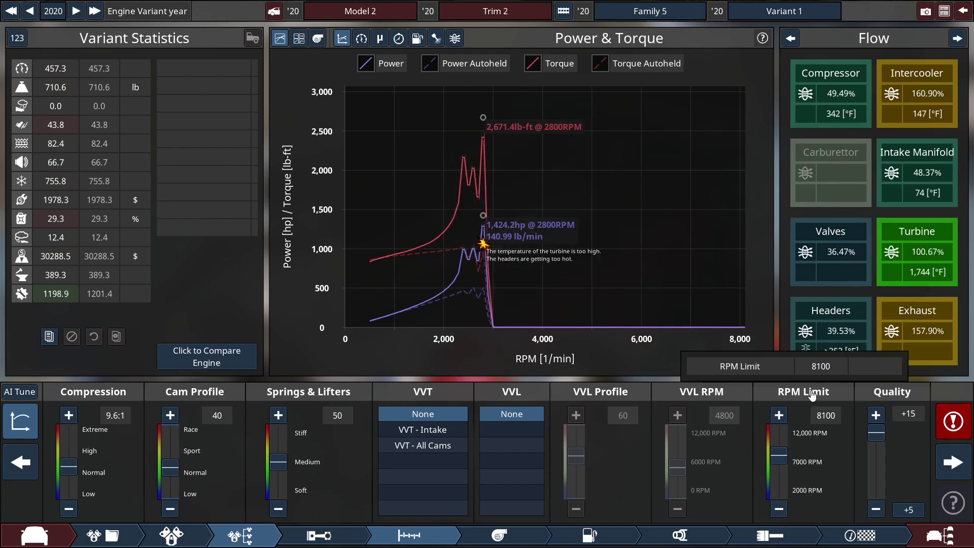
{"action": "left_click", "coordinate": [790, 40]}
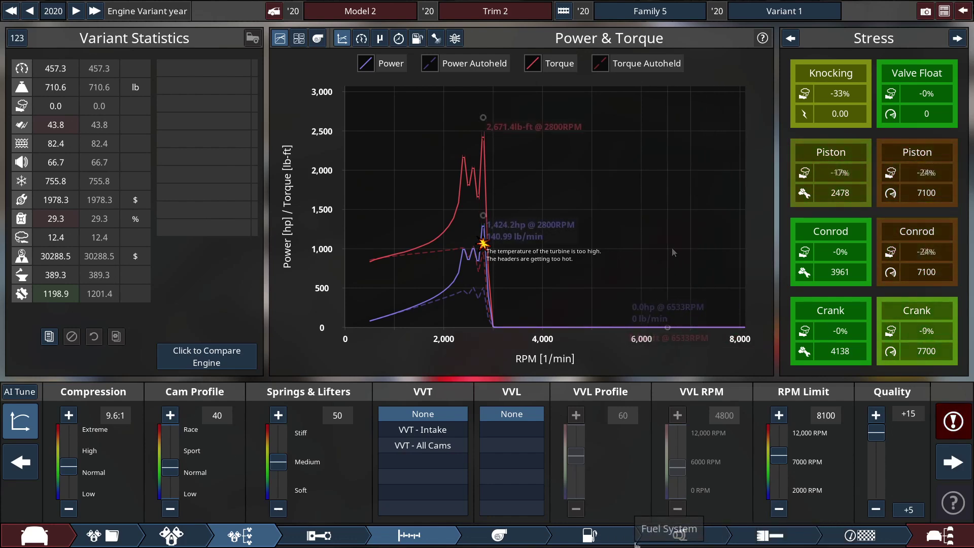
- Cycle the required fuel through nitromethane and settle on methanol
{"action": "left_click", "coordinate": [608, 535]}
{"action": "left_click", "coordinate": [738, 415]}
{"action": "mouse_move", "coordinate": [675, 415]}
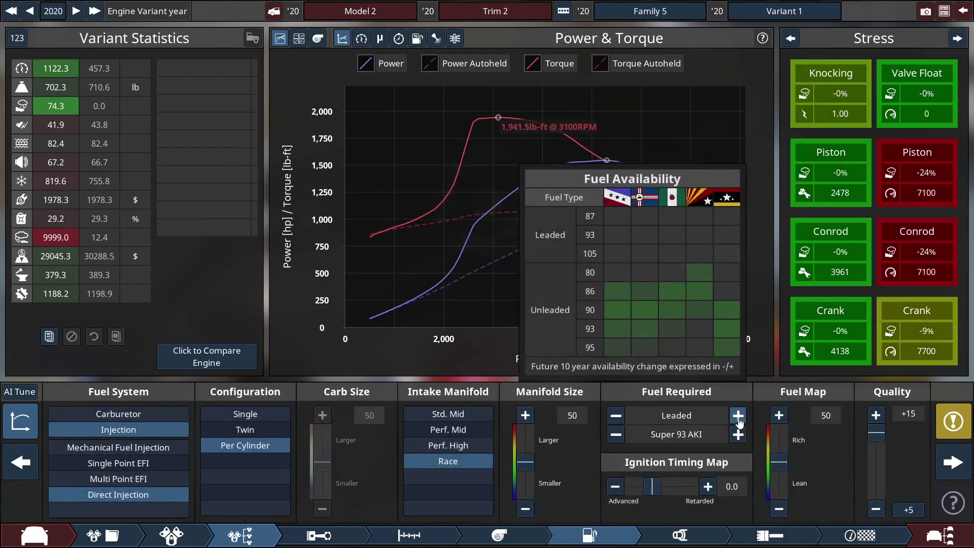
{"action": "left_click", "coordinate": [738, 416]}
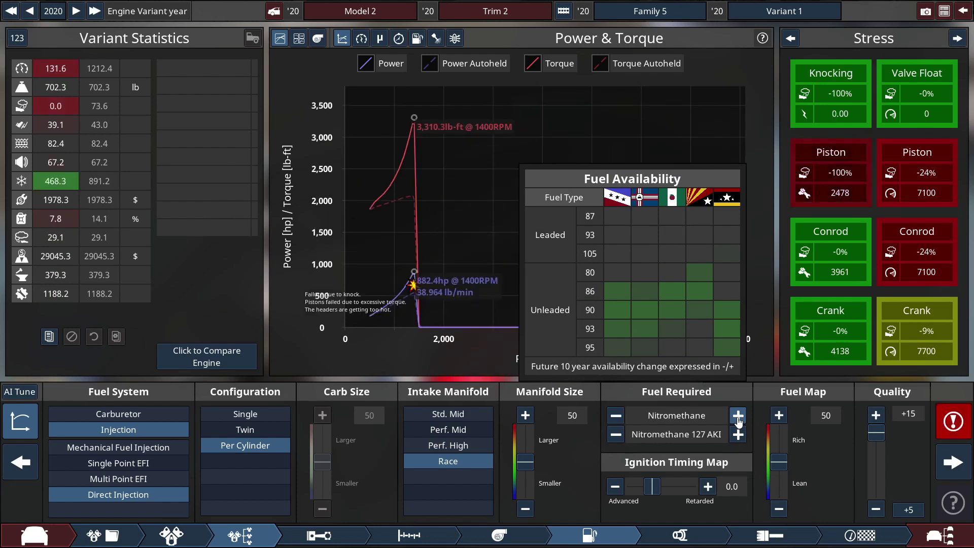
{"action": "left_click", "coordinate": [616, 415]}
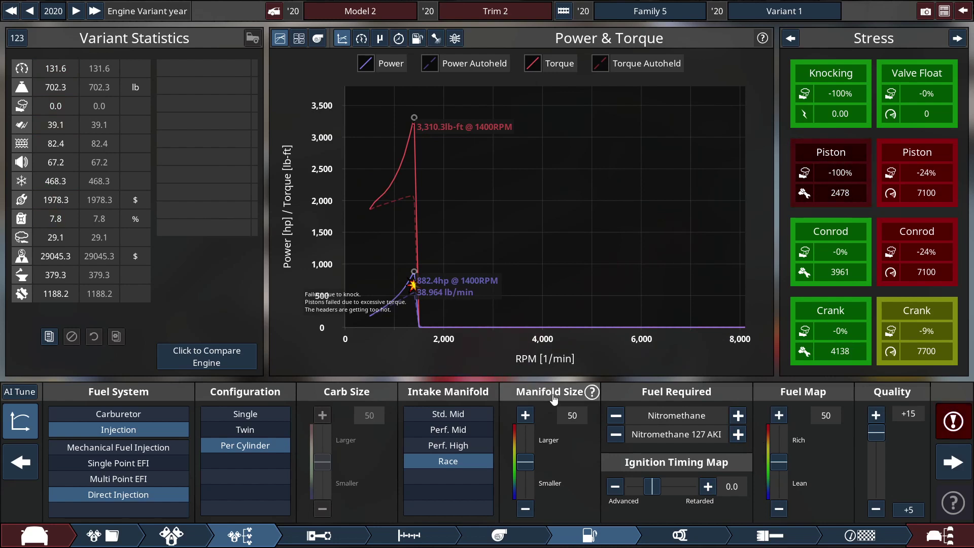
{"action": "left_click", "coordinate": [616, 418]}
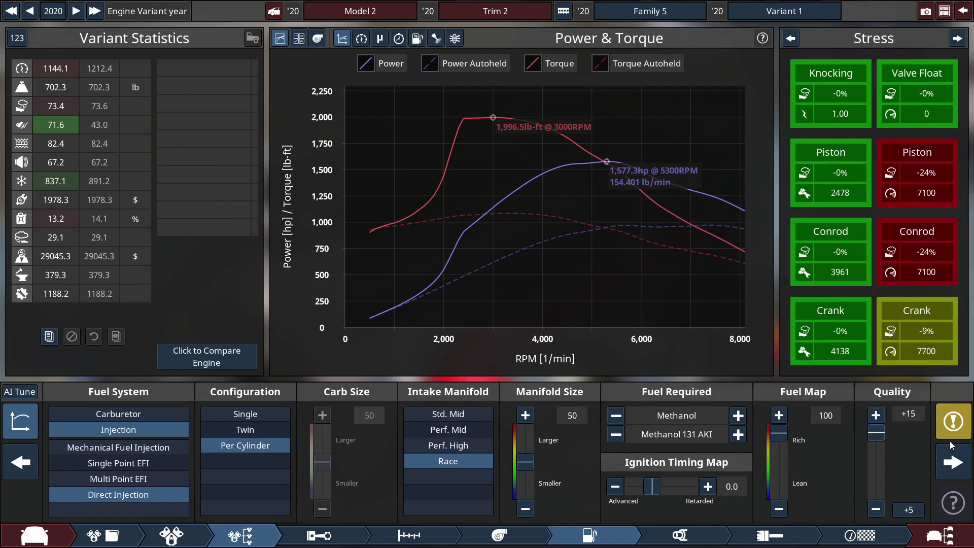
{"action": "mouse_move", "coordinate": [954, 421]}
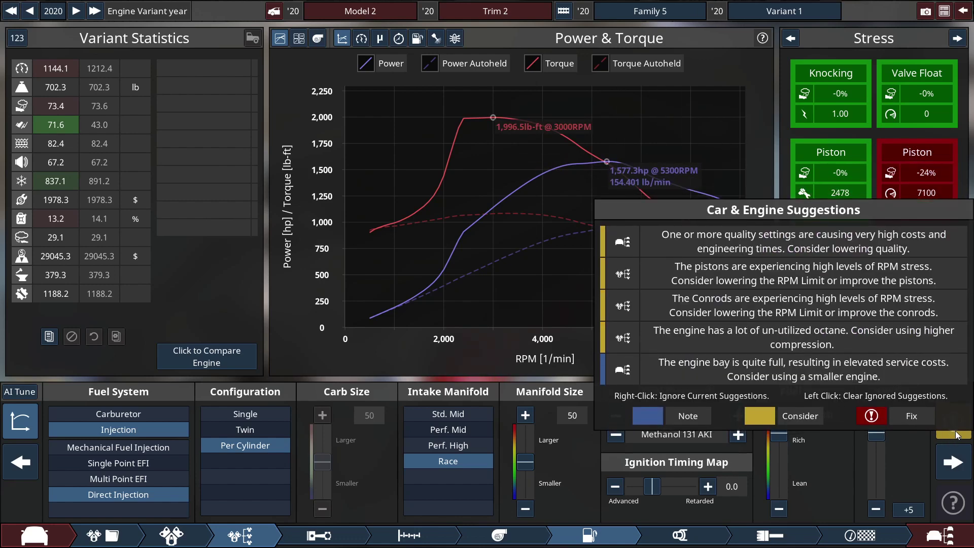
{"action": "left_click", "coordinate": [500, 536]}
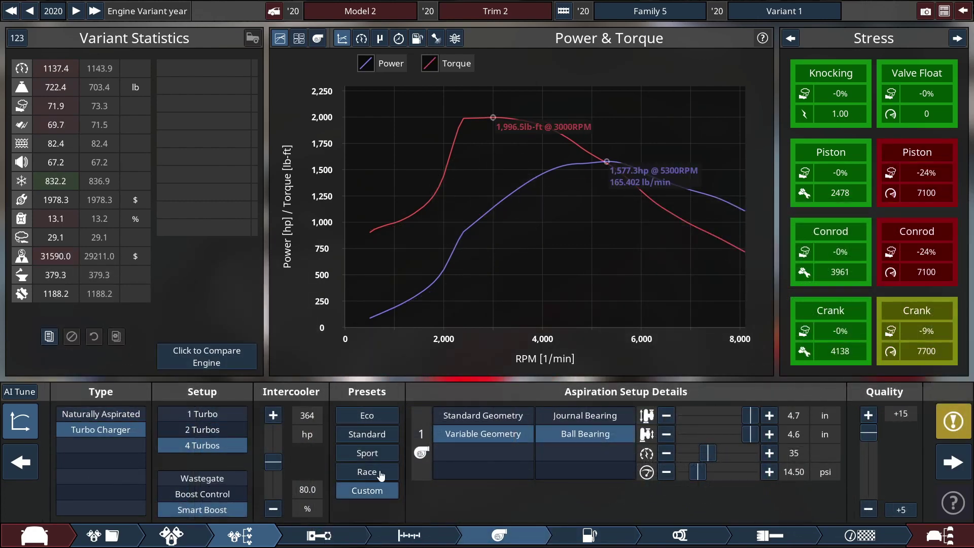
- Resize the intercooler to 477 hp after overshooting to 586 hp
{"action": "left_click_drag", "start_coordinate": [273, 462], "coordinate": [273, 456]}
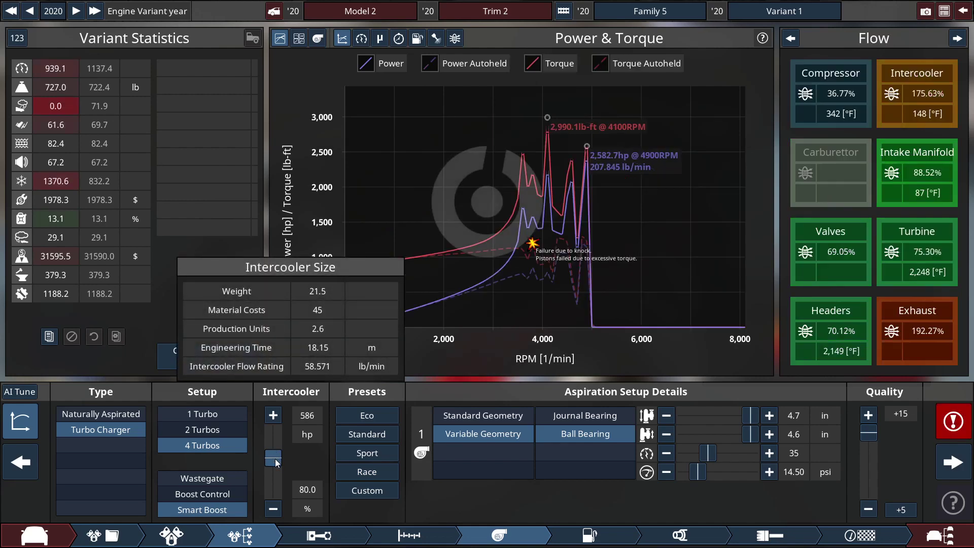
{"action": "left_click", "coordinate": [273, 508]}
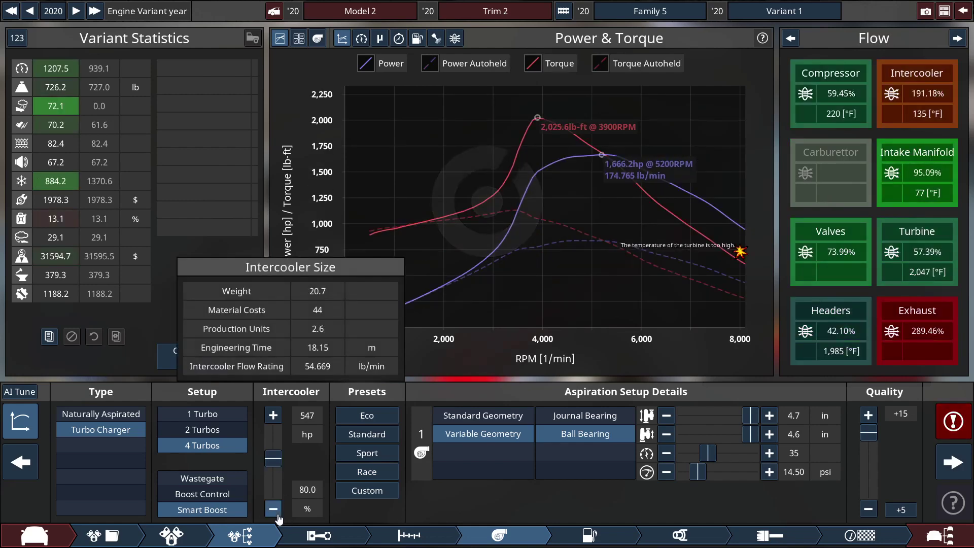
{"action": "left_click", "coordinate": [274, 509]}
{"action": "left_click", "coordinate": [274, 509]}
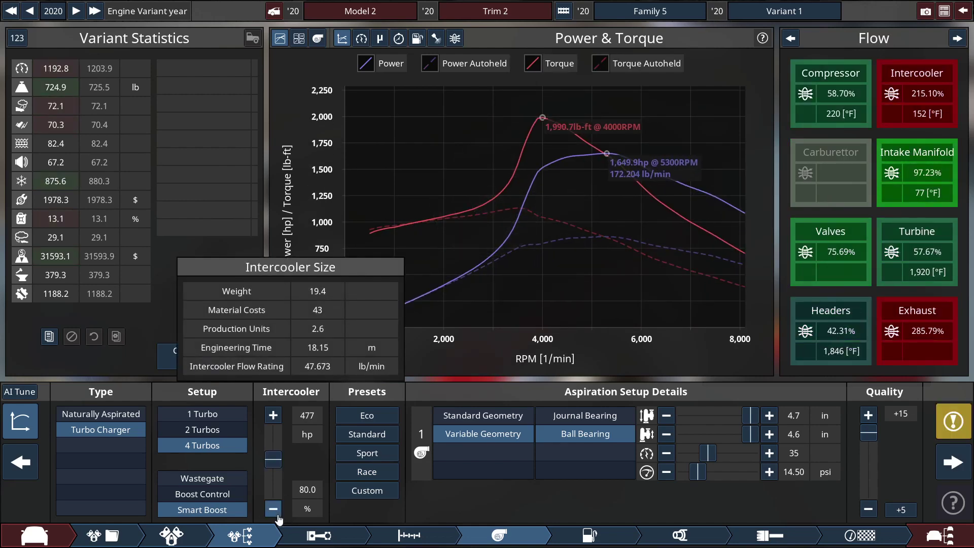
{"action": "left_click", "coordinate": [409, 535]}
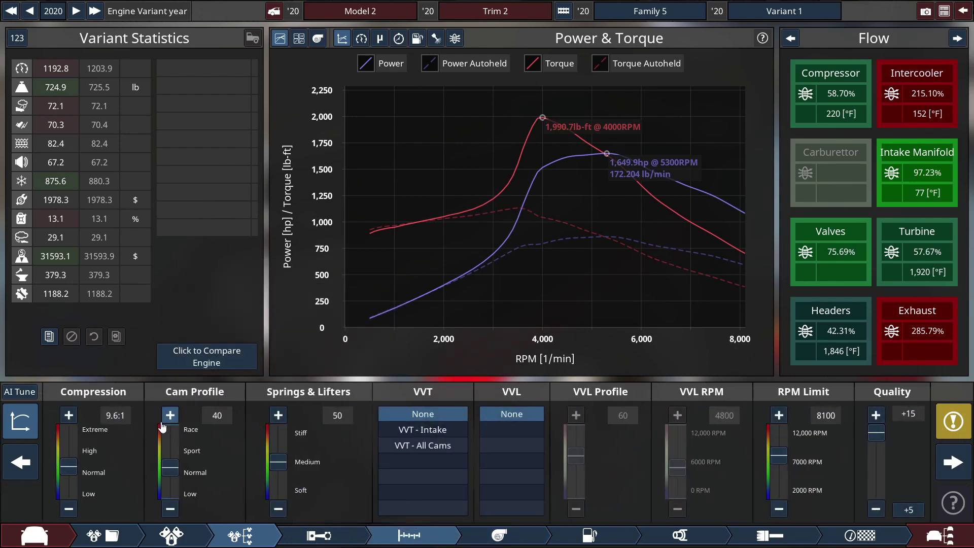
- Raise the cam profile and set compression to 10.0:1, showing stress readings
{"action": "left_click", "coordinate": [170, 415]}
{"action": "left_click", "coordinate": [170, 416]}
{"action": "left_click", "coordinate": [170, 415]}
{"action": "left_click", "coordinate": [170, 416]}
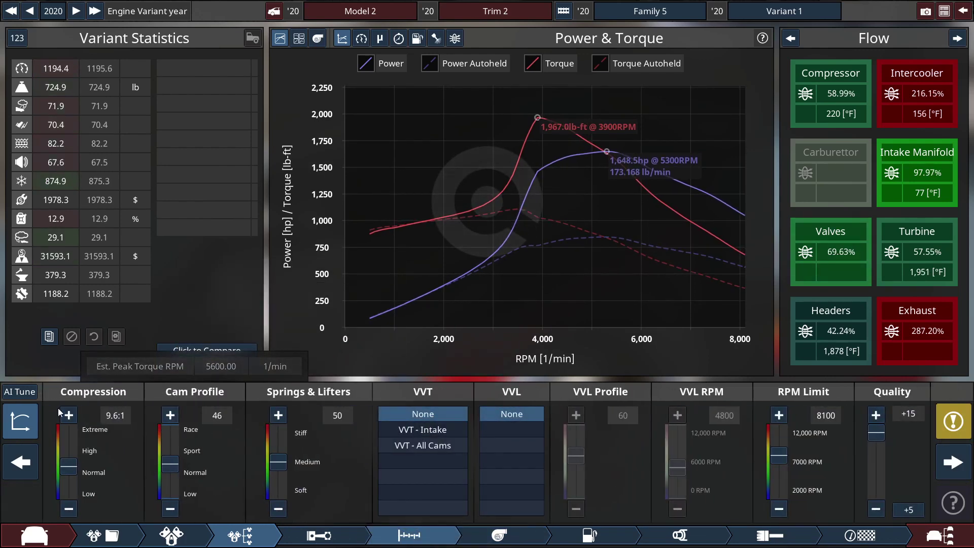
{"action": "left_click", "coordinate": [69, 415]}
{"action": "left_click", "coordinate": [69, 416]}
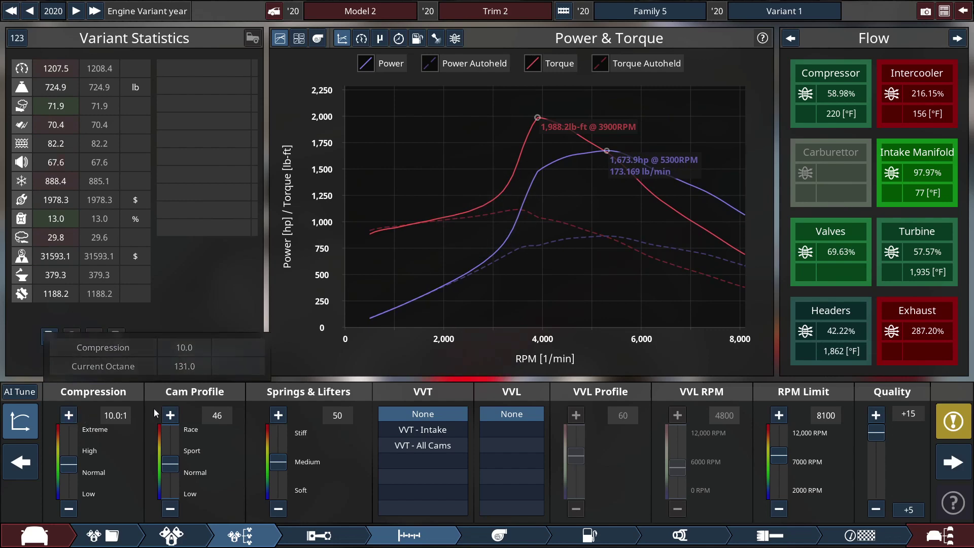
{"action": "left_click", "coordinate": [791, 38]}
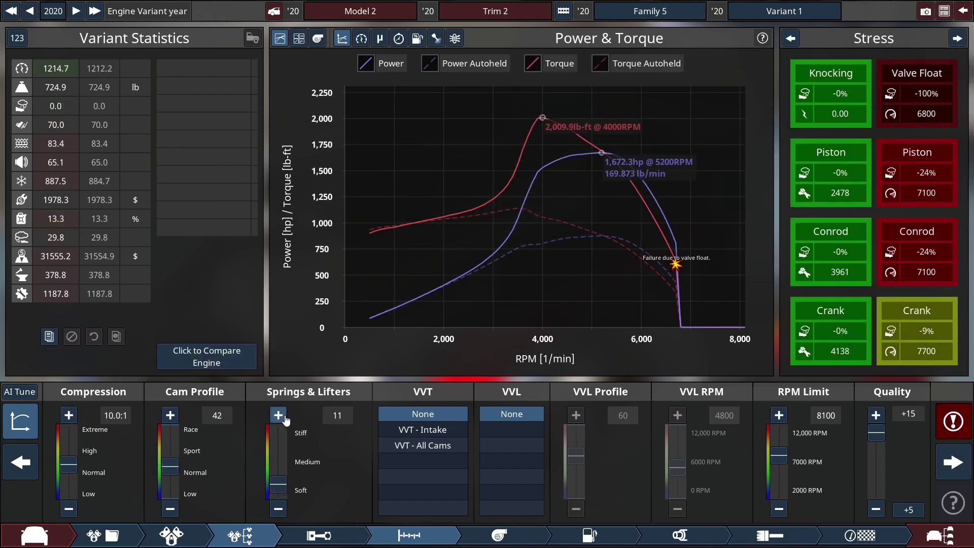
- Stiffen the valve springs to 31 and enable VVT on all cams
{"action": "left_click", "coordinate": [279, 415]}
{"action": "left_click", "coordinate": [278, 415]}
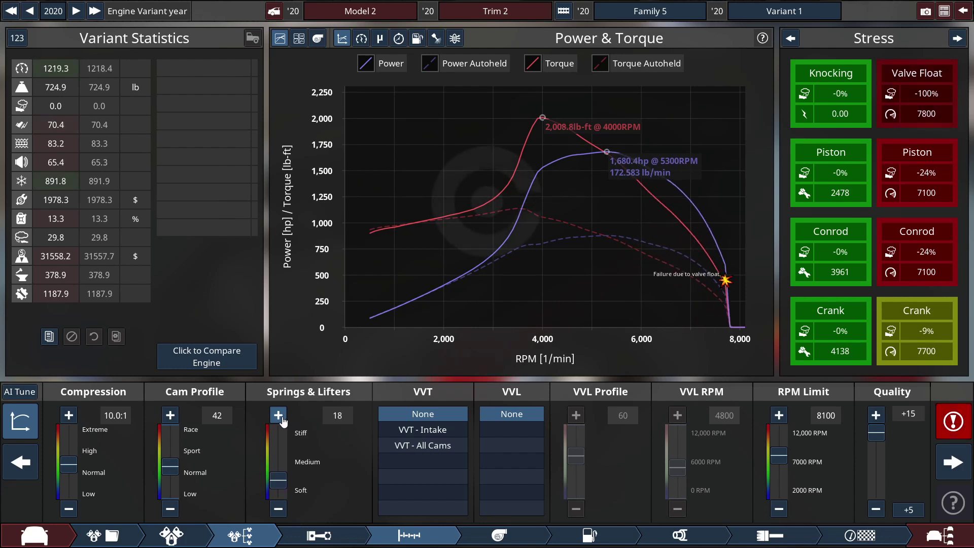
{"action": "left_click", "coordinate": [278, 415]}
{"action": "left_click", "coordinate": [279, 415]}
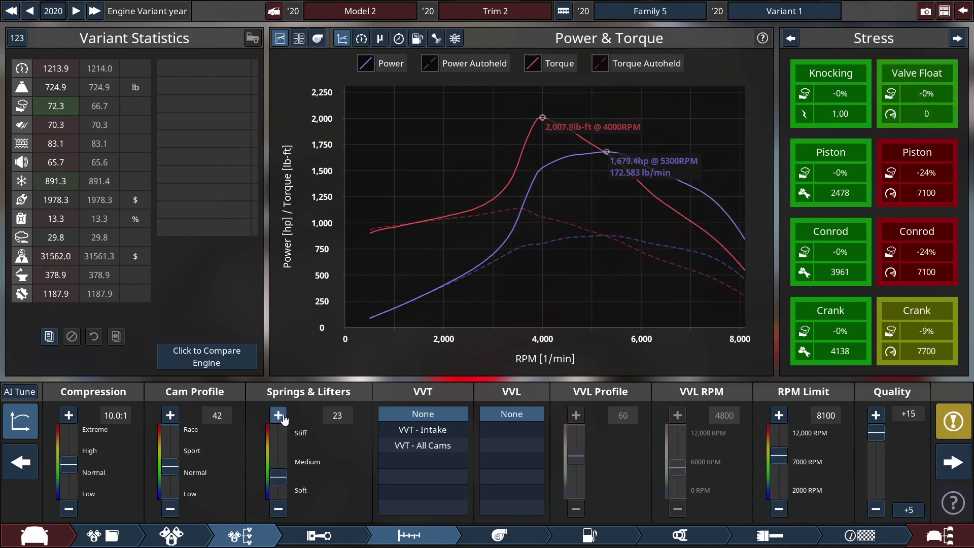
{"action": "left_click", "coordinate": [278, 415]}
{"action": "left_click", "coordinate": [279, 415]}
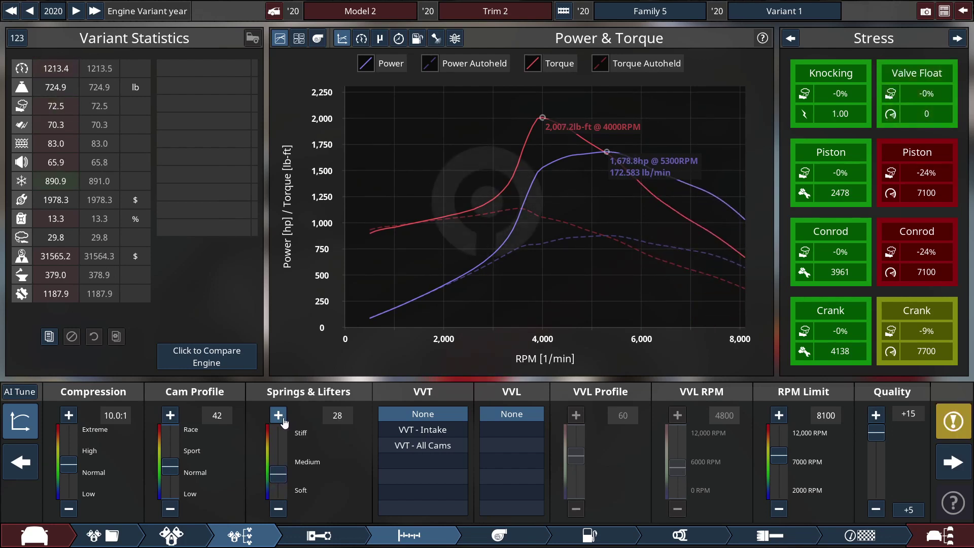
{"action": "left_click", "coordinate": [279, 414]}
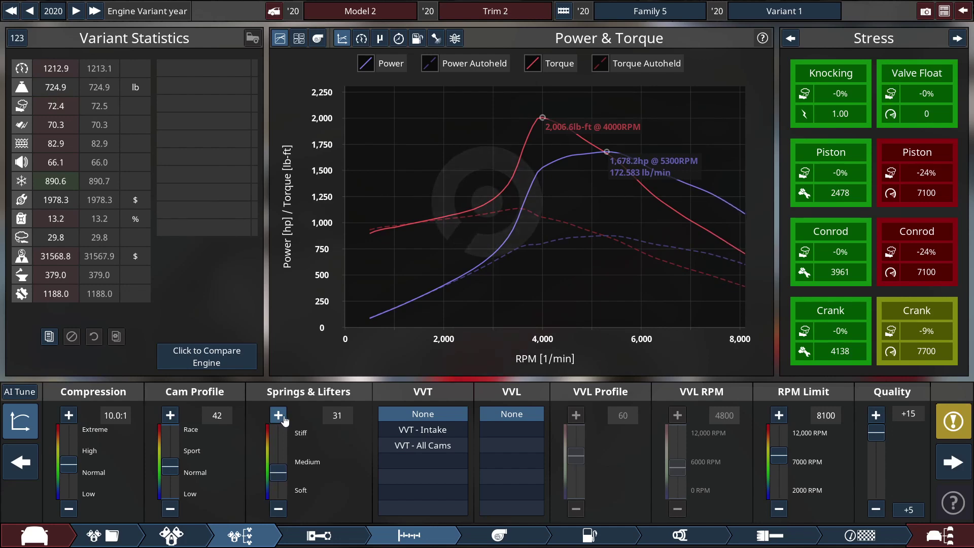
{"action": "left_click", "coordinate": [424, 445]}
{"action": "mouse_move", "coordinate": [891, 252]}
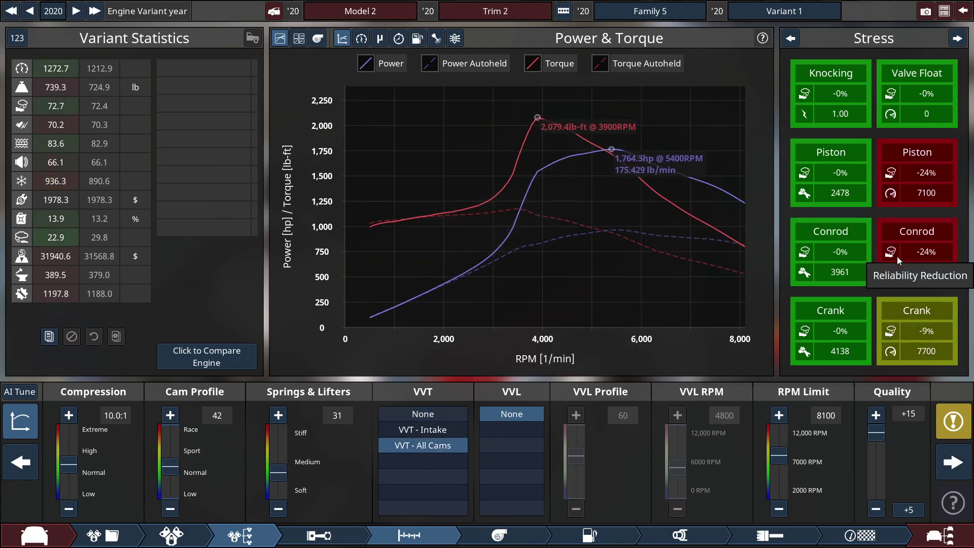
- Look through the engine tabs and widen the exhaust to 4.00 in
{"action": "left_click", "coordinate": [326, 537]}
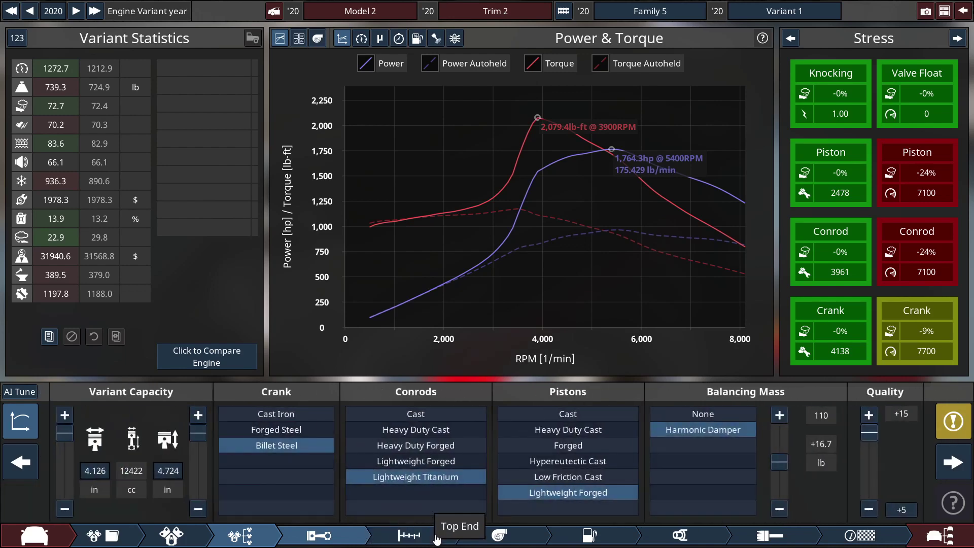
{"action": "left_click", "coordinate": [411, 535]}
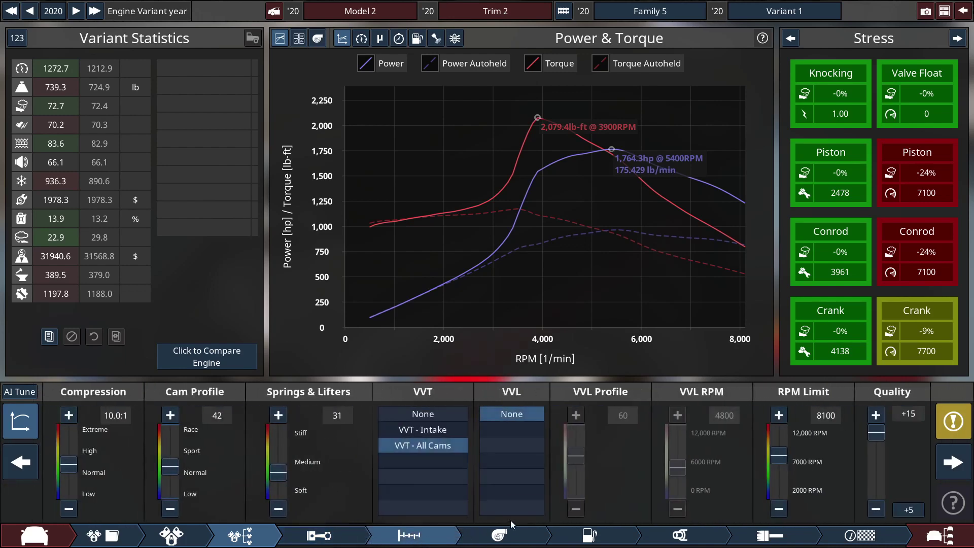
{"action": "left_click", "coordinate": [459, 535]}
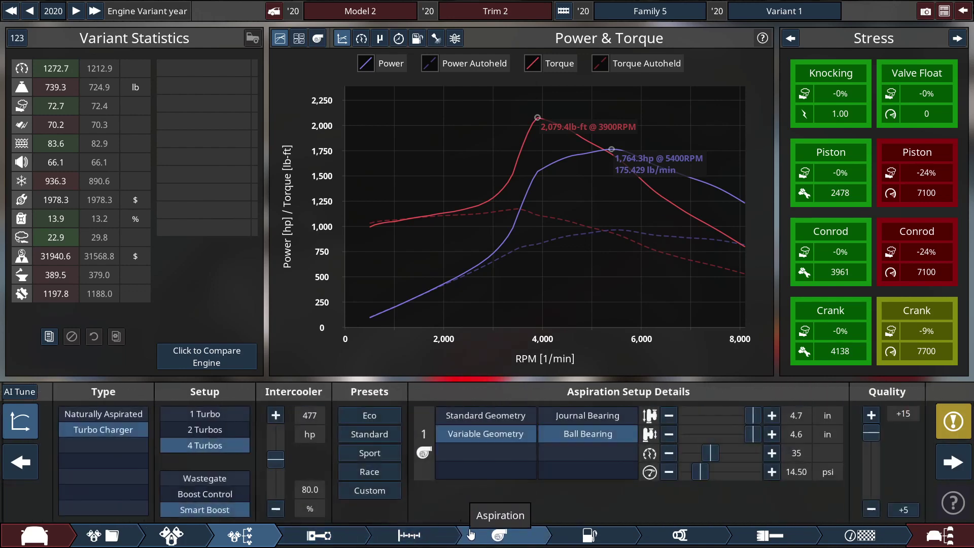
{"action": "left_click", "coordinate": [573, 532]}
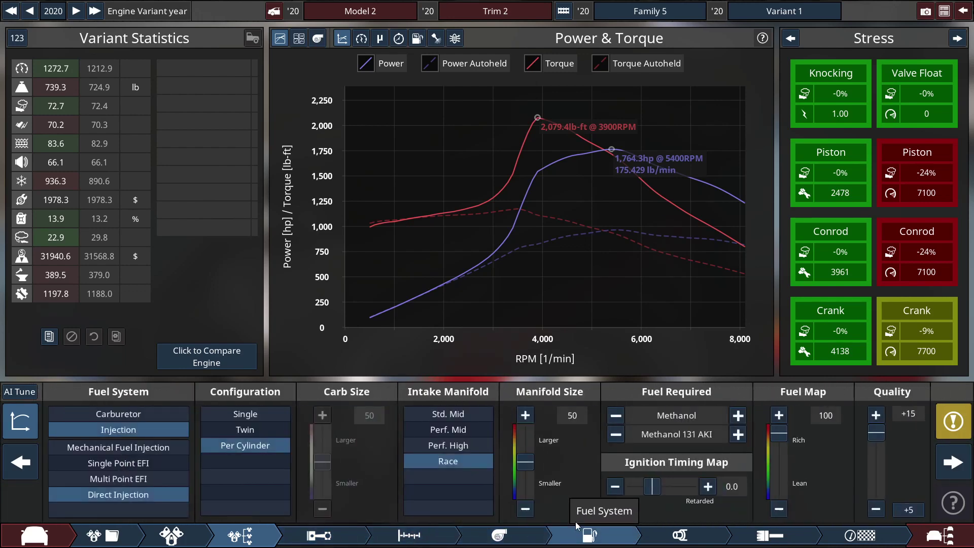
{"action": "left_click", "coordinate": [727, 534]}
{"action": "left_click", "coordinate": [769, 535]}
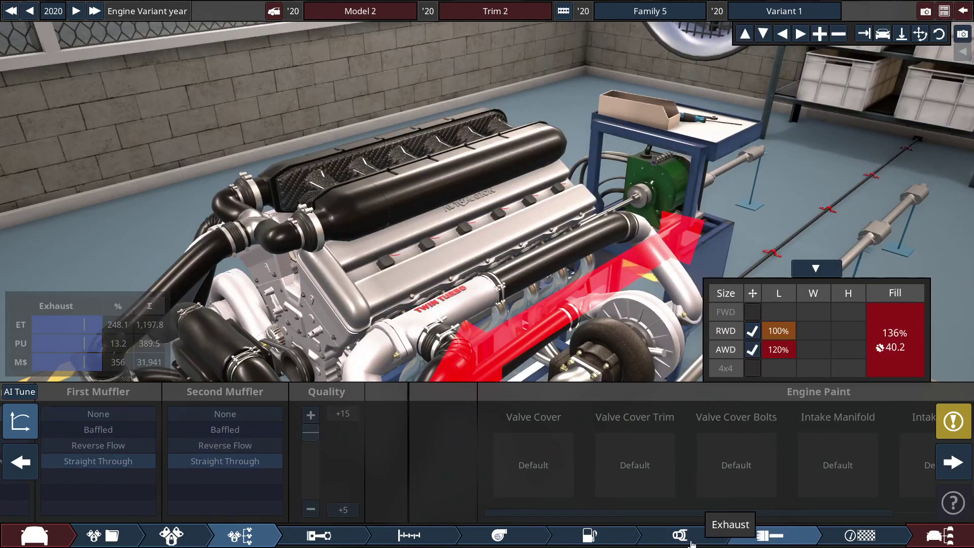
{"action": "left_click", "coordinate": [693, 537]}
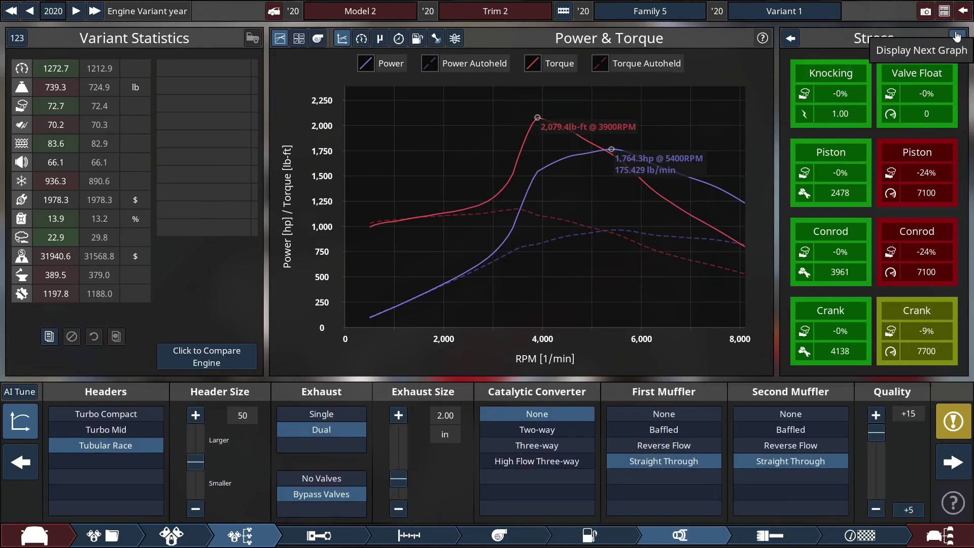
{"action": "left_click", "coordinate": [958, 38]}
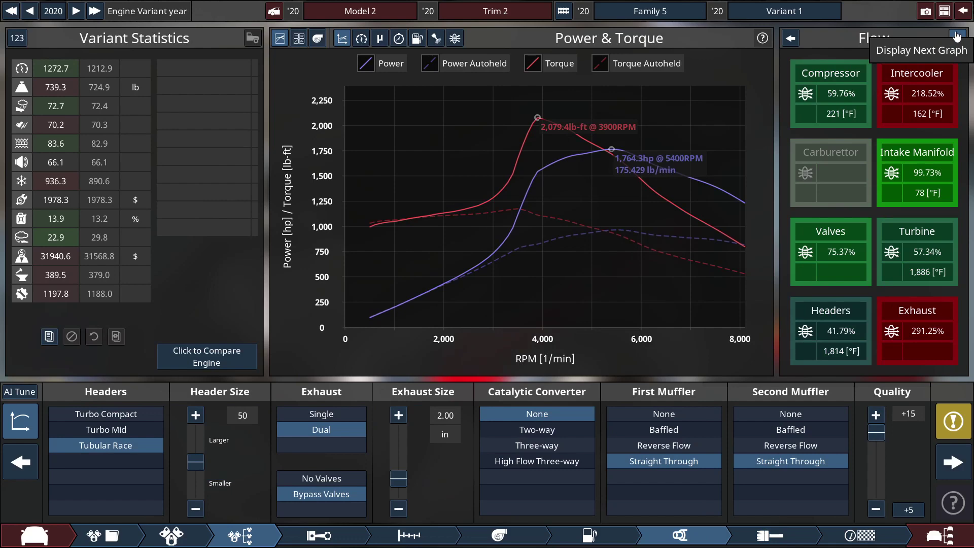
{"action": "left_click", "coordinate": [398, 416]}
{"action": "left_click", "coordinate": [398, 417]}
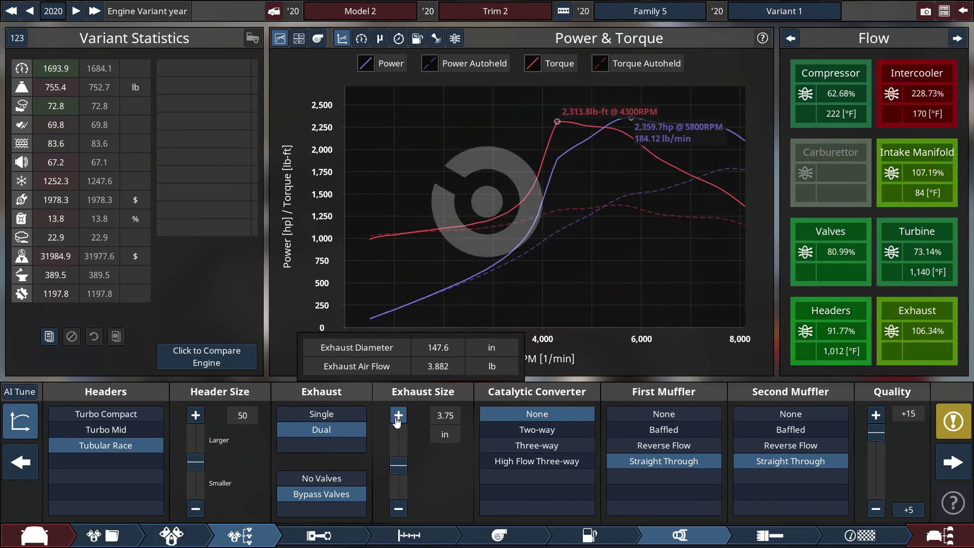
{"action": "left_click", "coordinate": [398, 416]}
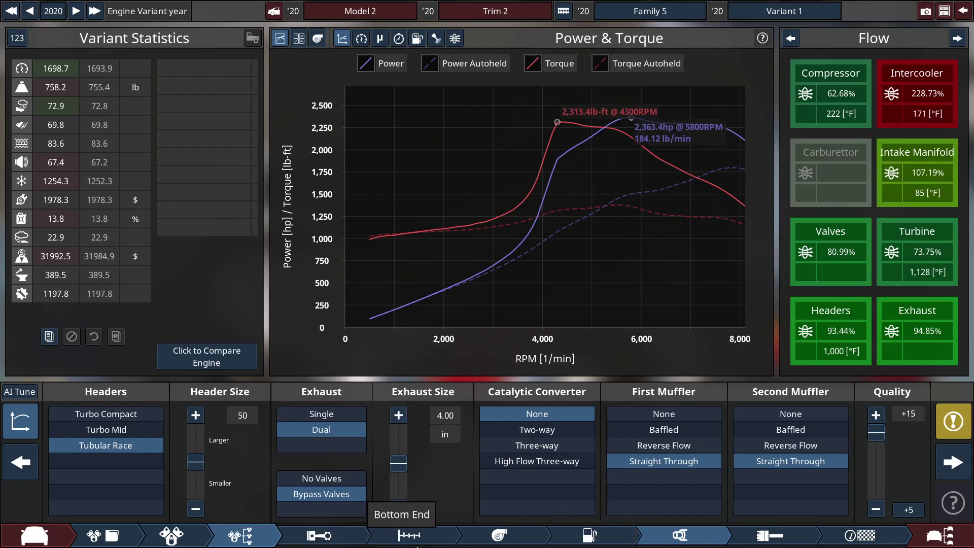
- Enlarge the intercooler to 1360 hp and run the engine test
{"action": "left_click", "coordinate": [411, 535]}
{"action": "left_click", "coordinate": [500, 535]}
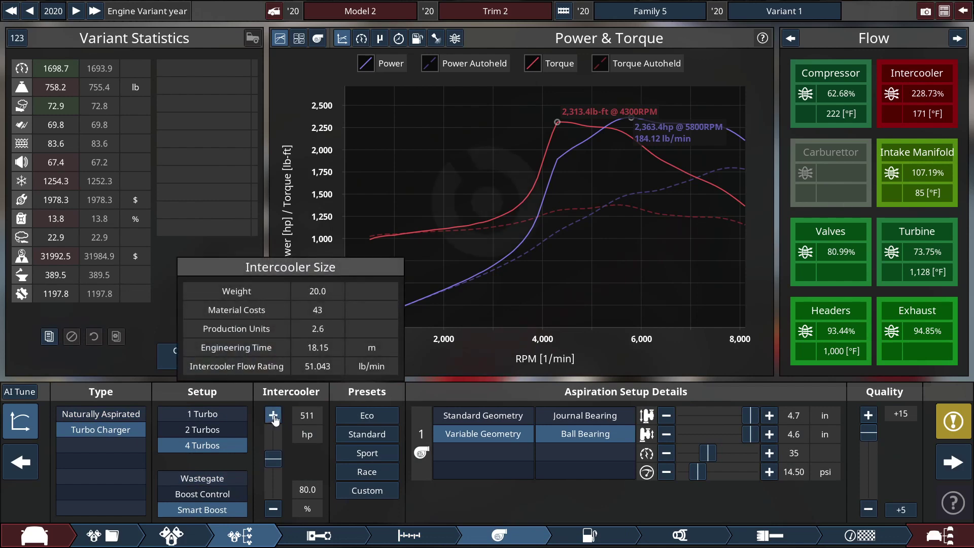
{"action": "left_click", "coordinate": [273, 415]}
{"action": "left_click", "coordinate": [274, 414]}
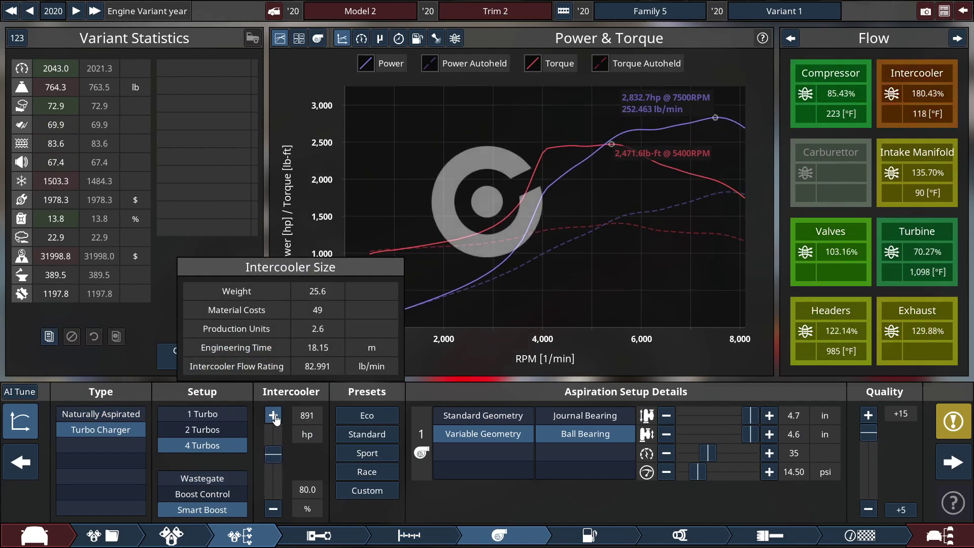
{"action": "left_click", "coordinate": [274, 414]}
{"action": "left_click", "coordinate": [273, 415]}
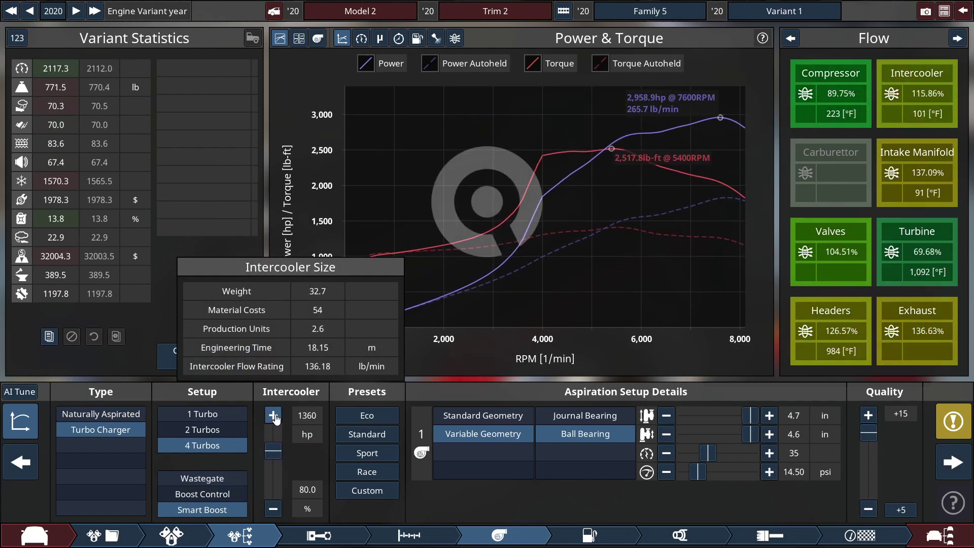
{"action": "left_click", "coordinate": [859, 535]}
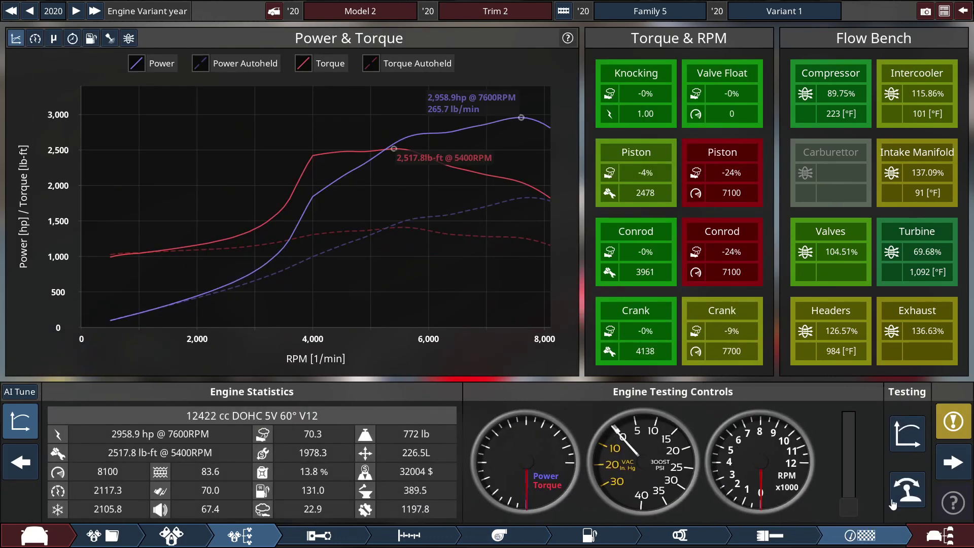
{"action": "left_click", "coordinate": [907, 491]}
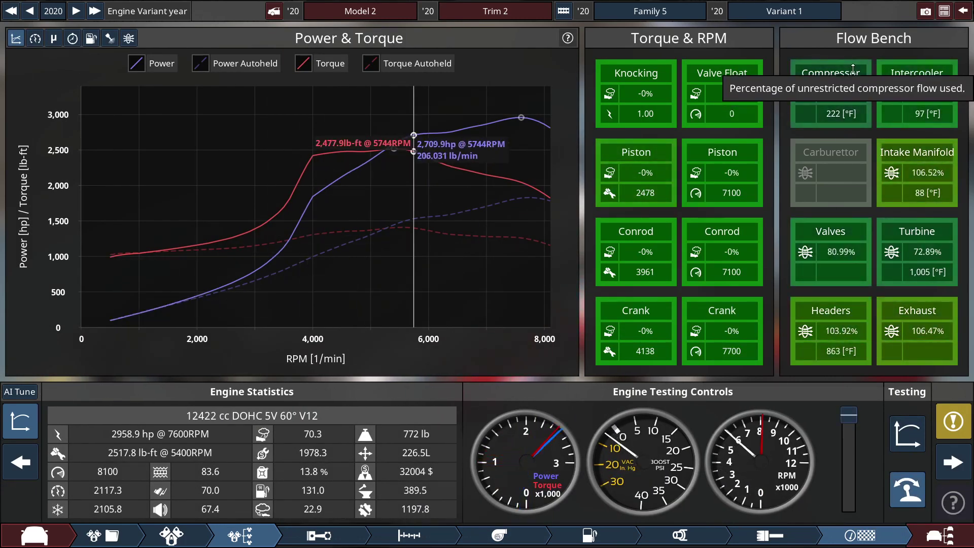
{"action": "left_click", "coordinate": [947, 536]}
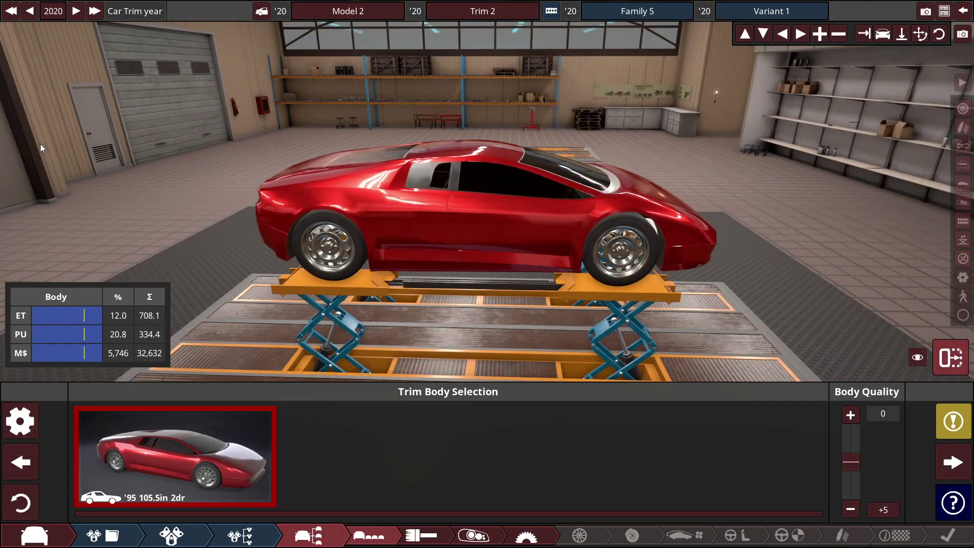
{"action": "left_click_drag", "start_coordinate": [316, 212], "coordinate": [357, 185]}
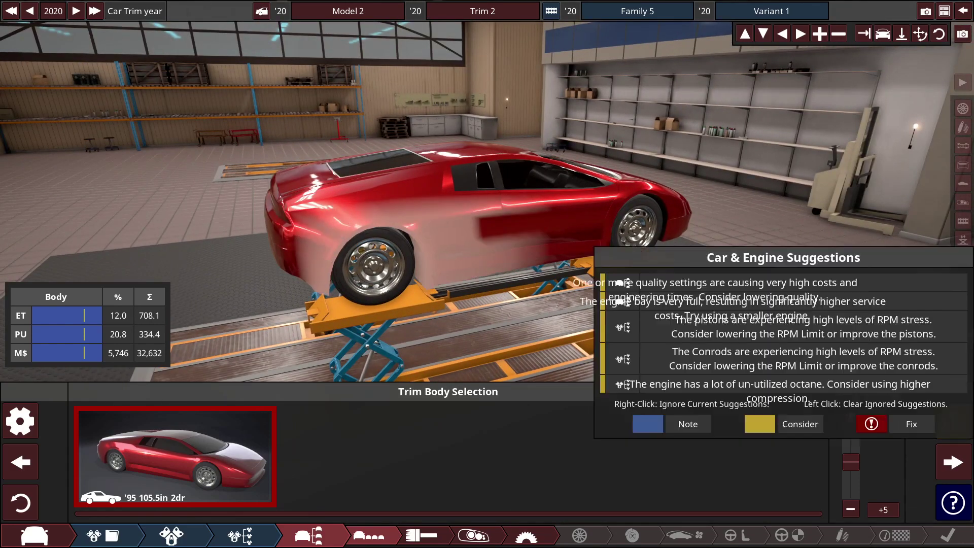
{"action": "left_click_drag", "start_coordinate": [587, 283], "coordinate": [773, 351]}
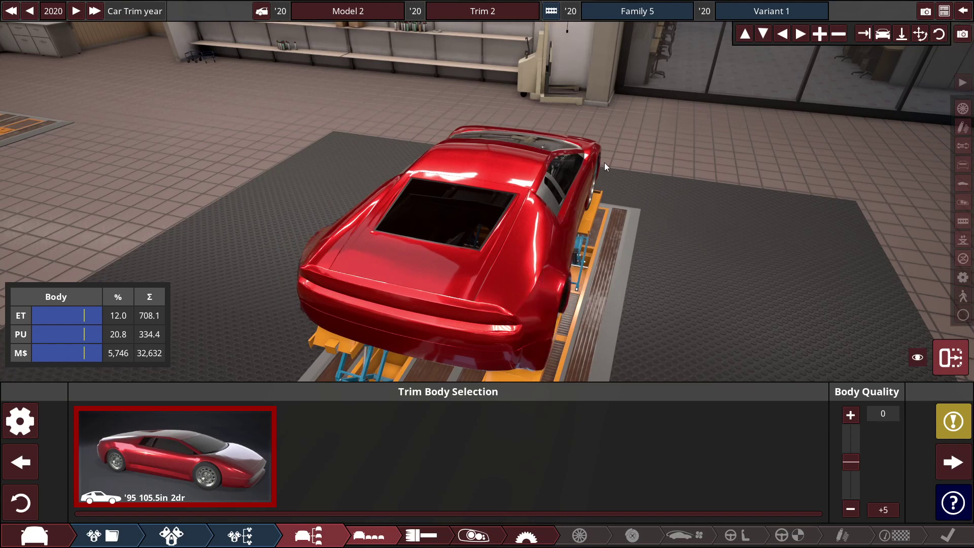
{"action": "left_click_drag", "start_coordinate": [646, 206], "coordinate": [387, 177]}
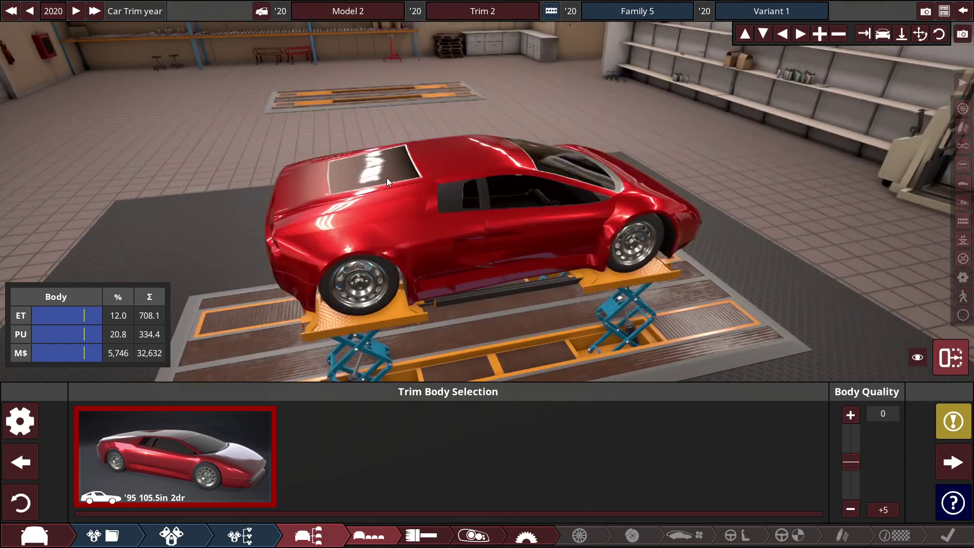
{"action": "mouse_move", "coordinate": [451, 114]}
{"action": "left_mouse_down"}
{"action": "mouse_move", "coordinate": [559, 147]}
{"action": "mouse_move", "coordinate": [322, 101]}
{"action": "left_mouse_up"}
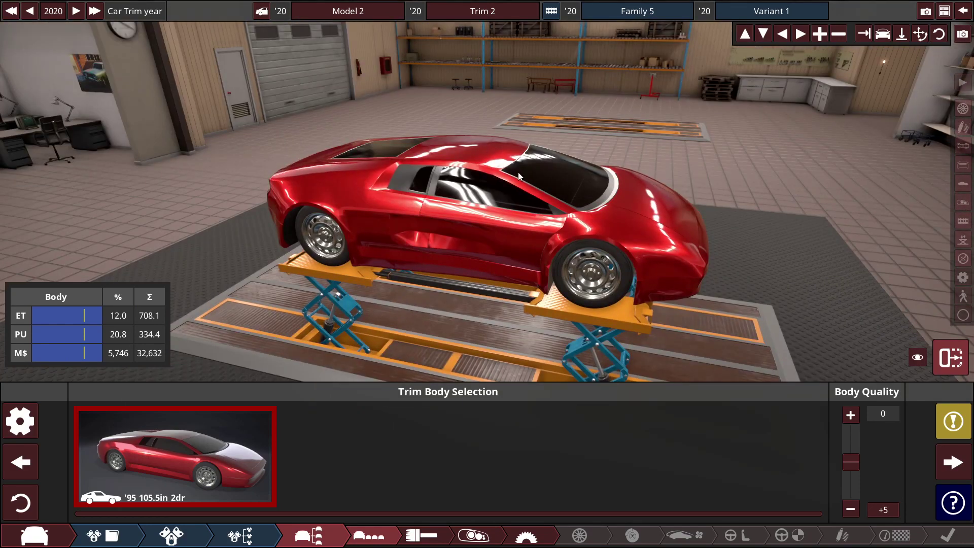
{"action": "left_click_drag", "start_coordinate": [770, 115], "coordinate": [656, 111]}
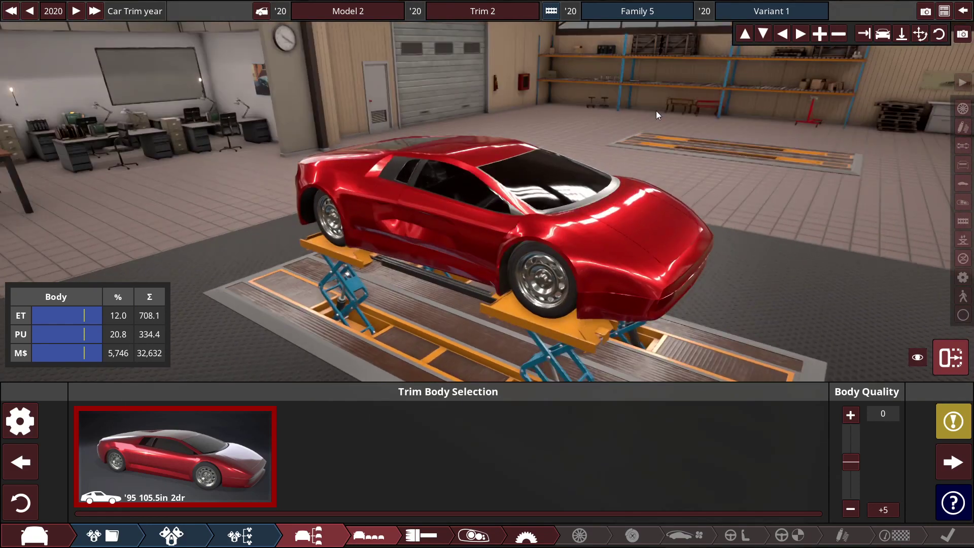
- Paint all body panels with a new copper-tinted chrome finish
{"action": "left_click", "coordinate": [447, 535]}
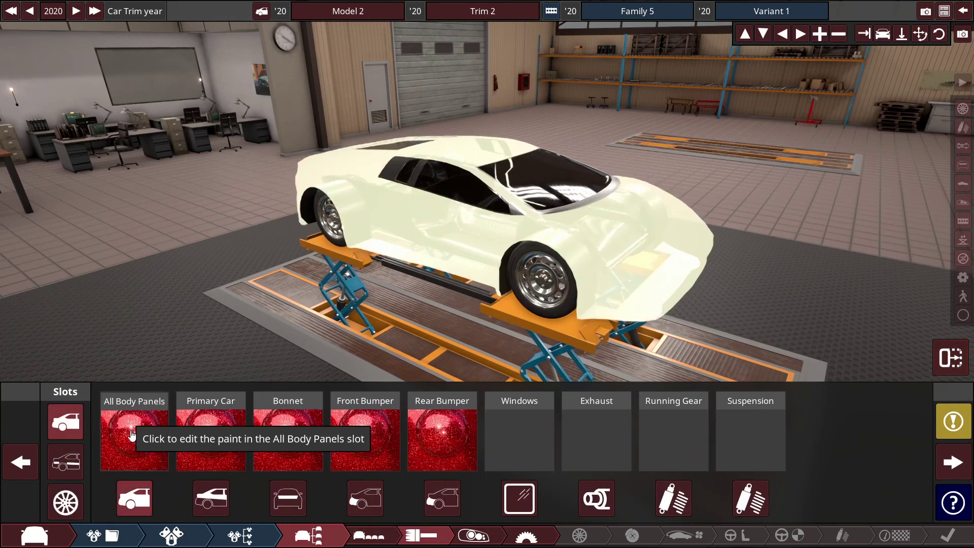
{"action": "left_click", "coordinate": [137, 442]}
{"action": "left_click", "coordinate": [369, 425]}
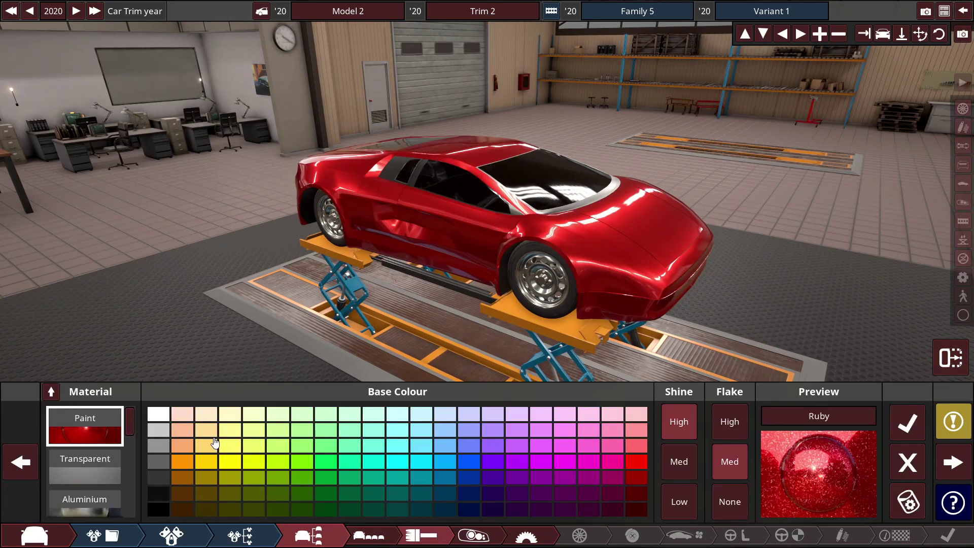
{"action": "scroll", "coordinate": [95, 485], "scroll_direction": "down", "scroll_amount": 3}
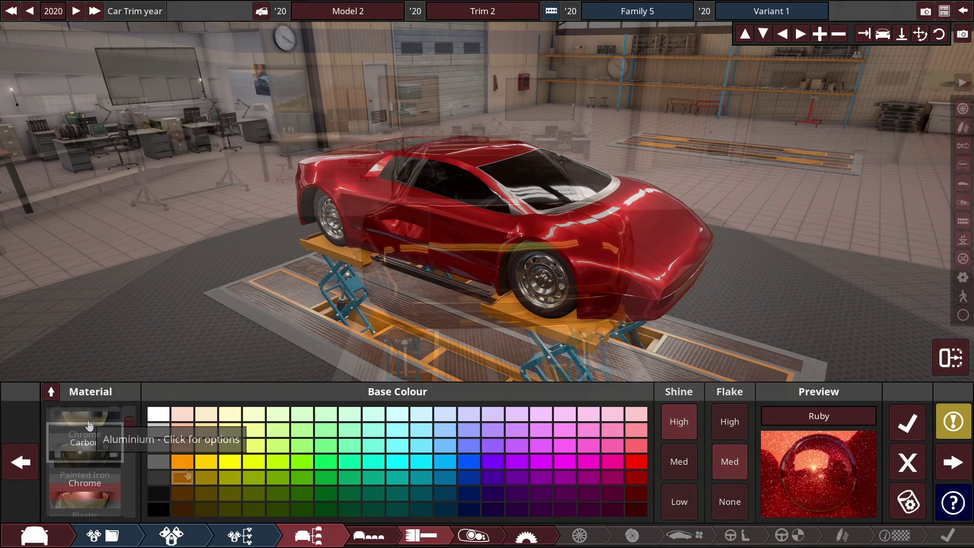
{"action": "left_click", "coordinate": [85, 434]}
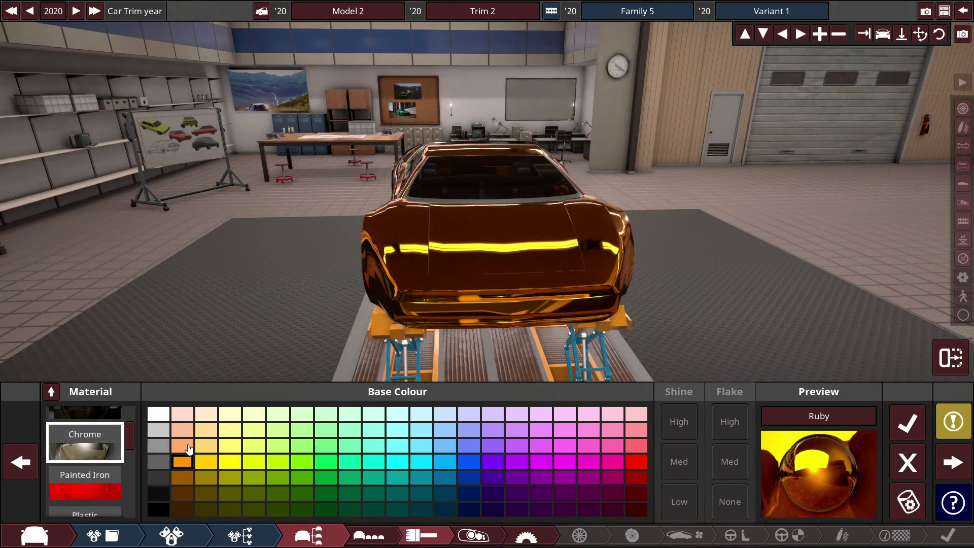
{"action": "left_click", "coordinate": [188, 447]}
{"action": "left_click_drag", "start_coordinate": [172, 331], "coordinate": [399, 329]}
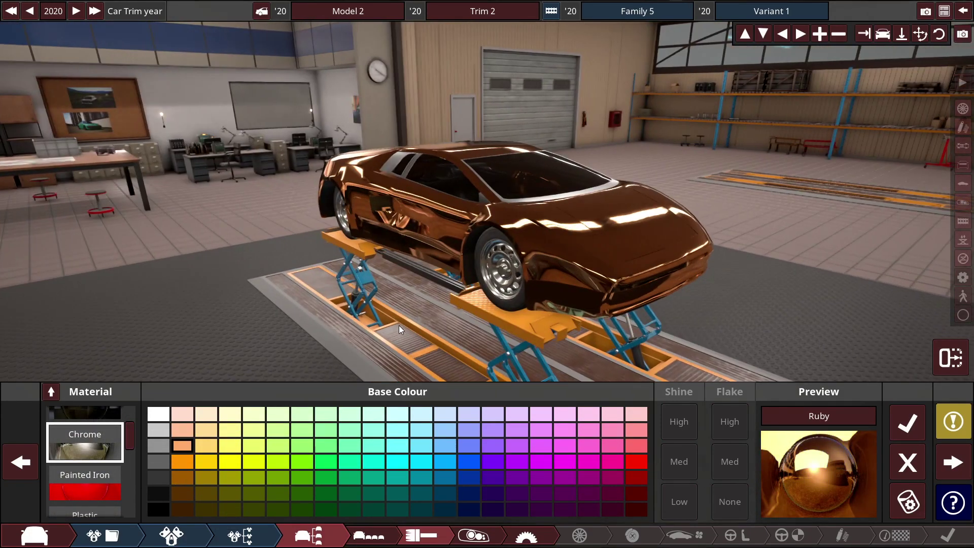
{"action": "left_click", "coordinate": [909, 423]}
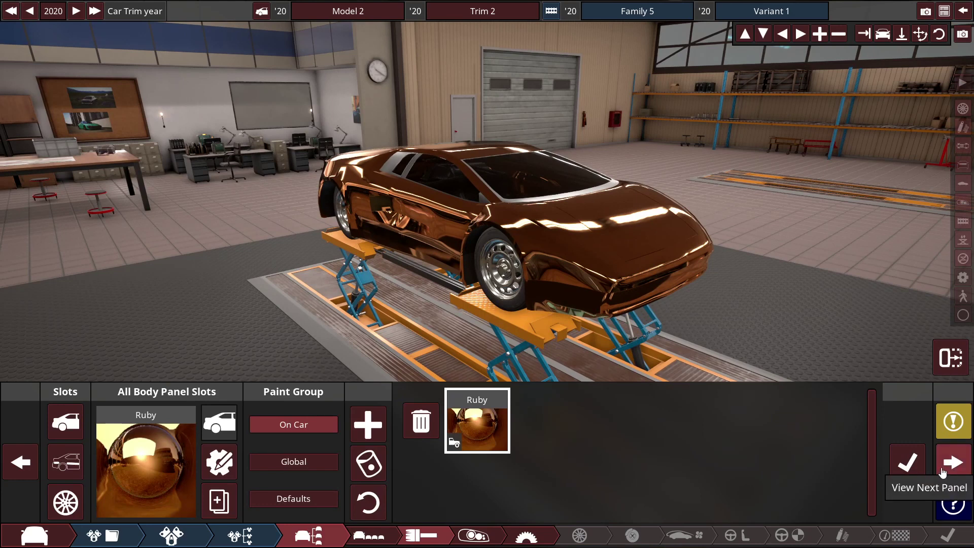
{"action": "left_click", "coordinate": [954, 462]}
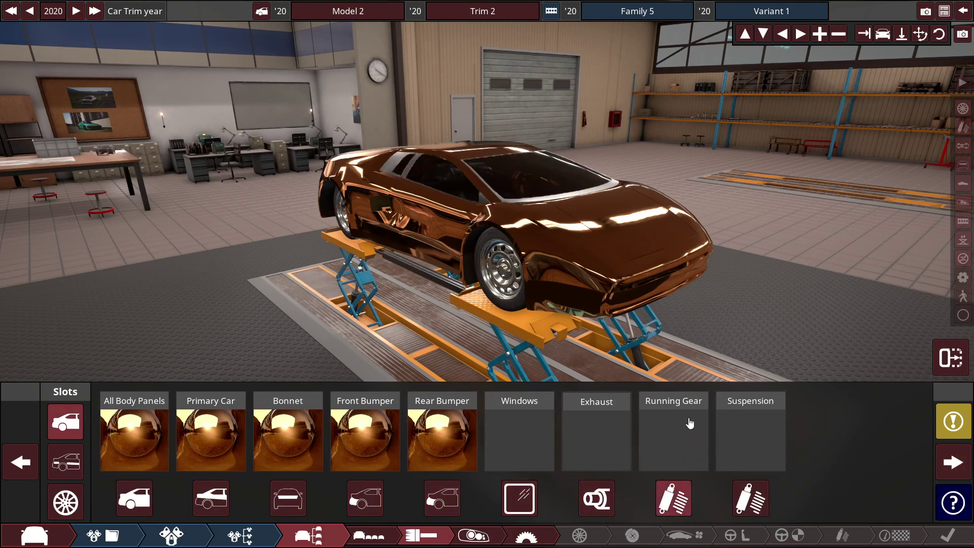
- Give all trim panels a new chrome paint after trying aluminium
{"action": "left_click", "coordinate": [66, 462]}
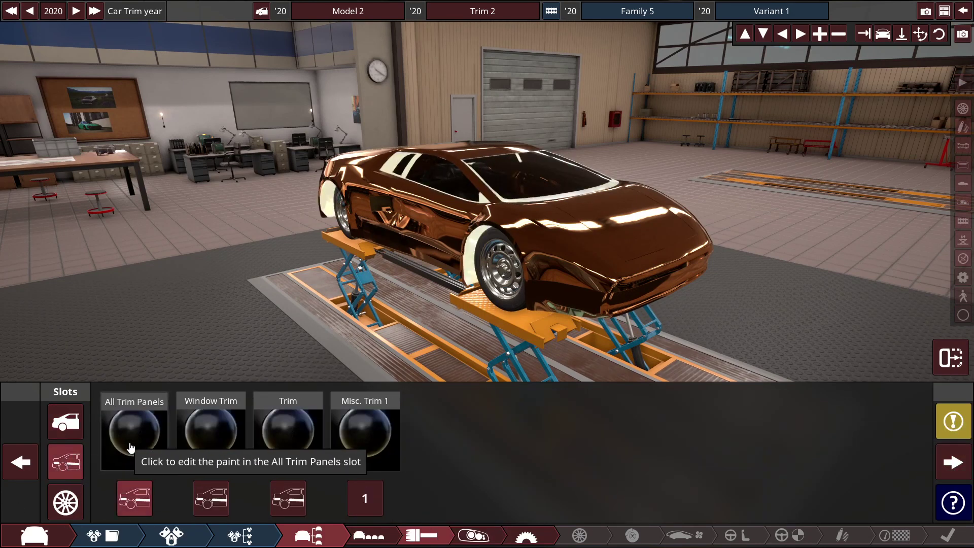
{"action": "left_click", "coordinate": [130, 448]}
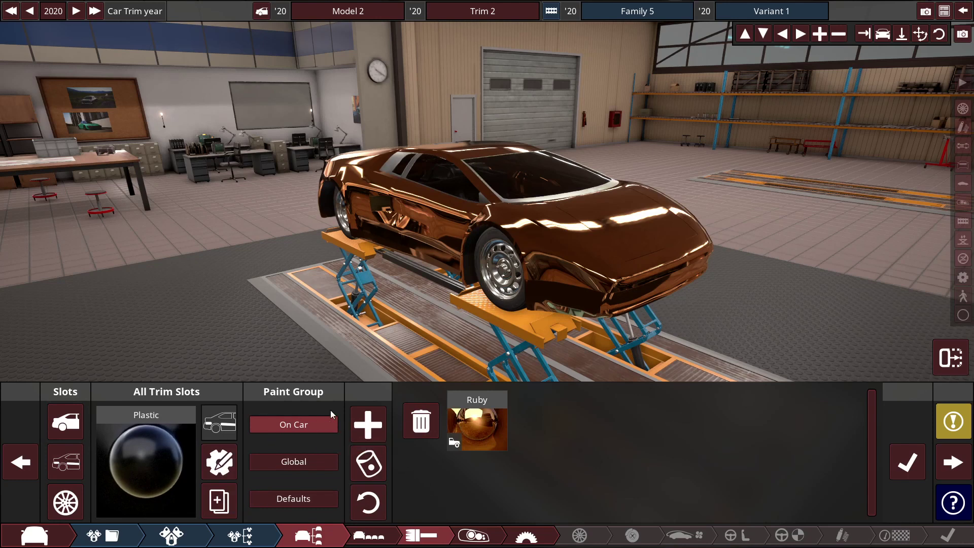
{"action": "left_click", "coordinate": [368, 424]}
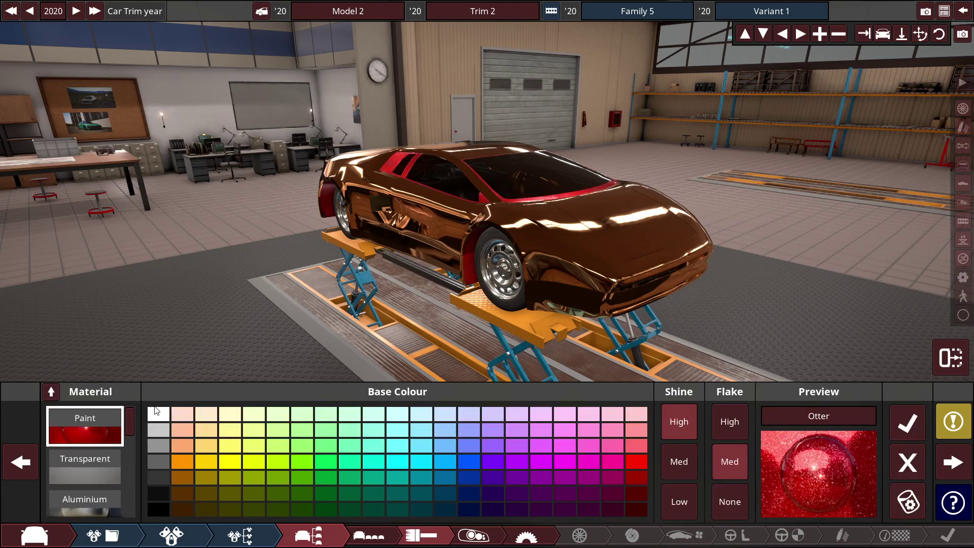
{"action": "left_click", "coordinate": [84, 500]}
{"action": "scroll", "coordinate": [85, 473], "scroll_direction": "down", "scroll_amount": 2}
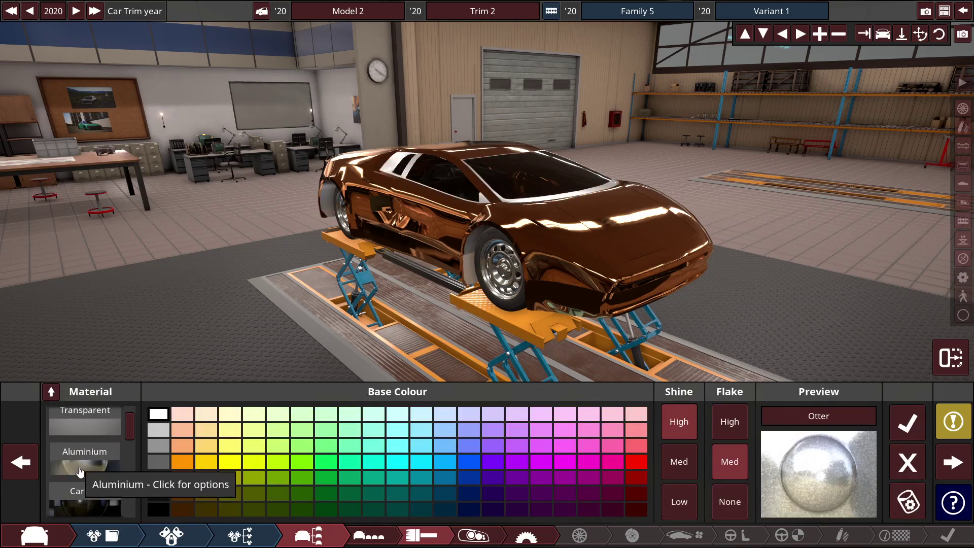
{"action": "scroll", "coordinate": [79, 472], "scroll_direction": "down", "scroll_amount": 2}
{"action": "left_click", "coordinate": [85, 457]}
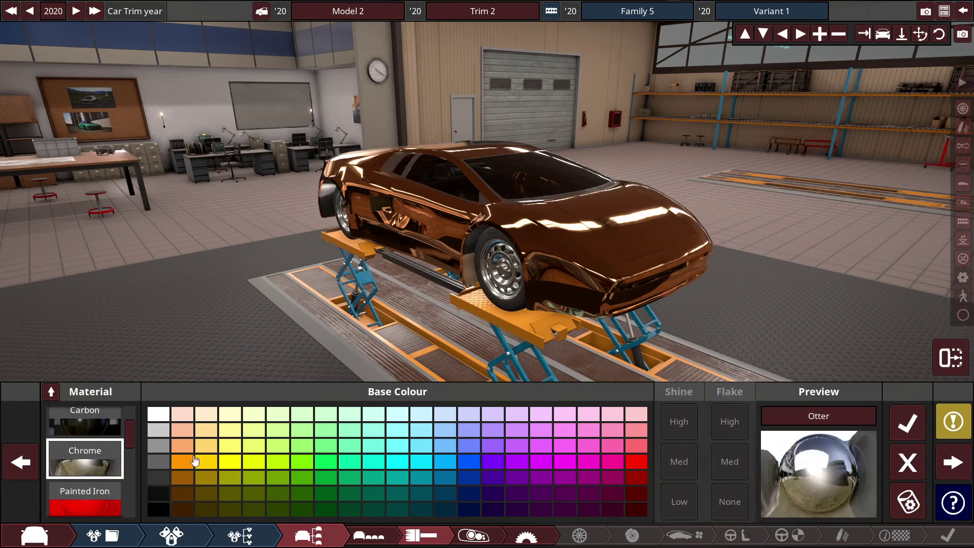
{"action": "left_click", "coordinate": [908, 423]}
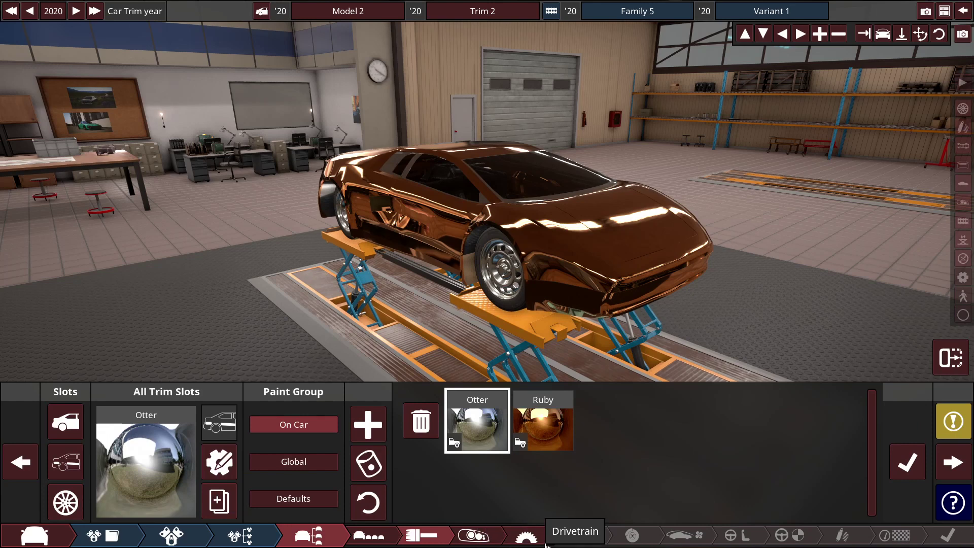
{"action": "left_click", "coordinate": [526, 535]}
- Fit semi-slick tyres and 16-inch carbon-ceramic rear brakes with full race pads
{"action": "left_click", "coordinate": [580, 534]}
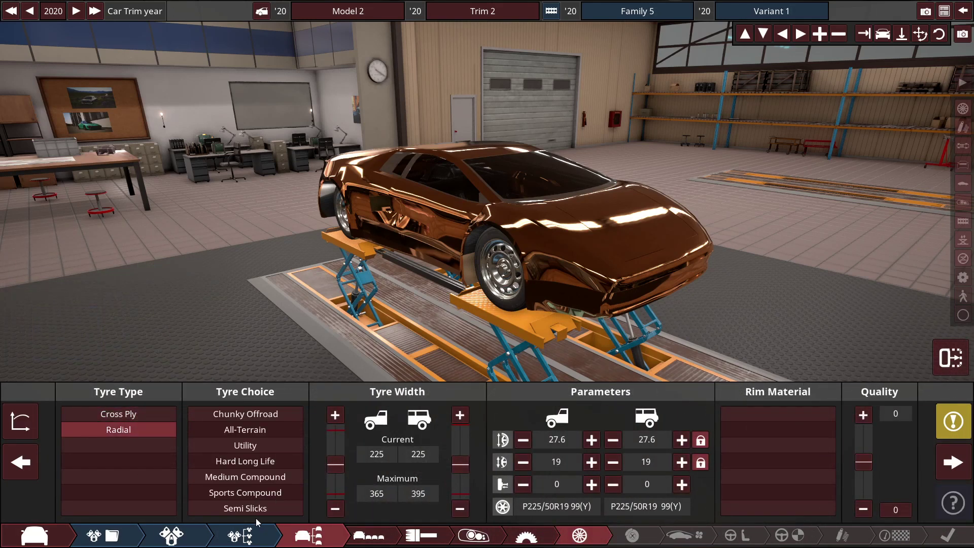
{"action": "left_click", "coordinate": [254, 509]}
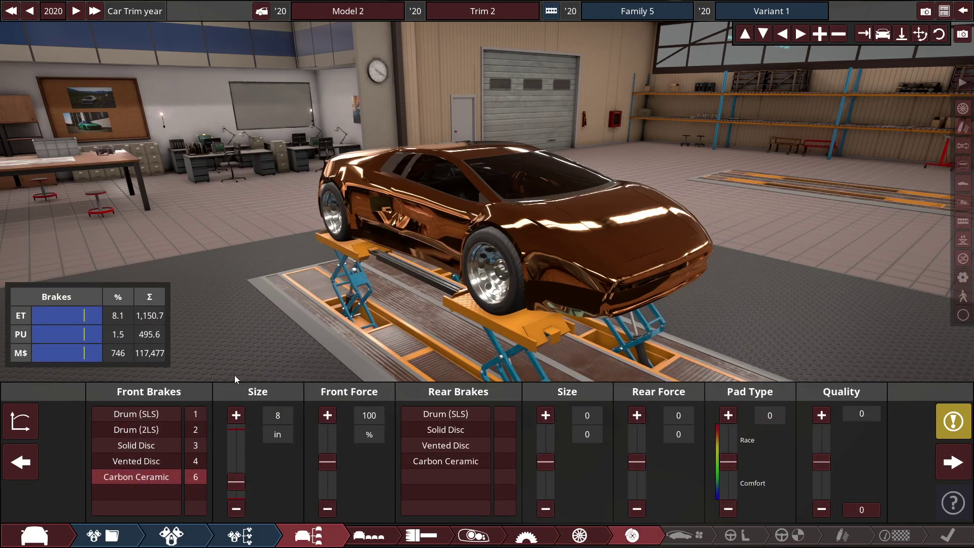
{"action": "left_click", "coordinate": [447, 461]}
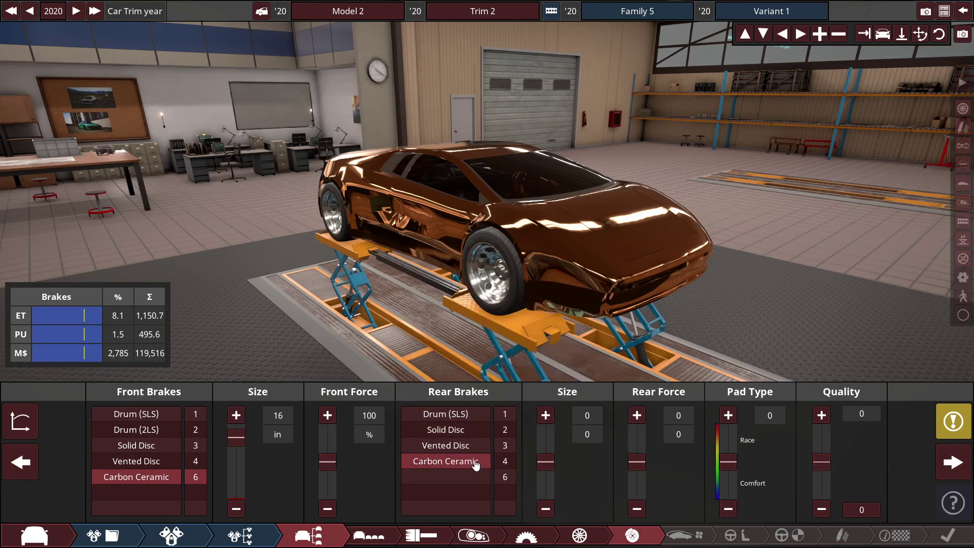
{"action": "left_click", "coordinate": [545, 434]}
{"action": "left_click", "coordinate": [728, 415]}
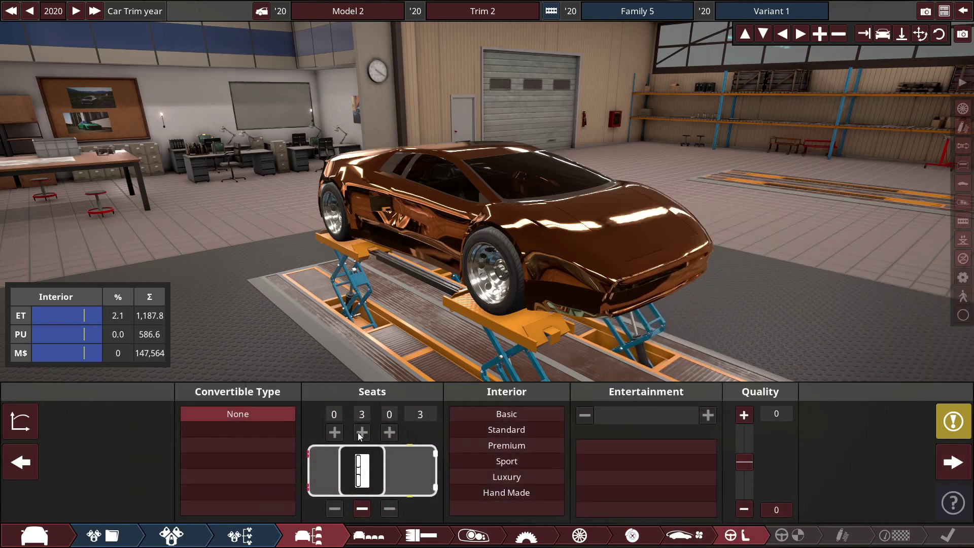
- Choose a hand-made interior with a luxury HUD and electric variable steering
{"action": "left_click", "coordinate": [507, 492]}
{"action": "left_click", "coordinate": [709, 415]}
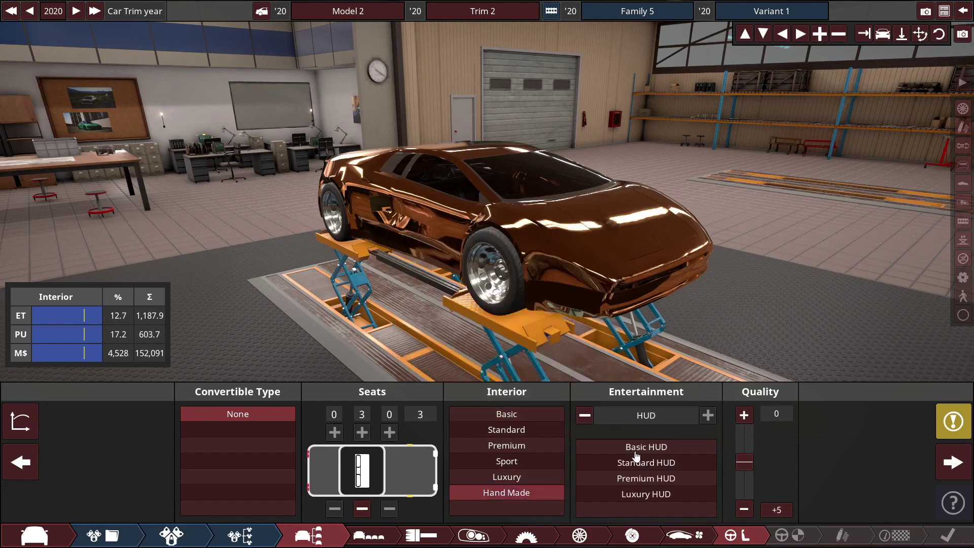
{"action": "left_click", "coordinate": [700, 492]}
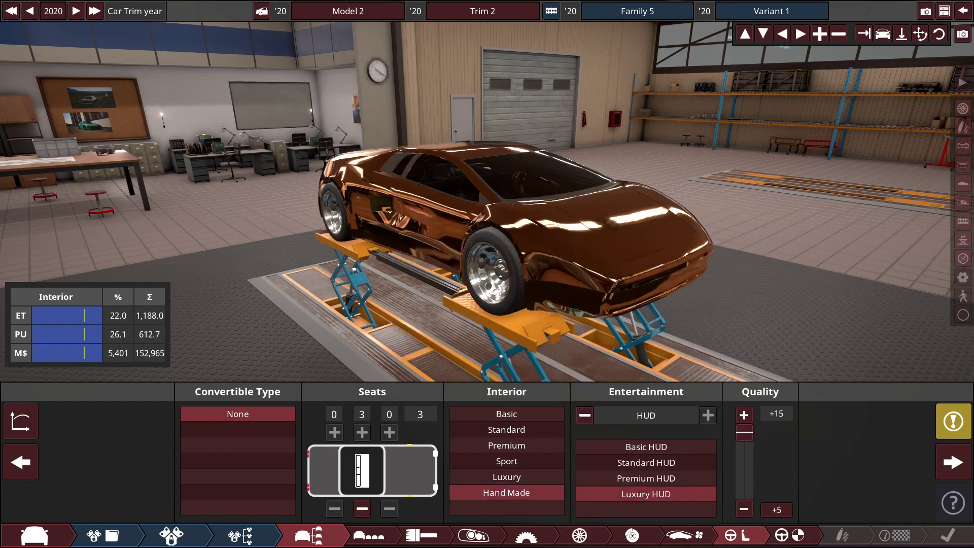
{"action": "left_click", "coordinate": [954, 462]}
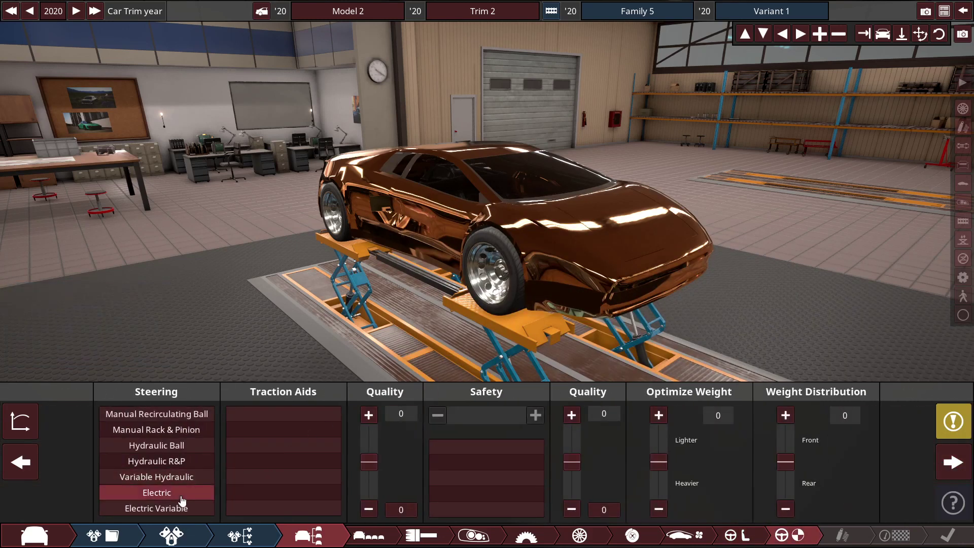
{"action": "left_click", "coordinate": [156, 508]}
- Enable stability control and check the market testing, summary and detailed stats breakdowns
{"action": "left_click", "coordinate": [283, 461]}
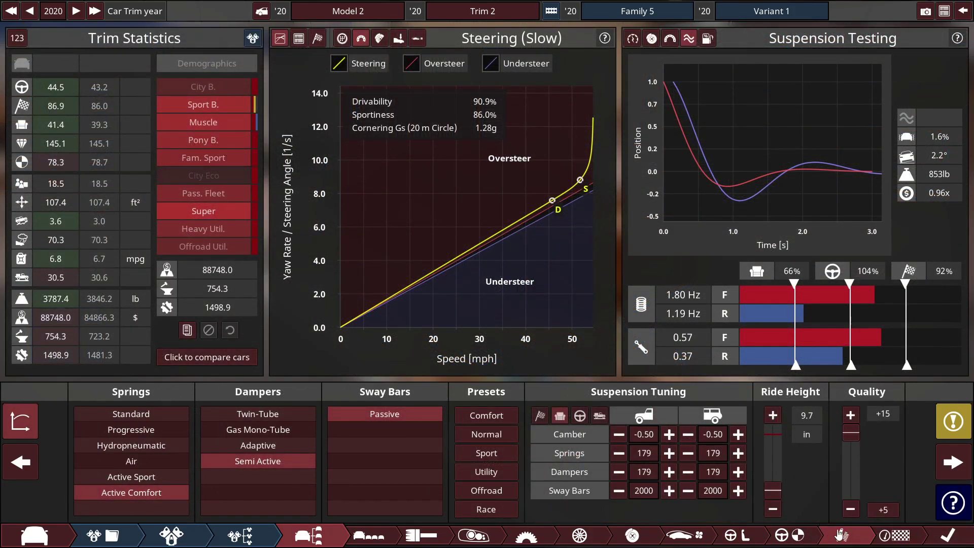
{"action": "left_click", "coordinate": [881, 538]}
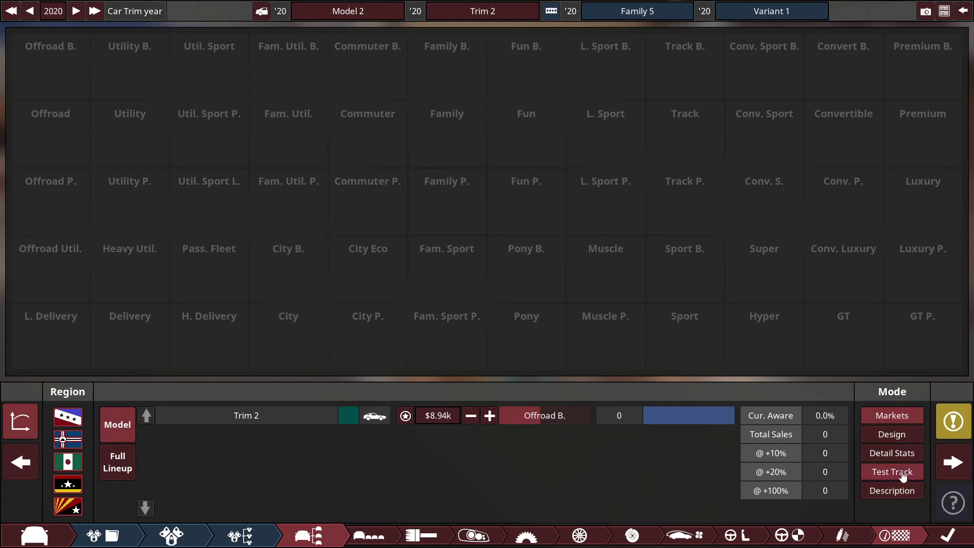
{"action": "left_click", "coordinate": [892, 453]}
{"action": "left_click", "coordinate": [892, 433]}
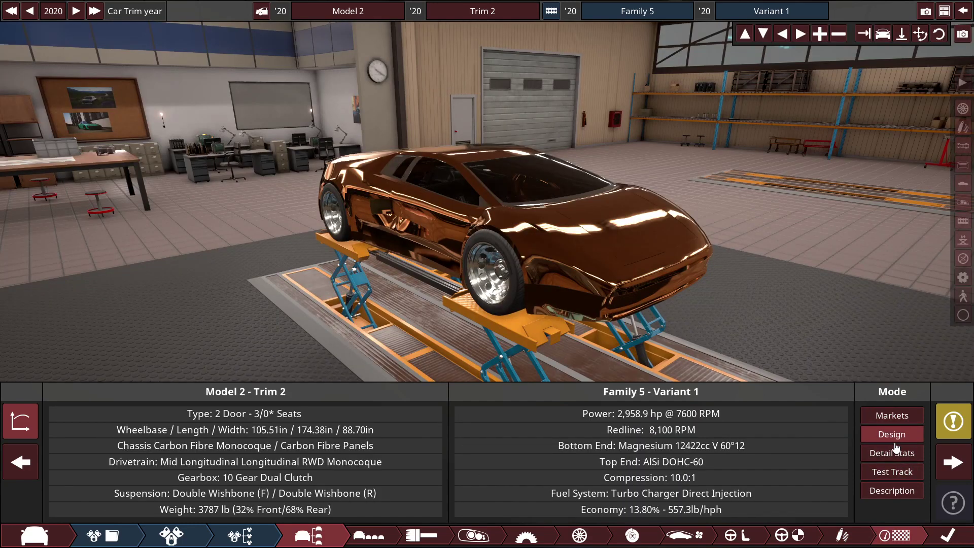
{"action": "left_click", "coordinate": [893, 453]}
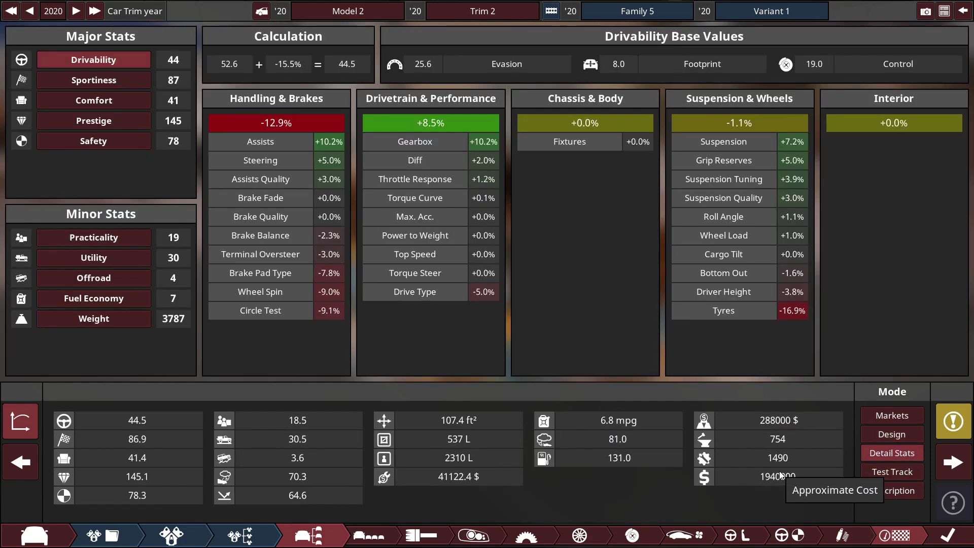
{"action": "left_click", "coordinate": [838, 539]}
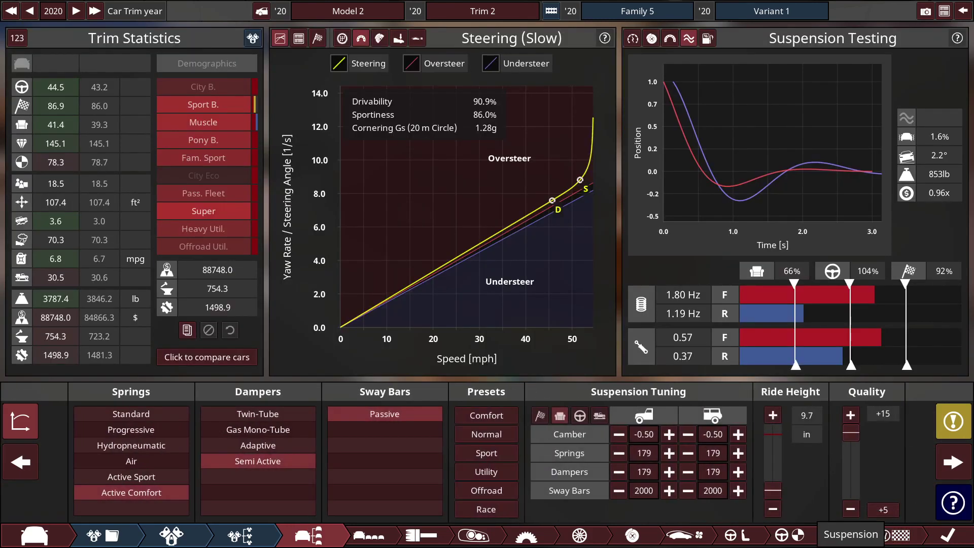
- Review the driver aids, aerodynamics, interior, brakes, wheels and drivetrain settings
{"action": "left_click", "coordinate": [795, 536]}
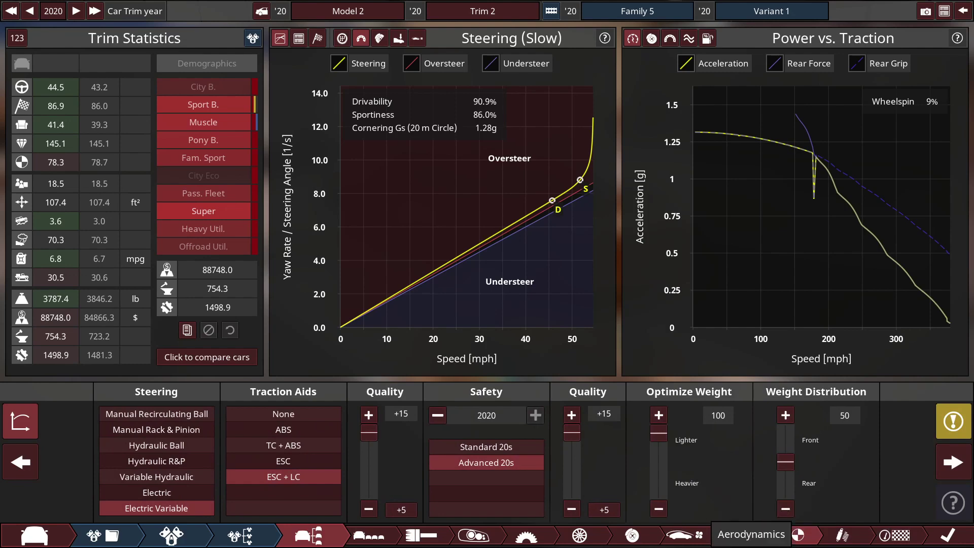
{"action": "left_click", "coordinate": [752, 535]}
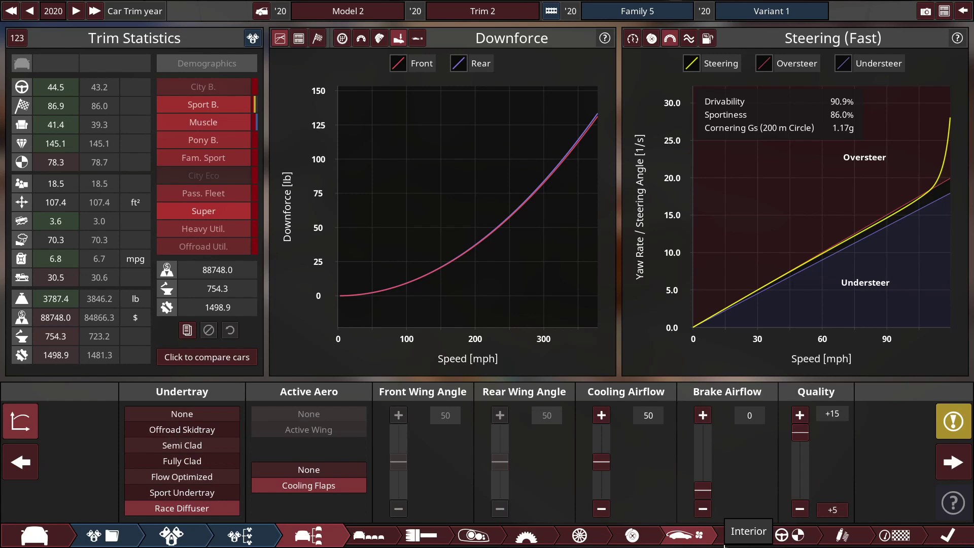
{"action": "left_click", "coordinate": [726, 537]}
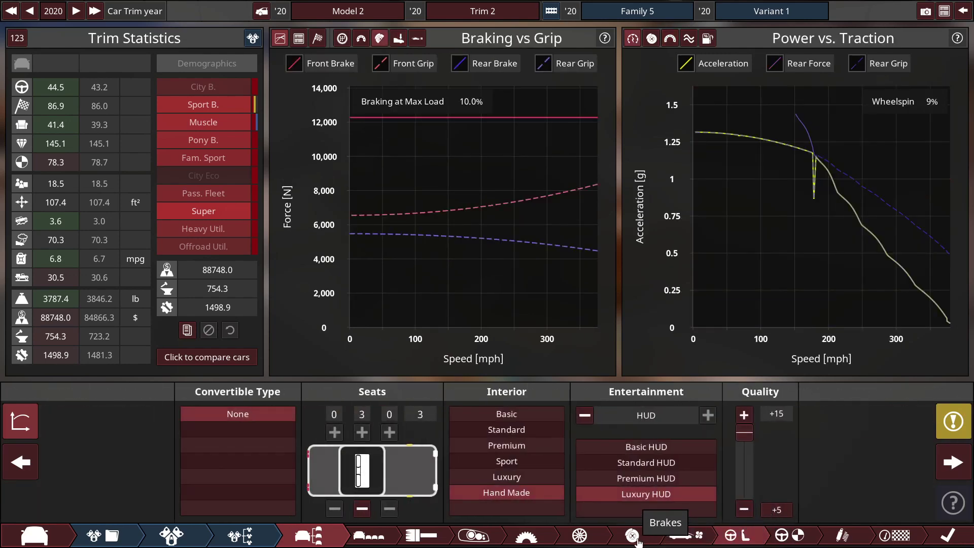
{"action": "left_click", "coordinate": [633, 535]}
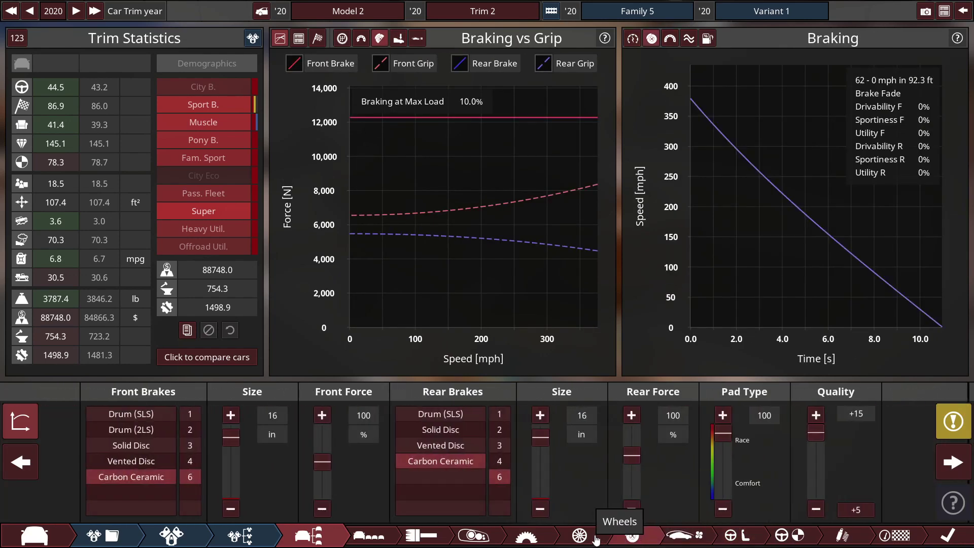
{"action": "left_click", "coordinate": [580, 535]}
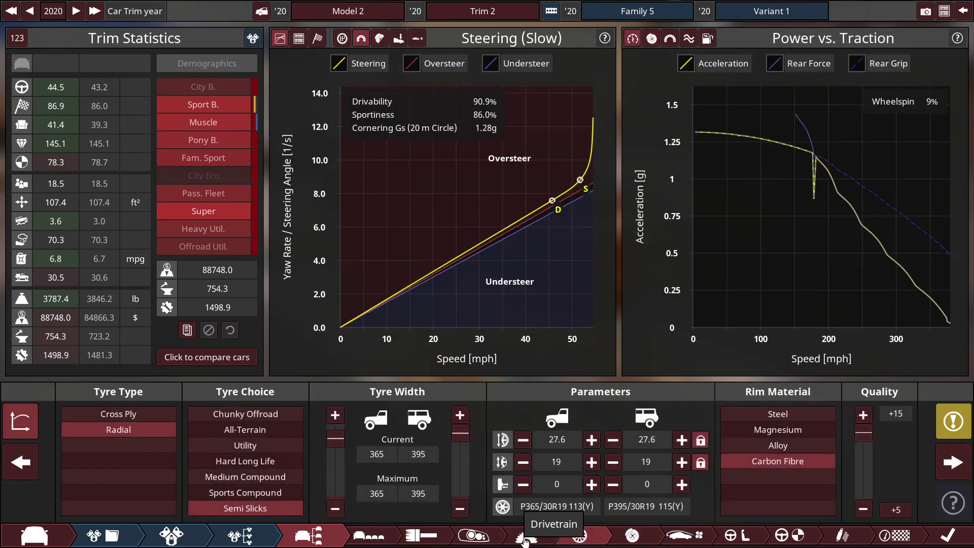
{"action": "left_click", "coordinate": [526, 536]}
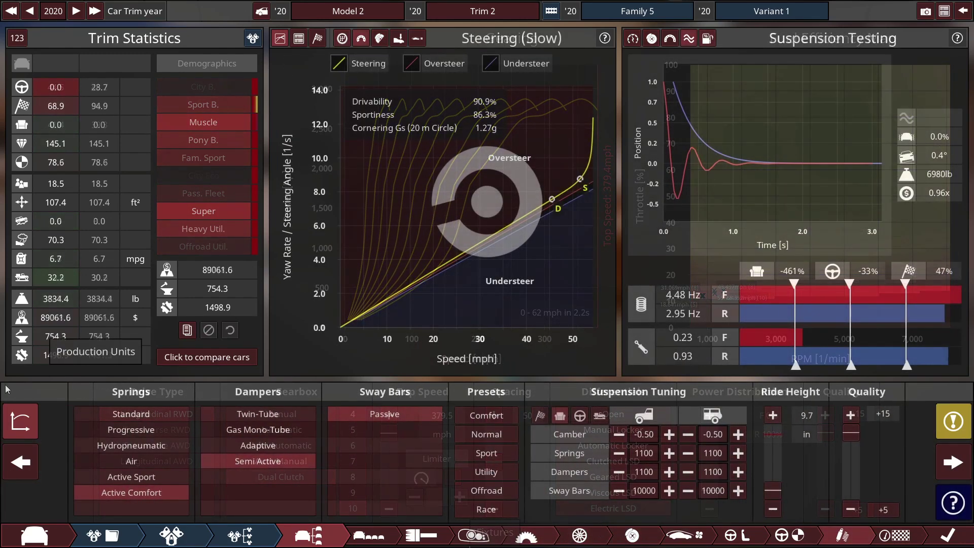
- Check the detailed stats, return to suspension and hide the test graphs
{"action": "left_click", "coordinate": [910, 542]}
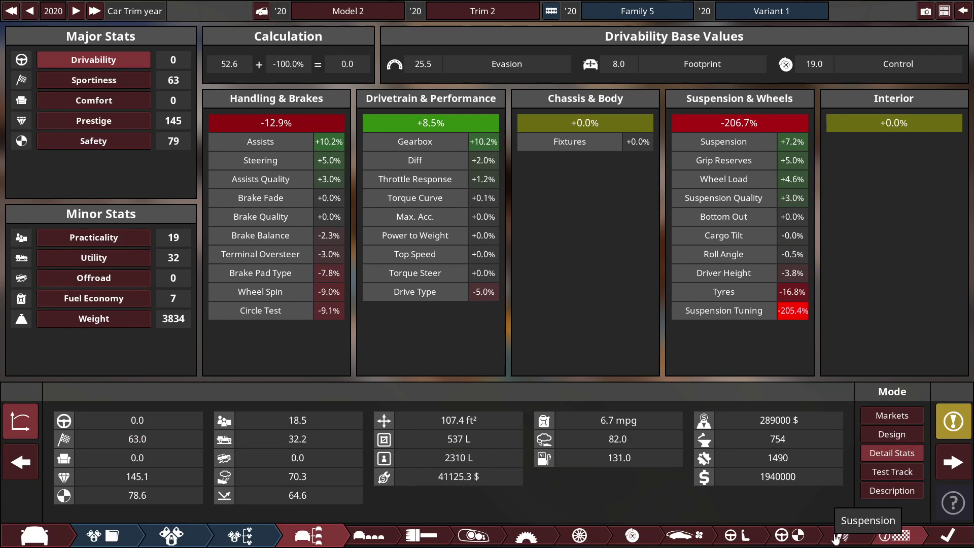
{"action": "left_click", "coordinate": [841, 537]}
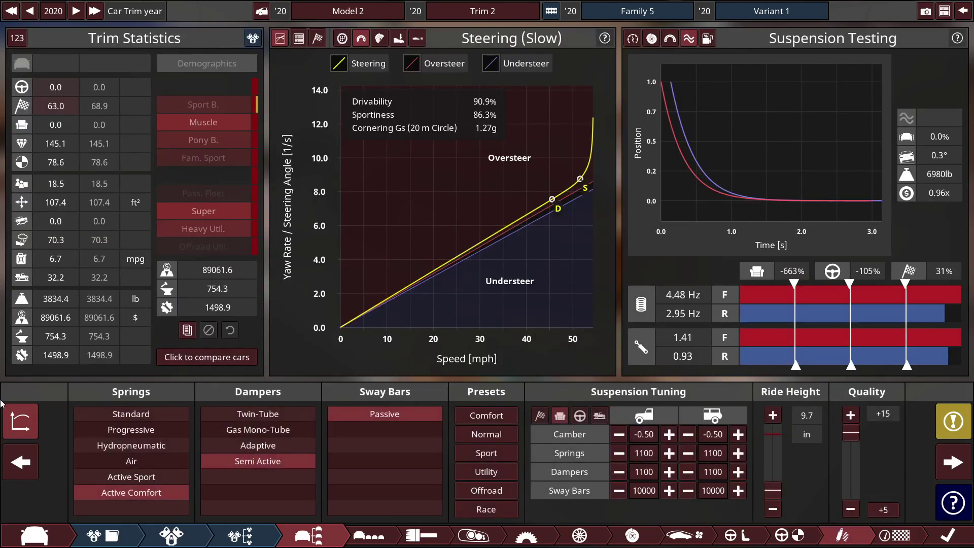
{"action": "left_click", "coordinate": [20, 423]}
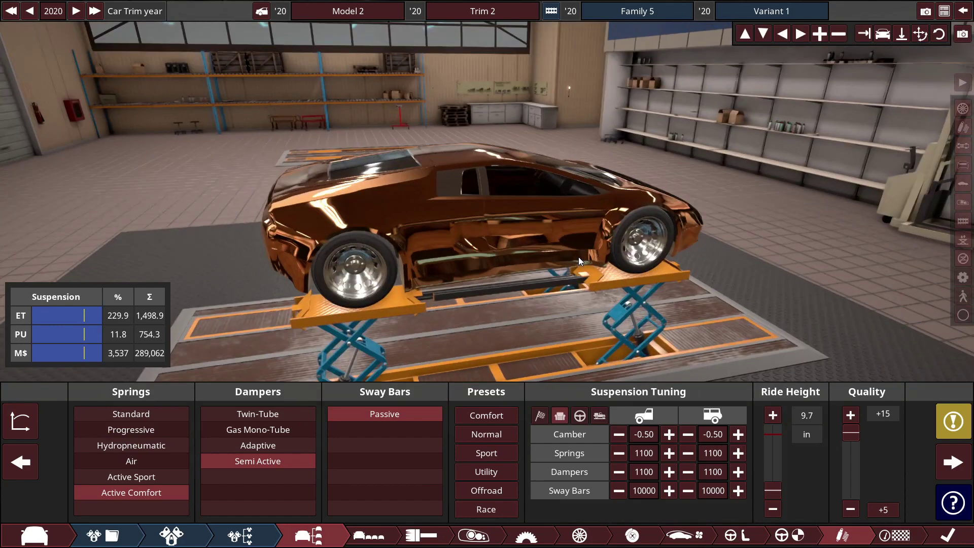
{"action": "left_click", "coordinate": [478, 537]}
- Orbit to the car's front and browse the RB Grills and shield-shaped grille families
{"action": "mouse_move", "coordinate": [642, 320]}
{"action": "left_mouse_down"}
{"action": "mouse_move", "coordinate": [317, 335]}
{"action": "mouse_move", "coordinate": [176, 294]}
{"action": "left_mouse_up"}
{"action": "scroll", "coordinate": [487, 228], "scroll_direction": "up", "scroll_amount": 3}
{"action": "left_click_drag", "start_coordinate": [488, 229], "coordinate": [632, 346]}
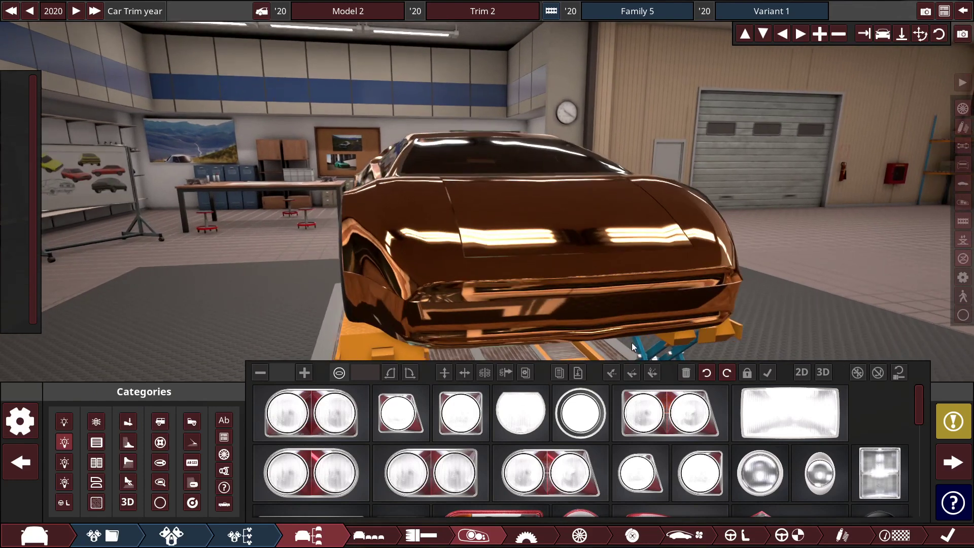
{"action": "left_click", "coordinate": [128, 481]}
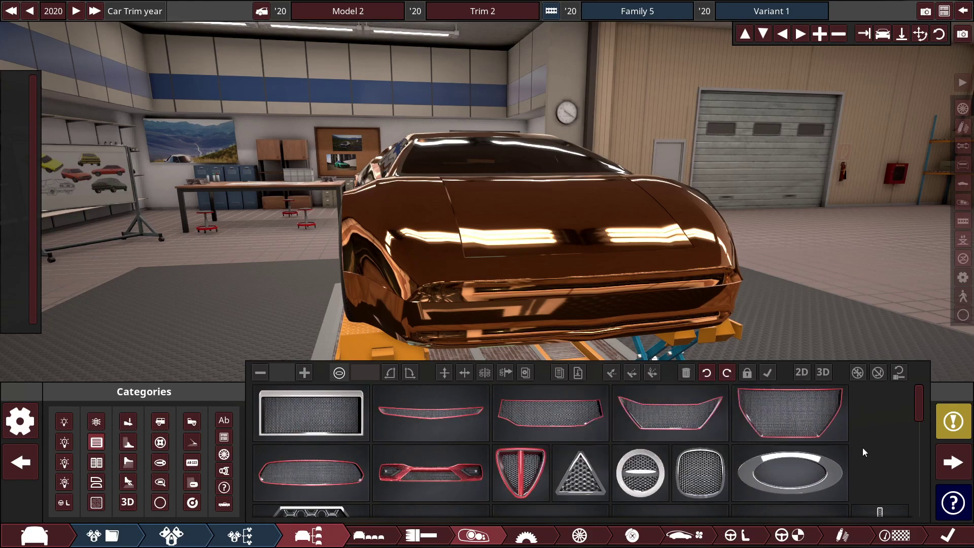
{"action": "scroll", "coordinate": [863, 448], "scroll_direction": "down", "scroll_amount": 5}
{"action": "scroll", "coordinate": [849, 467], "scroll_direction": "down", "scroll_amount": 5}
{"action": "scroll", "coordinate": [860, 467], "scroll_direction": "down", "scroll_amount": 3}
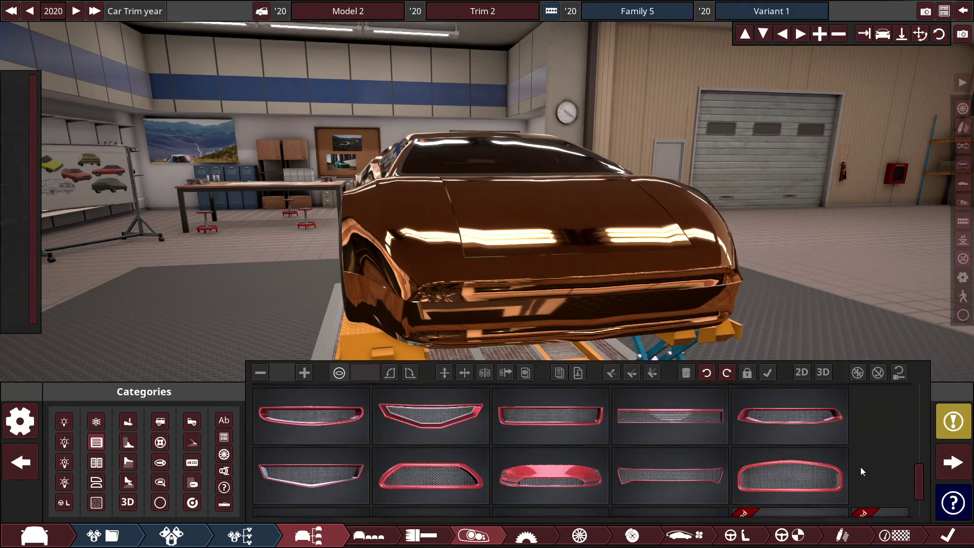
{"action": "scroll", "coordinate": [861, 468], "scroll_direction": "down", "scroll_amount": 3}
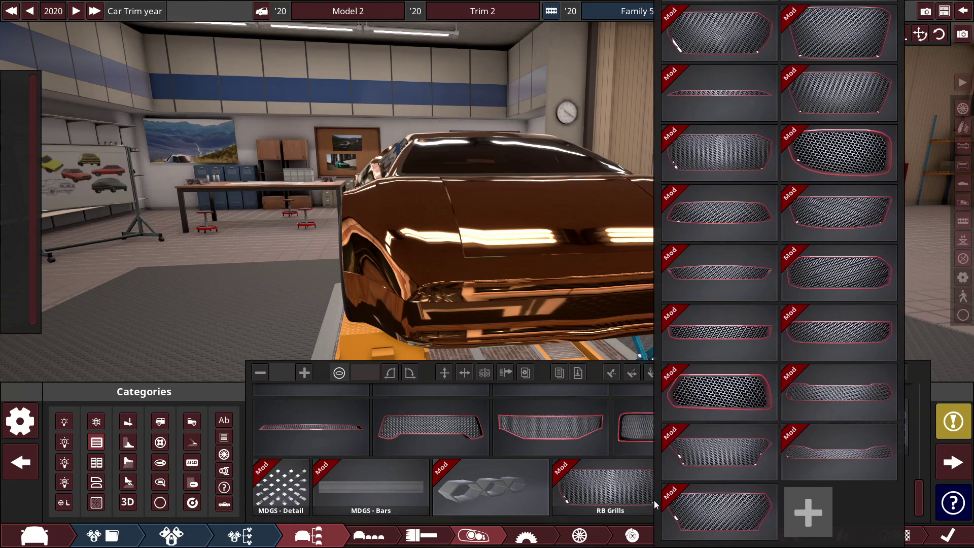
{"action": "mouse_move", "coordinate": [609, 487]}
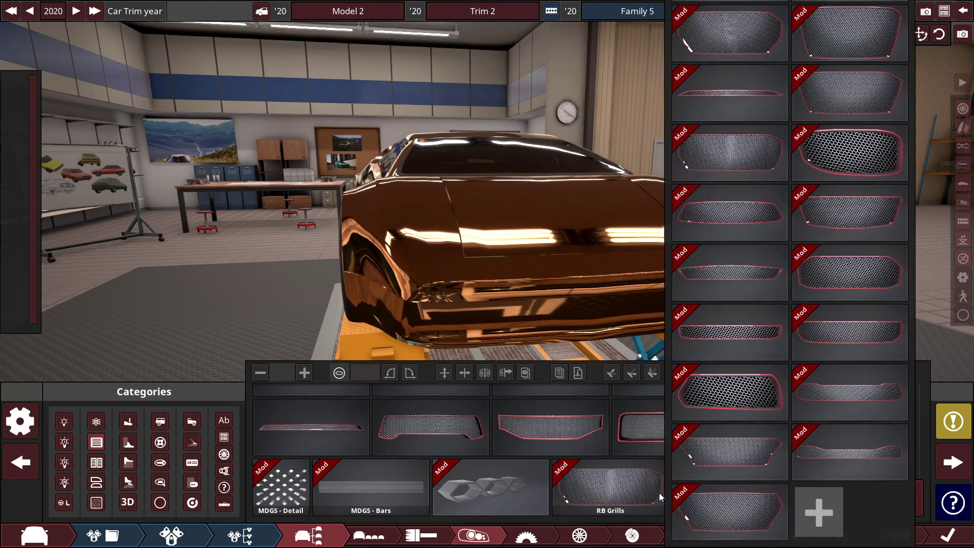
{"action": "left_click", "coordinate": [660, 492]}
{"action": "scroll", "coordinate": [673, 482], "scroll_direction": "down", "scroll_amount": 2}
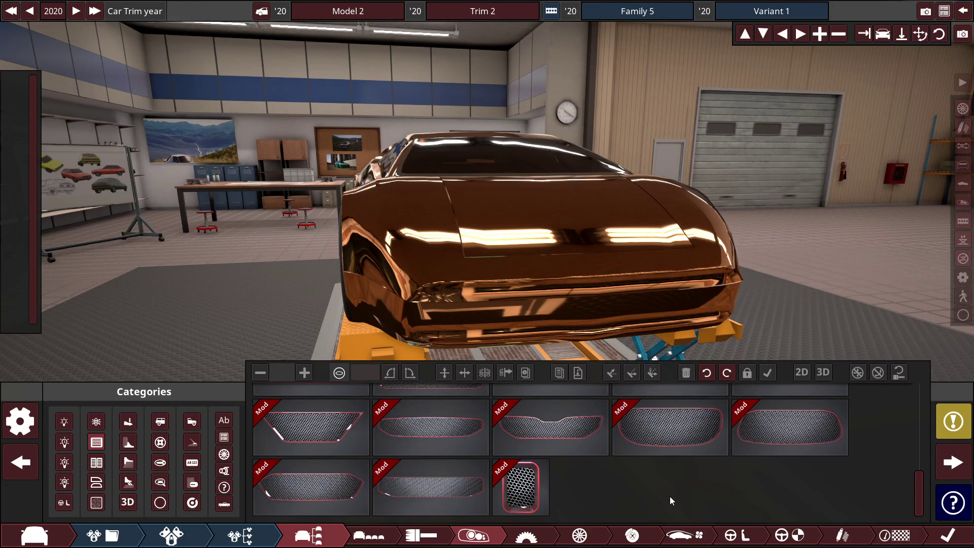
{"action": "scroll", "coordinate": [521, 423], "scroll_direction": "up", "scroll_amount": 2}
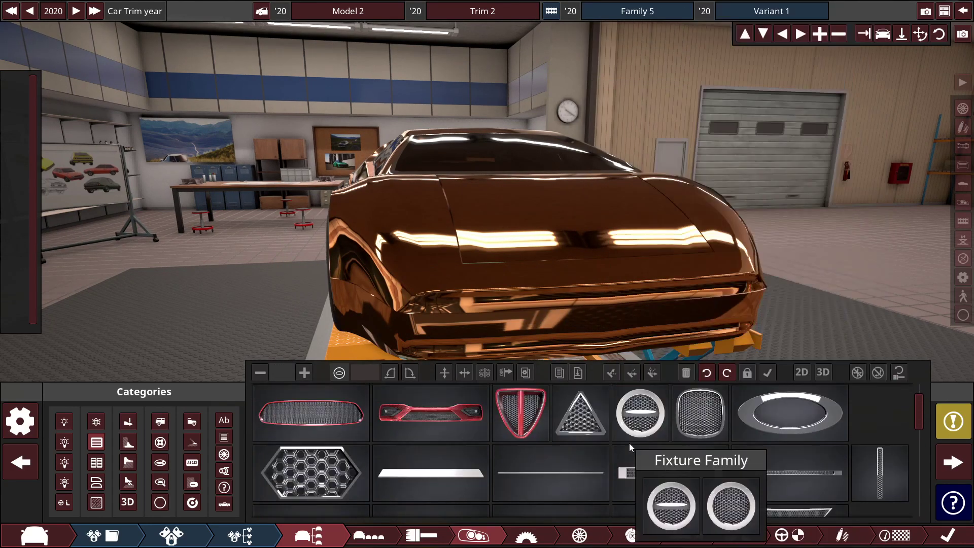
{"action": "left_click", "coordinate": [520, 462]}
- Place a shield grille on the nose, lower it, then delete it
{"action": "mouse_move", "coordinate": [396, 415]}
{"action": "left_mouse_down"}
{"action": "mouse_move", "coordinate": [307, 258]}
{"action": "mouse_move", "coordinate": [314, 285]}
{"action": "left_mouse_up"}
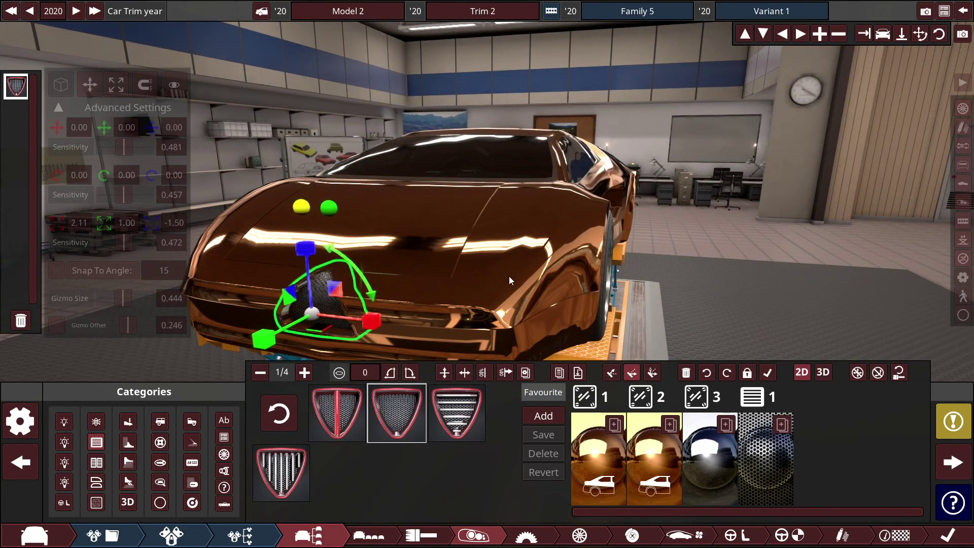
{"action": "left_click_drag", "start_coordinate": [509, 276], "coordinate": [597, 259]}
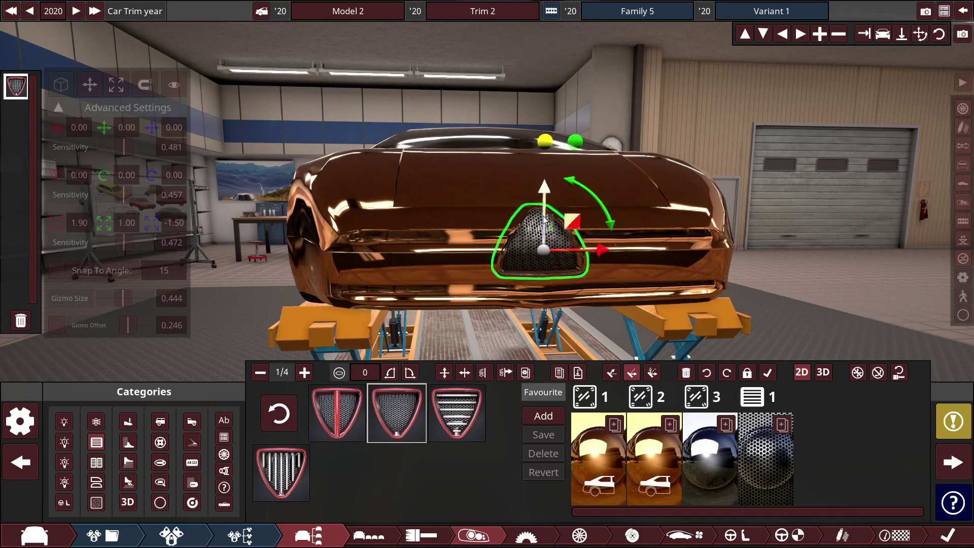
{"action": "left_click_drag", "start_coordinate": [546, 222], "coordinate": [547, 255]}
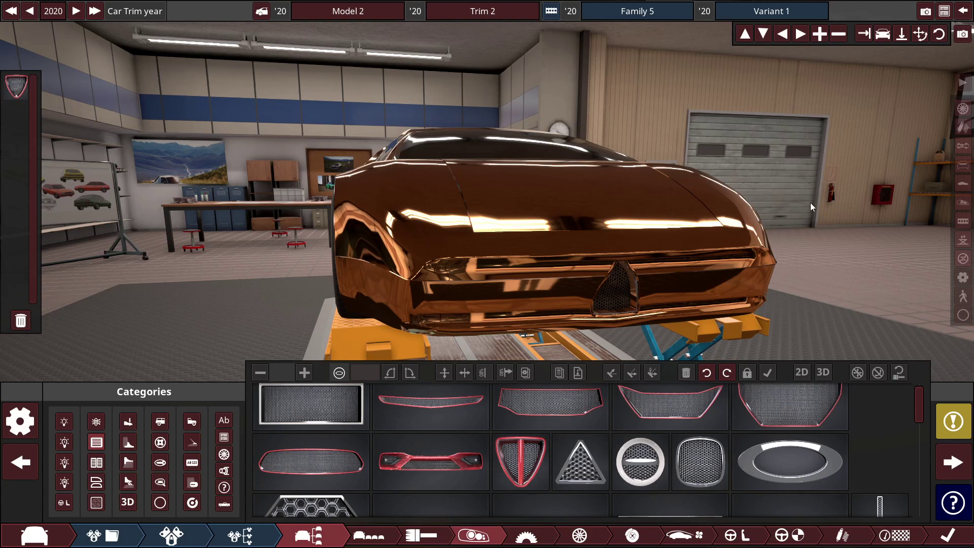
{"action": "left_click", "coordinate": [618, 292]}
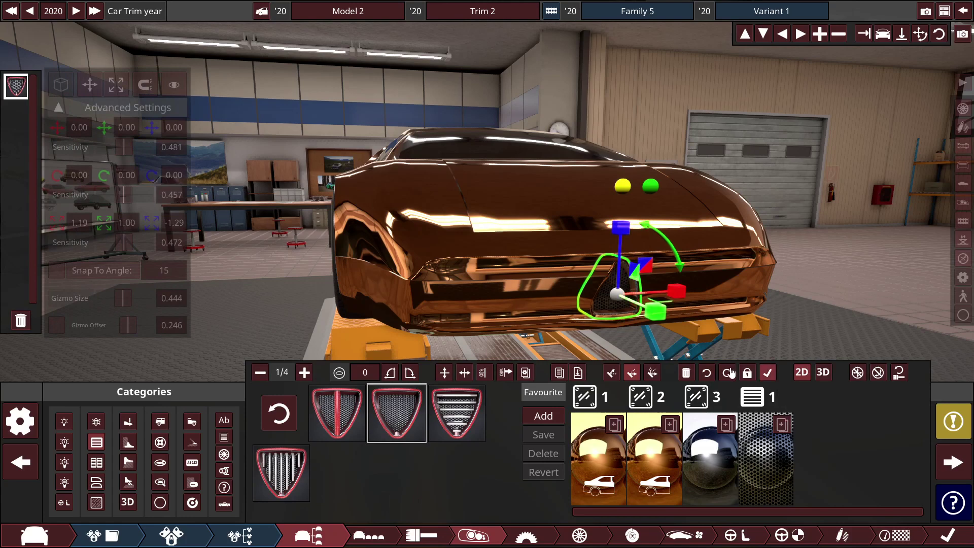
{"action": "left_click", "coordinate": [685, 373]}
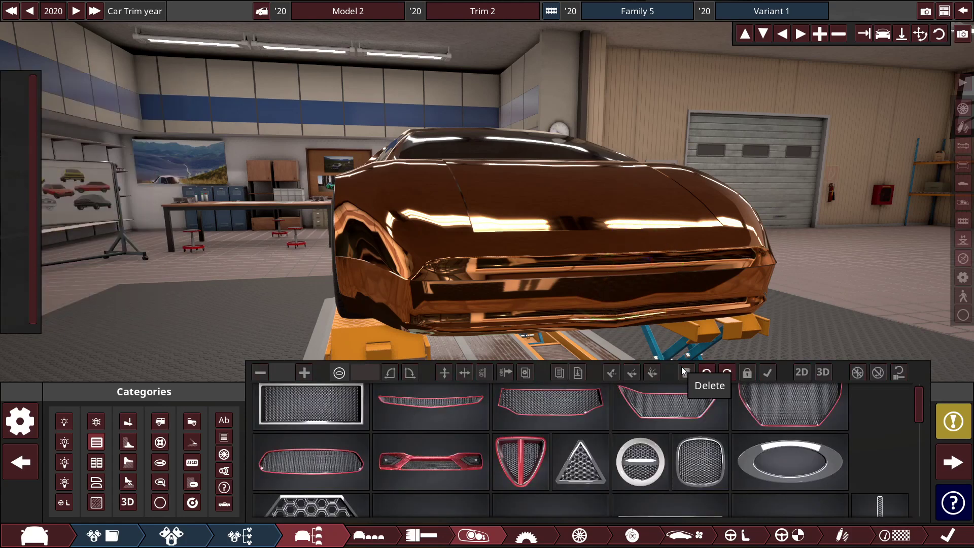
- Add an oval mesh grille scaled to 0.41 by 1.51 and give it a new material
{"action": "left_click", "coordinate": [701, 460]}
{"action": "scroll", "coordinate": [533, 457], "scroll_direction": "down", "scroll_amount": 1}
{"action": "left_click", "coordinate": [334, 444]}
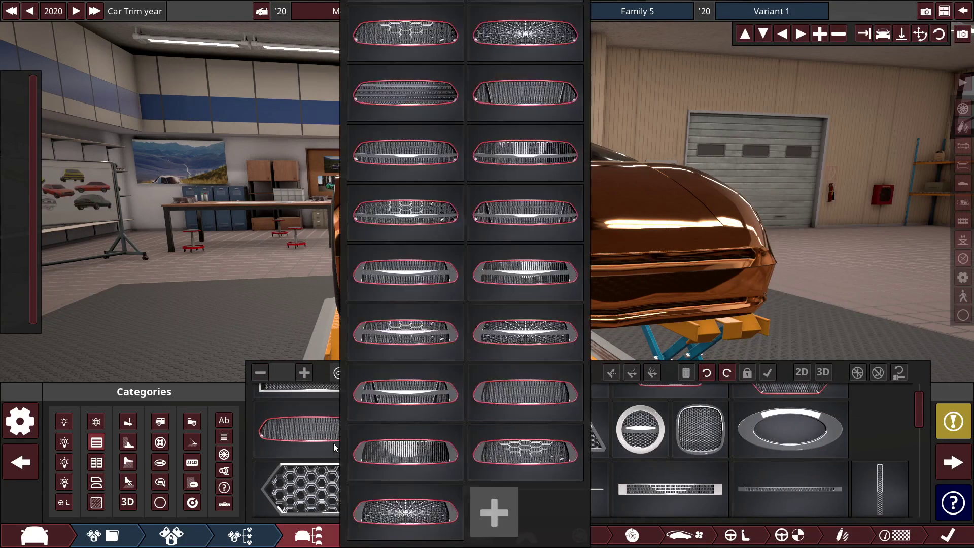
{"action": "left_click", "coordinate": [337, 440]}
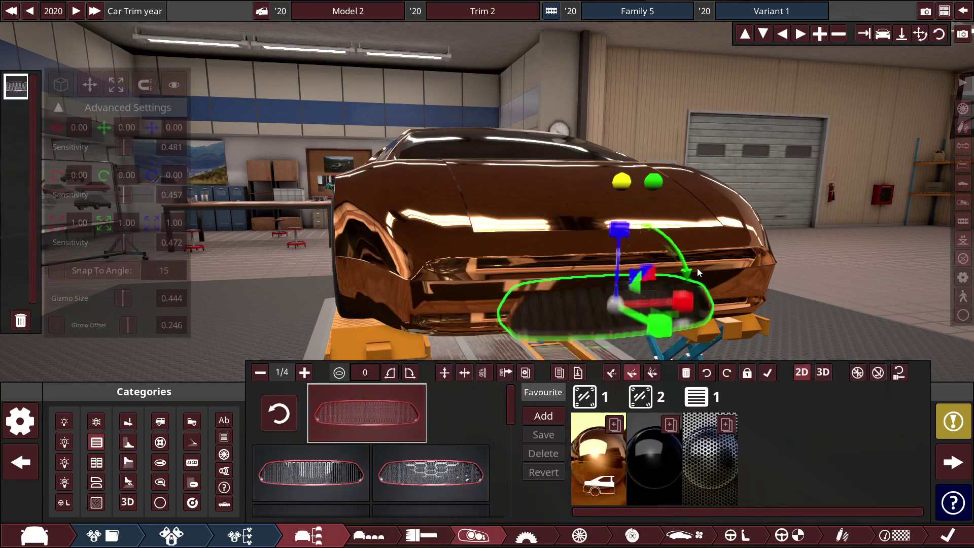
{"action": "mouse_move", "coordinate": [697, 267]}
{"action": "left_mouse_down"}
{"action": "mouse_move", "coordinate": [527, 216]}
{"action": "mouse_move", "coordinate": [440, 245]}
{"action": "mouse_move", "coordinate": [449, 232]}
{"action": "left_mouse_up"}
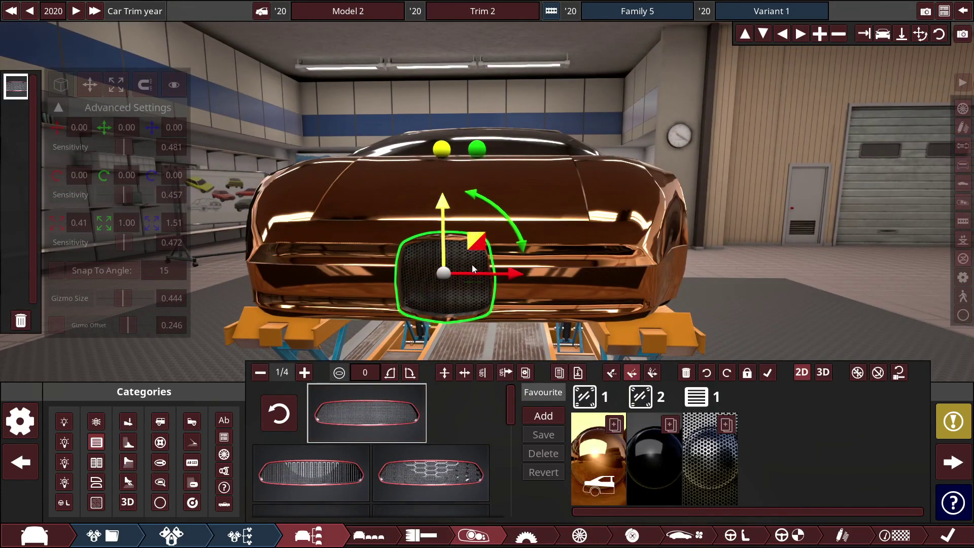
{"action": "left_click", "coordinate": [772, 374]}
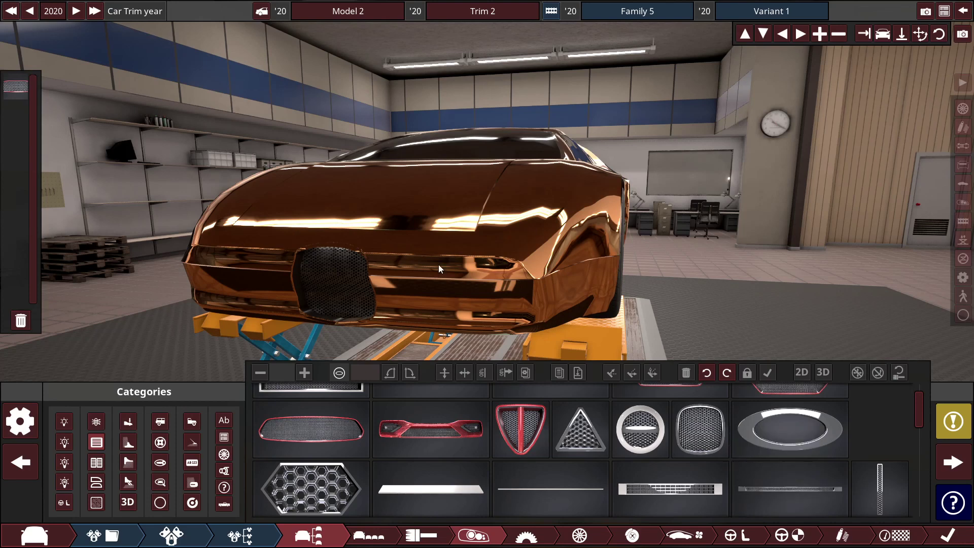
{"action": "left_click", "coordinate": [336, 277]}
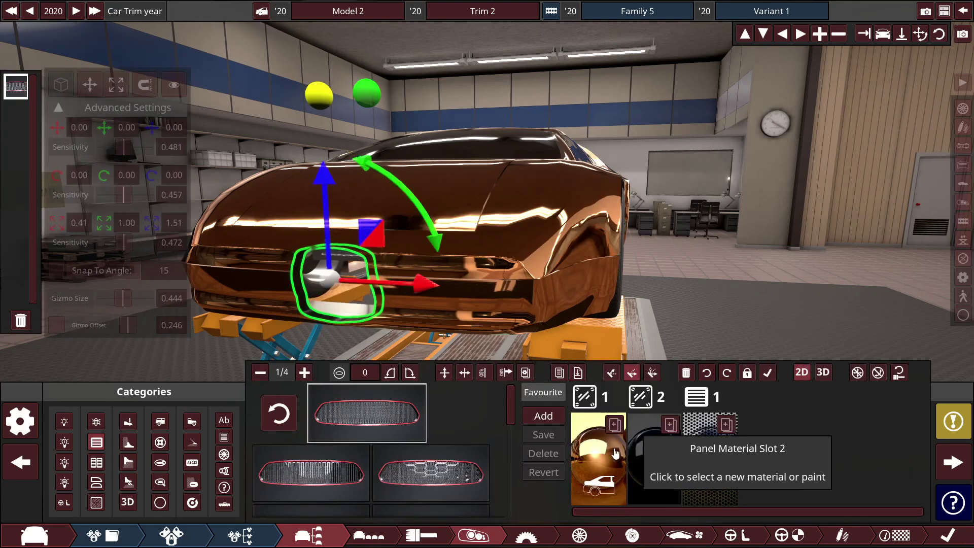
{"action": "left_click", "coordinate": [596, 457]}
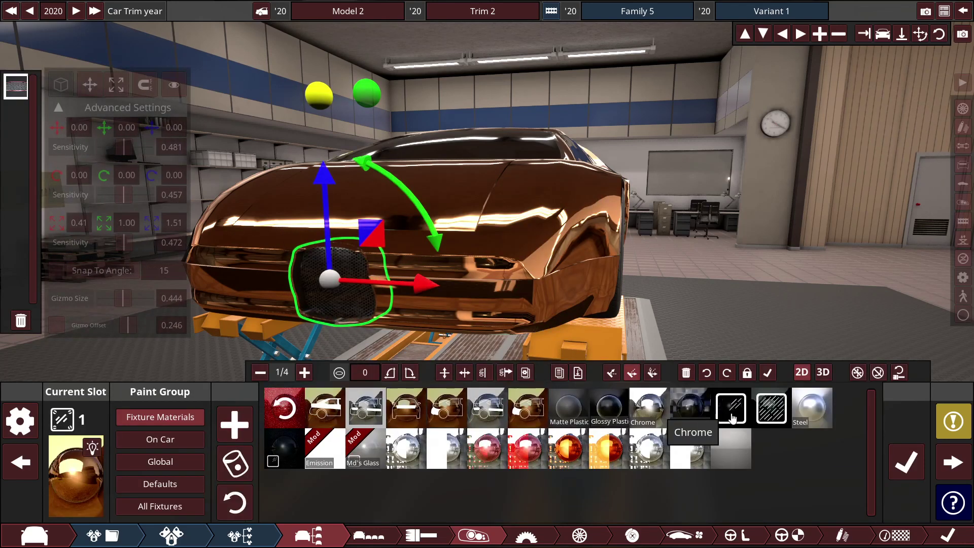
{"action": "left_click", "coordinate": [905, 462]}
{"action": "left_click", "coordinate": [766, 371]}
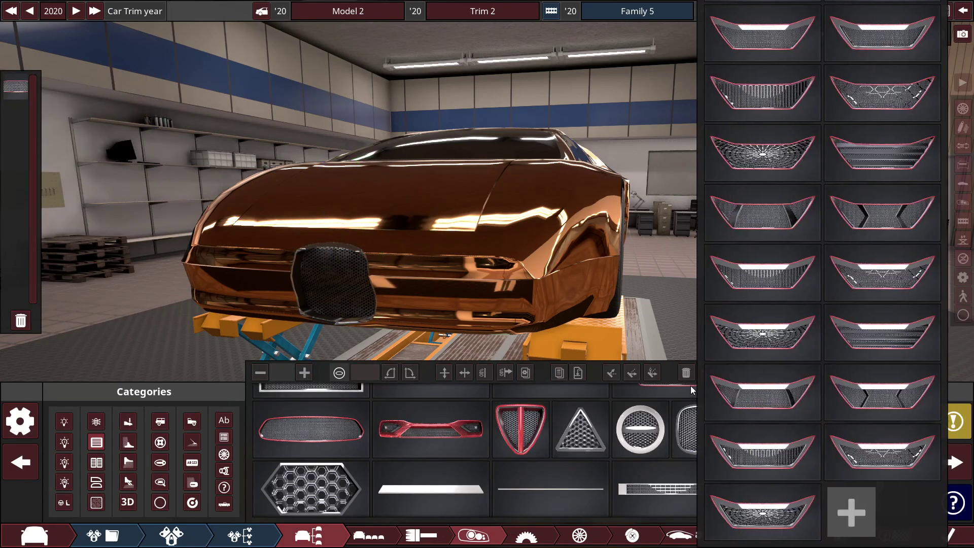
{"action": "left_click_drag", "start_coordinate": [670, 284], "coordinate": [761, 293]}
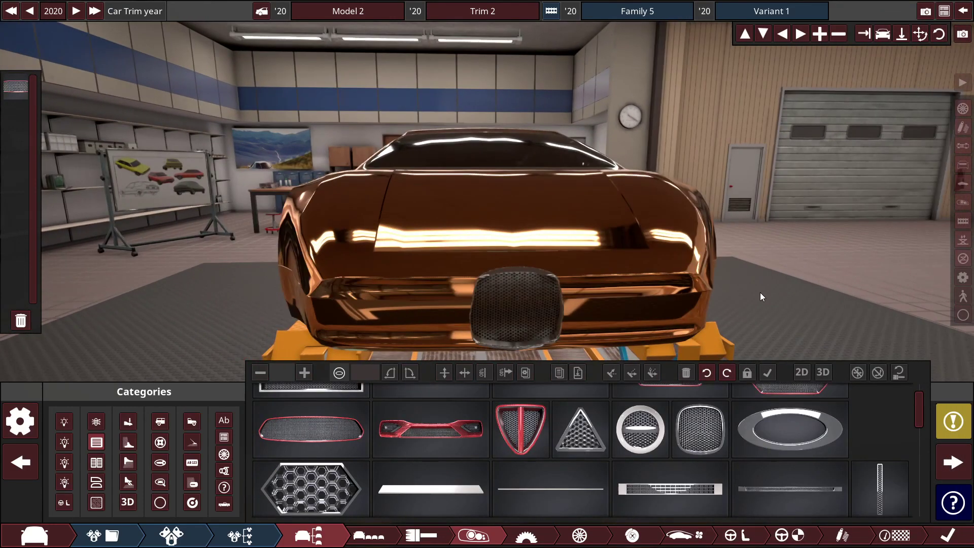
- Add a headlight pair to the front body, tilted and raised slightly
{"action": "left_click", "coordinate": [65, 441]}
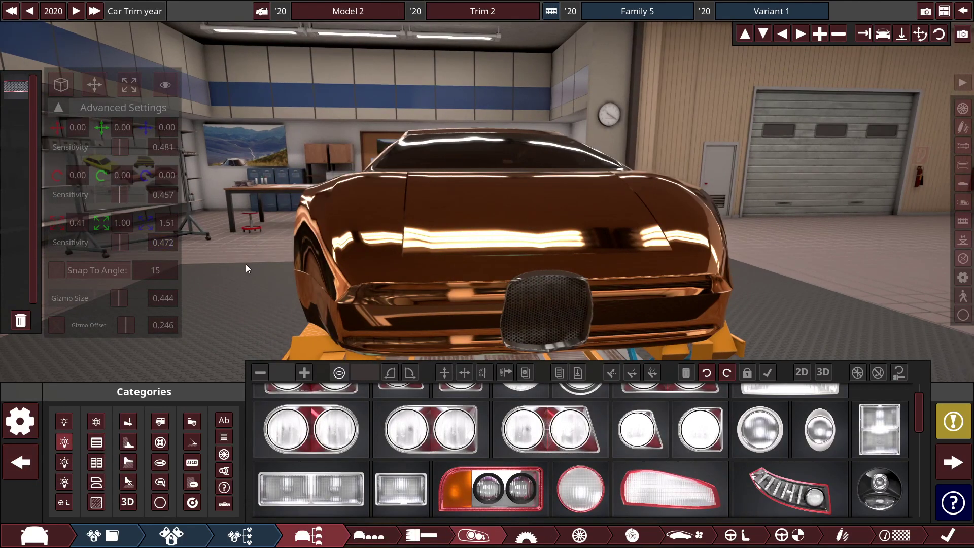
{"action": "scroll", "coordinate": [652, 454], "scroll_direction": "down", "scroll_amount": 3}
{"action": "scroll", "coordinate": [685, 457], "scroll_direction": "down", "scroll_amount": 3}
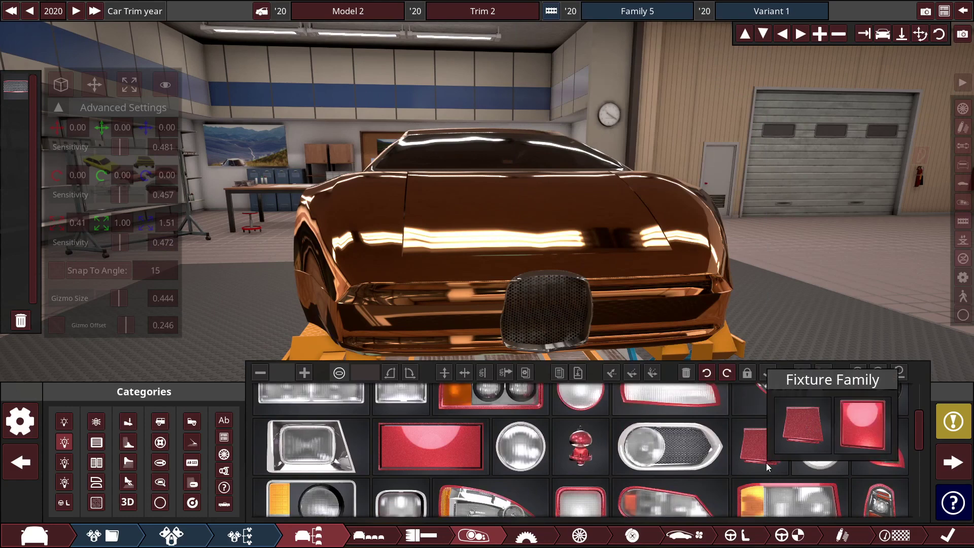
{"action": "scroll", "coordinate": [769, 469], "scroll_direction": "down", "scroll_amount": 2}
{"action": "scroll", "coordinate": [768, 469], "scroll_direction": "down", "scroll_amount": 2}
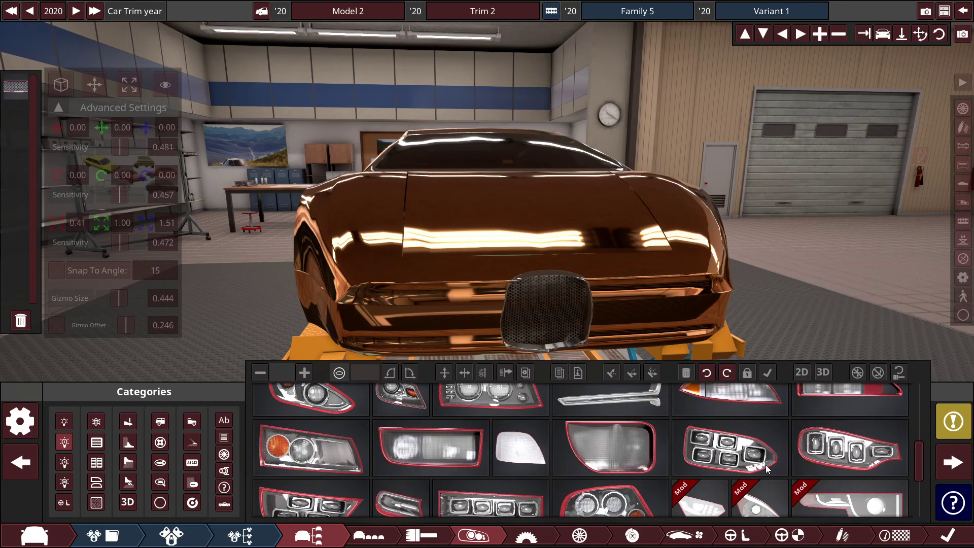
{"action": "scroll", "coordinate": [769, 469], "scroll_direction": "down", "scroll_amount": 2}
{"action": "left_click", "coordinate": [434, 465]}
{"action": "mouse_move", "coordinate": [431, 475]}
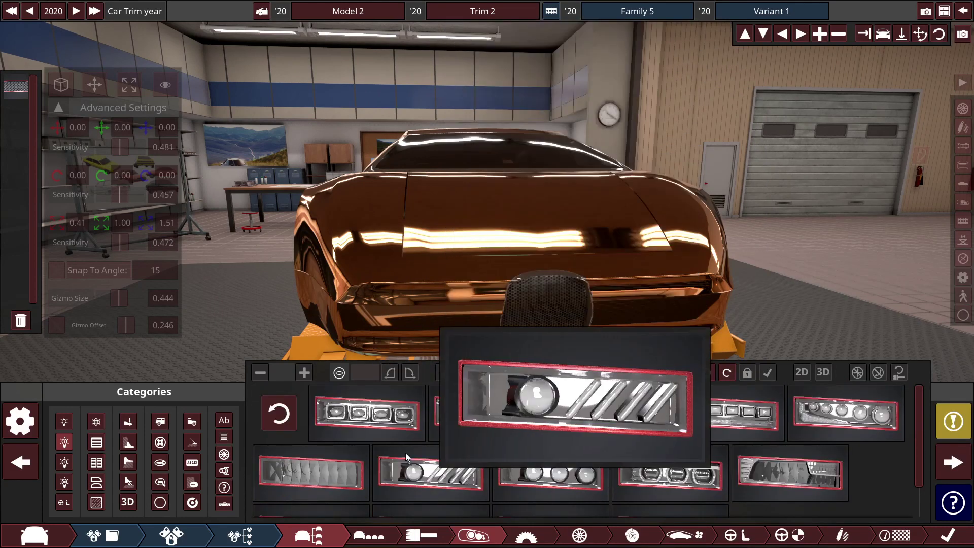
{"action": "left_click", "coordinate": [335, 414]}
{"action": "mouse_move", "coordinate": [346, 262]}
{"action": "left_mouse_down"}
{"action": "mouse_move", "coordinate": [402, 223]}
{"action": "mouse_move", "coordinate": [405, 254]}
{"action": "mouse_move", "coordinate": [520, 242]}
{"action": "left_mouse_up"}
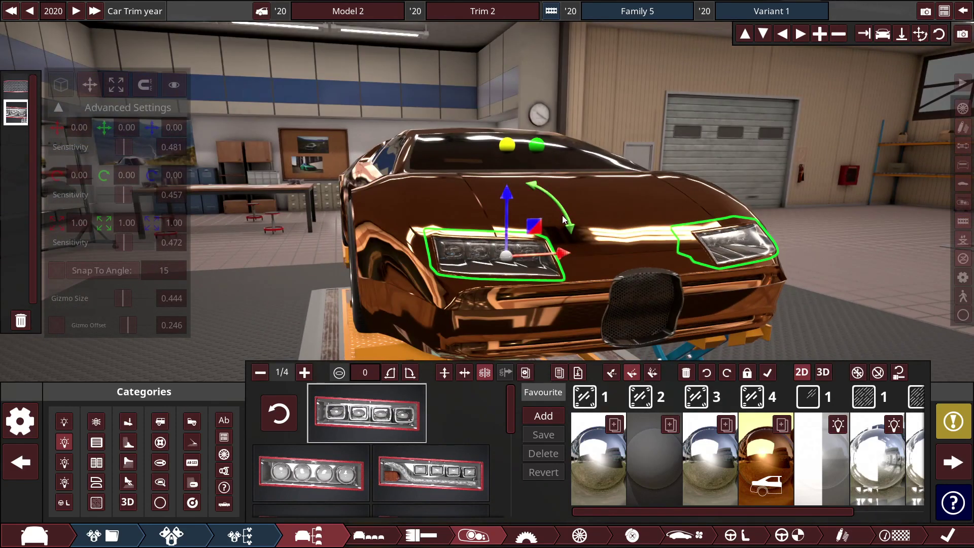
{"action": "mouse_move", "coordinate": [573, 218]}
{"action": "left_mouse_down"}
{"action": "mouse_move", "coordinate": [540, 211]}
{"action": "mouse_move", "coordinate": [482, 171]}
{"action": "mouse_move", "coordinate": [643, 199]}
{"action": "left_mouse_up"}
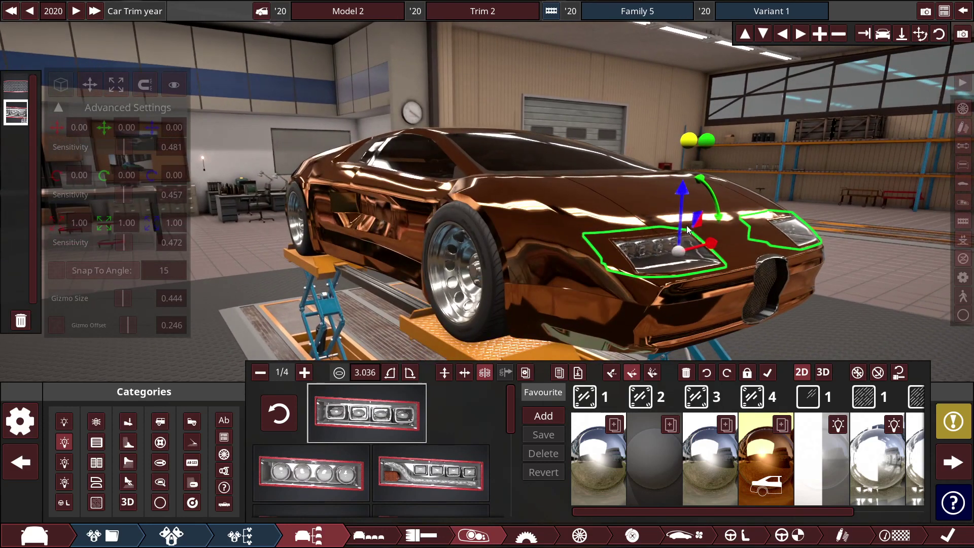
{"action": "left_click", "coordinate": [676, 222]}
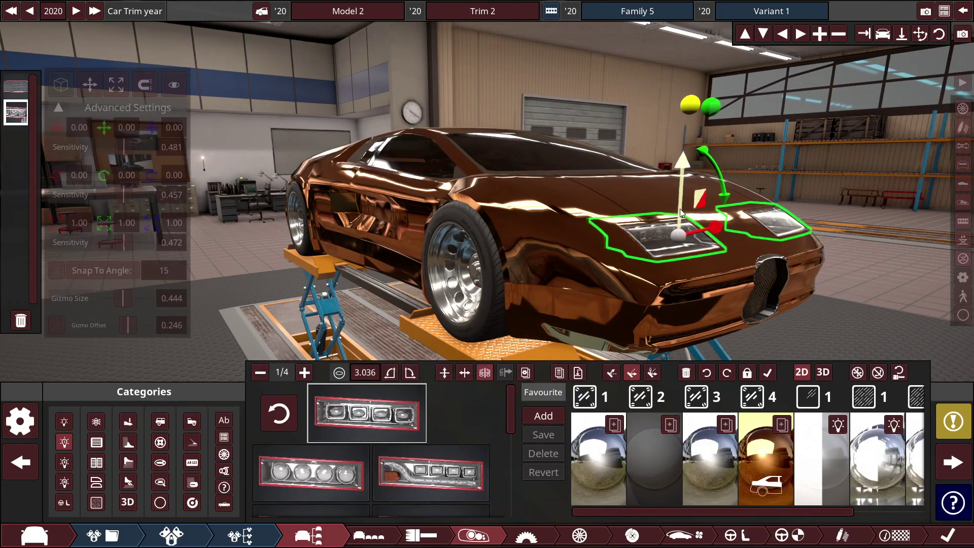
{"action": "mouse_move", "coordinate": [682, 216]}
{"action": "left_mouse_down"}
{"action": "mouse_move", "coordinate": [683, 199]}
{"action": "mouse_move", "coordinate": [648, 230]}
{"action": "mouse_move", "coordinate": [546, 232]}
{"action": "left_mouse_up"}
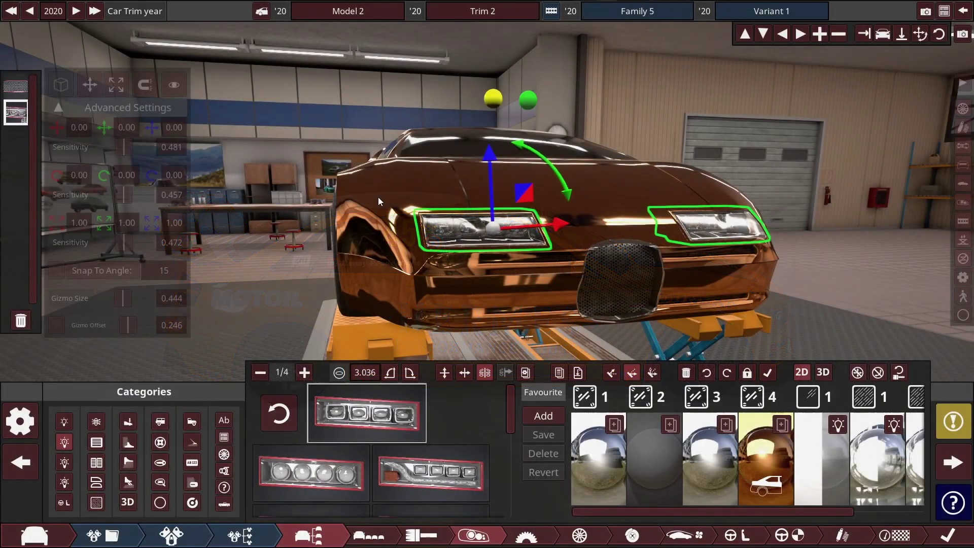
- Apply a chrome material to the headlights and finish editing them
{"action": "left_click_drag", "start_coordinate": [374, 205], "coordinate": [426, 213]}
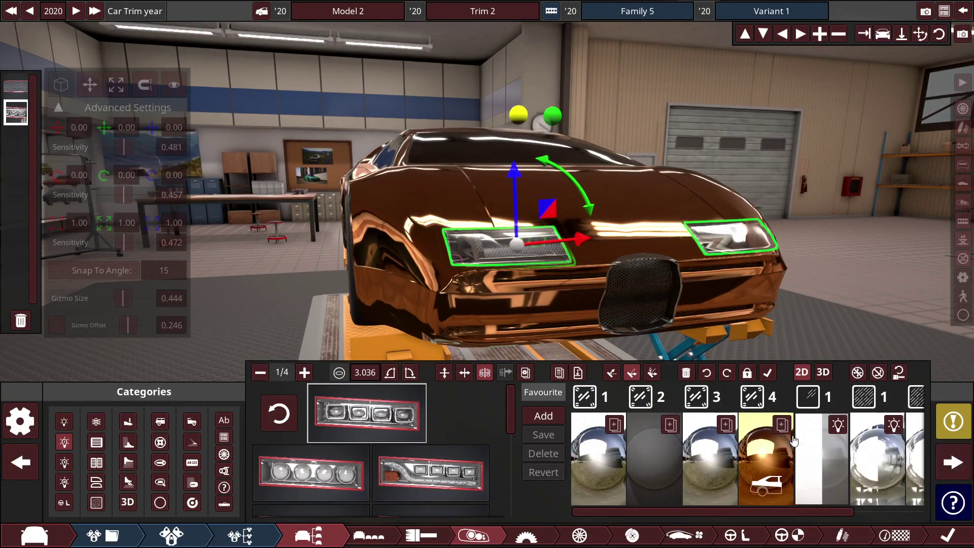
{"action": "left_click", "coordinate": [767, 457]}
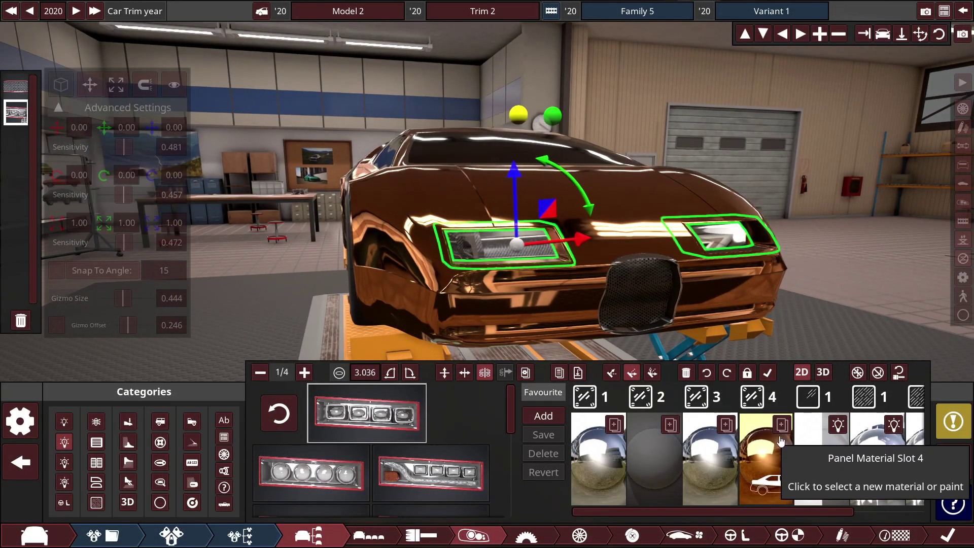
{"action": "left_click", "coordinate": [770, 372]}
{"action": "left_click_drag", "start_coordinate": [636, 119], "coordinate": [585, 78]}
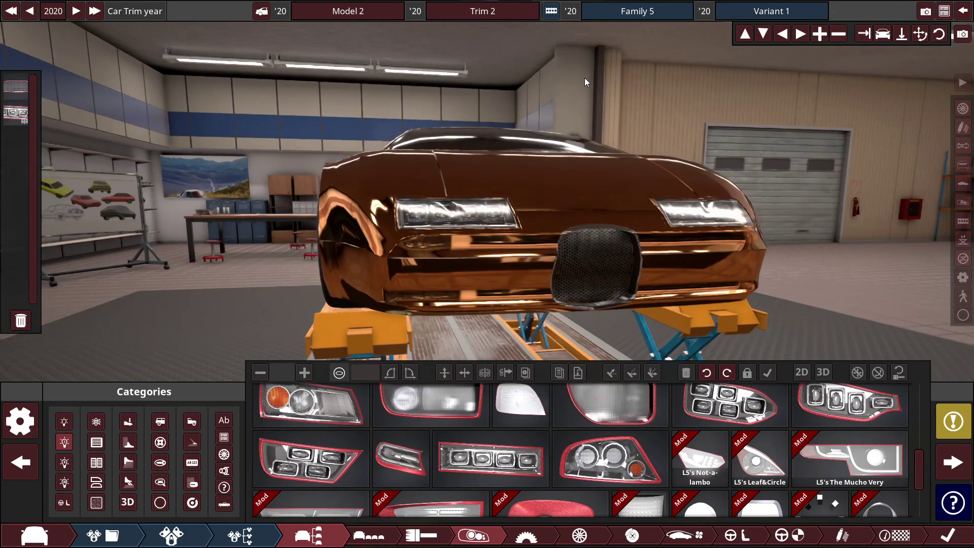
- Browse the vent families and place tapered mesh vents flanking the grille
{"action": "left_click", "coordinate": [310, 401]}
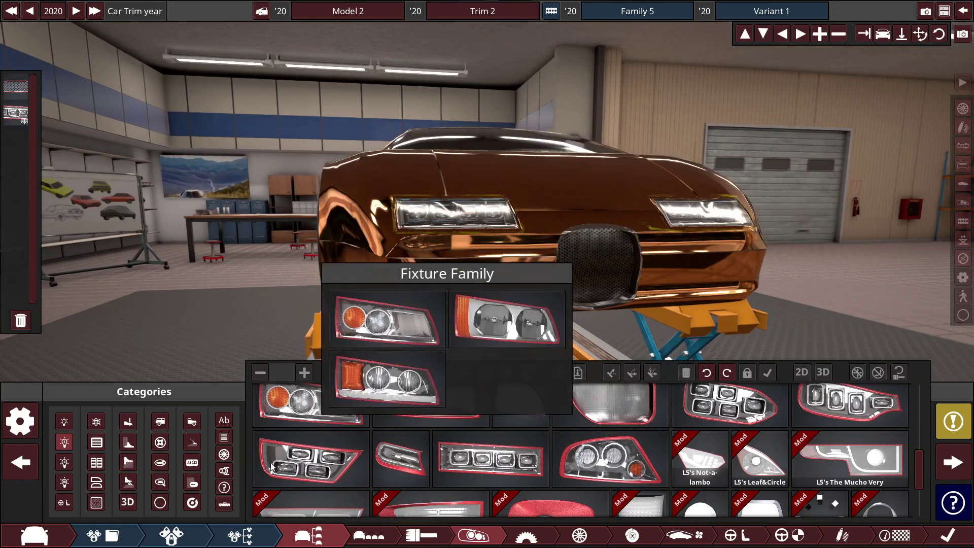
{"action": "left_click", "coordinate": [96, 461]}
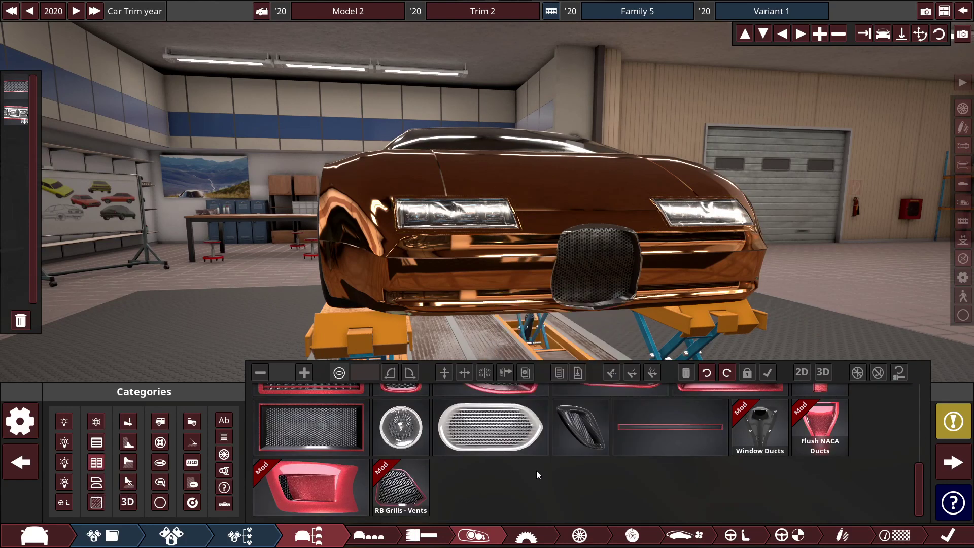
{"action": "scroll", "coordinate": [536, 471], "scroll_direction": "down", "scroll_amount": 3}
{"action": "scroll", "coordinate": [535, 498], "scroll_direction": "up", "scroll_amount": 1}
{"action": "left_click", "coordinate": [536, 495]}
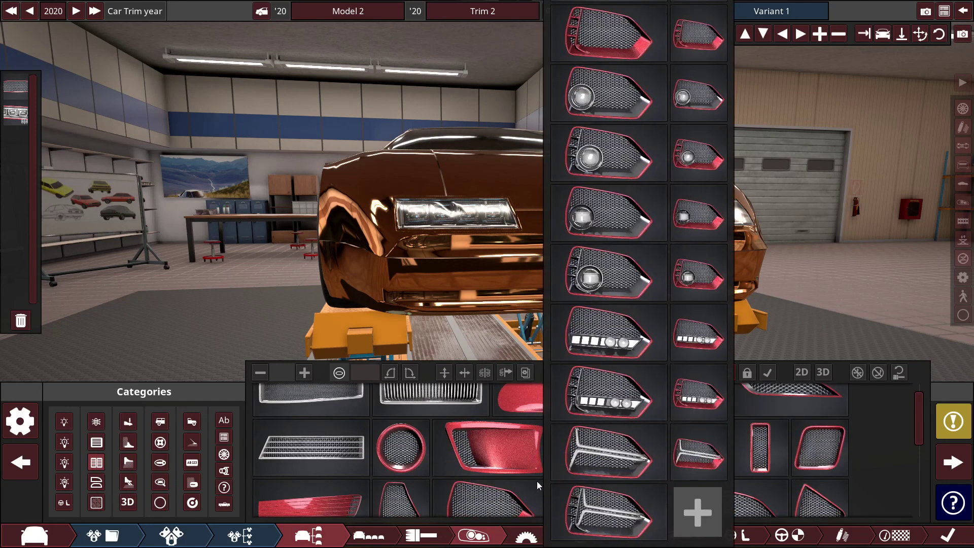
{"action": "left_click", "coordinate": [537, 481]}
{"action": "left_click", "coordinate": [526, 499]}
{"action": "scroll", "coordinate": [525, 500], "scroll_direction": "down", "scroll_amount": 2}
{"action": "left_click", "coordinate": [526, 500]}
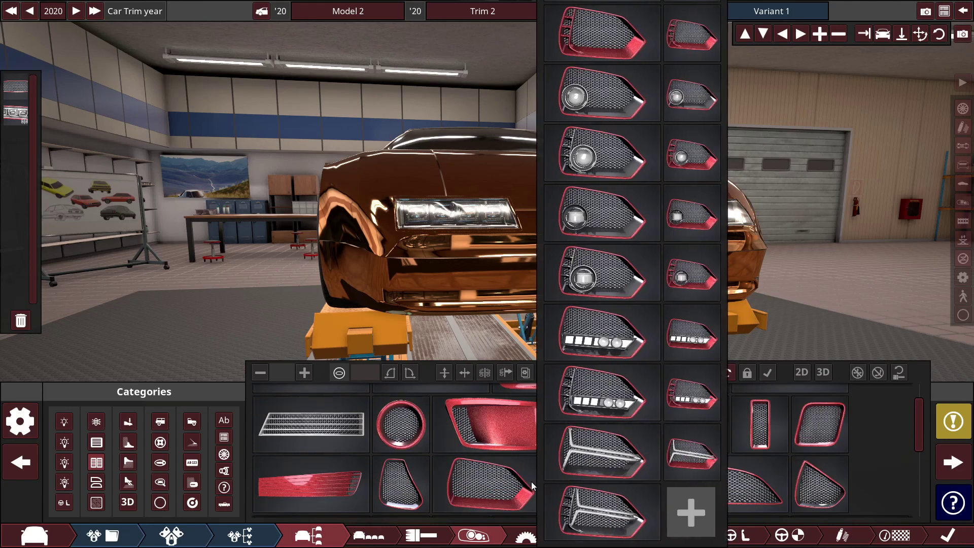
{"action": "scroll", "coordinate": [524, 484], "scroll_direction": "up", "scroll_amount": 1}
{"action": "left_click", "coordinate": [311, 413]}
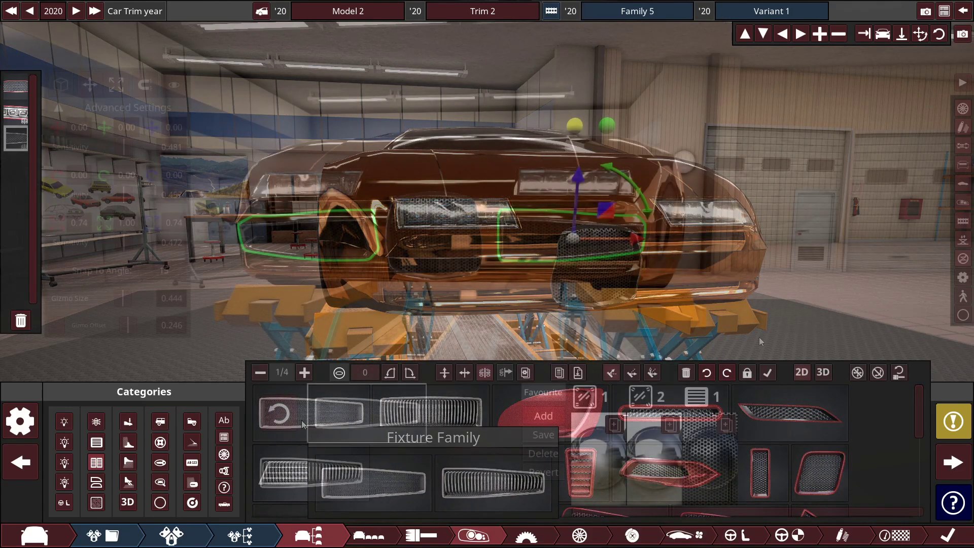
{"action": "left_click", "coordinate": [767, 372]}
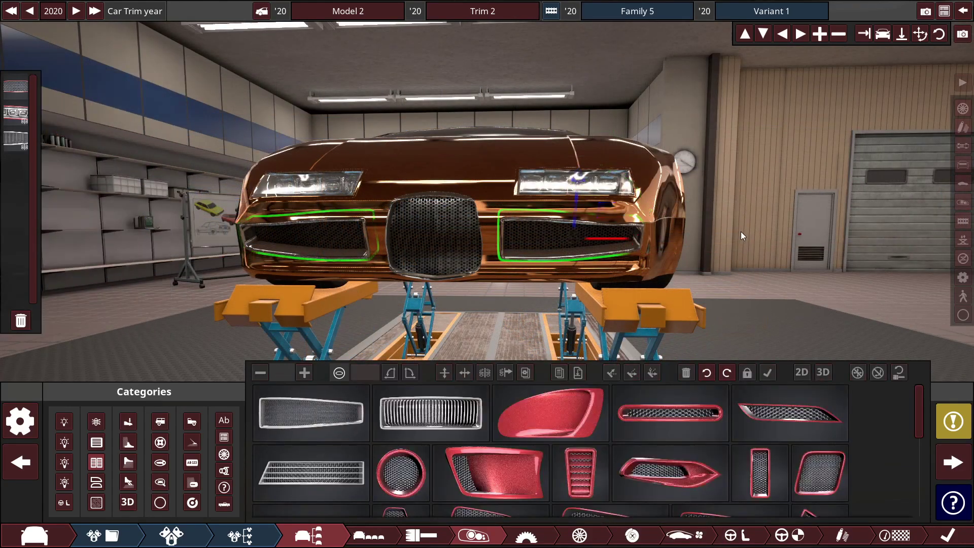
{"action": "mouse_move", "coordinate": [741, 231]}
{"action": "left_mouse_down"}
{"action": "mouse_move", "coordinate": [606, 224]}
{"action": "mouse_move", "coordinate": [617, 241]}
{"action": "left_mouse_up"}
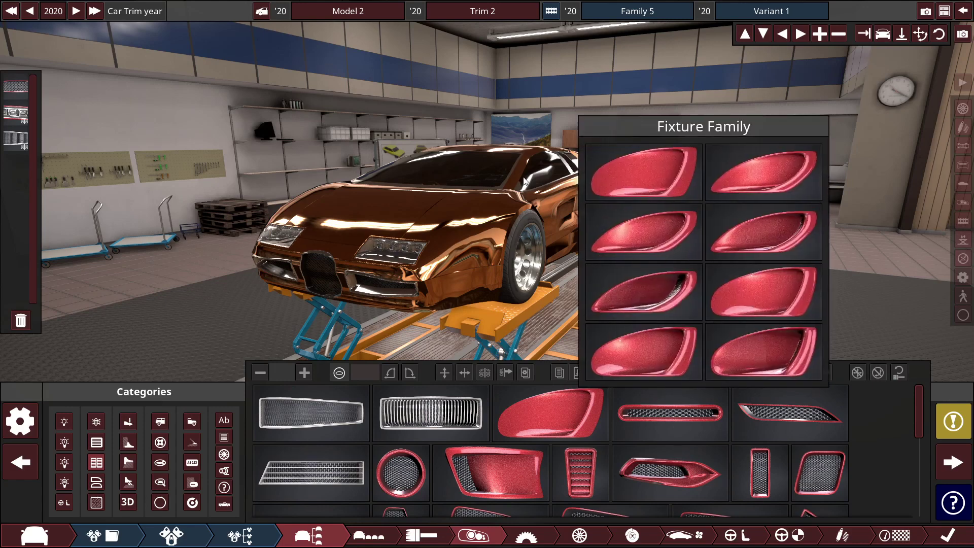
{"action": "left_click_drag", "start_coordinate": [484, 180], "coordinate": [537, 235]}
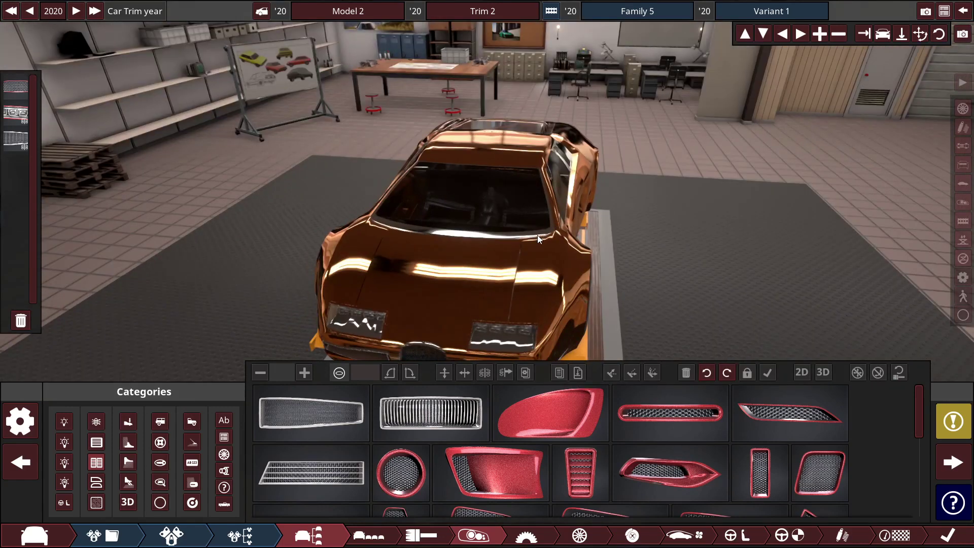
- Add a rounded body-molding patch to the hood, rotated 90° and stretched
{"action": "left_click", "coordinate": [159, 502]}
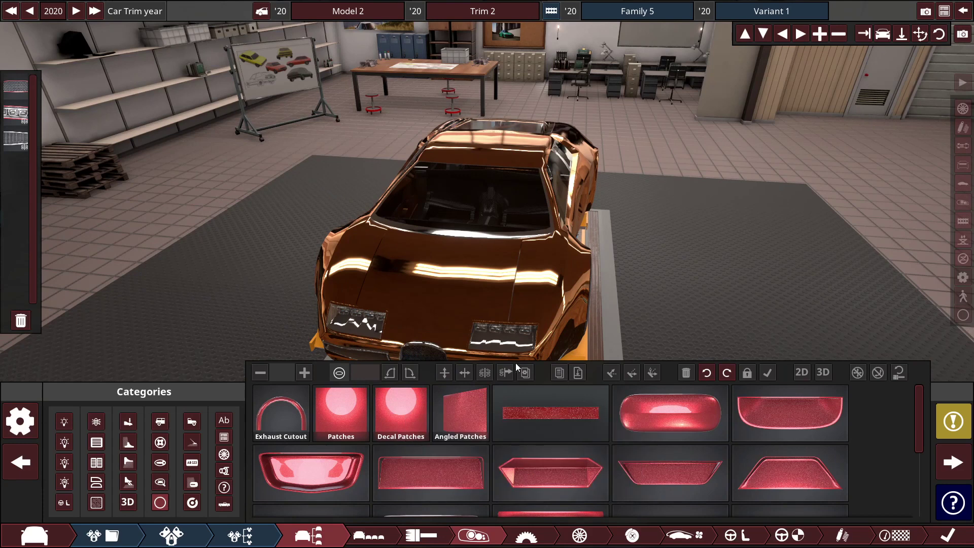
{"action": "left_click", "coordinate": [636, 411]}
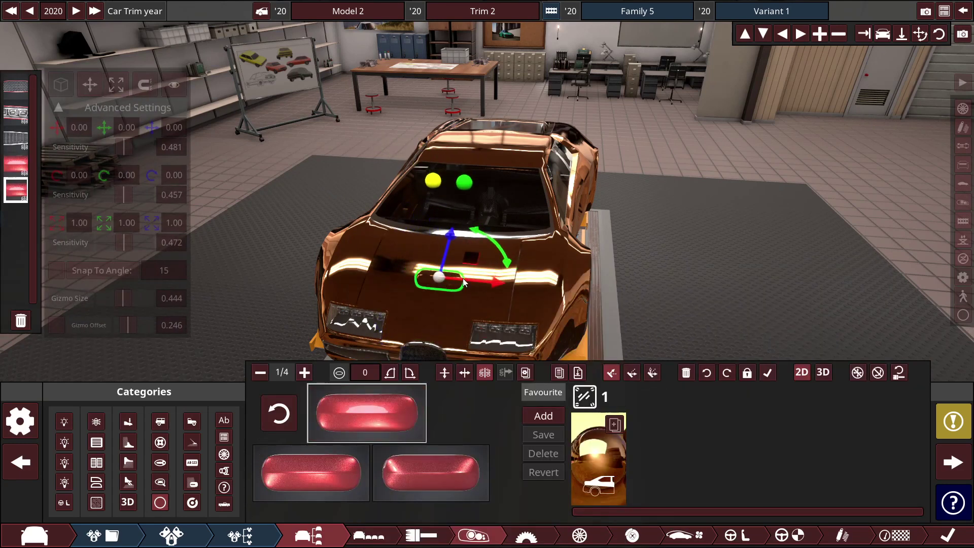
{"action": "left_click", "coordinate": [412, 373]}
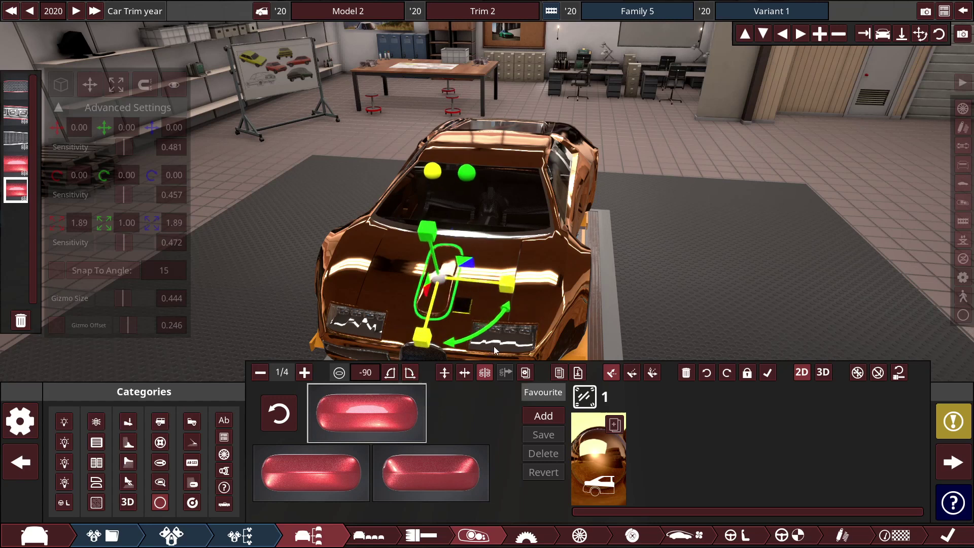
{"action": "mouse_move", "coordinate": [423, 332]}
{"action": "left_mouse_down"}
{"action": "mouse_move", "coordinate": [503, 284]}
{"action": "mouse_move", "coordinate": [429, 277]}
{"action": "left_mouse_up"}
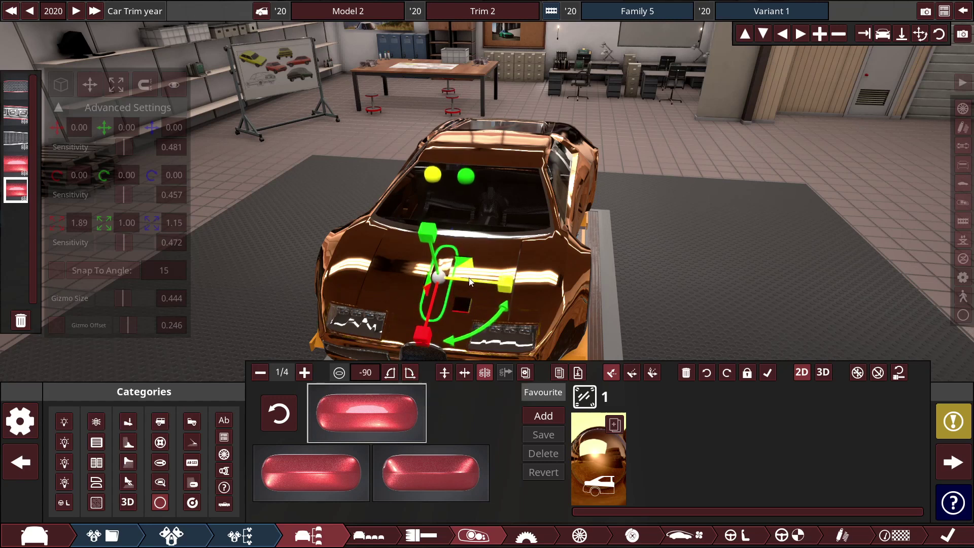
{"action": "left_click_drag", "start_coordinate": [424, 333], "coordinate": [415, 334]}
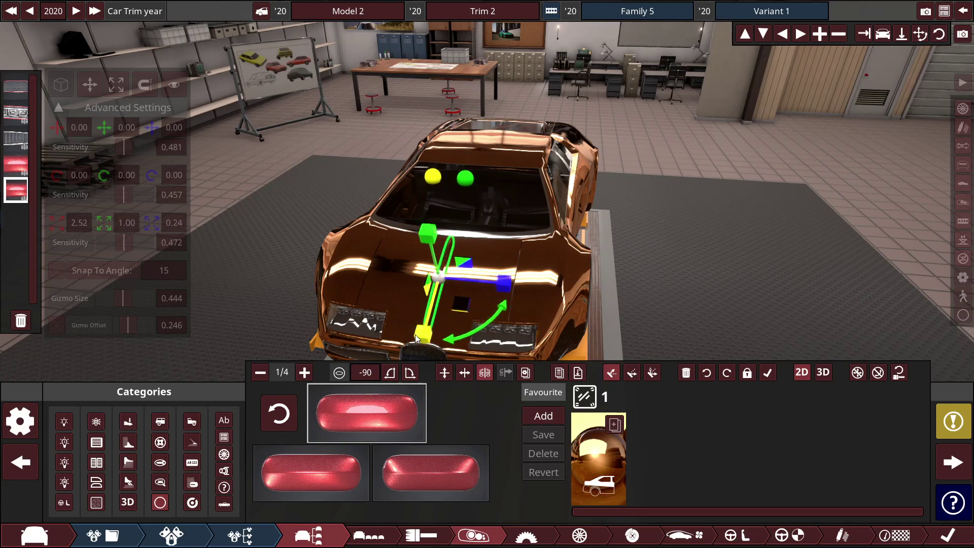
{"action": "left_click", "coordinate": [768, 373]}
- Widen the round fixture on the grille sideways
{"action": "left_click_drag", "start_coordinate": [589, 262], "coordinate": [534, 228]}
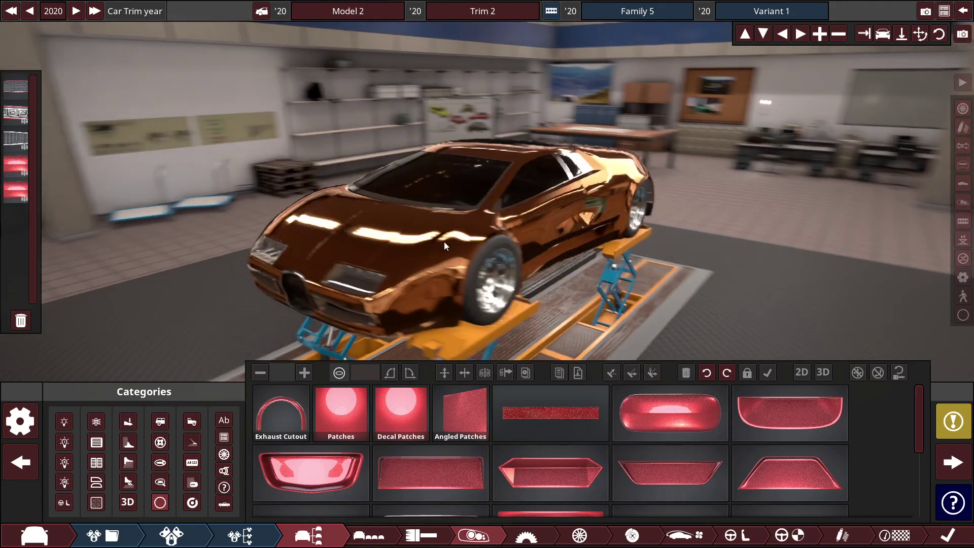
{"action": "mouse_move", "coordinate": [524, 249]}
{"action": "left_mouse_down"}
{"action": "mouse_move", "coordinate": [278, 232]}
{"action": "mouse_move", "coordinate": [250, 214]}
{"action": "left_mouse_up"}
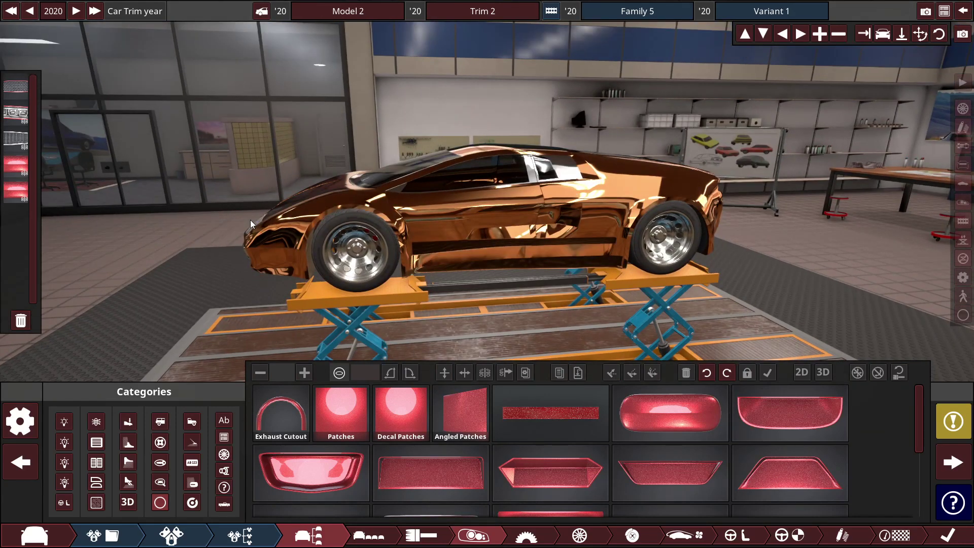
{"action": "left_click_drag", "start_coordinate": [349, 229], "coordinate": [668, 209]}
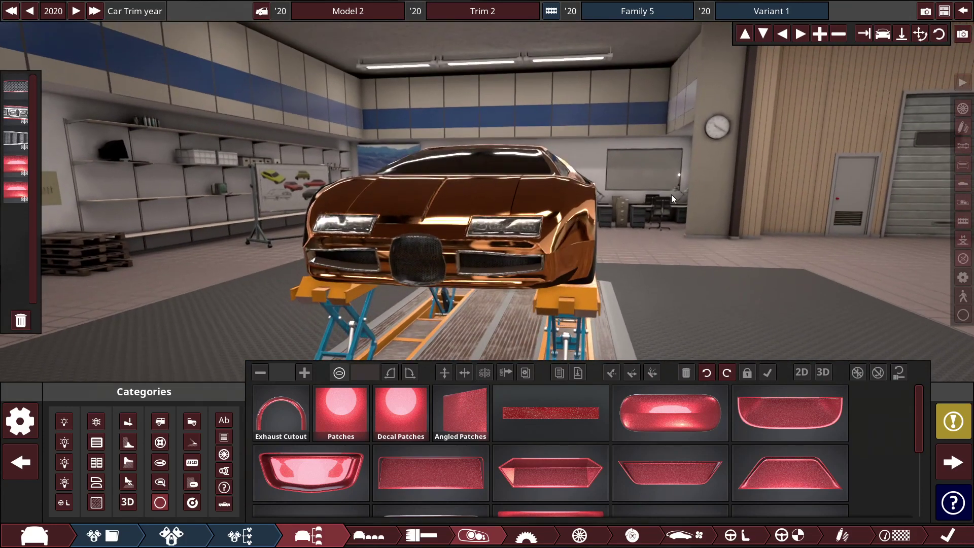
{"action": "scroll", "coordinate": [672, 194], "scroll_direction": "up", "scroll_amount": 5}
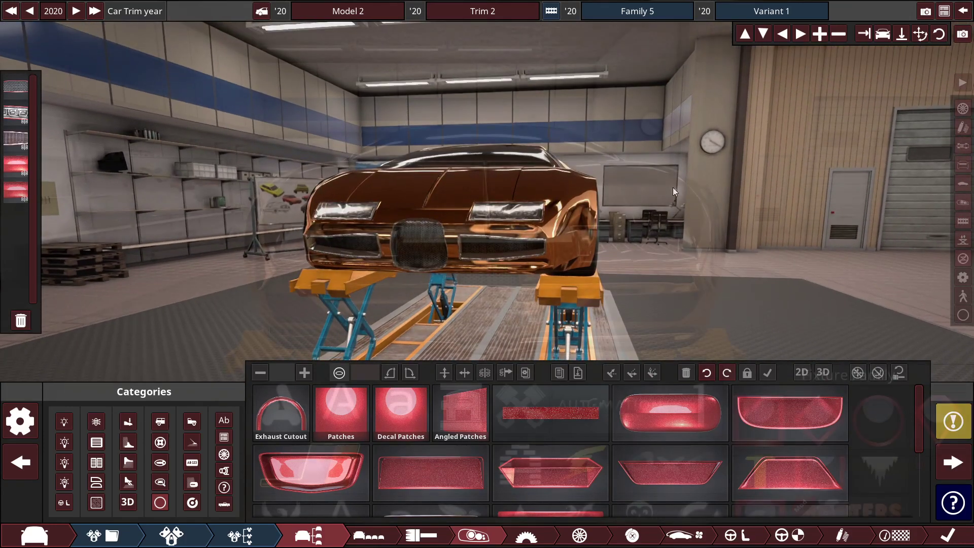
{"action": "left_click", "coordinate": [480, 294]}
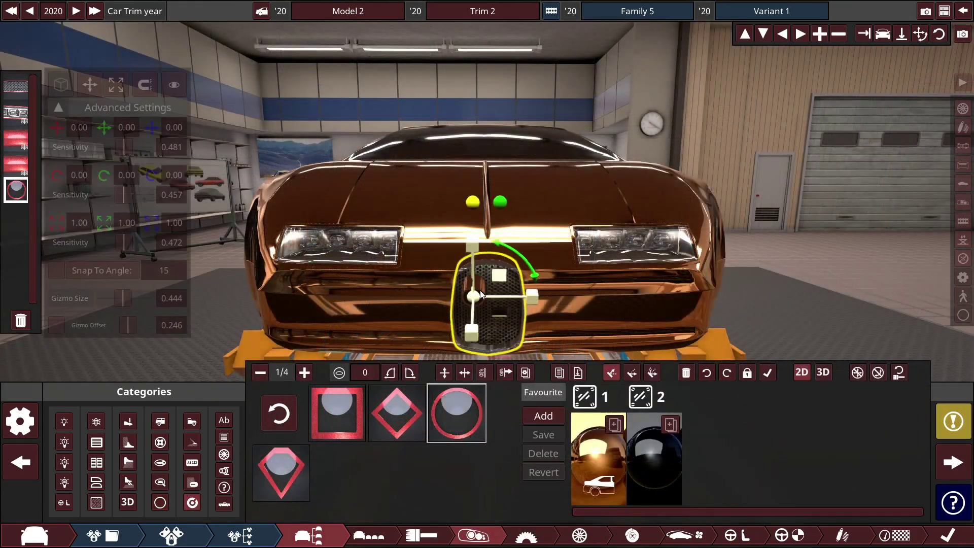
{"action": "left_click", "coordinate": [488, 284]}
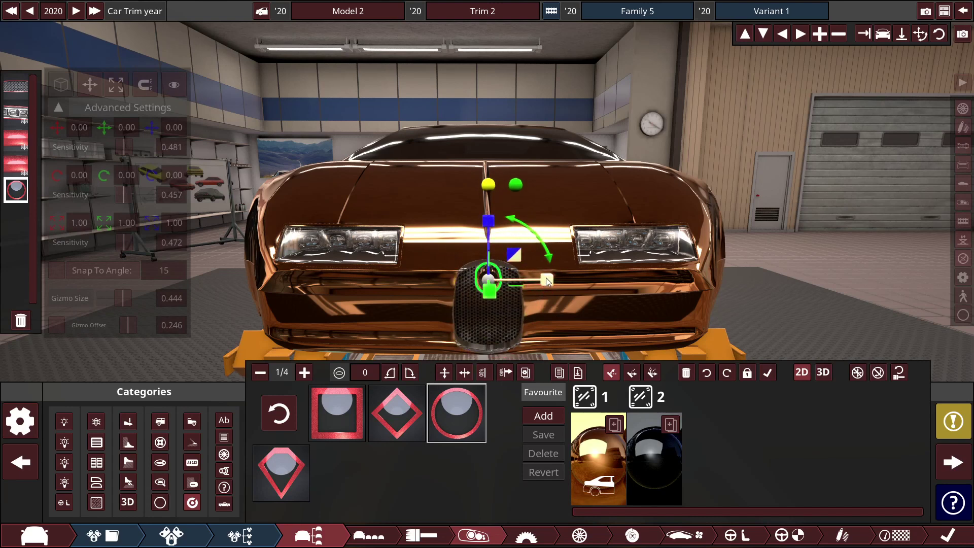
{"action": "left_click_drag", "start_coordinate": [576, 279], "coordinate": [596, 282]}
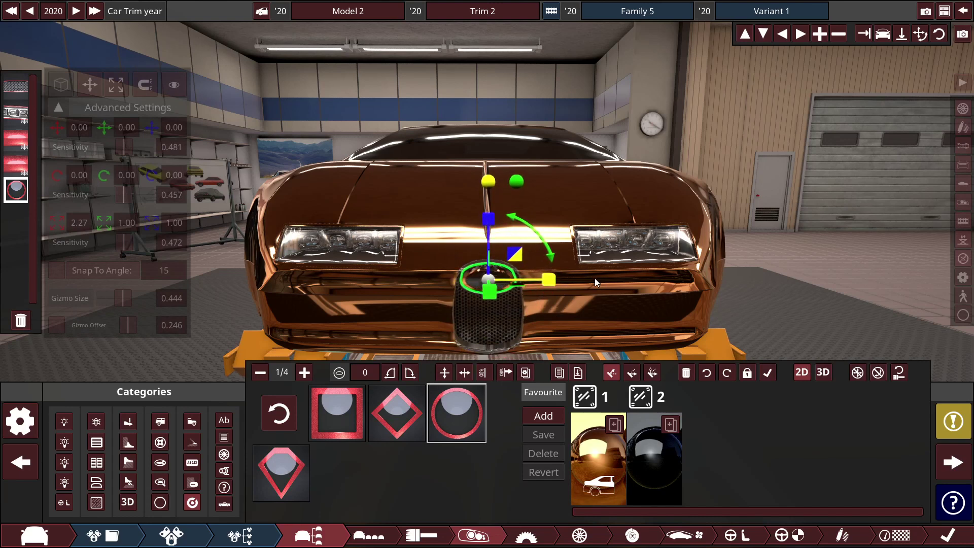
{"action": "left_click", "coordinate": [767, 372]}
{"action": "scroll", "coordinate": [685, 457], "scroll_direction": "down", "scroll_amount": 3}
- Place a FREEZER badge on the hood, then swap it for the MOOTERS badge and reselect it
{"action": "left_click", "coordinate": [860, 461]}
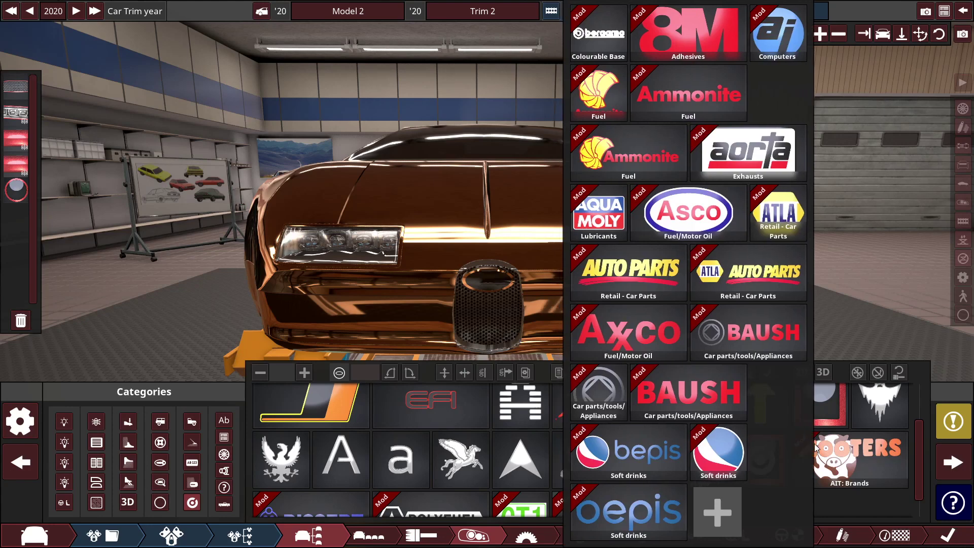
{"action": "scroll", "coordinate": [563, 455], "scroll_direction": "down", "scroll_amount": 2}
{"action": "scroll", "coordinate": [564, 456], "scroll_direction": "down", "scroll_amount": 2}
{"action": "scroll", "coordinate": [579, 453], "scroll_direction": "down", "scroll_amount": 2}
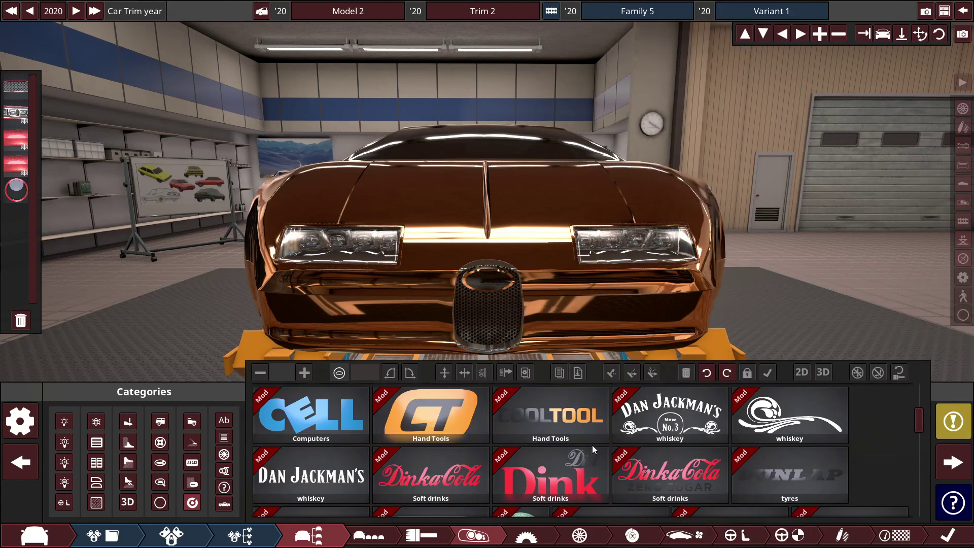
{"action": "scroll", "coordinate": [592, 445], "scroll_direction": "down", "scroll_amount": 3}
{"action": "scroll", "coordinate": [599, 440], "scroll_direction": "down", "scroll_amount": 3}
{"action": "scroll", "coordinate": [599, 440], "scroll_direction": "down", "scroll_amount": 3}
{"action": "scroll", "coordinate": [599, 440], "scroll_direction": "down", "scroll_amount": 3}
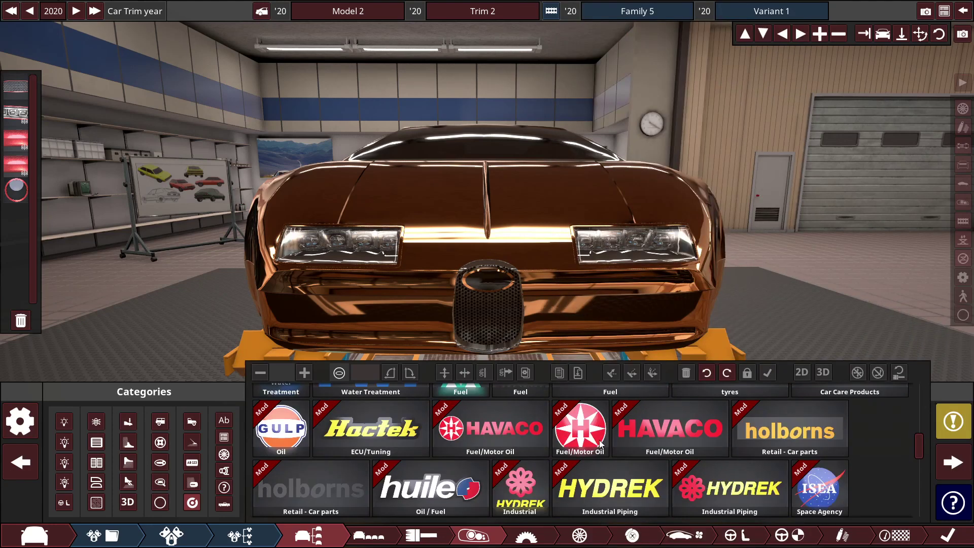
{"action": "scroll", "coordinate": [599, 446], "scroll_direction": "down", "scroll_amount": 3}
{"action": "scroll", "coordinate": [601, 444], "scroll_direction": "down", "scroll_amount": 3}
{"action": "scroll", "coordinate": [596, 441], "scroll_direction": "down", "scroll_amount": 3}
{"action": "scroll", "coordinate": [597, 441], "scroll_direction": "down", "scroll_amount": 3}
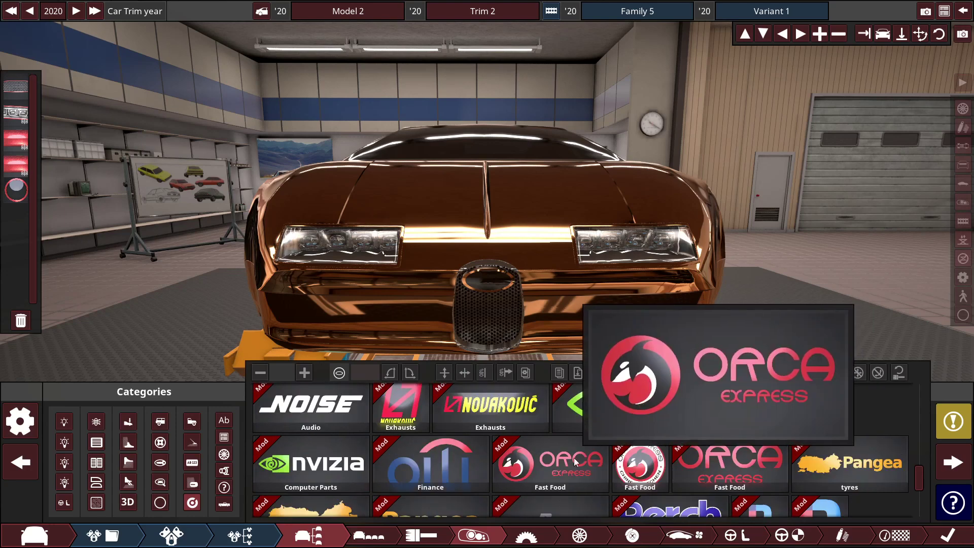
{"action": "scroll", "coordinate": [576, 462], "scroll_direction": "down", "scroll_amount": 3}
{"action": "scroll", "coordinate": [579, 449], "scroll_direction": "down", "scroll_amount": 3}
{"action": "scroll", "coordinate": [579, 446], "scroll_direction": "down", "scroll_amount": 3}
{"action": "scroll", "coordinate": [580, 440], "scroll_direction": "down", "scroll_amount": 3}
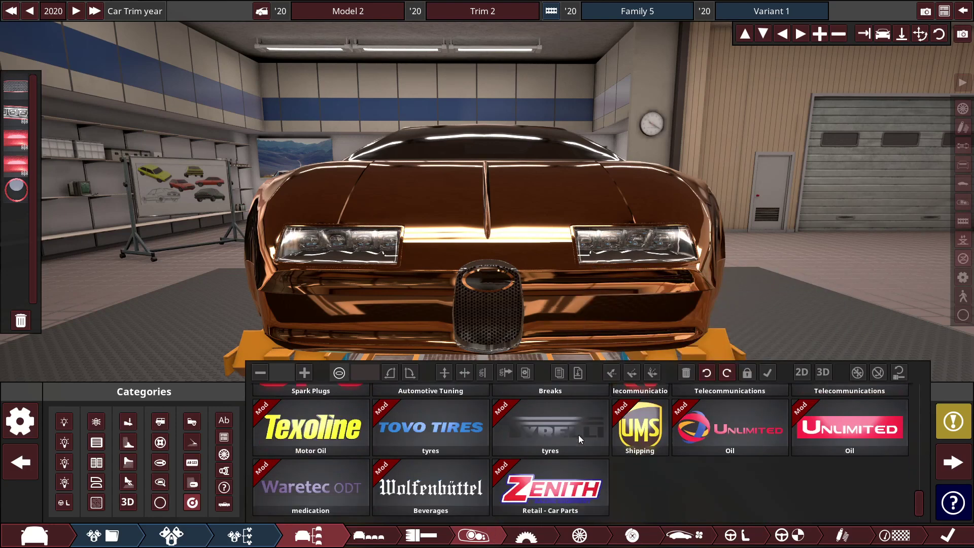
{"action": "scroll", "coordinate": [580, 440], "scroll_direction": "up", "scroll_amount": 3}
{"action": "scroll", "coordinate": [580, 440], "scroll_direction": "up", "scroll_amount": 3}
{"action": "scroll", "coordinate": [601, 426], "scroll_direction": "up", "scroll_amount": 3}
{"action": "scroll", "coordinate": [619, 407], "scroll_direction": "up", "scroll_amount": 3}
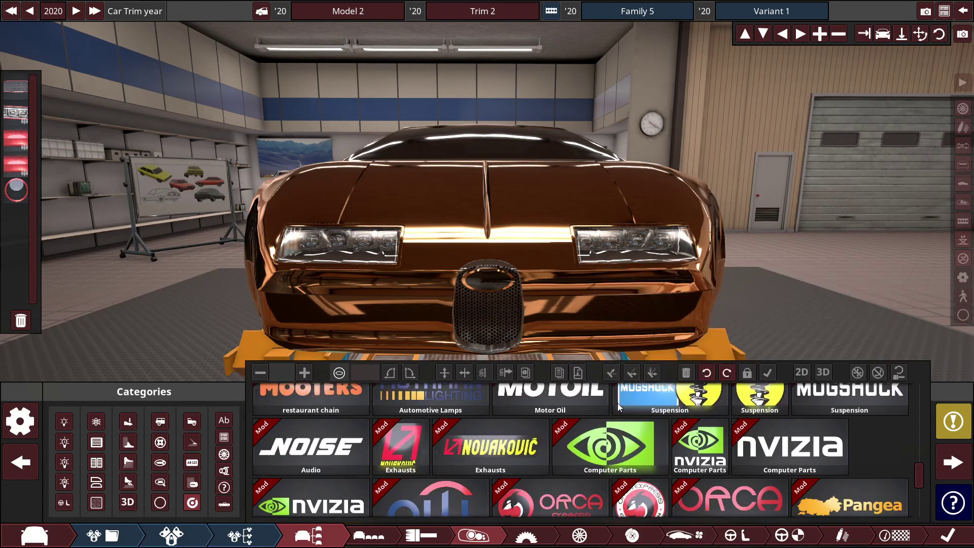
{"action": "scroll", "coordinate": [618, 407], "scroll_direction": "up", "scroll_amount": 3}
{"action": "scroll", "coordinate": [620, 404], "scroll_direction": "up", "scroll_amount": 3}
{"action": "scroll", "coordinate": [625, 399], "scroll_direction": "up", "scroll_amount": 3}
{"action": "scroll", "coordinate": [632, 396], "scroll_direction": "up", "scroll_amount": 3}
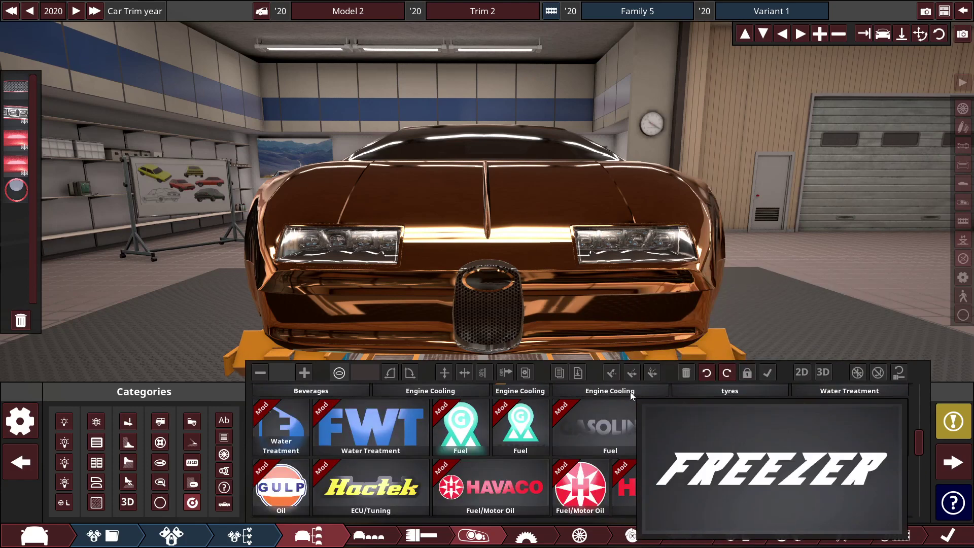
{"action": "left_click", "coordinate": [609, 426]}
{"action": "scroll", "coordinate": [489, 418], "scroll_direction": "up", "scroll_amount": 4}
{"action": "scroll", "coordinate": [488, 410], "scroll_direction": "up", "scroll_amount": 4}
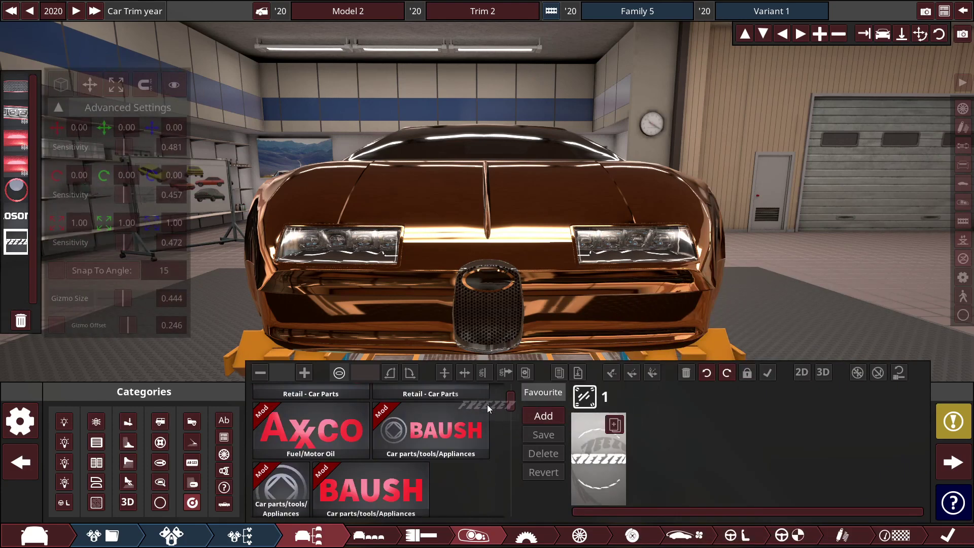
{"action": "scroll", "coordinate": [489, 396], "scroll_direction": "up", "scroll_amount": 3}
{"action": "scroll", "coordinate": [488, 403], "scroll_direction": "up", "scroll_amount": 3}
{"action": "scroll", "coordinate": [482, 422], "scroll_direction": "up", "scroll_amount": 1}
{"action": "left_click", "coordinate": [496, 328]}
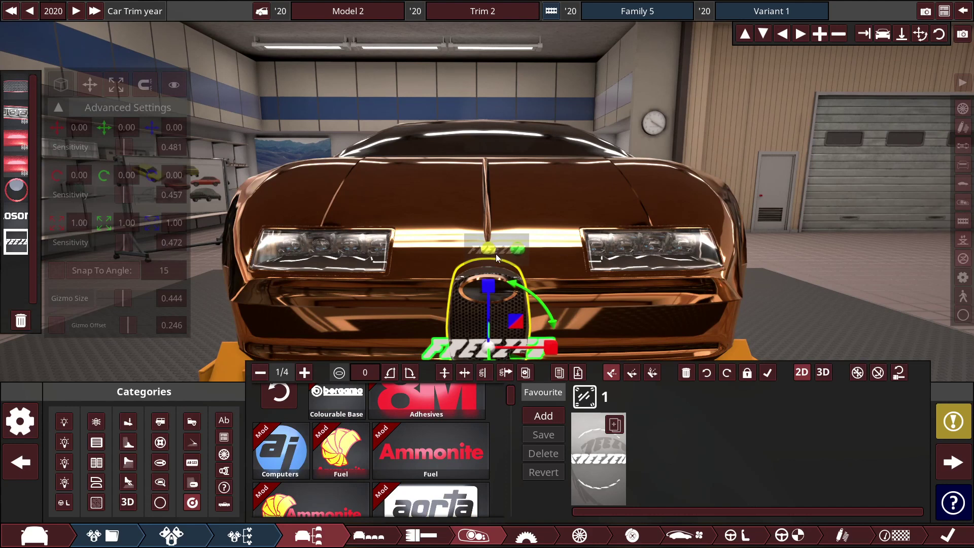
{"action": "left_click_drag", "start_coordinate": [488, 234], "coordinate": [475, 264]}
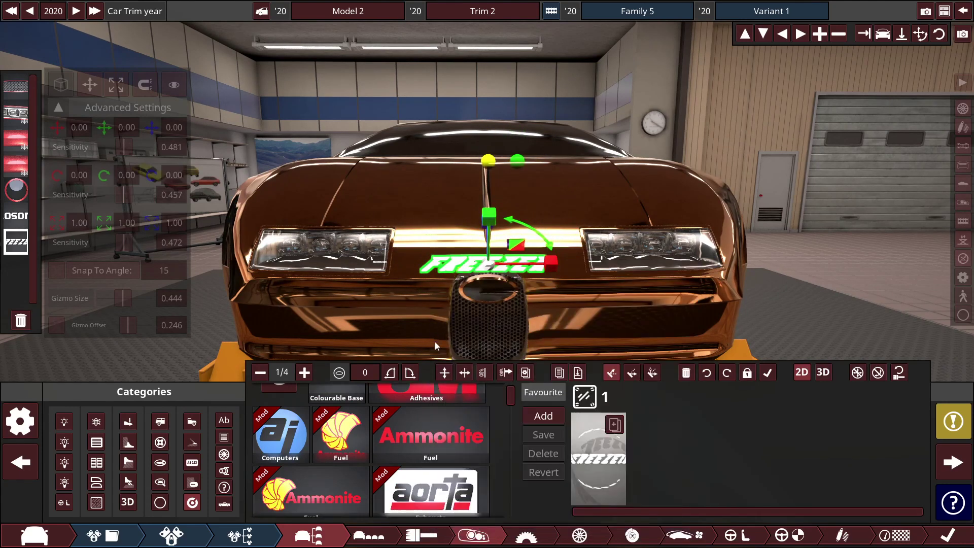
{"action": "scroll", "coordinate": [435, 342], "scroll_direction": "up", "scroll_amount": 1}
{"action": "scroll", "coordinate": [452, 422], "scroll_direction": "down", "scroll_amount": 1}
{"action": "scroll", "coordinate": [449, 418], "scroll_direction": "down", "scroll_amount": 1}
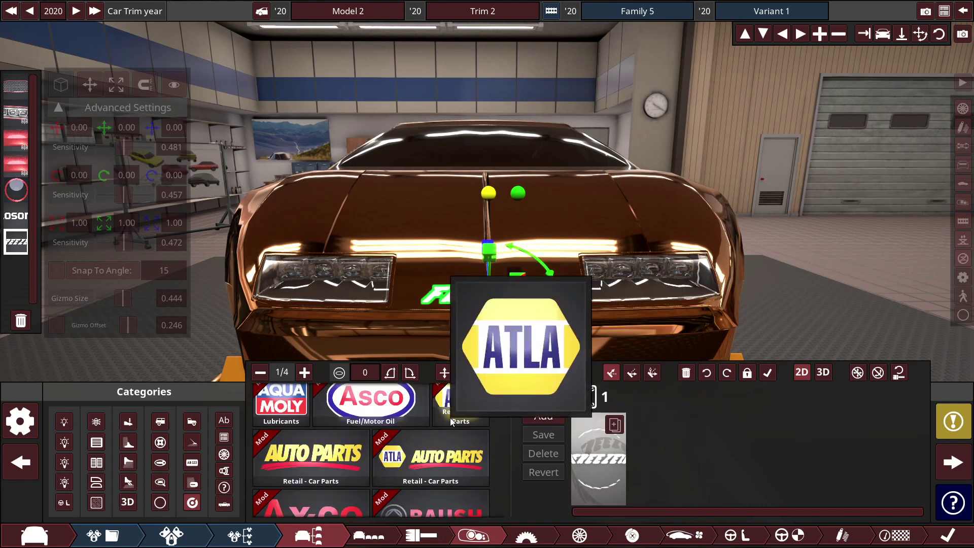
{"action": "scroll", "coordinate": [450, 419], "scroll_direction": "down", "scroll_amount": 1}
{"action": "scroll", "coordinate": [450, 410], "scroll_direction": "down", "scroll_amount": 1}
{"action": "scroll", "coordinate": [451, 408], "scroll_direction": "down", "scroll_amount": 1}
{"action": "scroll", "coordinate": [458, 409], "scroll_direction": "down", "scroll_amount": 1}
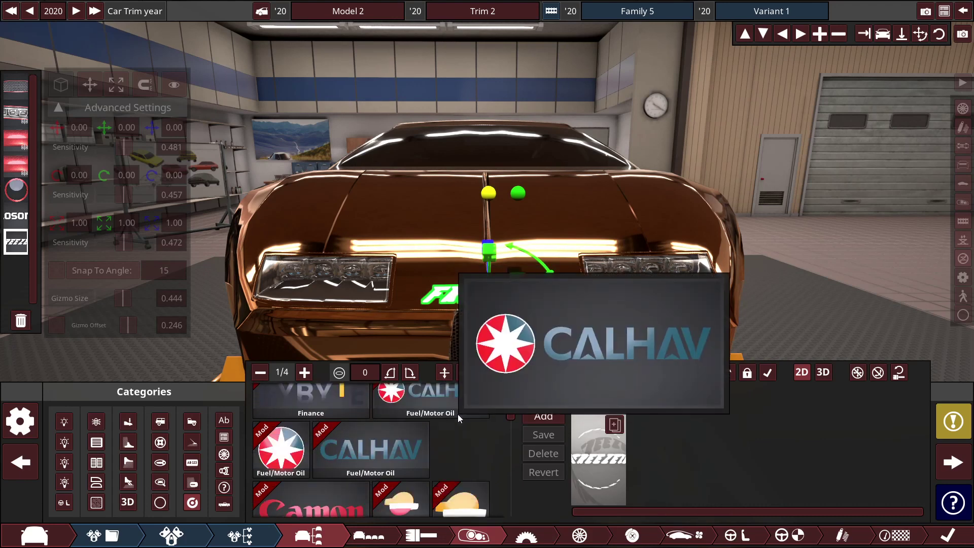
{"action": "scroll", "coordinate": [458, 414], "scroll_direction": "down", "scroll_amount": 1}
{"action": "scroll", "coordinate": [457, 411], "scroll_direction": "down", "scroll_amount": 1}
{"action": "scroll", "coordinate": [458, 412], "scroll_direction": "down", "scroll_amount": 1}
{"action": "scroll", "coordinate": [456, 407], "scroll_direction": "down", "scroll_amount": 2}
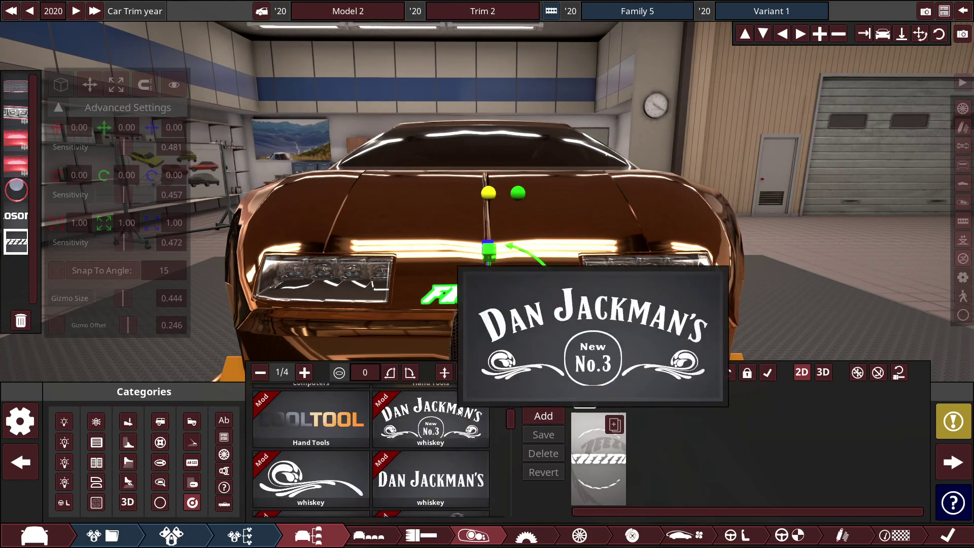
{"action": "scroll", "coordinate": [457, 412], "scroll_direction": "down", "scroll_amount": 1}
{"action": "scroll", "coordinate": [457, 412], "scroll_direction": "down", "scroll_amount": 1}
{"action": "scroll", "coordinate": [457, 416], "scroll_direction": "down", "scroll_amount": 1}
{"action": "scroll", "coordinate": [456, 418], "scroll_direction": "down", "scroll_amount": 1}
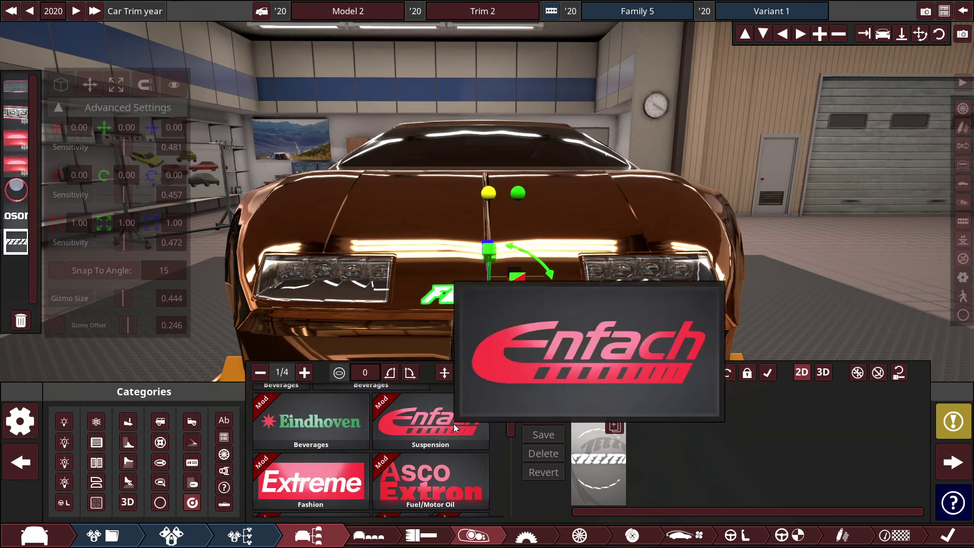
{"action": "scroll", "coordinate": [454, 424], "scroll_direction": "down", "scroll_amount": 1}
{"action": "scroll", "coordinate": [453, 423], "scroll_direction": "down", "scroll_amount": 1}
{"action": "scroll", "coordinate": [453, 423], "scroll_direction": "down", "scroll_amount": 1}
{"action": "scroll", "coordinate": [453, 419], "scroll_direction": "down", "scroll_amount": 1}
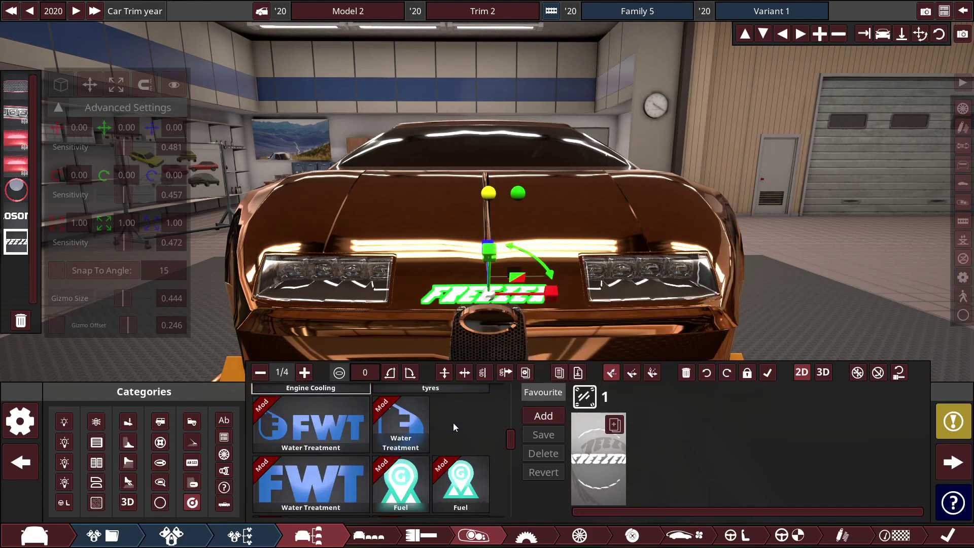
{"action": "scroll", "coordinate": [453, 423], "scroll_direction": "down", "scroll_amount": 1}
{"action": "scroll", "coordinate": [448, 422], "scroll_direction": "down", "scroll_amount": 1}
{"action": "scroll", "coordinate": [449, 421], "scroll_direction": "down", "scroll_amount": 1}
{"action": "scroll", "coordinate": [449, 422], "scroll_direction": "down", "scroll_amount": 1}
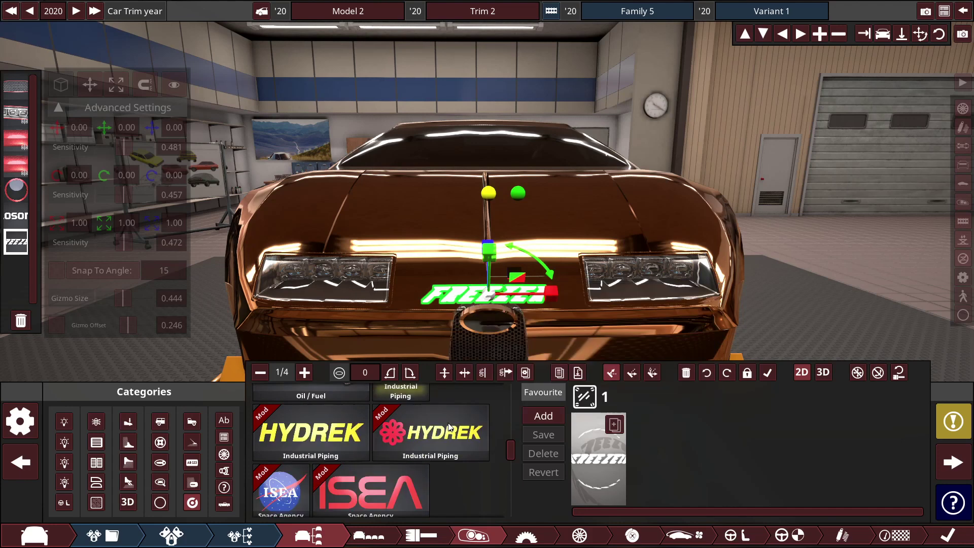
{"action": "scroll", "coordinate": [448, 420], "scroll_direction": "down", "scroll_amount": 1}
{"action": "scroll", "coordinate": [447, 419], "scroll_direction": "down", "scroll_amount": 1}
{"action": "scroll", "coordinate": [447, 416], "scroll_direction": "down", "scroll_amount": 1}
{"action": "scroll", "coordinate": [446, 416], "scroll_direction": "down", "scroll_amount": 1}
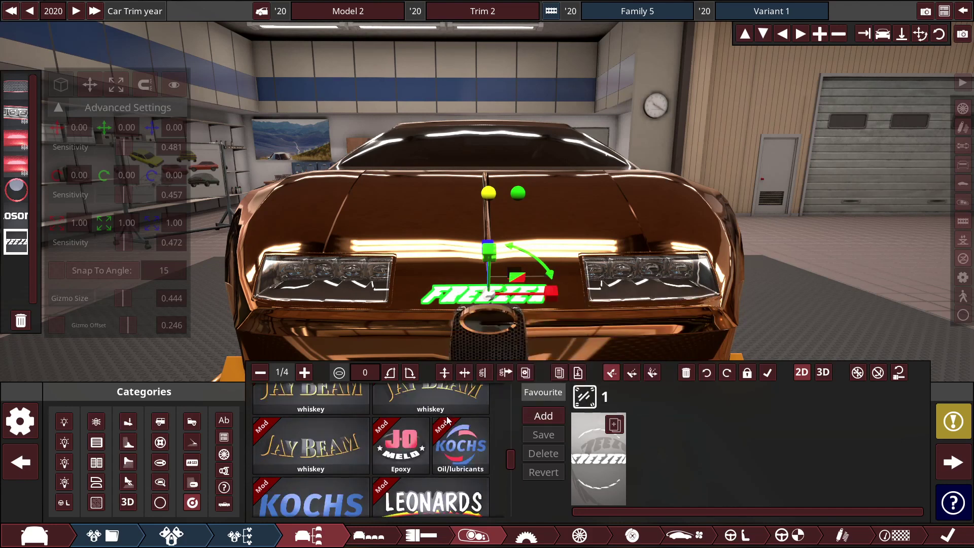
{"action": "scroll", "coordinate": [447, 416], "scroll_direction": "down", "scroll_amount": 1}
{"action": "scroll", "coordinate": [446, 416], "scroll_direction": "down", "scroll_amount": 1}
{"action": "scroll", "coordinate": [447, 418], "scroll_direction": "down", "scroll_amount": 1}
{"action": "scroll", "coordinate": [447, 418], "scroll_direction": "down", "scroll_amount": 1}
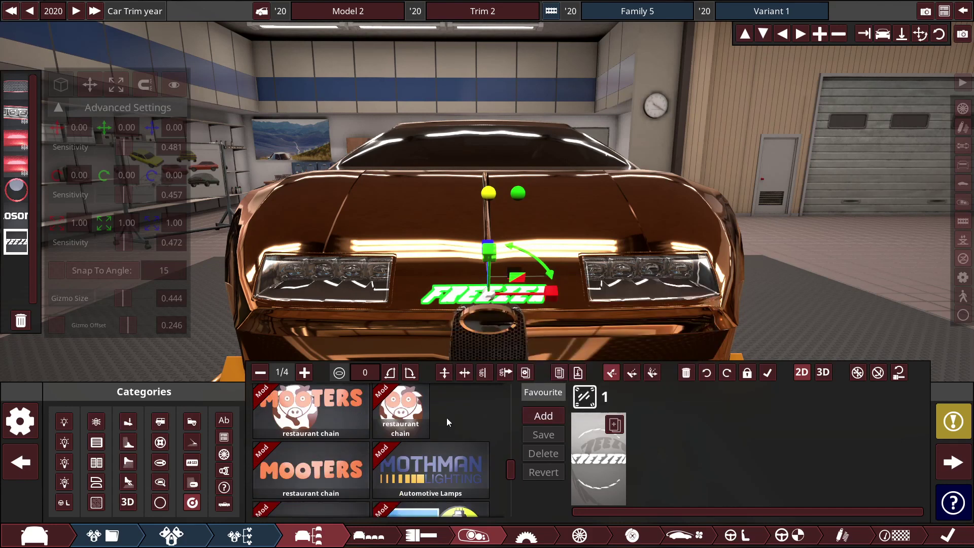
{"action": "scroll", "coordinate": [446, 418], "scroll_direction": "down", "scroll_amount": 1}
{"action": "left_click", "coordinate": [310, 454]}
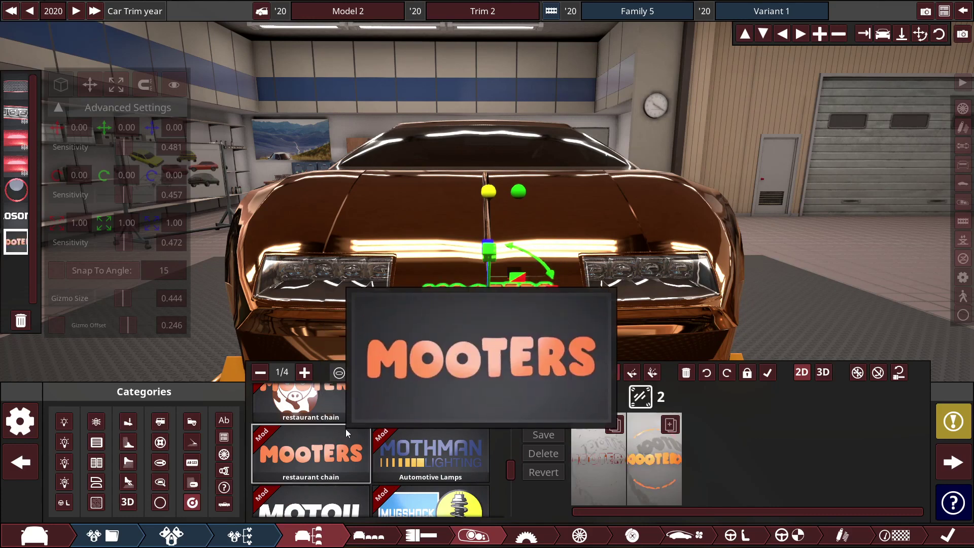
{"action": "left_click", "coordinate": [769, 377]}
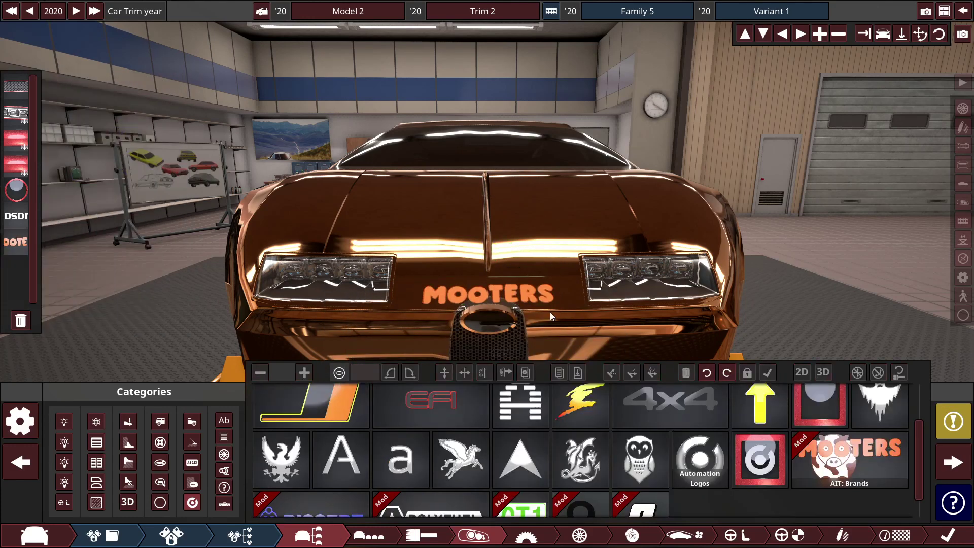
{"action": "left_click", "coordinate": [532, 291]}
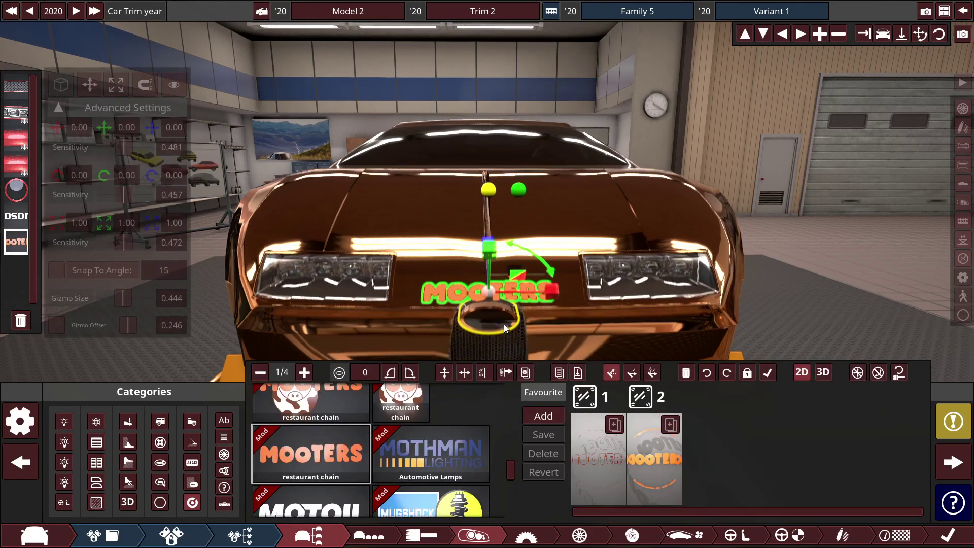
{"action": "scroll", "coordinate": [505, 324], "scroll_direction": "down", "scroll_amount": 3}
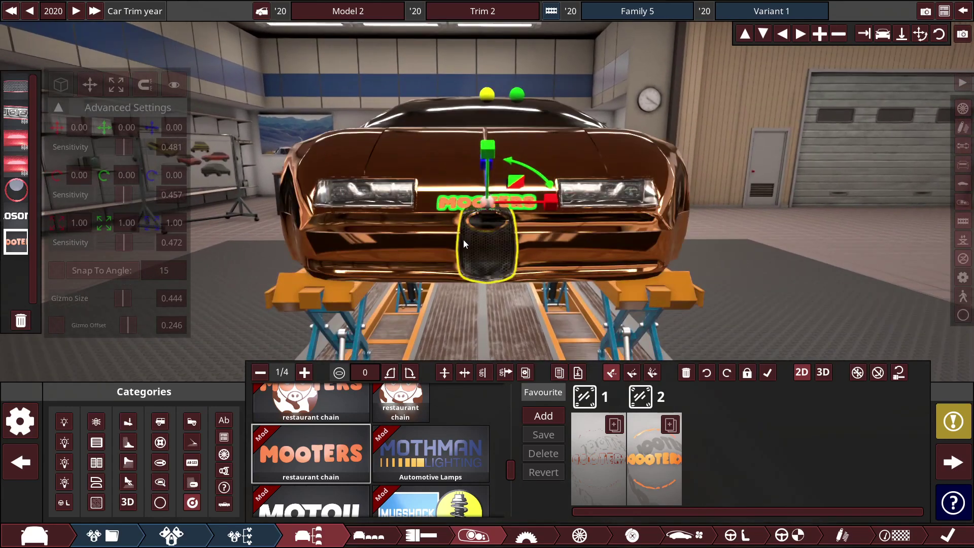
{"action": "scroll", "coordinate": [464, 240], "scroll_direction": "up", "scroll_amount": 3}
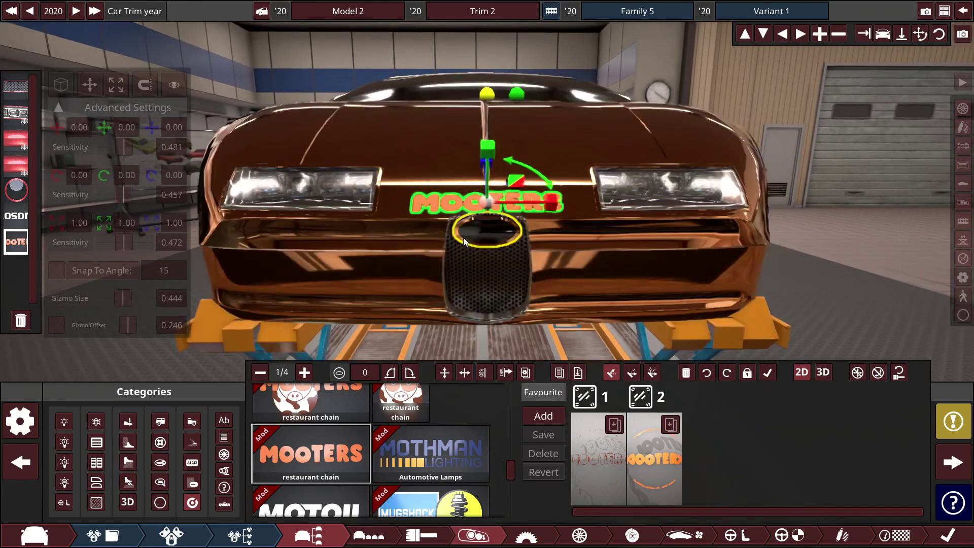
{"action": "scroll", "coordinate": [464, 238], "scroll_direction": "up", "scroll_amount": 3}
{"action": "scroll", "coordinate": [463, 238], "scroll_direction": "up", "scroll_amount": 3}
{"action": "scroll", "coordinate": [462, 239], "scroll_direction": "up", "scroll_amount": 3}
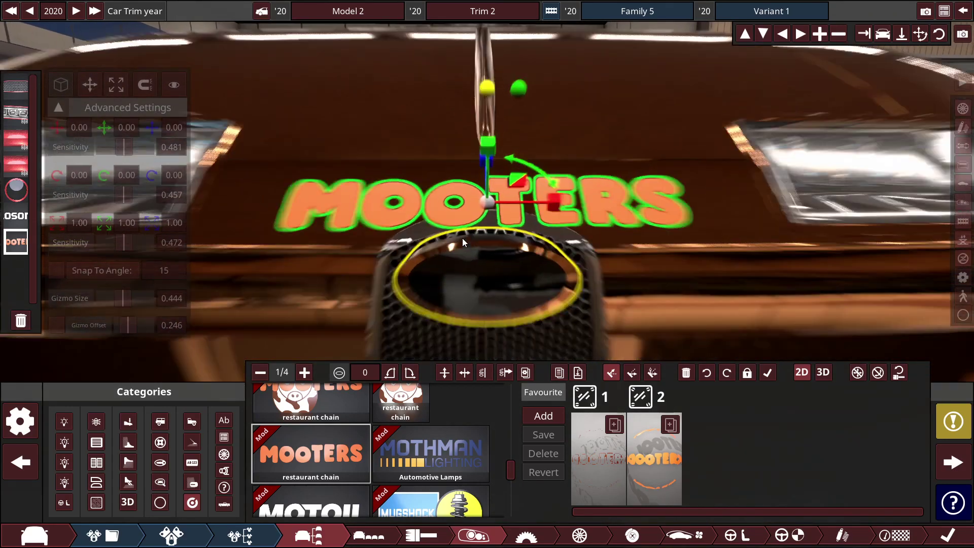
- Lower the MOOTERS badge onto the grille and shrink it horizontally and vertically to fit
{"action": "left_click_drag", "start_coordinate": [462, 238], "coordinate": [242, 212]}
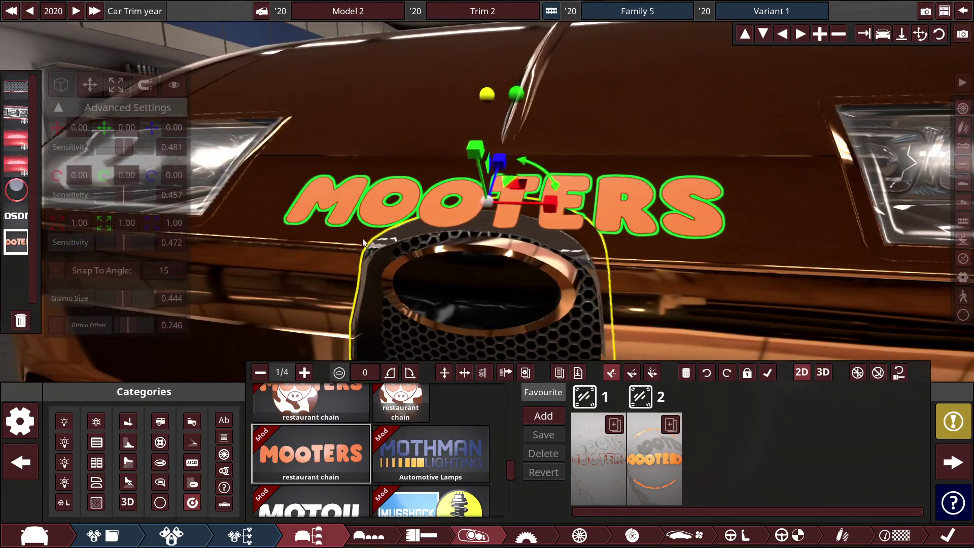
{"action": "scroll", "coordinate": [488, 225], "scroll_direction": "down", "scroll_amount": 2}
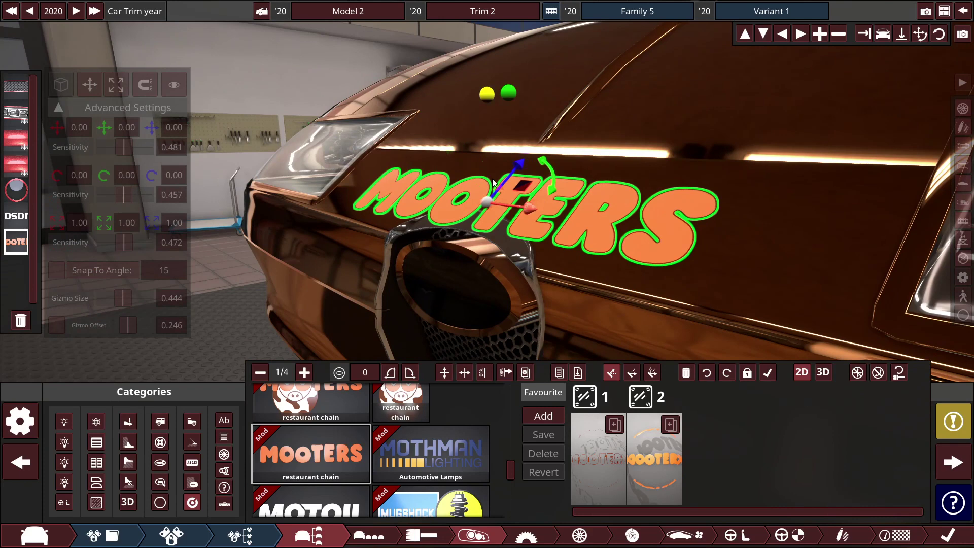
{"action": "left_click_drag", "start_coordinate": [516, 173], "coordinate": [504, 202]}
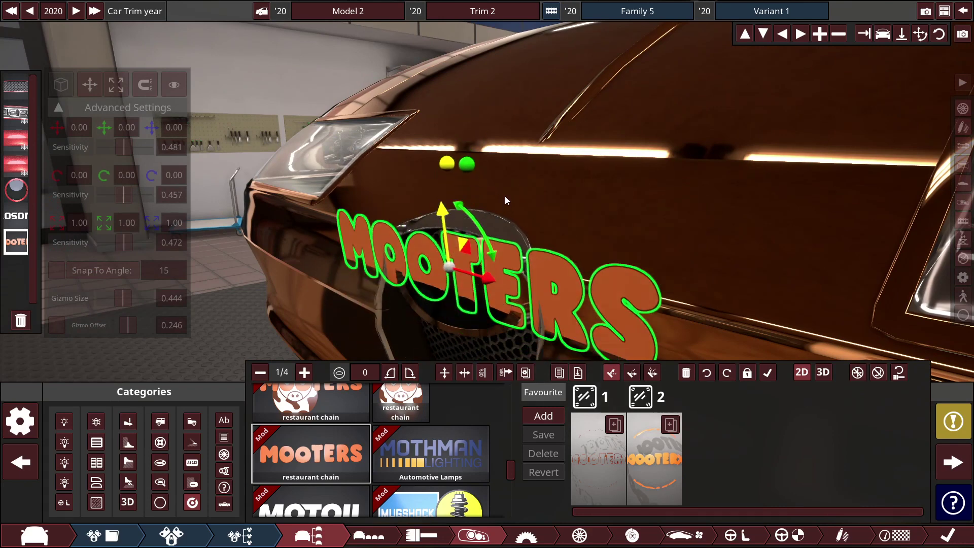
{"action": "key", "text": "space"}
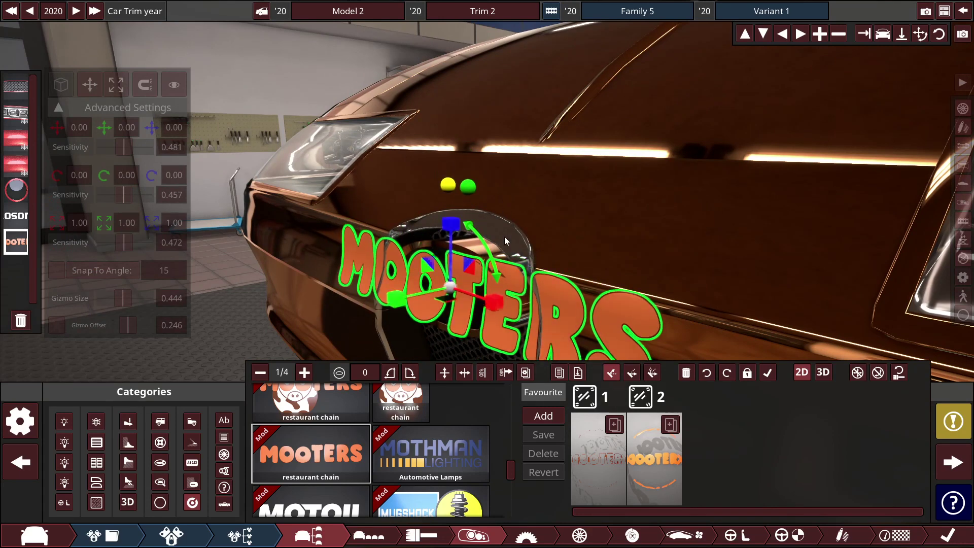
{"action": "mouse_move", "coordinate": [490, 308]}
{"action": "left_mouse_down"}
{"action": "mouse_move", "coordinate": [444, 292]}
{"action": "mouse_move", "coordinate": [492, 275]}
{"action": "left_mouse_up"}
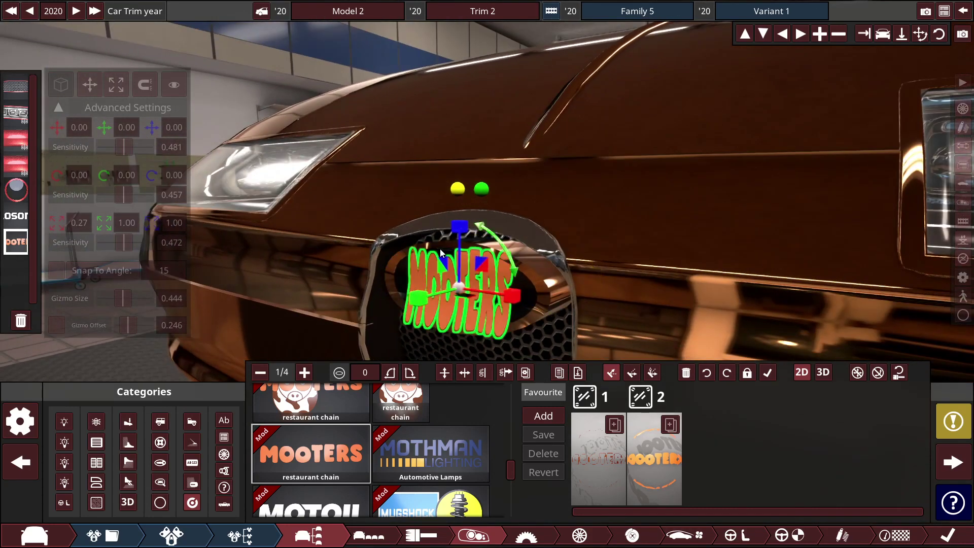
{"action": "left_click", "coordinate": [460, 240]}
{"action": "left_click_drag", "start_coordinate": [461, 242], "coordinate": [462, 267]}
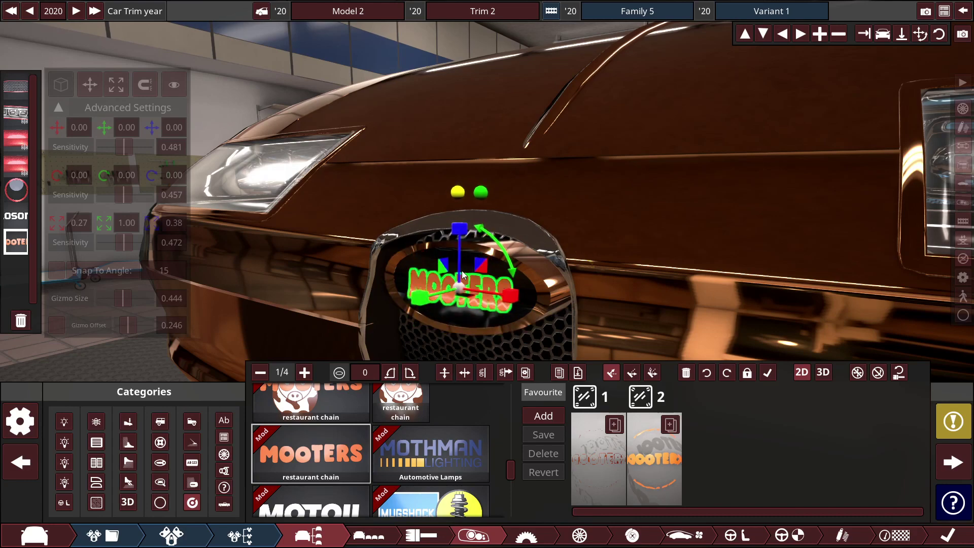
{"action": "left_click", "coordinate": [750, 357]}
{"action": "scroll", "coordinate": [708, 305], "scroll_direction": "down", "scroll_amount": 8}
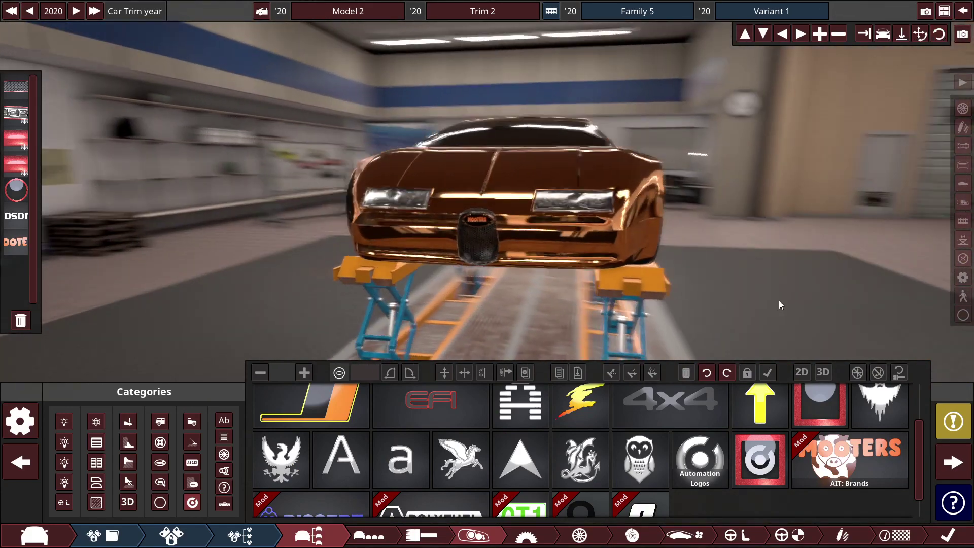
- Orbit to the car's front quarter and bring up the mirror fixtures
{"action": "left_click_drag", "start_coordinate": [779, 300], "coordinate": [740, 180]}
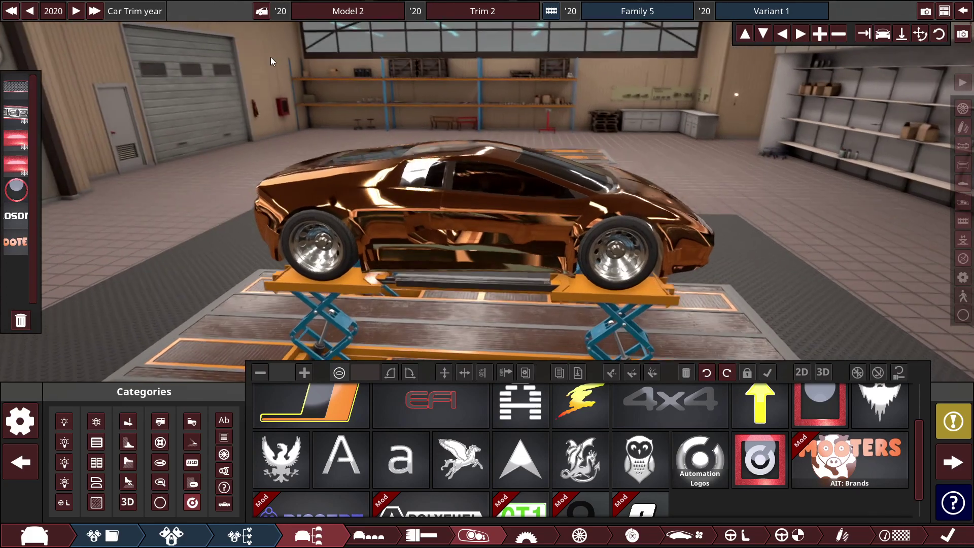
{"action": "left_click_drag", "start_coordinate": [294, 65], "coordinate": [147, 101]}
{"action": "mouse_move", "coordinate": [621, 209]}
{"action": "left_mouse_down"}
{"action": "mouse_move", "coordinate": [601, 245]}
{"action": "mouse_move", "coordinate": [624, 220]}
{"action": "left_mouse_up"}
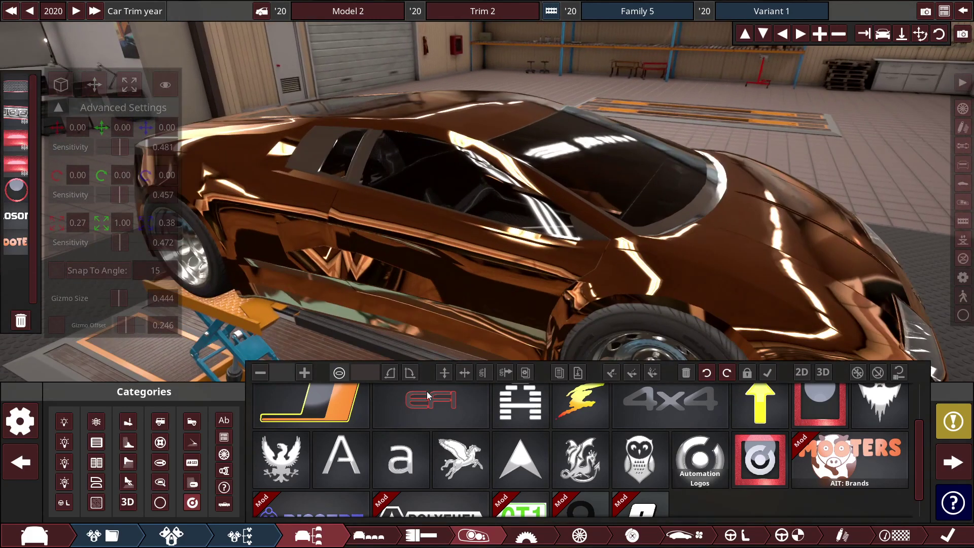
{"action": "left_click", "coordinate": [128, 482]}
{"action": "left_click", "coordinate": [129, 462]}
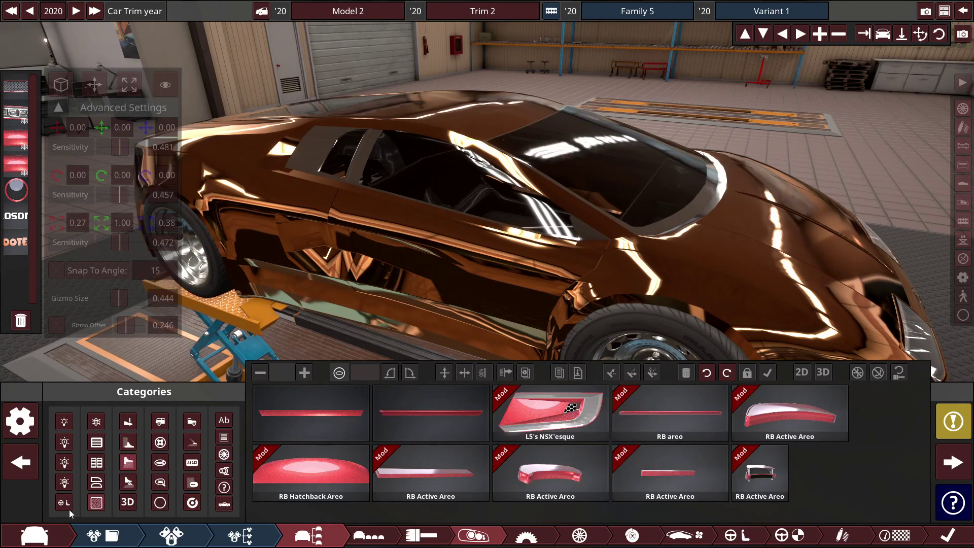
{"action": "left_click", "coordinate": [161, 483]}
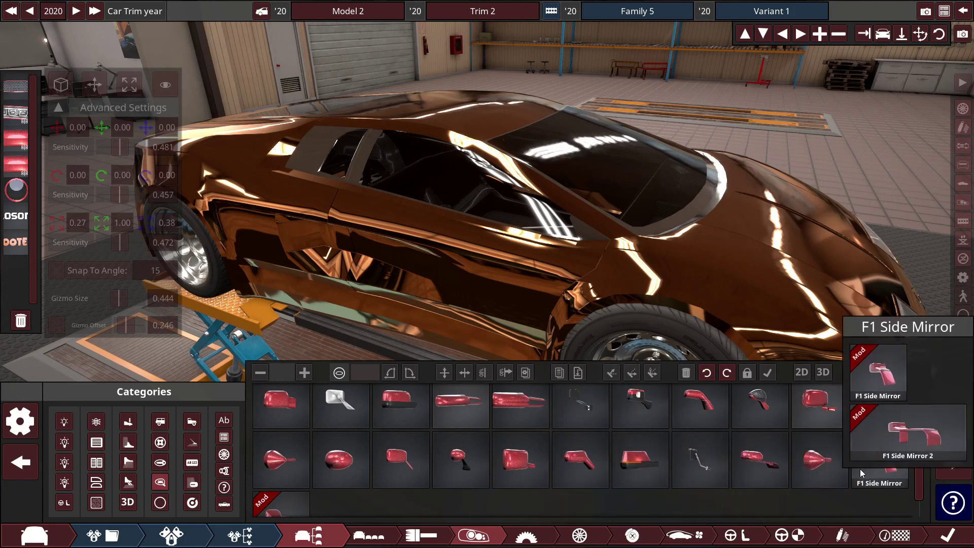
- Place a side mirror beside the windscreen and confirm it
{"action": "left_click", "coordinate": [403, 464]}
{"action": "left_click_drag", "start_coordinate": [336, 414], "coordinate": [607, 224]}
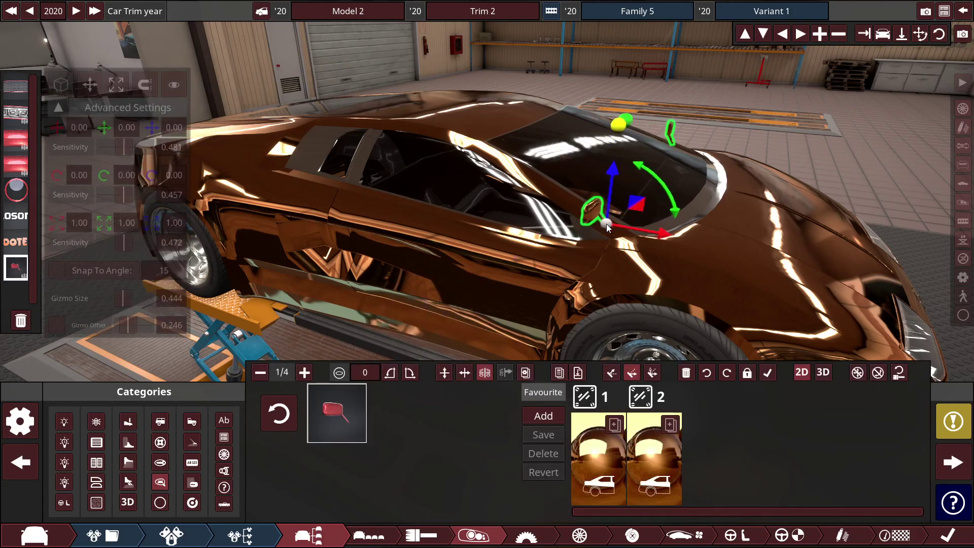
{"action": "left_click", "coordinate": [768, 372]}
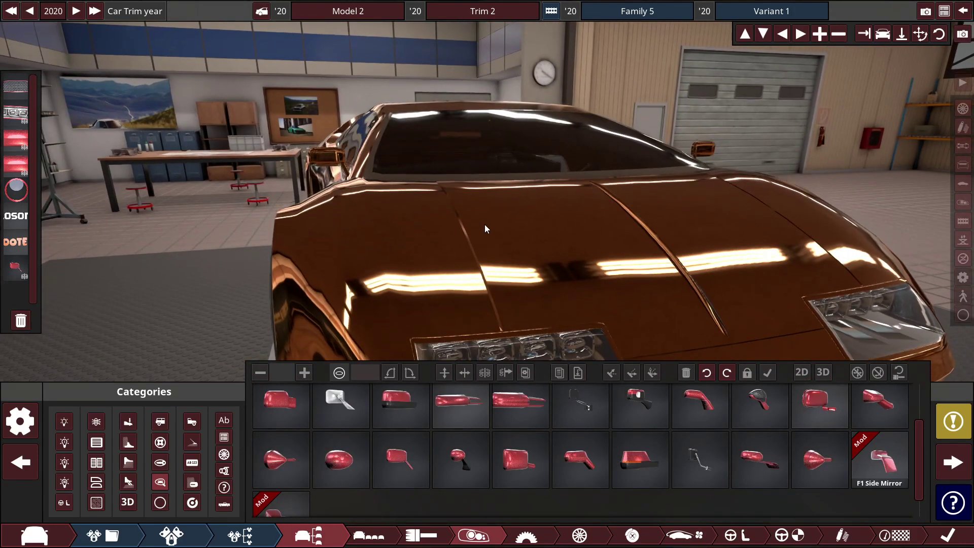
{"action": "mouse_move", "coordinate": [485, 223]}
{"action": "left_mouse_down"}
{"action": "mouse_move", "coordinate": [380, 170]}
{"action": "mouse_move", "coordinate": [488, 185]}
{"action": "left_mouse_up"}
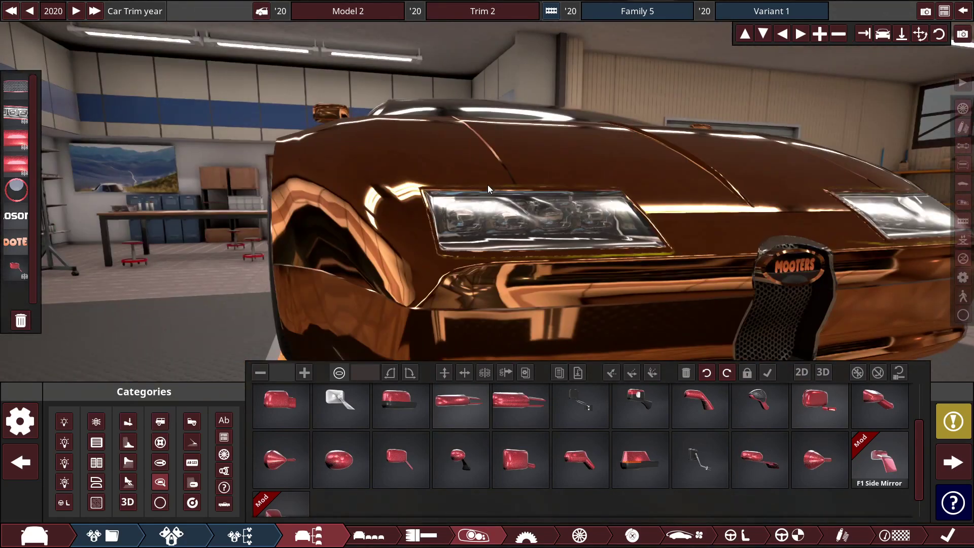
{"action": "left_click", "coordinate": [97, 462]}
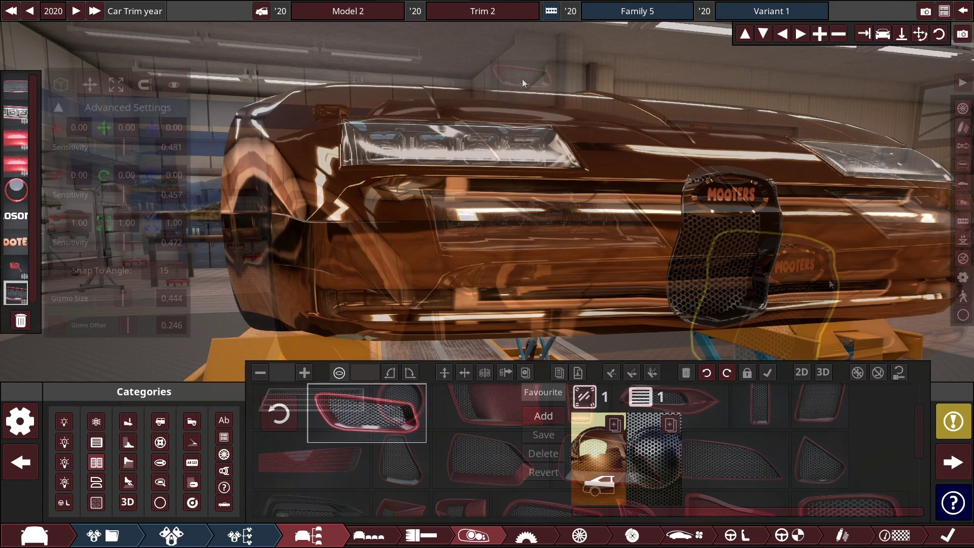
- Place mirrored mesh vents beside the grille, moved lower on the bumper and tilted slightly
{"action": "left_click", "coordinate": [502, 211]}
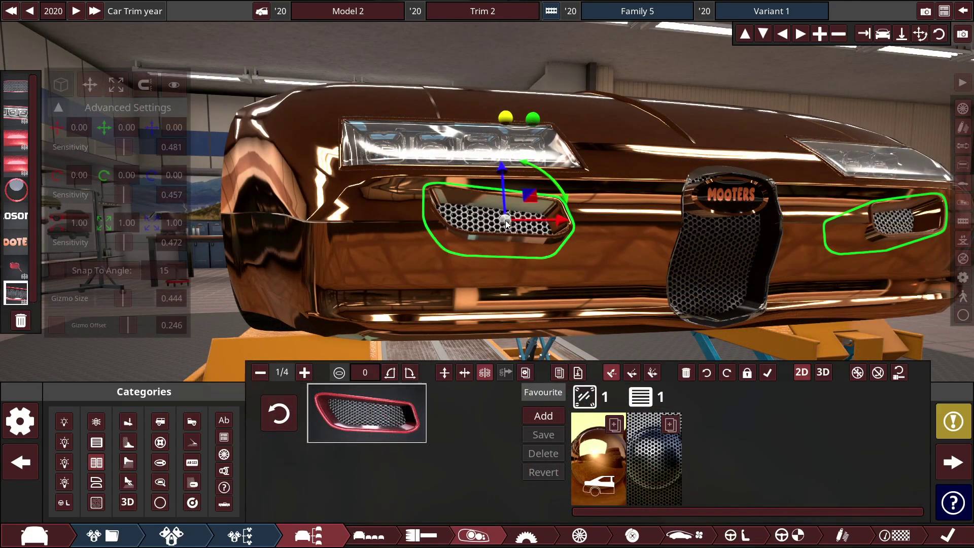
{"action": "left_click_drag", "start_coordinate": [507, 224], "coordinate": [499, 266]}
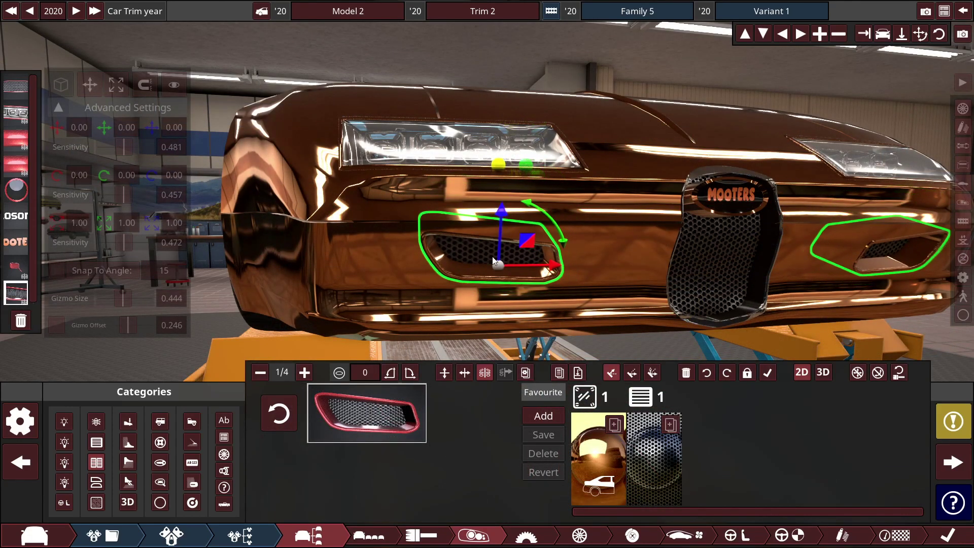
{"action": "scroll", "coordinate": [499, 266], "scroll_direction": "up", "scroll_amount": 2}
{"action": "mouse_move", "coordinate": [512, 183]}
{"action": "left_mouse_down"}
{"action": "mouse_move", "coordinate": [495, 204]}
{"action": "mouse_move", "coordinate": [539, 208]}
{"action": "left_mouse_up"}
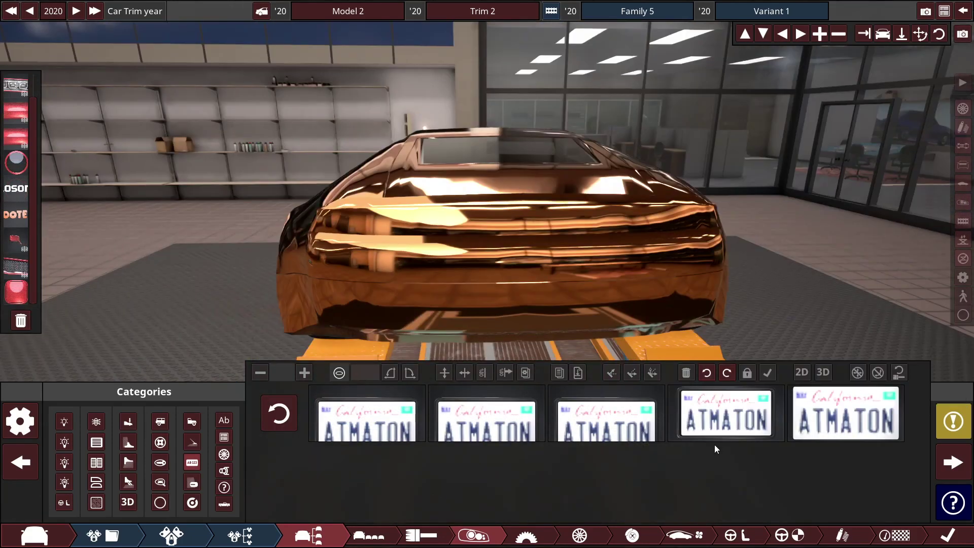
- Centre the rear plate low on the bumper and give it the GASMEA ATOMATIN design
{"action": "left_click_drag", "start_coordinate": [472, 263], "coordinate": [534, 272]}
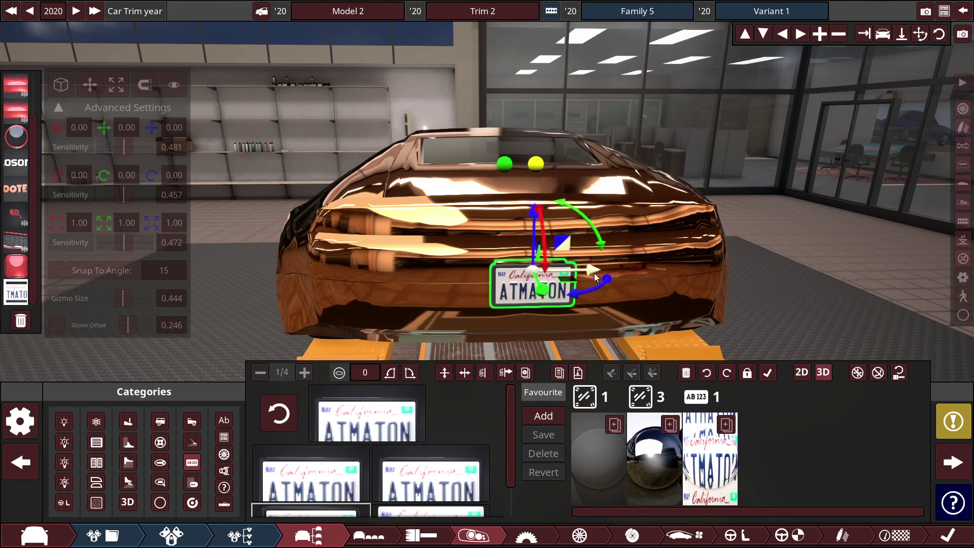
{"action": "left_click_drag", "start_coordinate": [591, 275], "coordinate": [585, 281]}
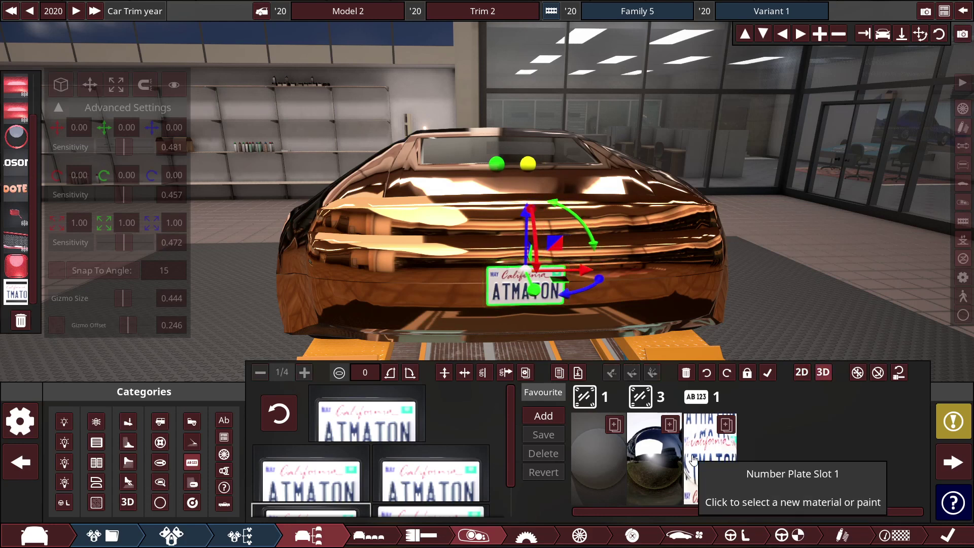
{"action": "left_click", "coordinate": [709, 457]}
{"action": "left_click", "coordinate": [551, 426]}
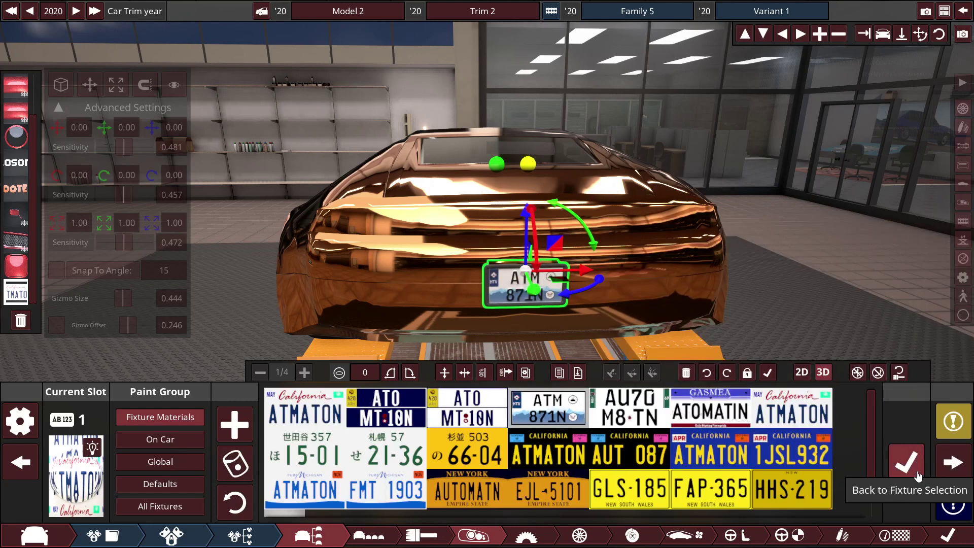
{"action": "left_click", "coordinate": [710, 411]}
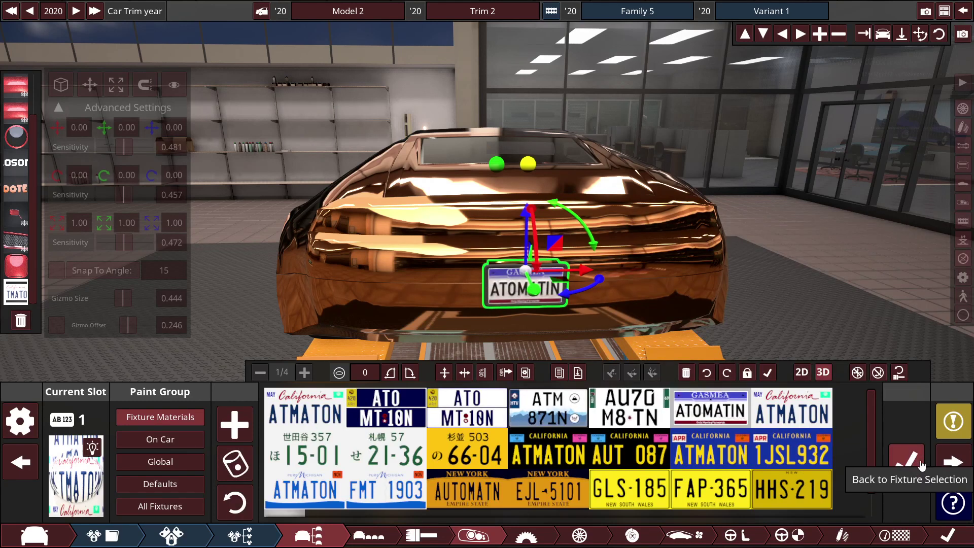
{"action": "left_click", "coordinate": [909, 459]}
{"action": "left_click", "coordinate": [775, 373]}
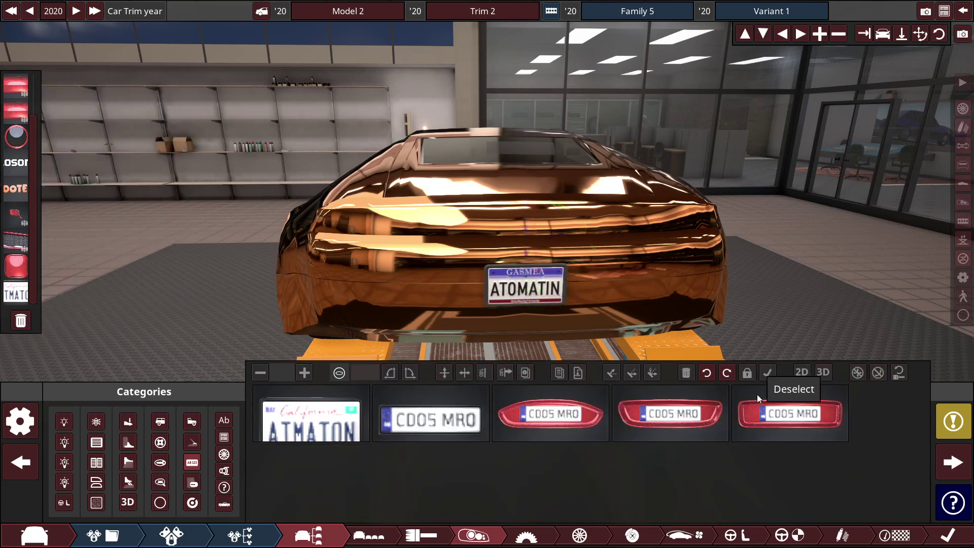
- Paint all wheel slots in Ruby
{"action": "mouse_move", "coordinate": [402, 105]}
{"action": "left_mouse_down"}
{"action": "mouse_move", "coordinate": [421, 128]}
{"action": "mouse_move", "coordinate": [382, 127]}
{"action": "left_mouse_up"}
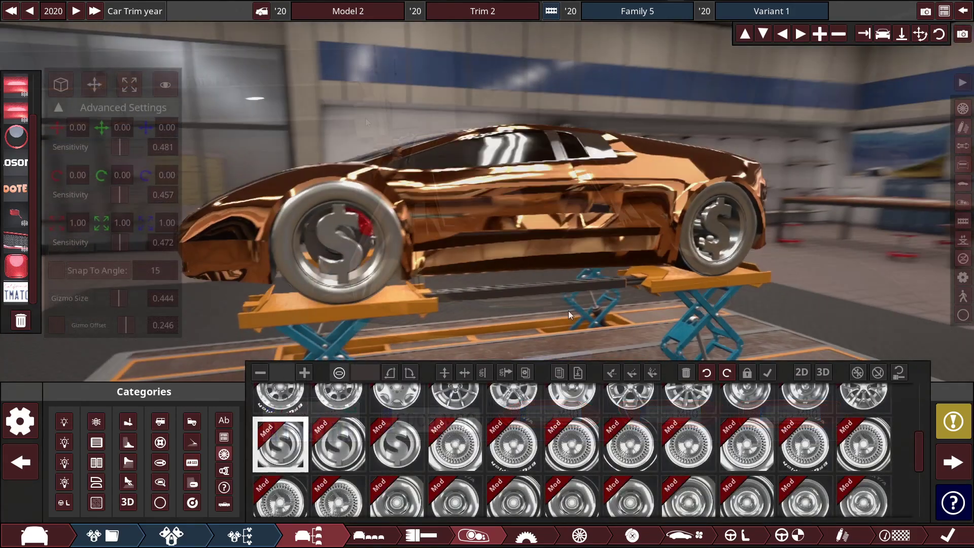
{"action": "left_click_drag", "start_coordinate": [569, 310], "coordinate": [487, 305]}
{"action": "left_click", "coordinate": [462, 536]}
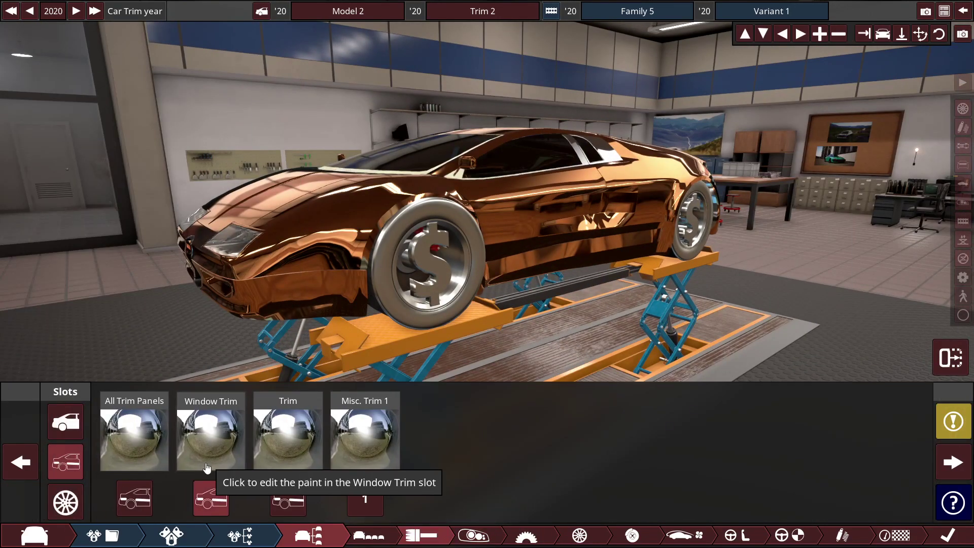
{"action": "left_click", "coordinate": [65, 503]}
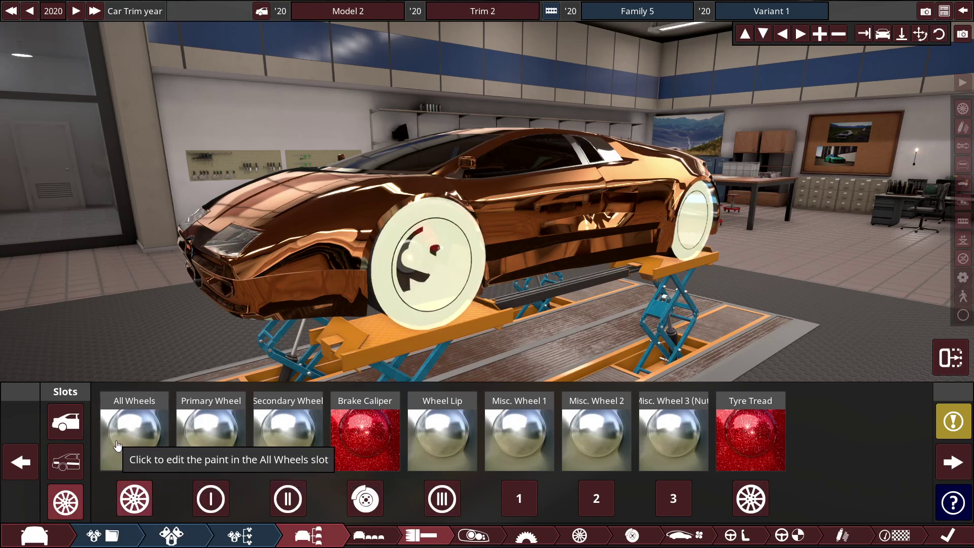
{"action": "left_click", "coordinate": [133, 438]}
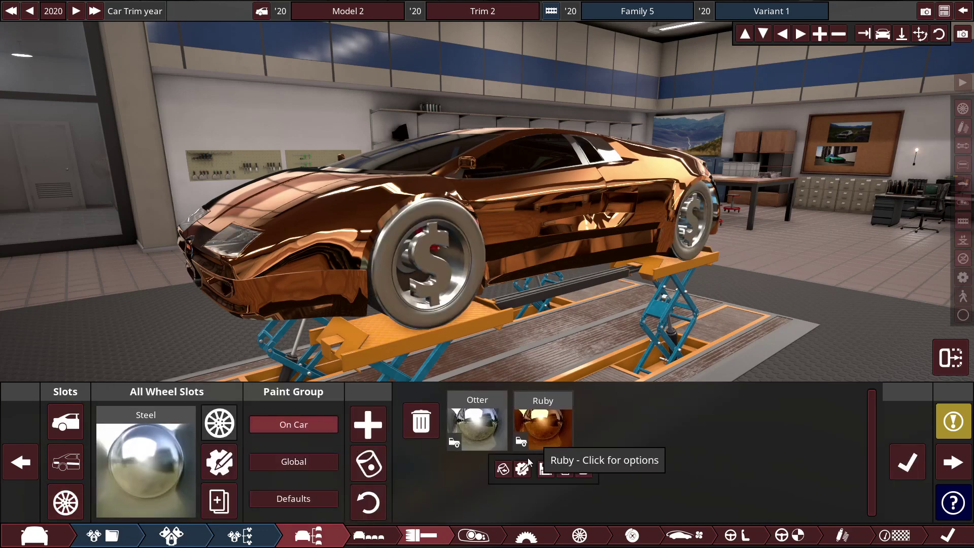
{"action": "left_click", "coordinate": [543, 426]}
{"action": "left_click", "coordinate": [503, 469]}
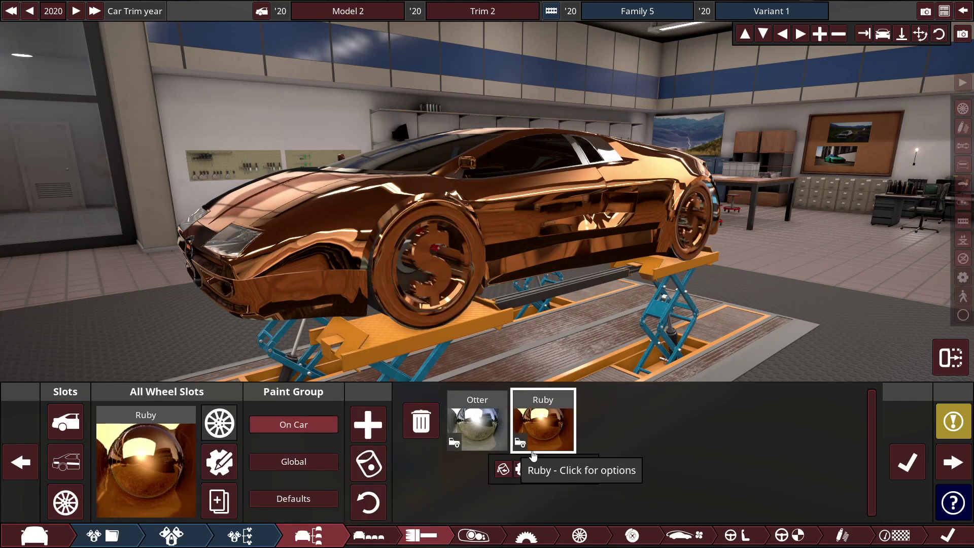
- Set the Secondary Wheel and Misc. Wheel 1 paint slots to Otter
{"action": "left_click", "coordinate": [908, 462]}
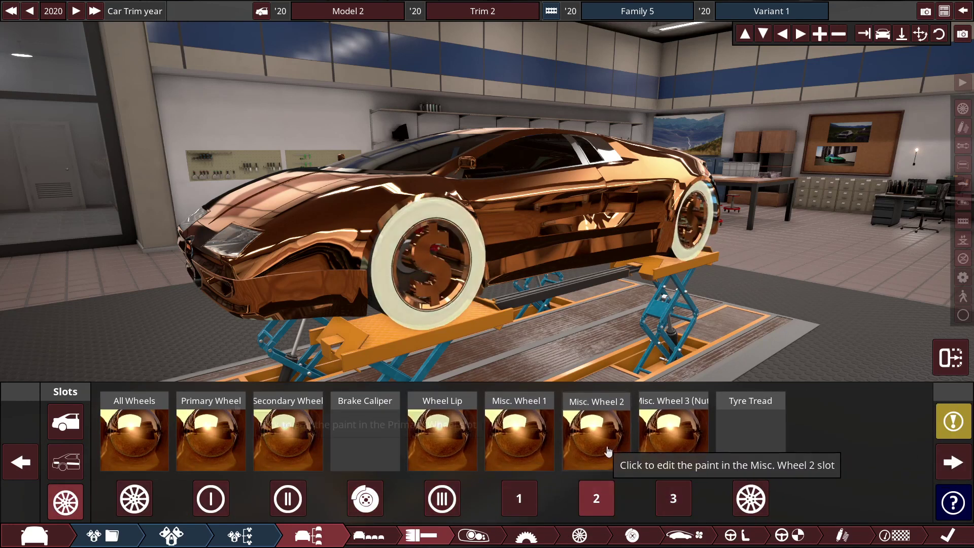
{"action": "left_click", "coordinate": [259, 421]}
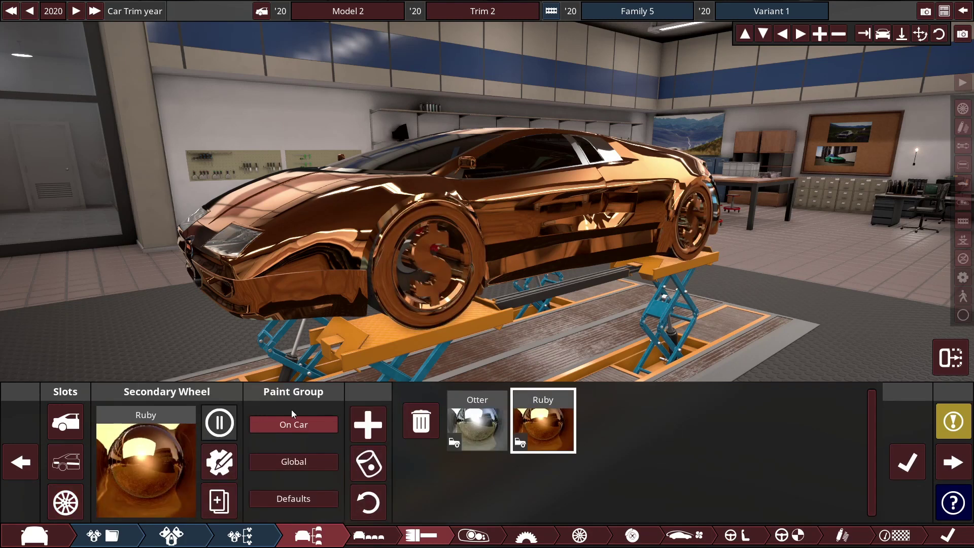
{"action": "left_click", "coordinate": [454, 469]}
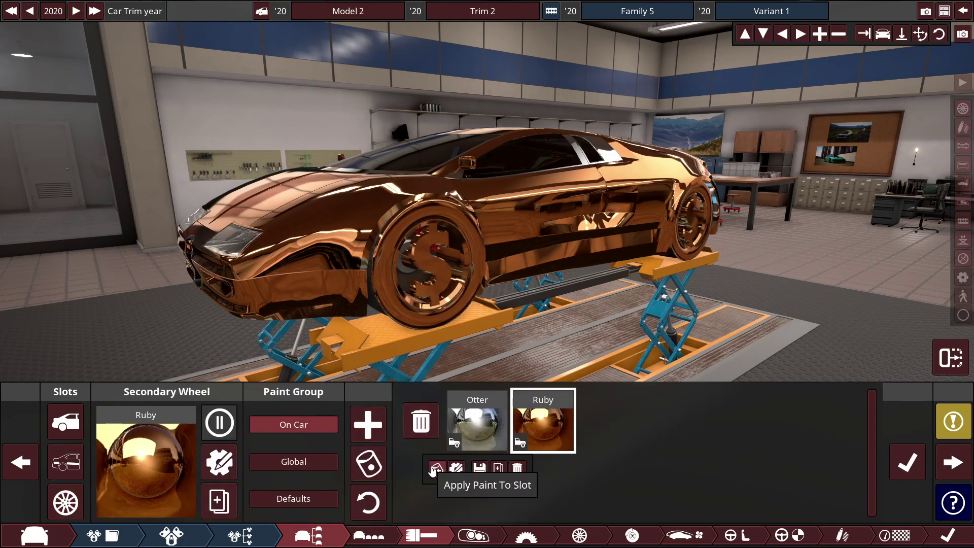
{"action": "left_click", "coordinate": [907, 462]}
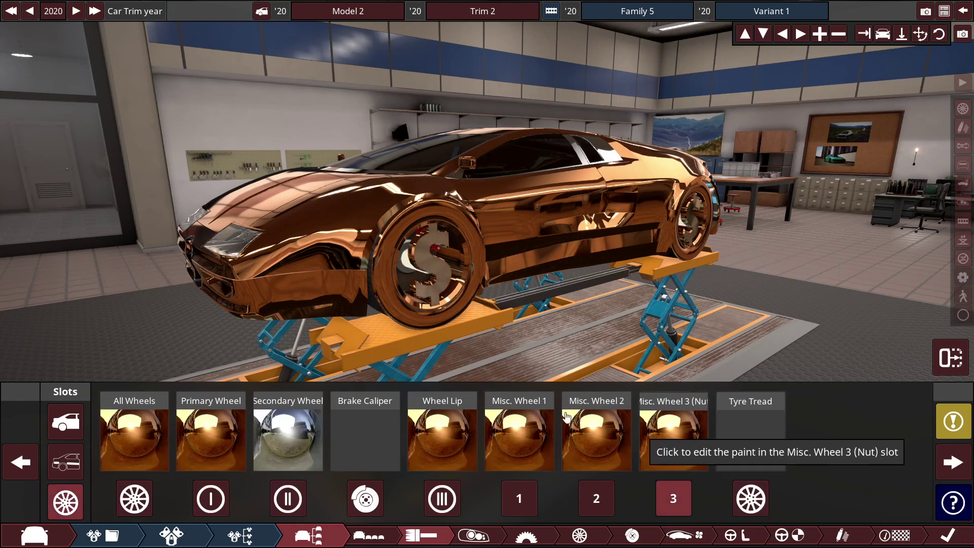
{"action": "left_click", "coordinate": [506, 432]}
{"action": "left_click", "coordinate": [455, 444]}
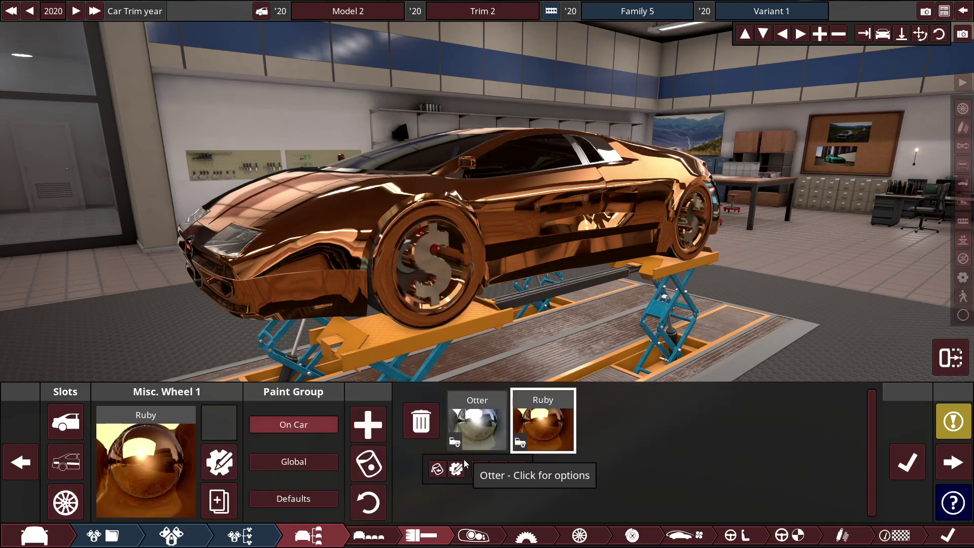
{"action": "left_click", "coordinate": [437, 469]}
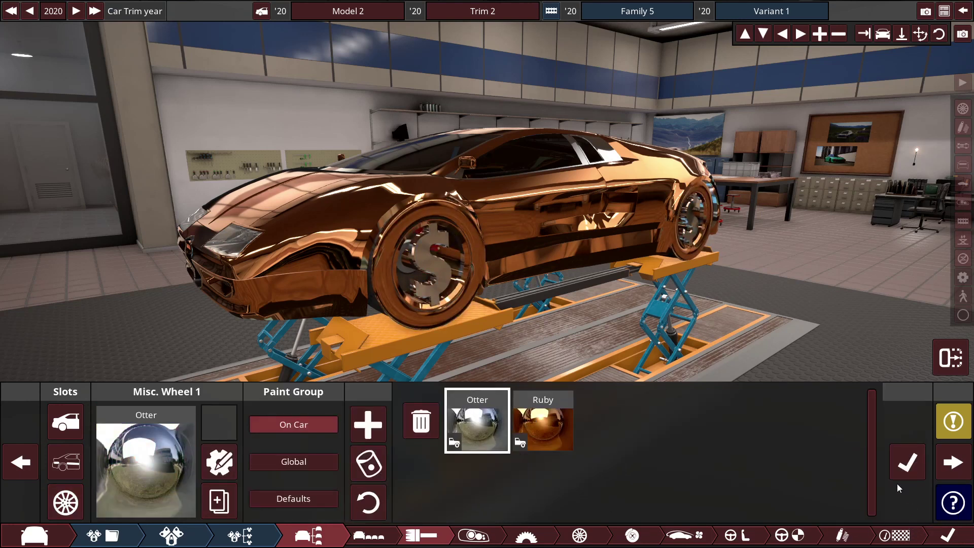
{"action": "left_click", "coordinate": [906, 466]}
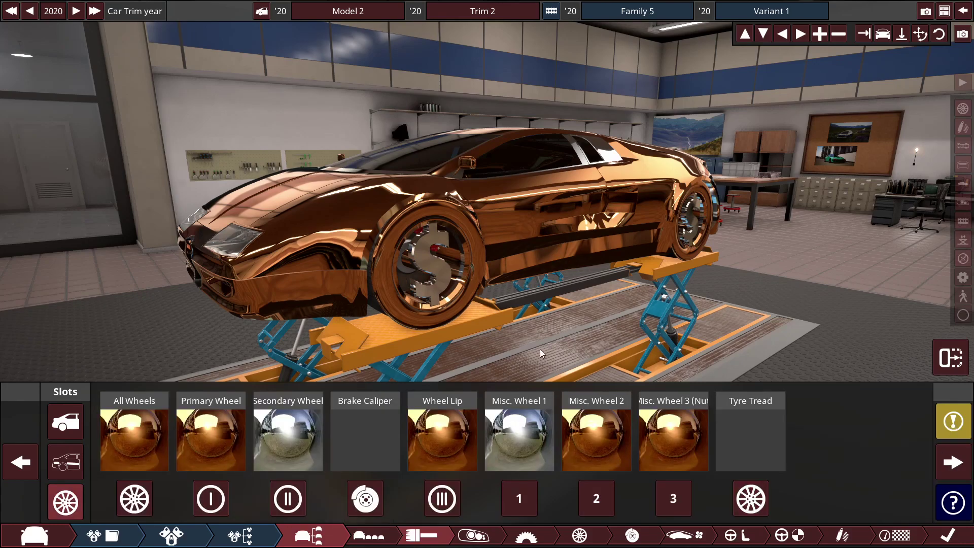
{"action": "mouse_move", "coordinate": [540, 349]}
{"action": "left_mouse_down"}
{"action": "mouse_move", "coordinate": [658, 237]}
{"action": "mouse_move", "coordinate": [856, 248]}
{"action": "mouse_move", "coordinate": [598, 354]}
{"action": "mouse_move", "coordinate": [503, 340]}
{"action": "left_mouse_up"}
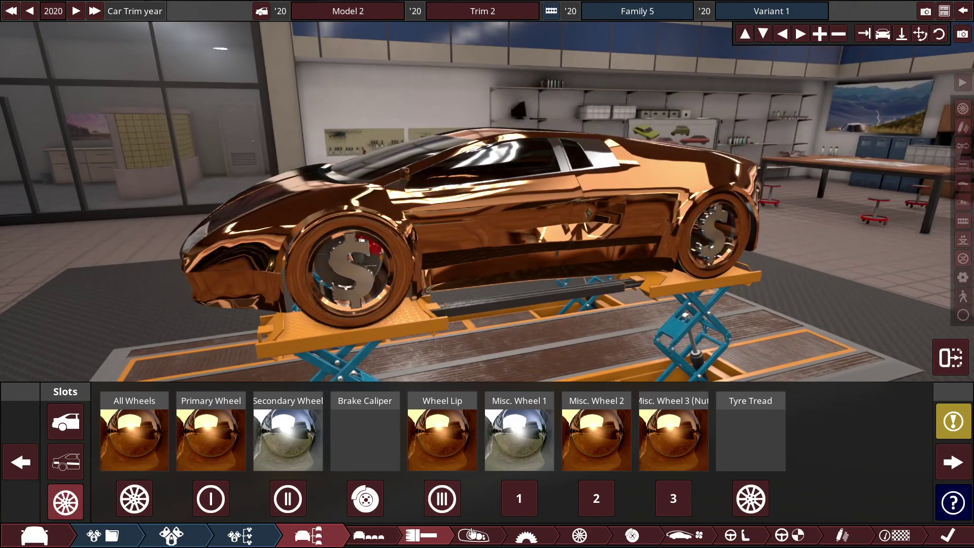
{"action": "left_click", "coordinate": [473, 534]}
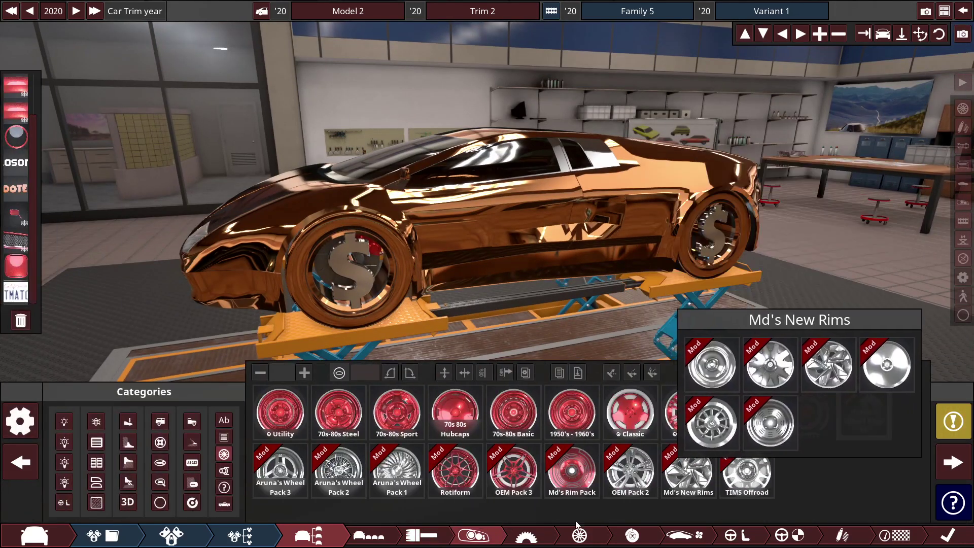
- Enlarge the rim diameter and push the rear rim offset out to 10
{"action": "left_click", "coordinate": [529, 535]}
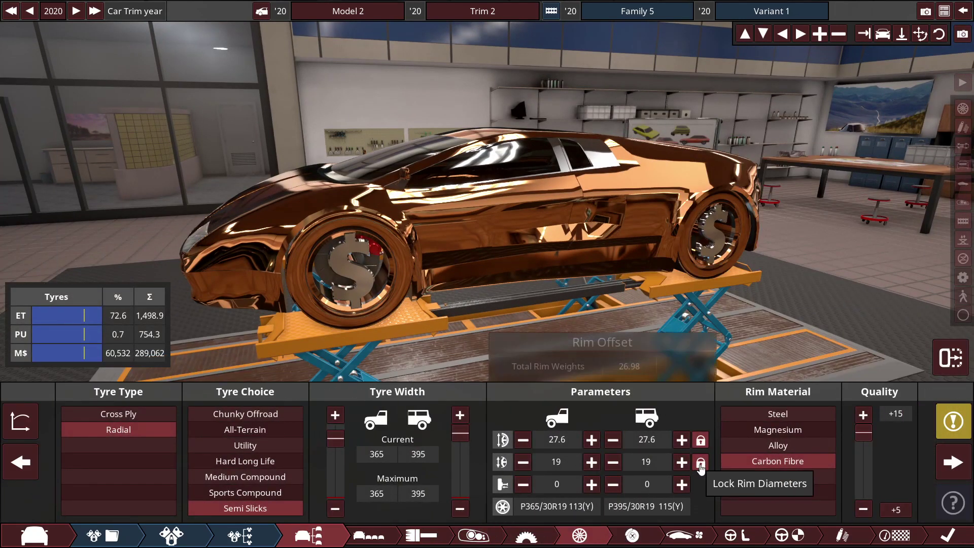
{"action": "left_click", "coordinate": [683, 462]}
{"action": "left_click", "coordinate": [682, 462]}
{"action": "left_click", "coordinate": [683, 461]}
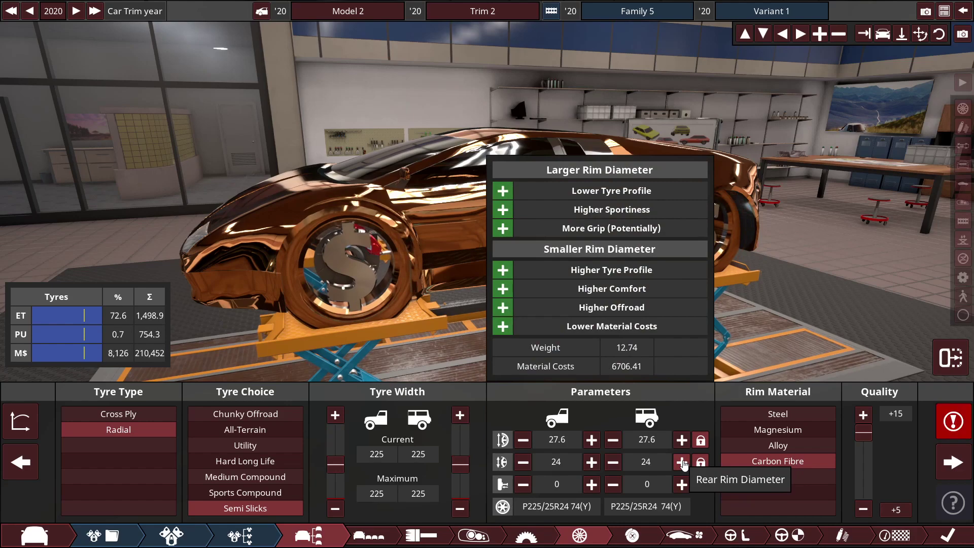
{"action": "mouse_move", "coordinate": [660, 203]}
{"action": "left_mouse_down"}
{"action": "mouse_move", "coordinate": [704, 143]}
{"action": "mouse_move", "coordinate": [667, 185]}
{"action": "left_mouse_up"}
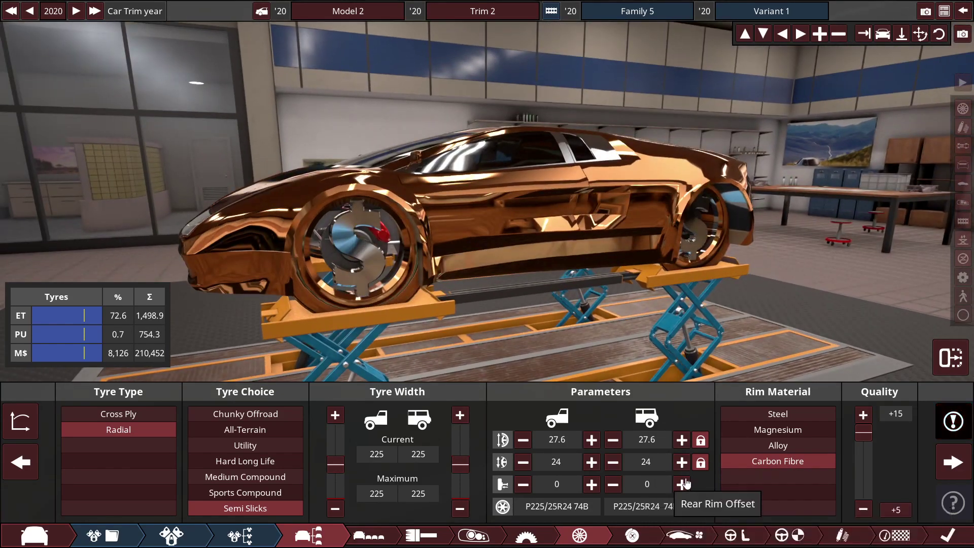
{"action": "left_click", "coordinate": [683, 485]}
{"action": "left_click", "coordinate": [683, 484]}
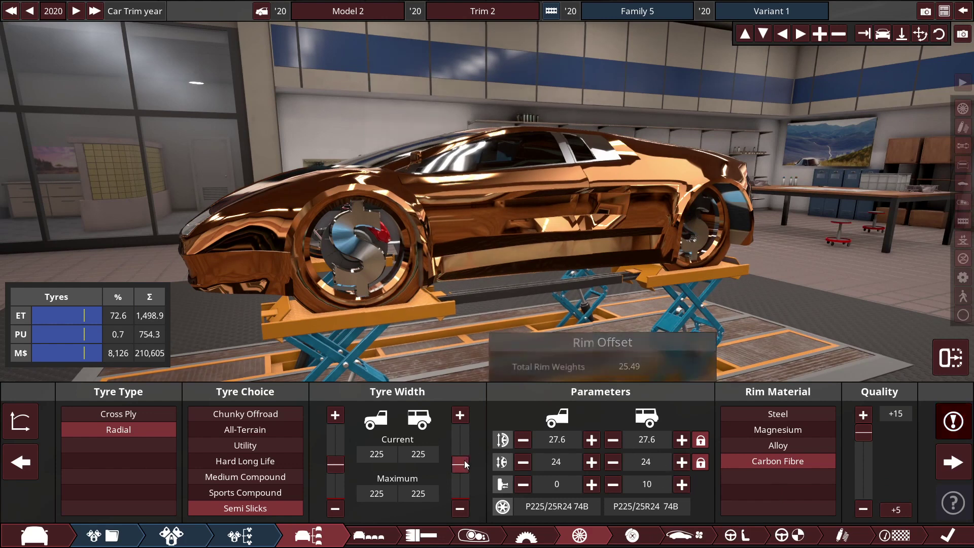
- Set rims to 21, tyre widths to 365 front and 395 rear, and push front rims outward
{"action": "left_click", "coordinate": [524, 463]}
{"action": "left_click", "coordinate": [524, 463]}
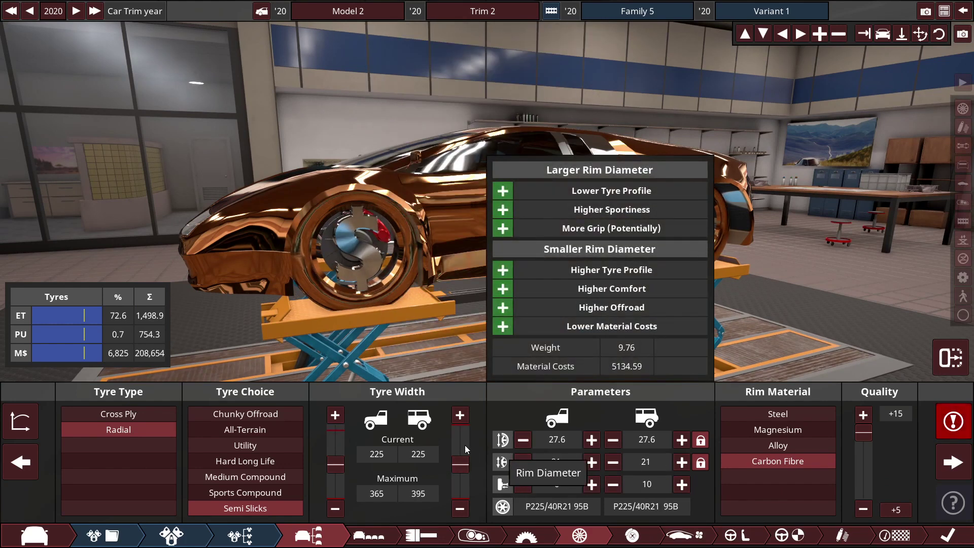
{"action": "left_click_drag", "start_coordinate": [460, 464], "coordinate": [461, 411]}
{"action": "left_click_drag", "start_coordinate": [336, 463], "coordinate": [336, 427]}
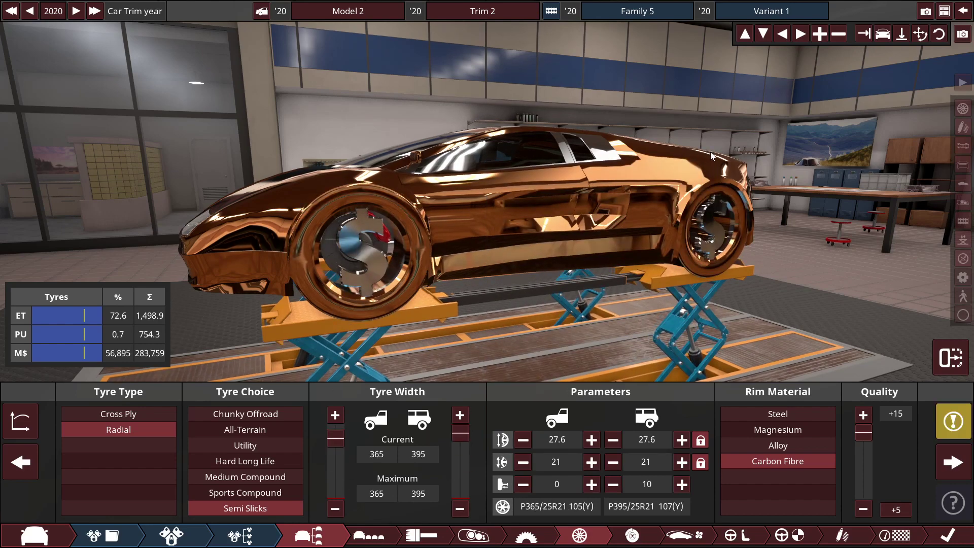
{"action": "left_click_drag", "start_coordinate": [710, 159], "coordinate": [741, 312]}
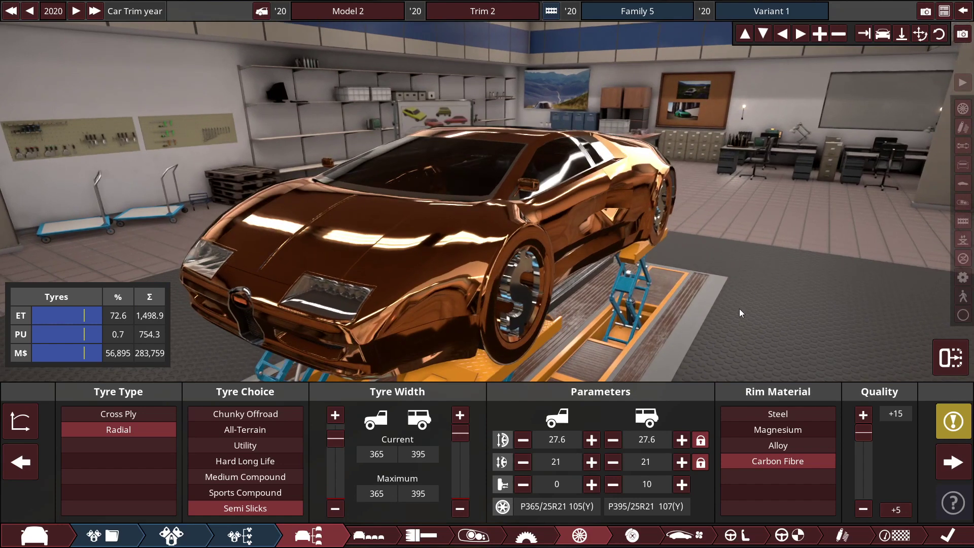
{"action": "left_click", "coordinate": [593, 485]}
- Push the rear rims further out, then rotate and raise the side intake before deselecting it
{"action": "left_click", "coordinate": [682, 484]}
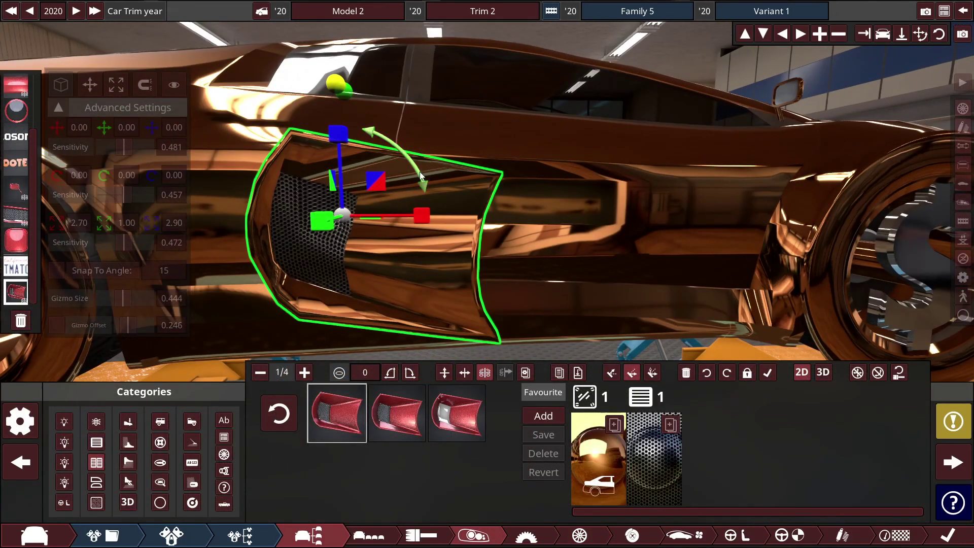
{"action": "left_click_drag", "start_coordinate": [422, 177], "coordinate": [417, 174]}
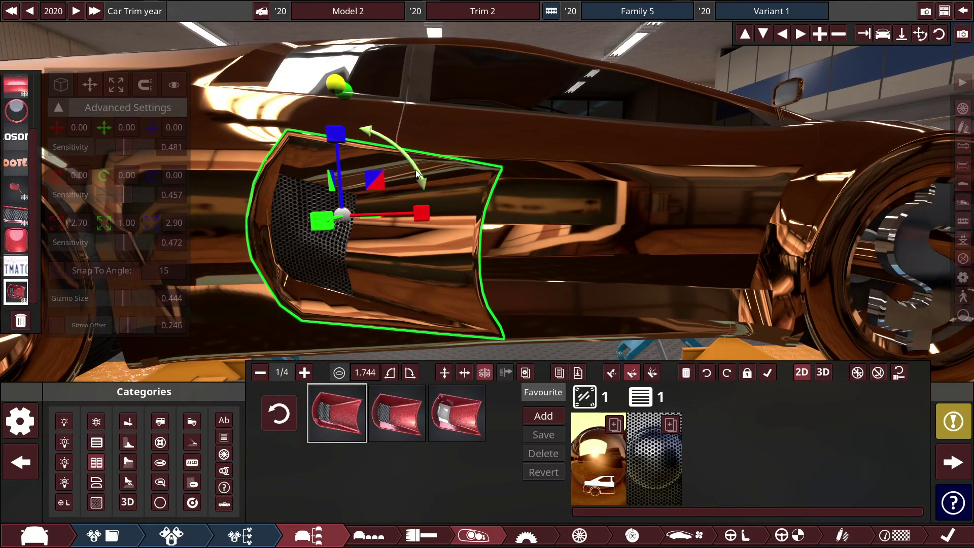
{"action": "left_click_drag", "start_coordinate": [381, 183], "coordinate": [377, 165]}
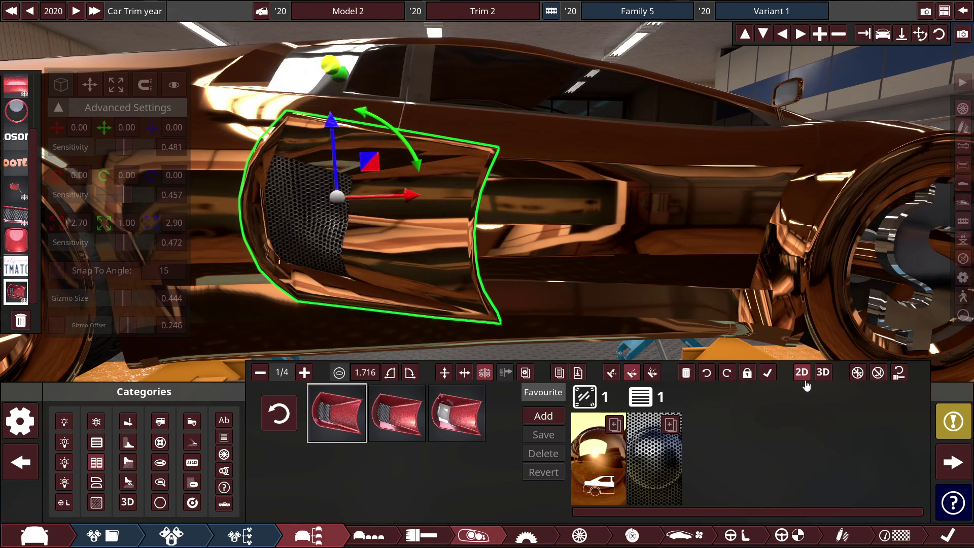
{"action": "left_click", "coordinate": [767, 372]}
{"action": "scroll", "coordinate": [694, 268], "scroll_direction": "down", "scroll_amount": 5}
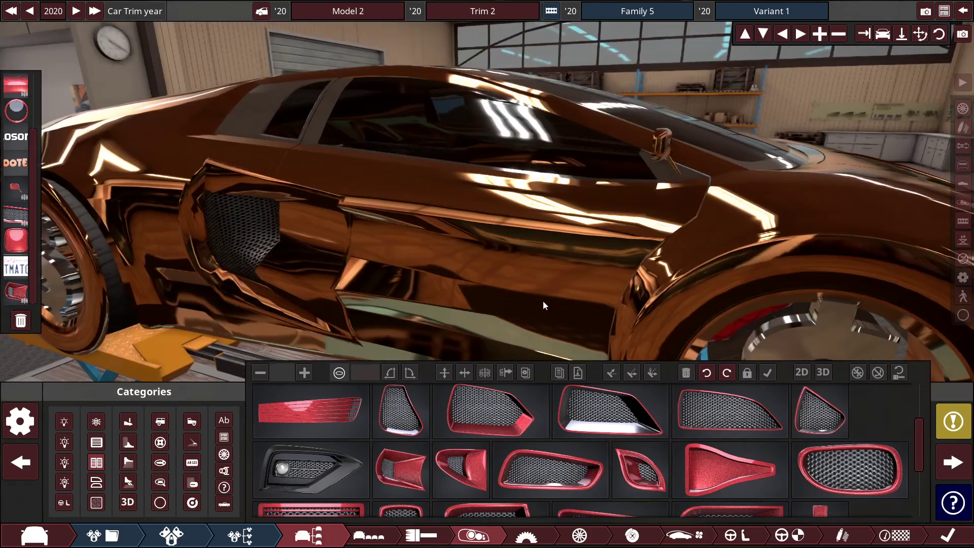
- Orbit the car from the front quarter round to the rear
{"action": "left_click_drag", "start_coordinate": [542, 301], "coordinate": [187, 276]}
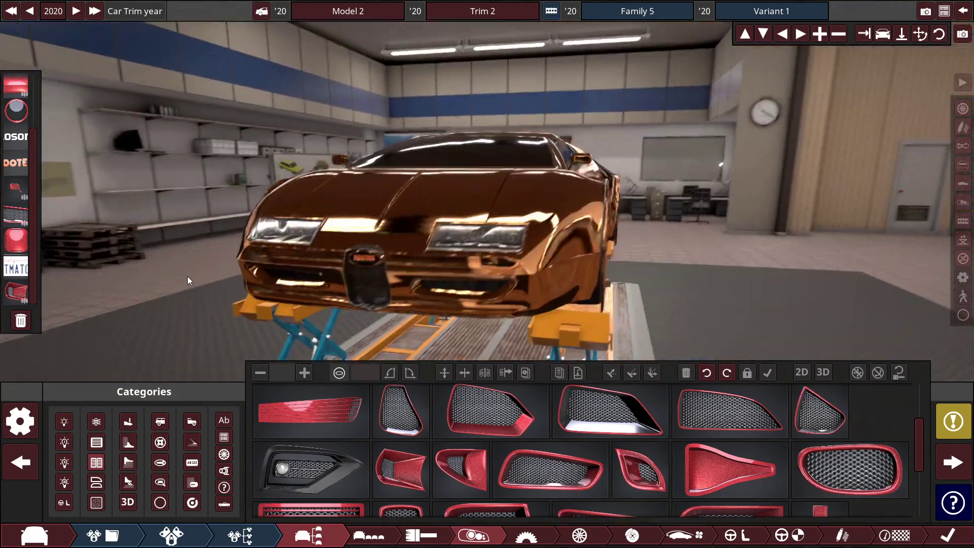
{"action": "mouse_move", "coordinate": [671, 265]}
{"action": "left_mouse_down"}
{"action": "mouse_move", "coordinate": [438, 301]}
{"action": "mouse_move", "coordinate": [786, 327]}
{"action": "mouse_move", "coordinate": [317, 268]}
{"action": "mouse_move", "coordinate": [421, 295]}
{"action": "mouse_move", "coordinate": [653, 296]}
{"action": "mouse_move", "coordinate": [285, 283]}
{"action": "mouse_move", "coordinate": [501, 240]}
{"action": "mouse_move", "coordinate": [404, 283]}
{"action": "mouse_move", "coordinate": [304, 297]}
{"action": "left_mouse_up"}
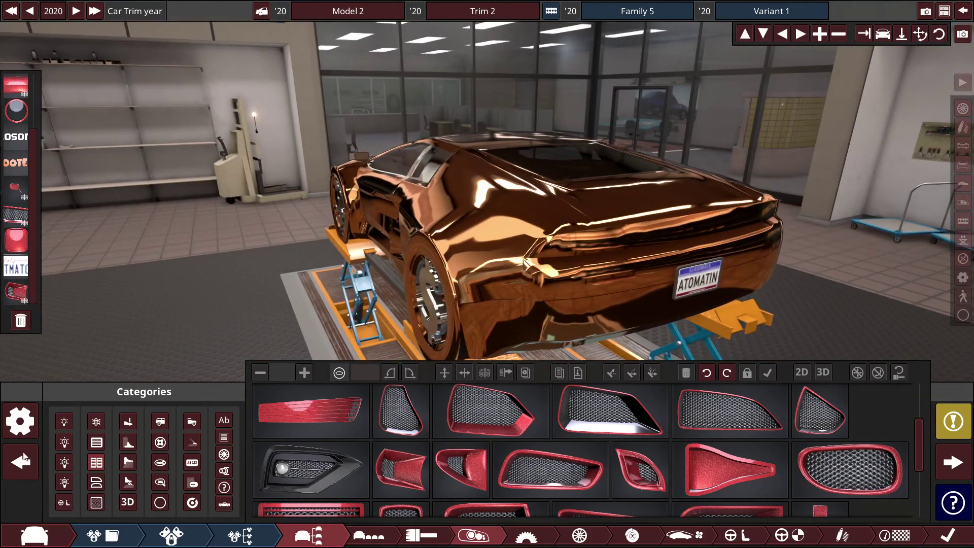
{"action": "left_click", "coordinate": [128, 482]}
- Choose a wing variant and place it on the car's rear
{"action": "left_click", "coordinate": [346, 409]}
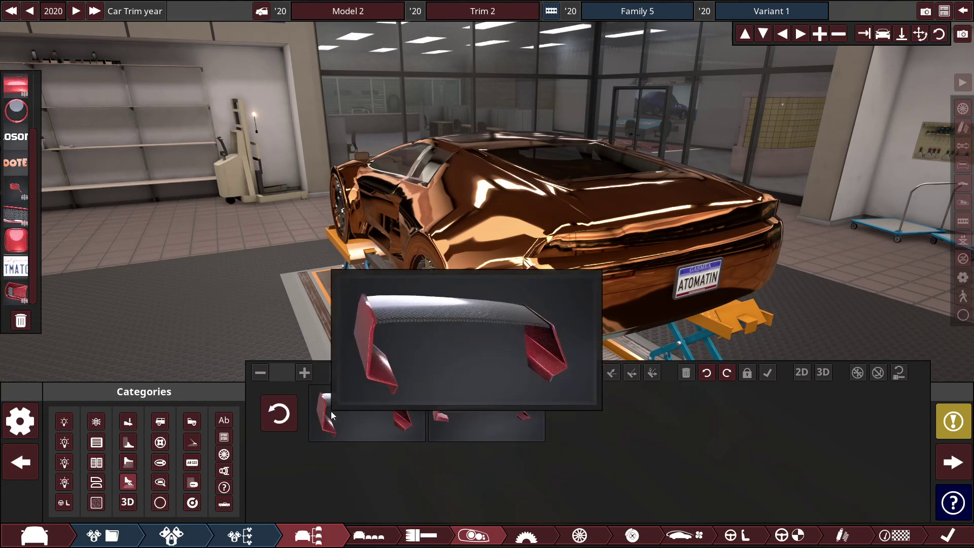
{"action": "mouse_move", "coordinate": [636, 232]}
{"action": "left_mouse_down"}
{"action": "mouse_move", "coordinate": [620, 213]}
{"action": "mouse_move", "coordinate": [593, 212]}
{"action": "mouse_move", "coordinate": [483, 235]}
{"action": "left_mouse_up"}
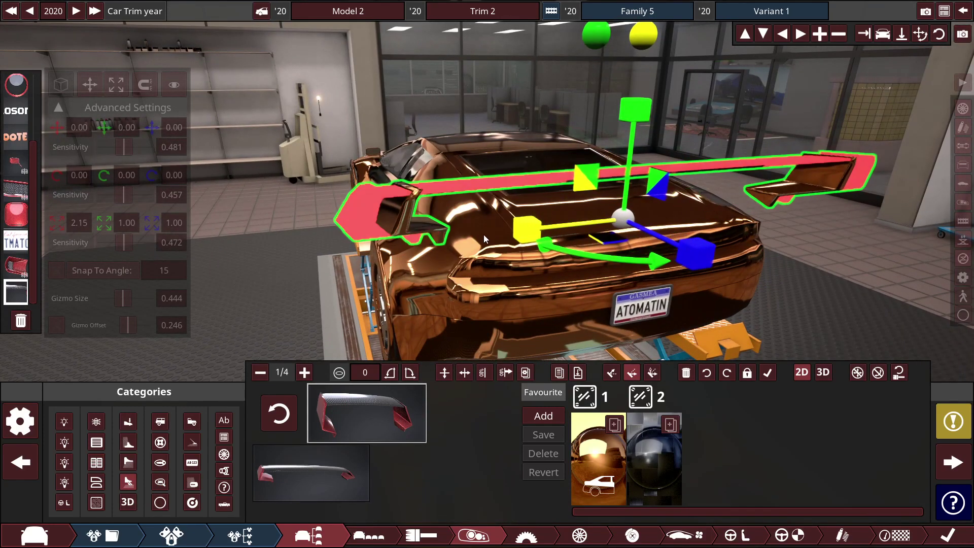
{"action": "scroll", "coordinate": [485, 235], "scroll_direction": "up", "scroll_amount": 2}
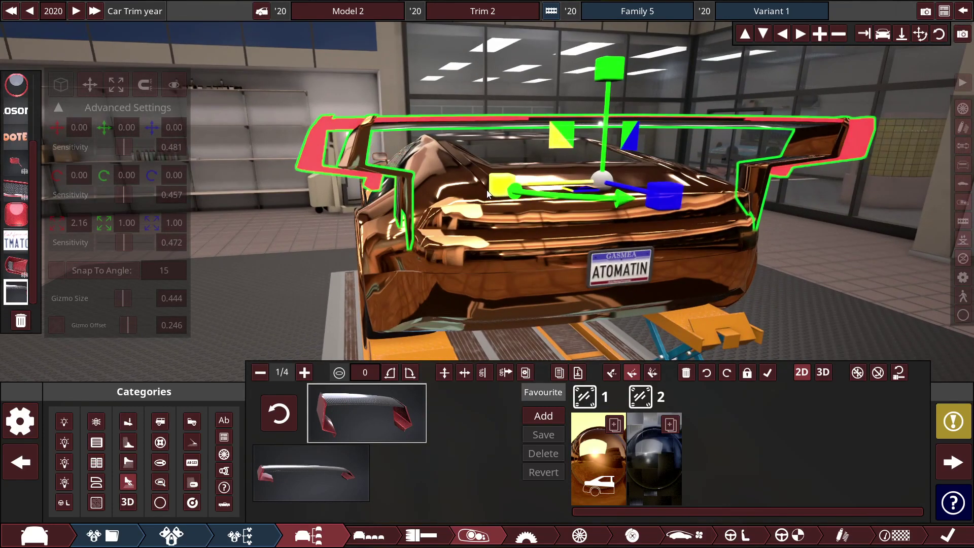
{"action": "key", "text": "Escape"}
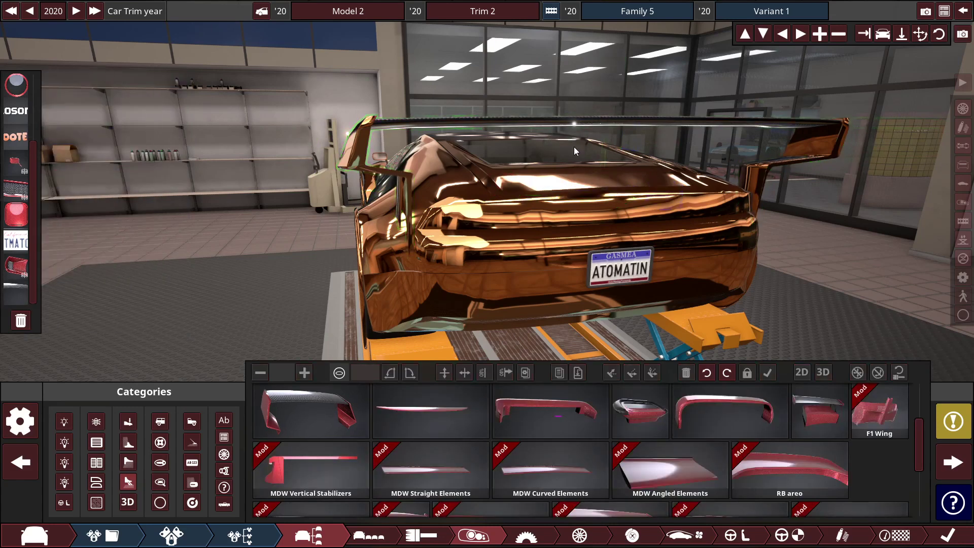
- Stretch the rear wing much taller and wider, then confirm its placement
{"action": "left_click", "coordinate": [584, 133]}
{"action": "left_click_drag", "start_coordinate": [587, 119], "coordinate": [632, 20]}
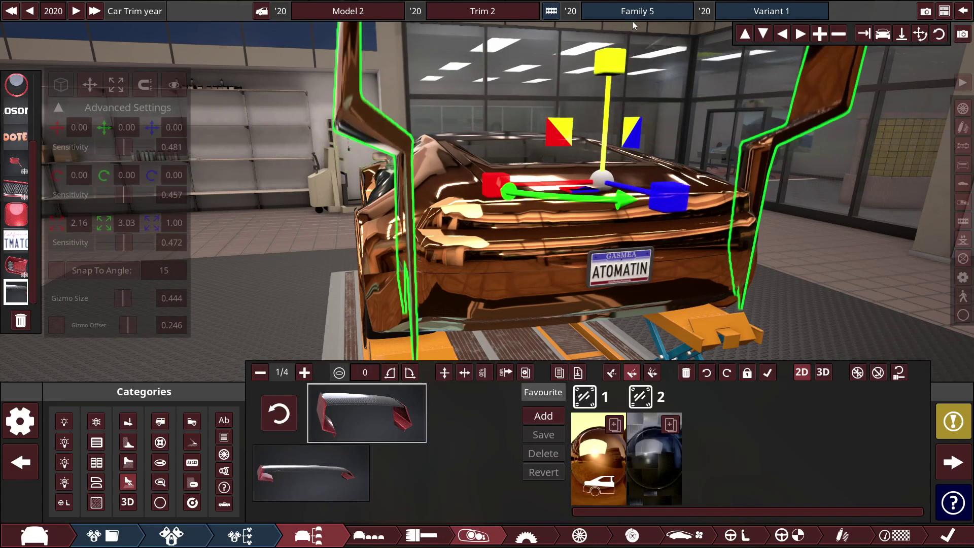
{"action": "mouse_move", "coordinate": [604, 113]}
{"action": "left_mouse_down"}
{"action": "mouse_move", "coordinate": [769, 193]}
{"action": "mouse_move", "coordinate": [757, 214]}
{"action": "mouse_move", "coordinate": [793, 224]}
{"action": "left_mouse_up"}
{"action": "mouse_move", "coordinate": [675, 126]}
{"action": "left_mouse_down"}
{"action": "mouse_move", "coordinate": [679, 221]}
{"action": "mouse_move", "coordinate": [626, 88]}
{"action": "mouse_move", "coordinate": [630, 112]}
{"action": "mouse_move", "coordinate": [815, 355]}
{"action": "left_mouse_up"}
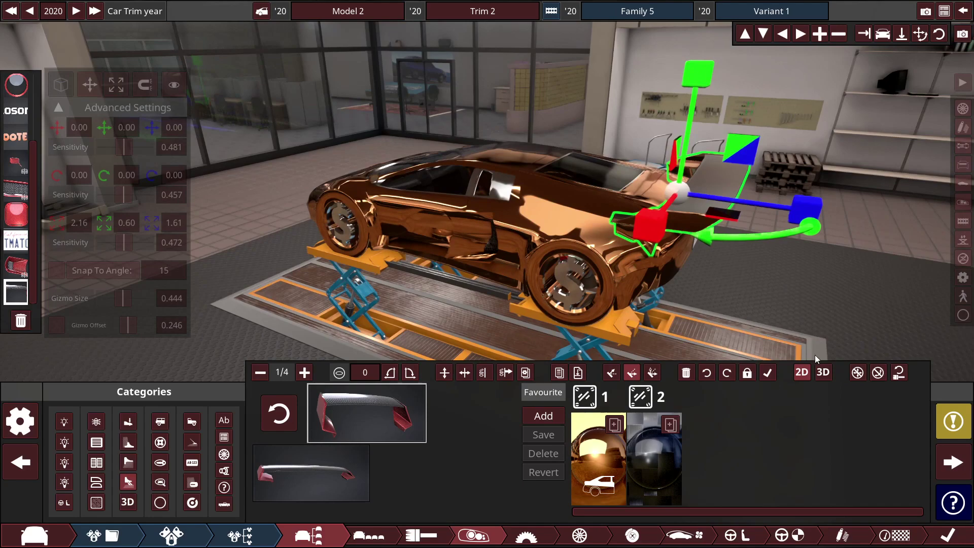
{"action": "left_click", "coordinate": [769, 372]}
{"action": "mouse_move", "coordinate": [772, 327]}
{"action": "left_mouse_down"}
{"action": "mouse_move", "coordinate": [874, 256]}
{"action": "mouse_move", "coordinate": [364, 239]}
{"action": "mouse_move", "coordinate": [420, 283]}
{"action": "left_mouse_up"}
{"action": "scroll", "coordinate": [368, 249], "scroll_direction": "up", "scroll_amount": 3}
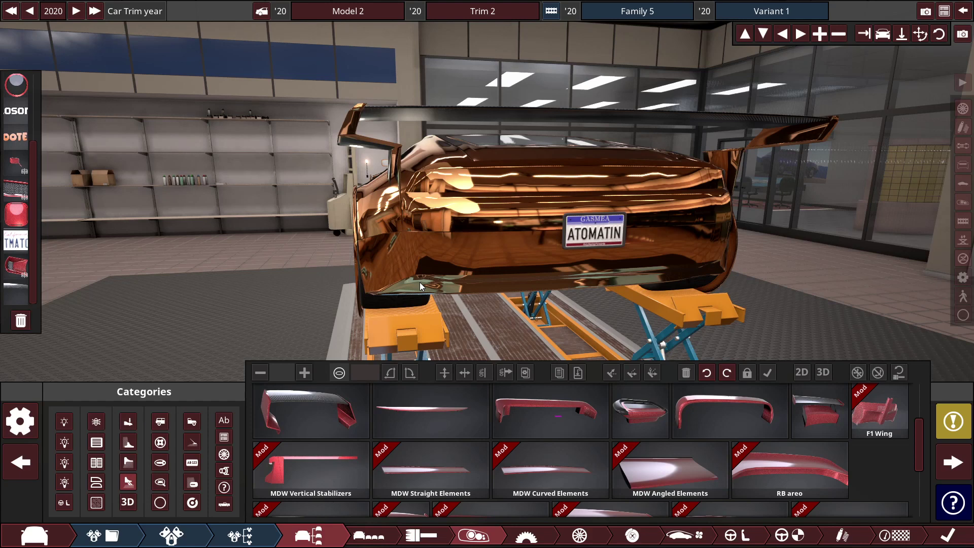
- Place mirrored mesh vents on the rear, enlarged, made taller and nudged toward the plate
{"action": "left_click", "coordinate": [97, 463]}
{"action": "left_click", "coordinate": [401, 415]}
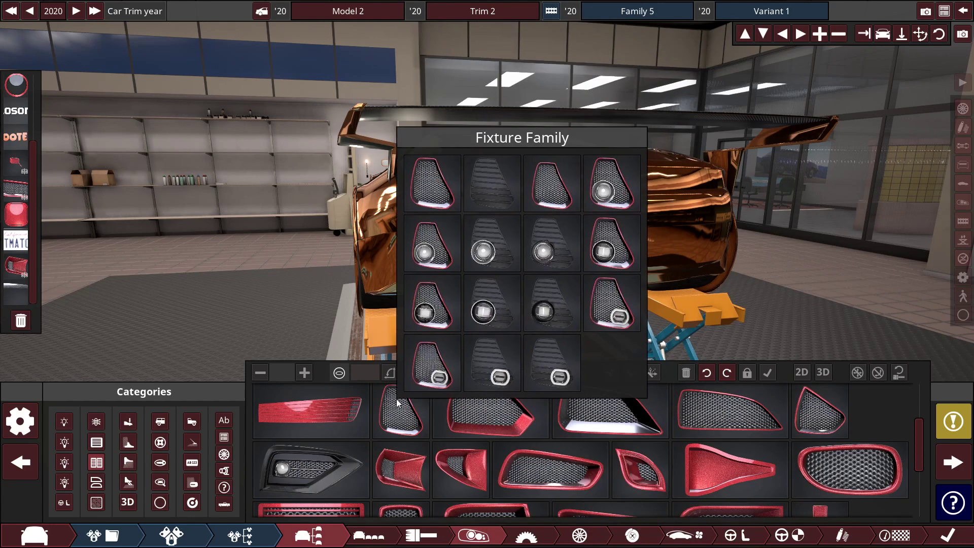
{"action": "mouse_move", "coordinate": [849, 470]}
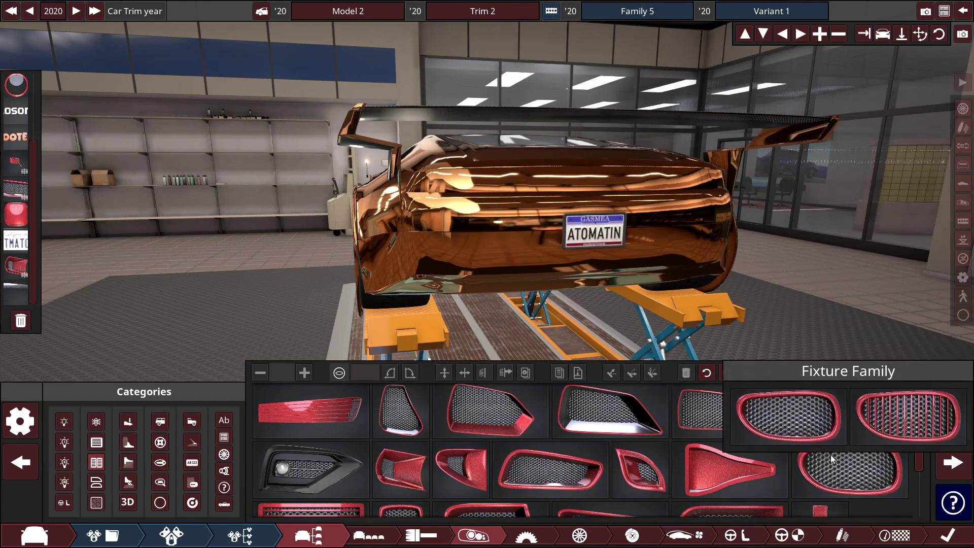
{"action": "scroll", "coordinate": [837, 458], "scroll_direction": "down", "scroll_amount": 2}
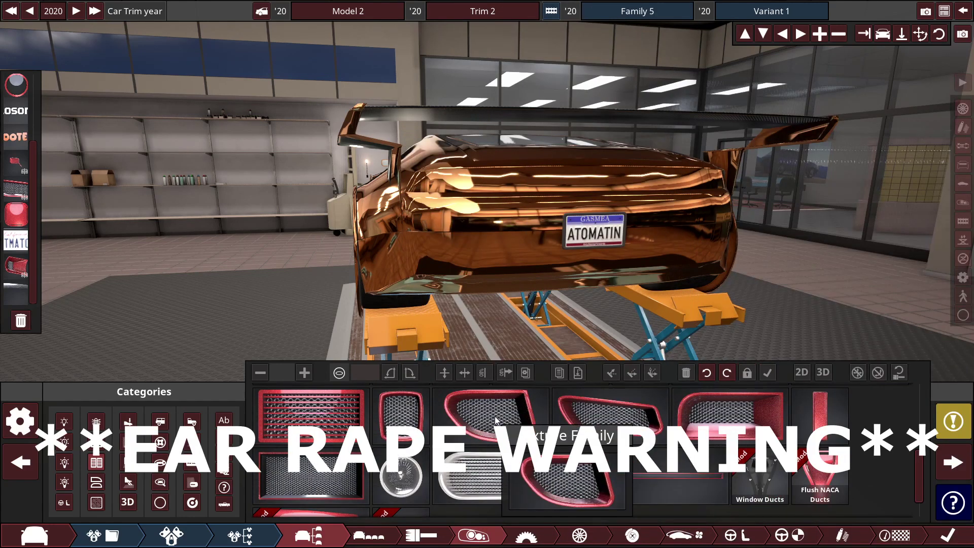
{"action": "left_click", "coordinate": [498, 405]}
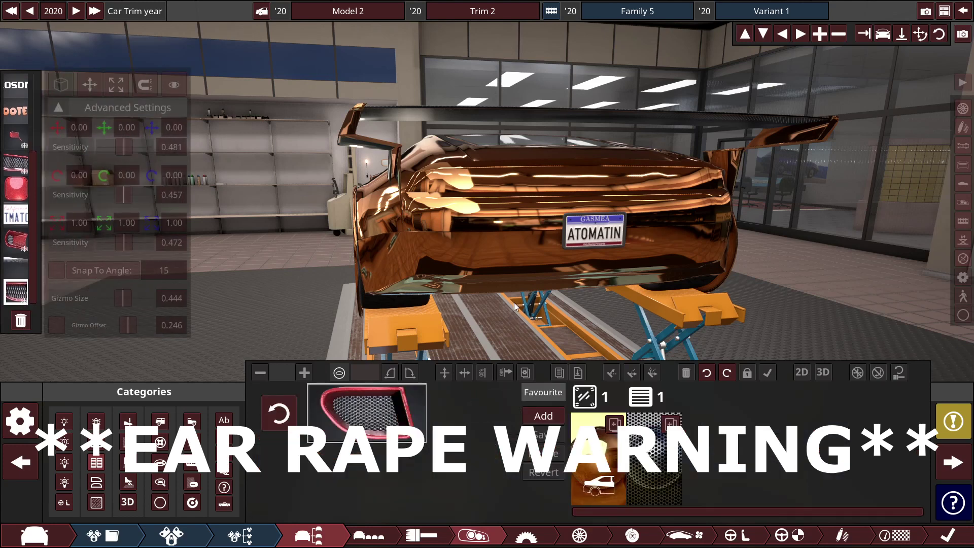
{"action": "left_click", "coordinate": [472, 213]}
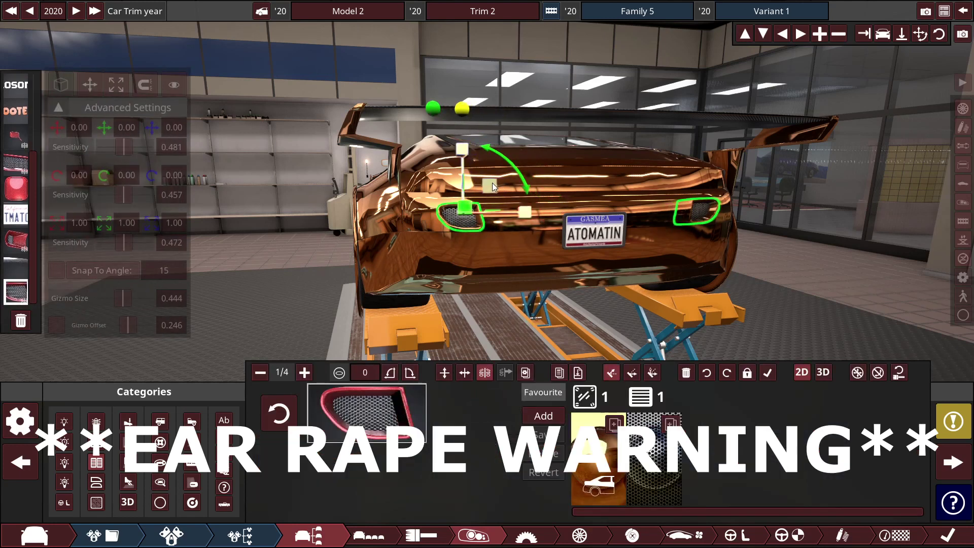
{"action": "left_click_drag", "start_coordinate": [492, 185], "coordinate": [534, 212]}
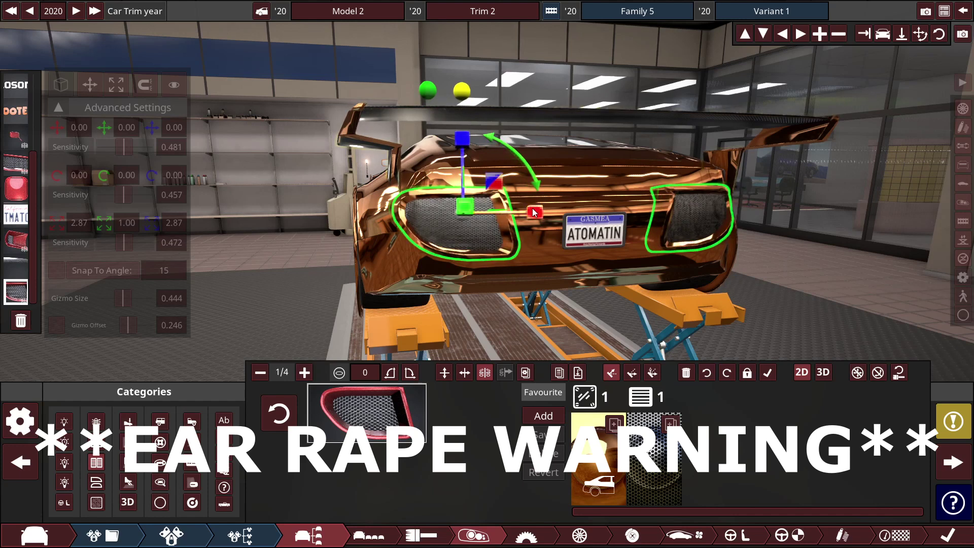
{"action": "left_click_drag", "start_coordinate": [529, 212], "coordinate": [473, 149]}
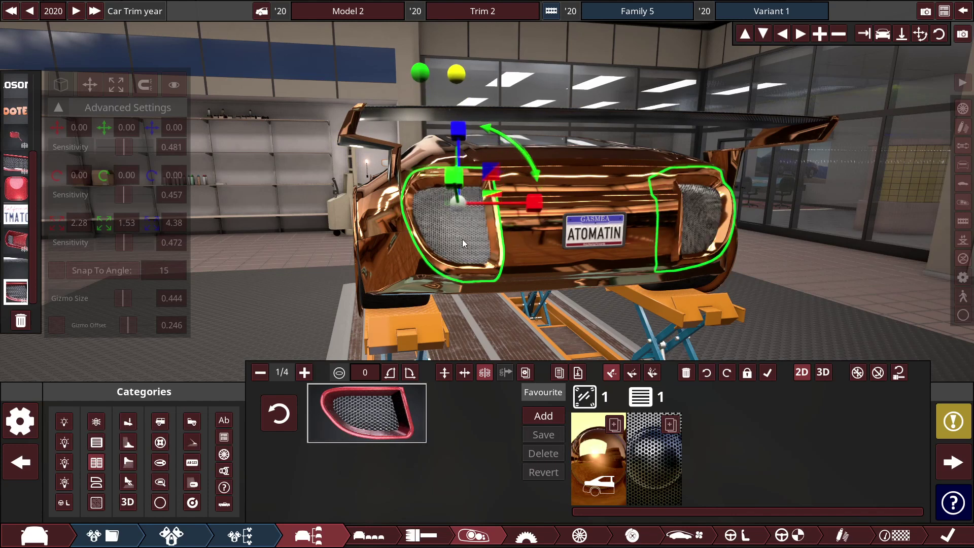
{"action": "left_click_drag", "start_coordinate": [462, 239], "coordinate": [466, 240]}
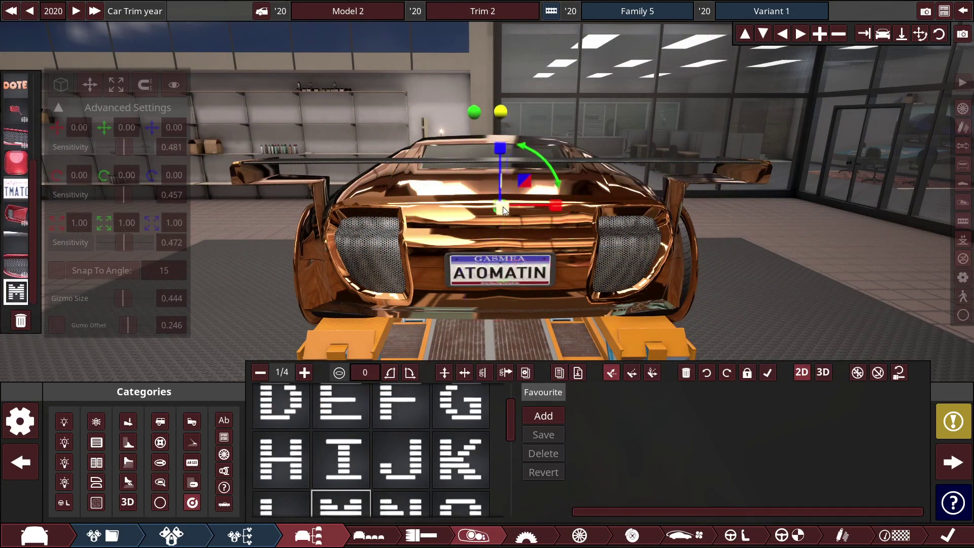
- Deselect the rear vents, then stretch the red light bar wider and confirm it
{"action": "left_click", "coordinate": [769, 372]}
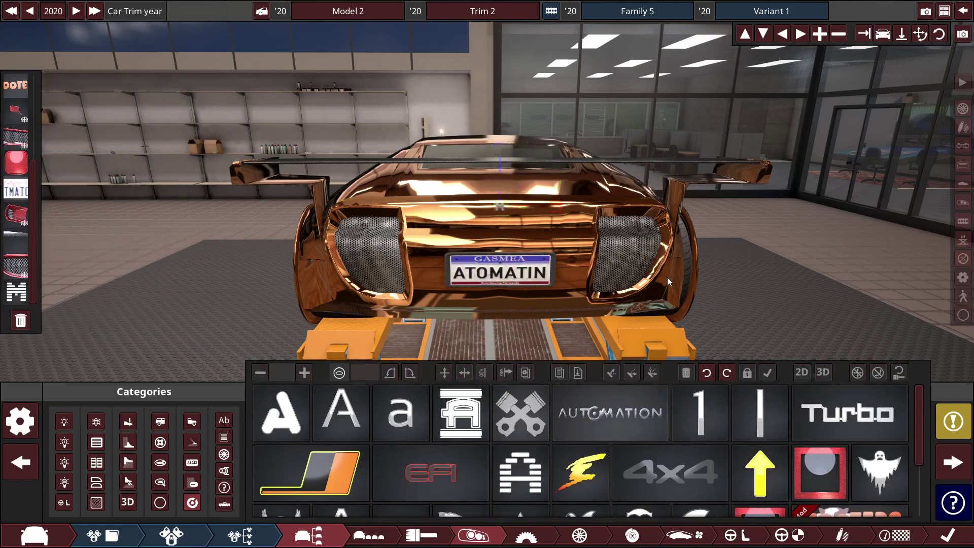
{"action": "left_click_drag", "start_coordinate": [578, 252], "coordinate": [688, 281]}
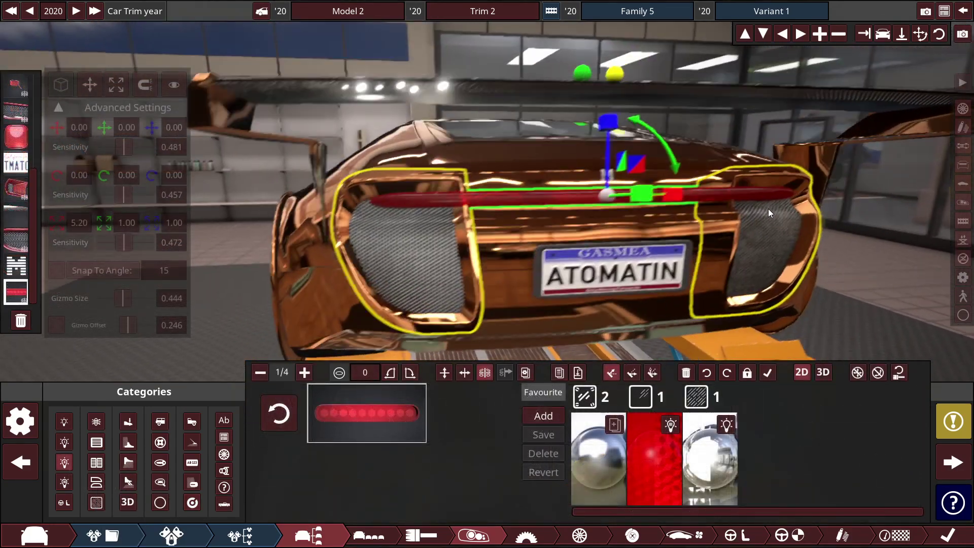
{"action": "mouse_move", "coordinate": [768, 209]}
{"action": "left_mouse_down"}
{"action": "mouse_move", "coordinate": [662, 246]}
{"action": "mouse_move", "coordinate": [738, 277]}
{"action": "left_mouse_up"}
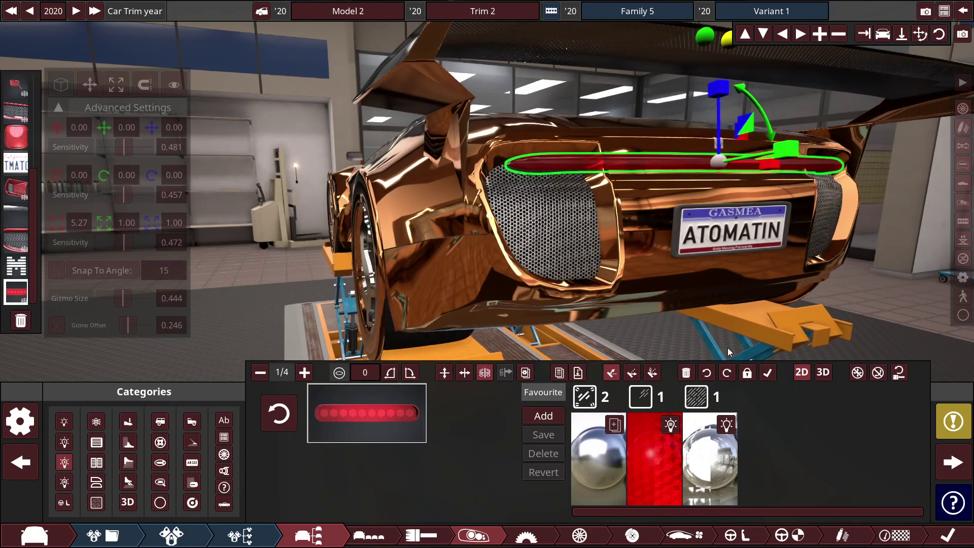
{"action": "left_click", "coordinate": [768, 373]}
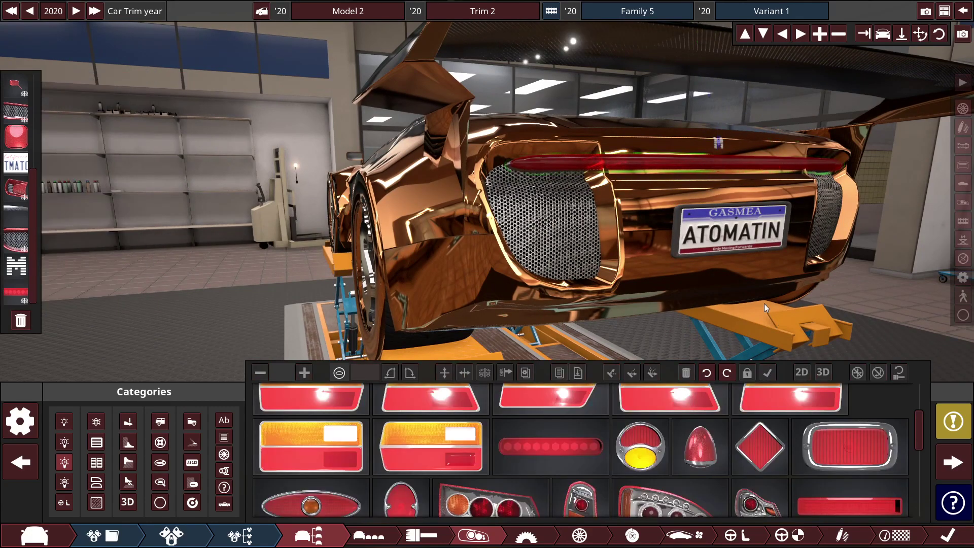
- Orbit the camera to review the car from the front and side
{"action": "mouse_move", "coordinate": [764, 304]}
{"action": "left_mouse_down"}
{"action": "mouse_move", "coordinate": [527, 348]}
{"action": "mouse_move", "coordinate": [202, 284]}
{"action": "mouse_move", "coordinate": [306, 234]}
{"action": "mouse_move", "coordinate": [45, 252]}
{"action": "mouse_move", "coordinate": [69, 201]}
{"action": "left_mouse_up"}
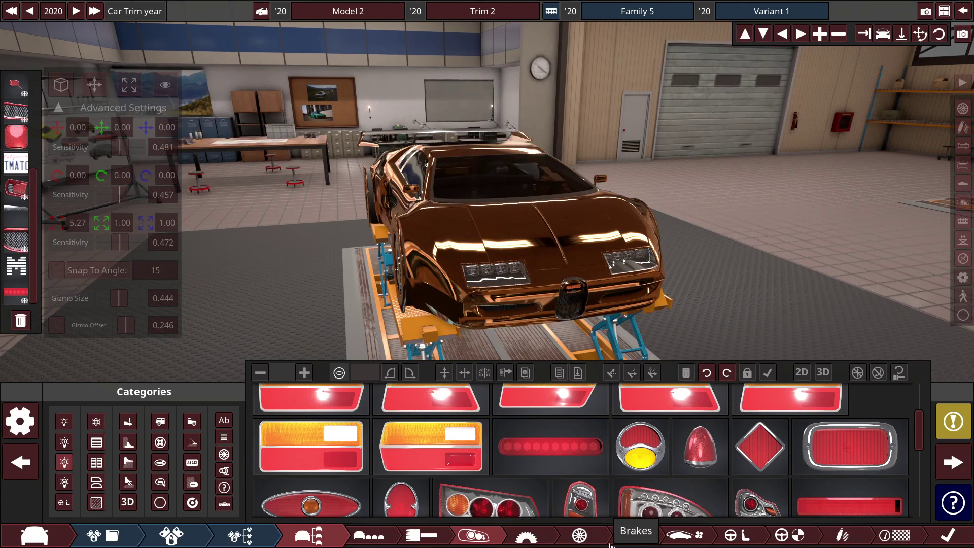
{"action": "left_click_drag", "start_coordinate": [579, 140], "coordinate": [636, 242]}
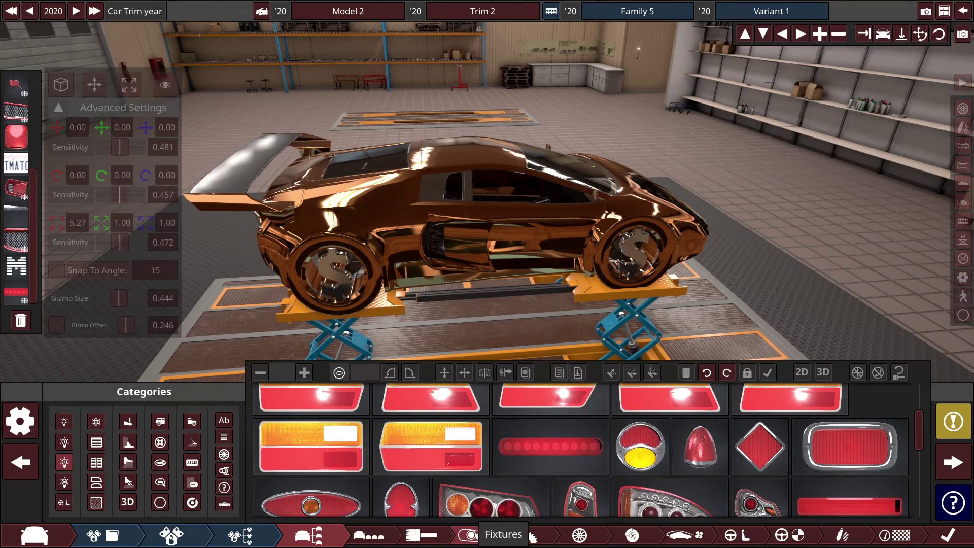
{"action": "left_click", "coordinate": [415, 526]}
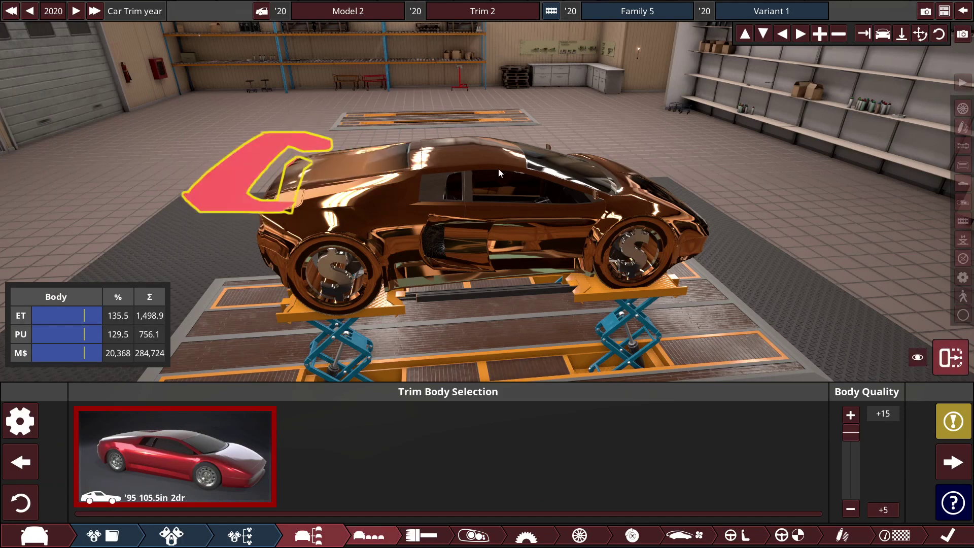
- Move through Testing and the Design summary to the final page and start exporting
{"action": "left_click_drag", "start_coordinate": [666, 224], "coordinate": [834, 189]}
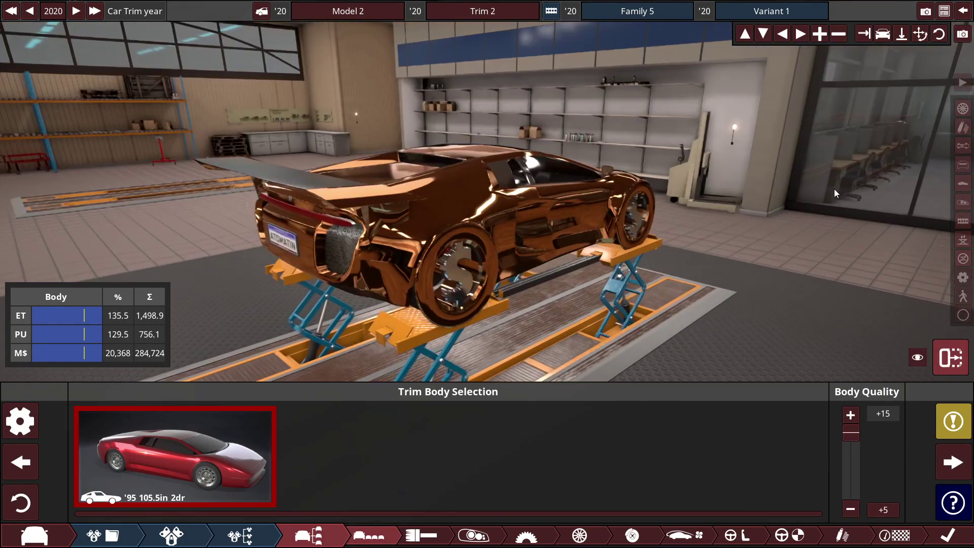
{"action": "left_click", "coordinate": [902, 536]}
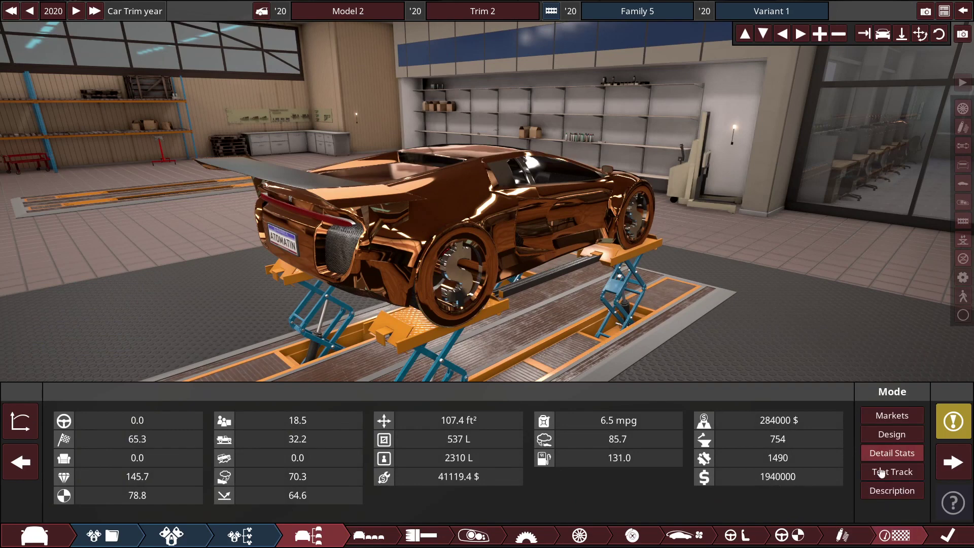
{"action": "left_click", "coordinate": [904, 436]}
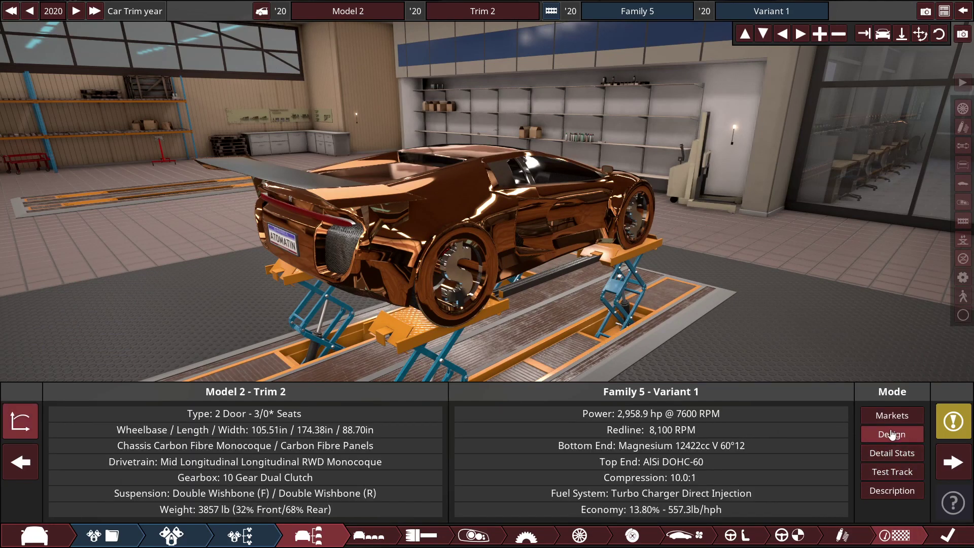
{"action": "left_click", "coordinate": [933, 538]}
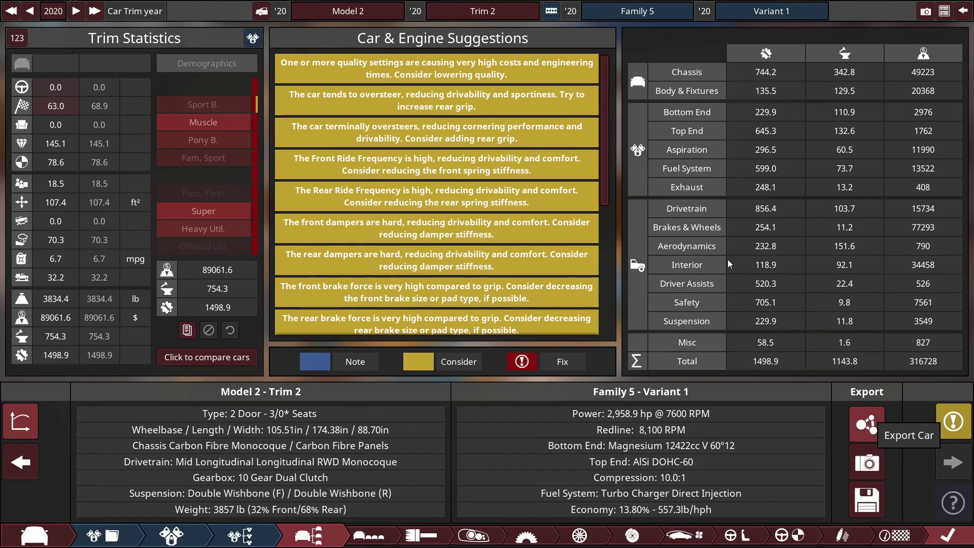
{"action": "left_click", "coordinate": [867, 423]}
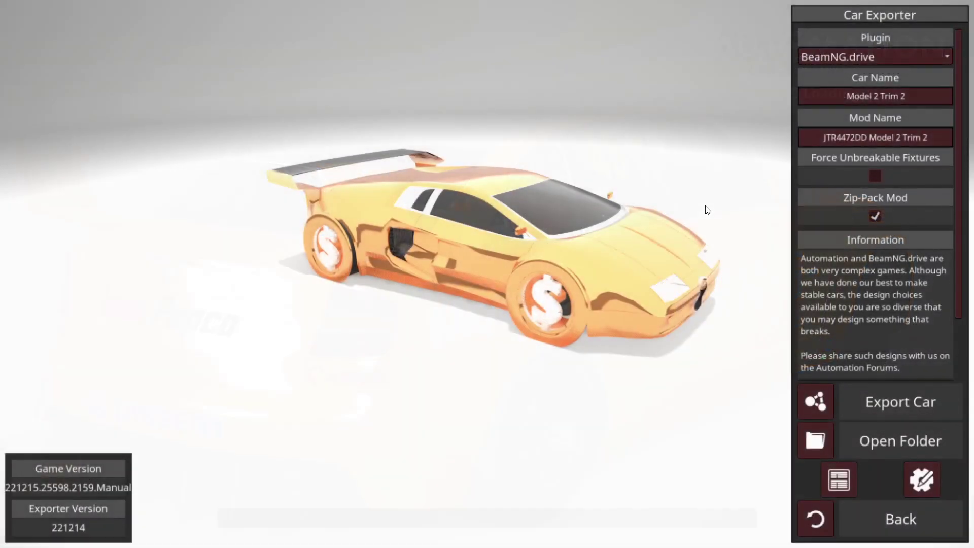
- Replace the car name with a custom Chiron-themed edition name
{"action": "left_click_drag", "start_coordinate": [383, 198], "coordinate": [104, 187]}
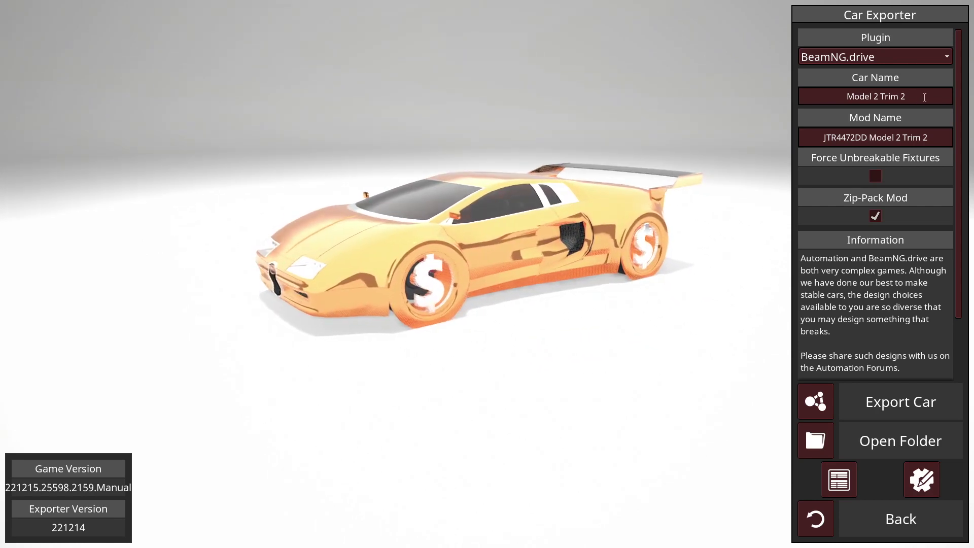
{"action": "double_click", "coordinate": [875, 96]}
{"action": "key", "text": "BackSpace"}
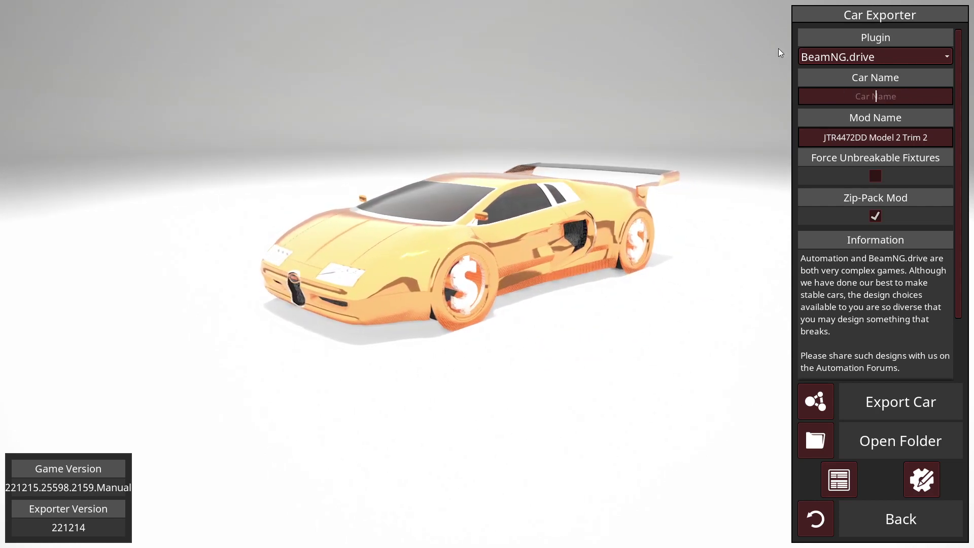
{"action": "type", "text": "Moo"}
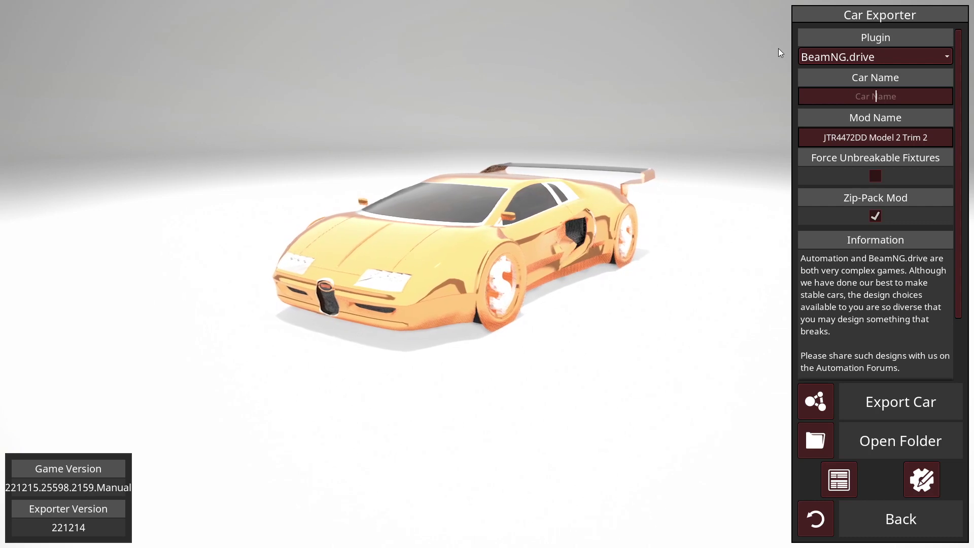
{"action": "type", "text": "ters "}
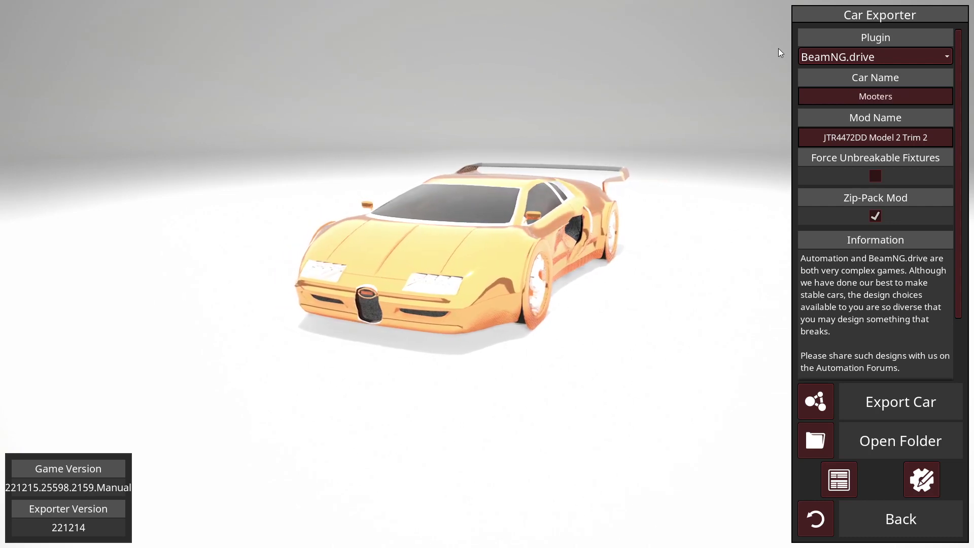
{"action": "type", "text": "E"}
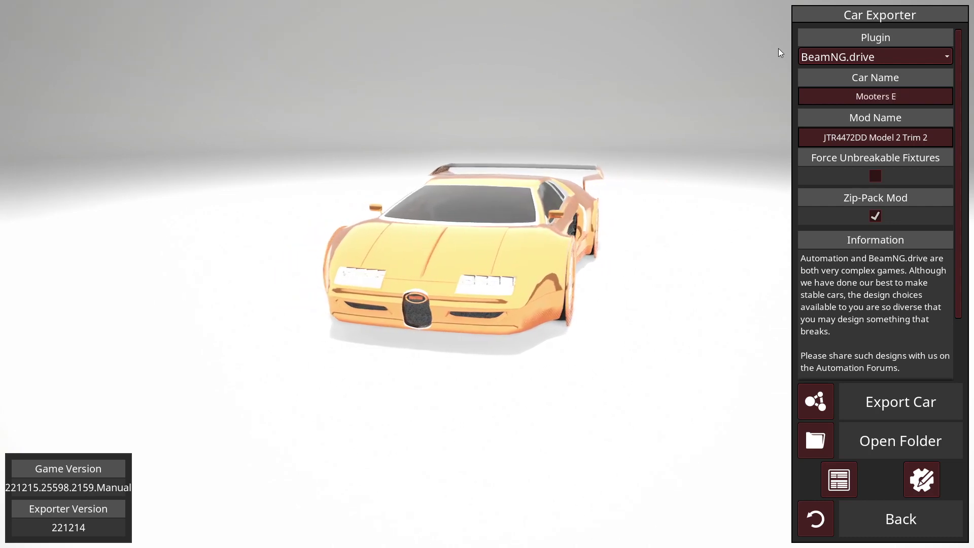
{"action": "type", "text": "BCh"}
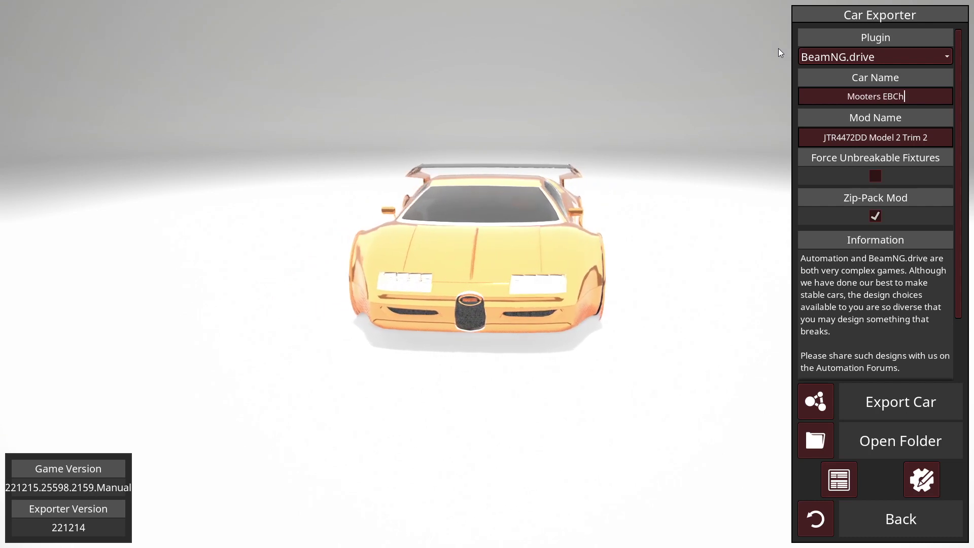
{"action": "type", "text": "iron ()"}
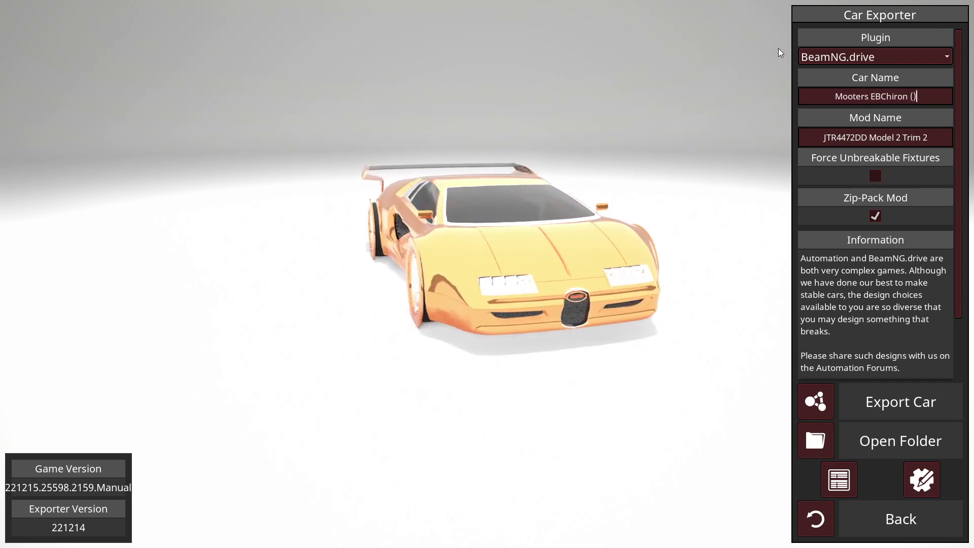
{"action": "key", "text": "Left"}
{"action": "type", "text": "Andrew Tate "}
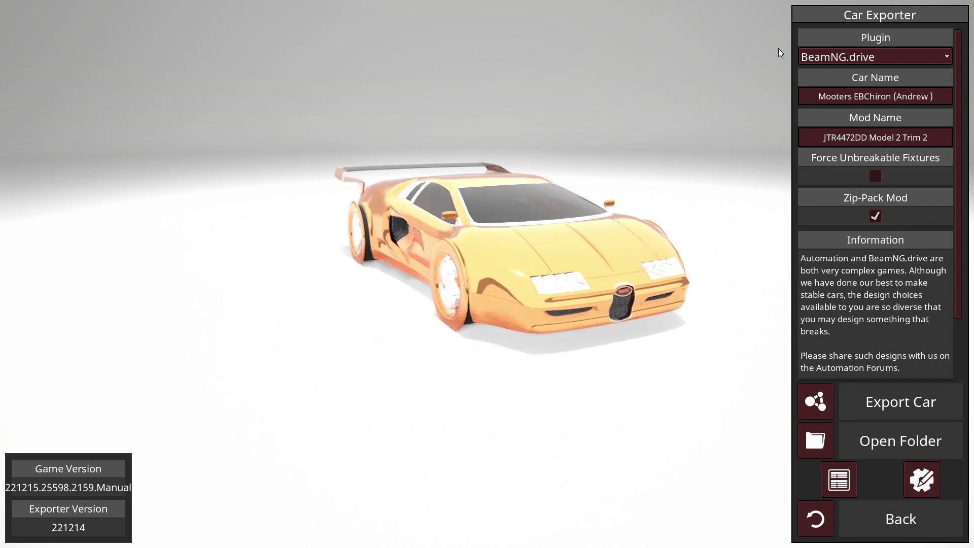
{"action": "type", "text": "edition"}
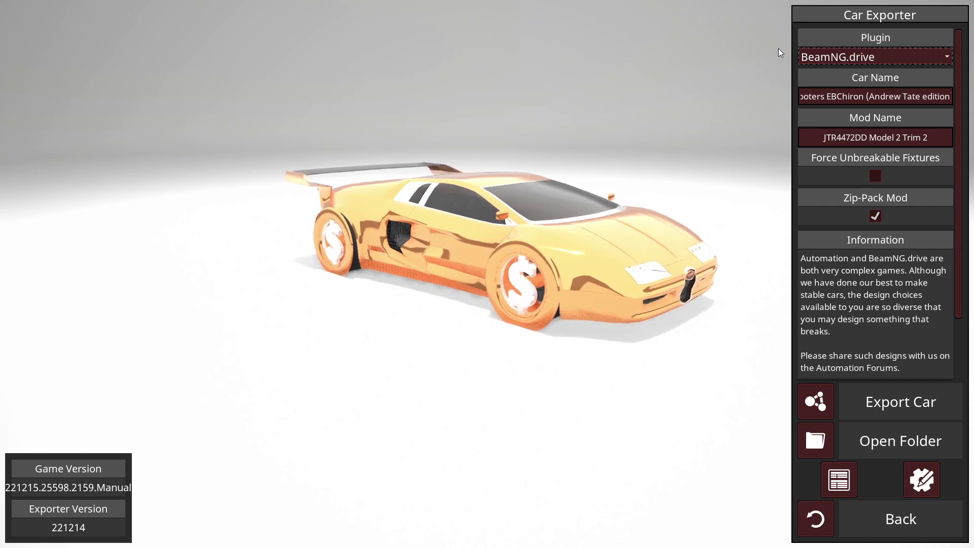
{"action": "double_click", "coordinate": [949, 97]}
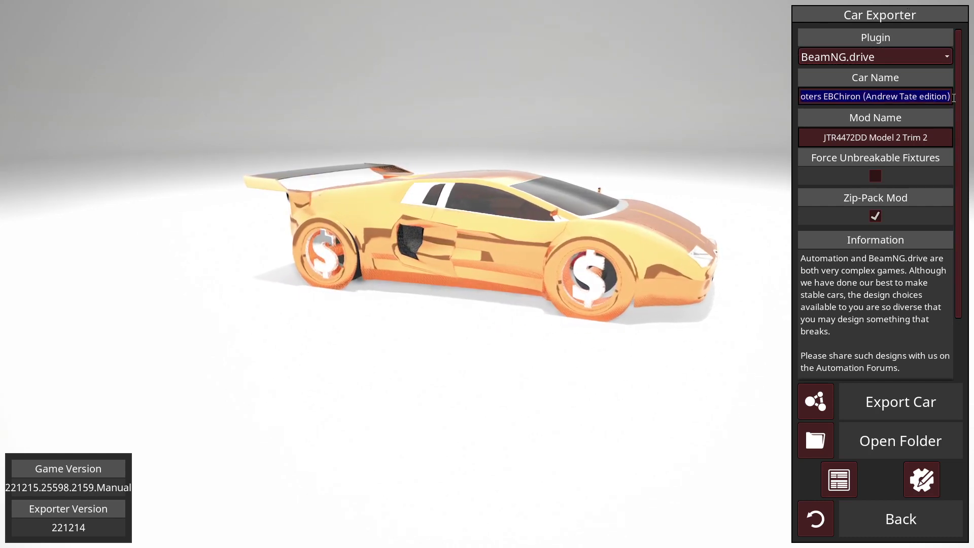
- Copy the car name into Mod Name and tick Force Unbreakable Fixtures
{"action": "key", "text": "ctrl+c"}
{"action": "double_click", "coordinate": [920, 137]}
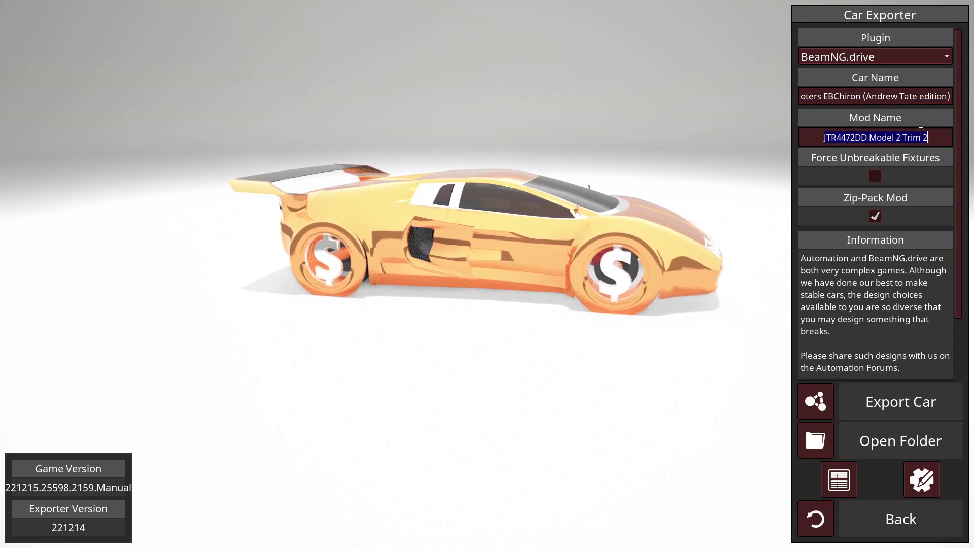
{"action": "key", "text": "ctrl+v"}
{"action": "left_click", "coordinate": [876, 177]}
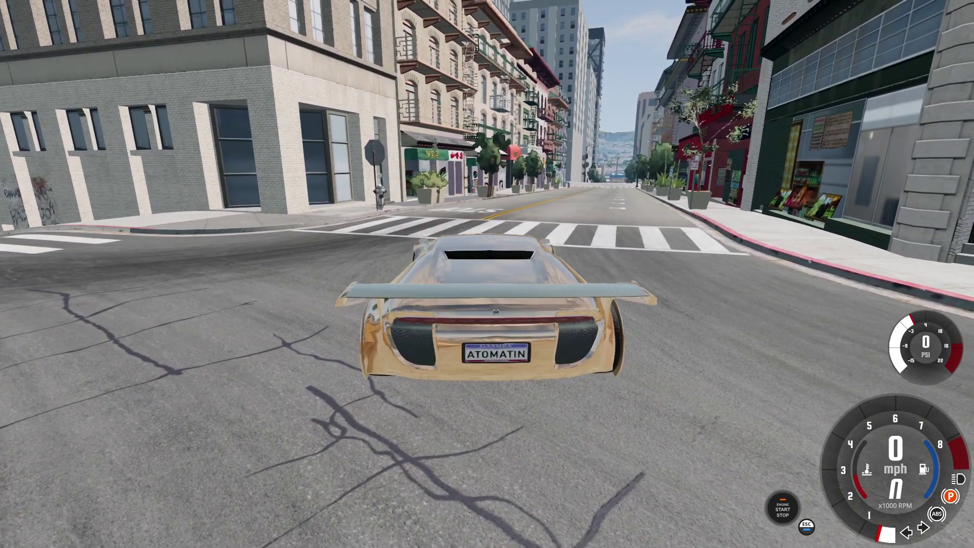
- Release the parking brake, select sport first gear and pull away from the crossing
{"action": "key", "text": "p"}
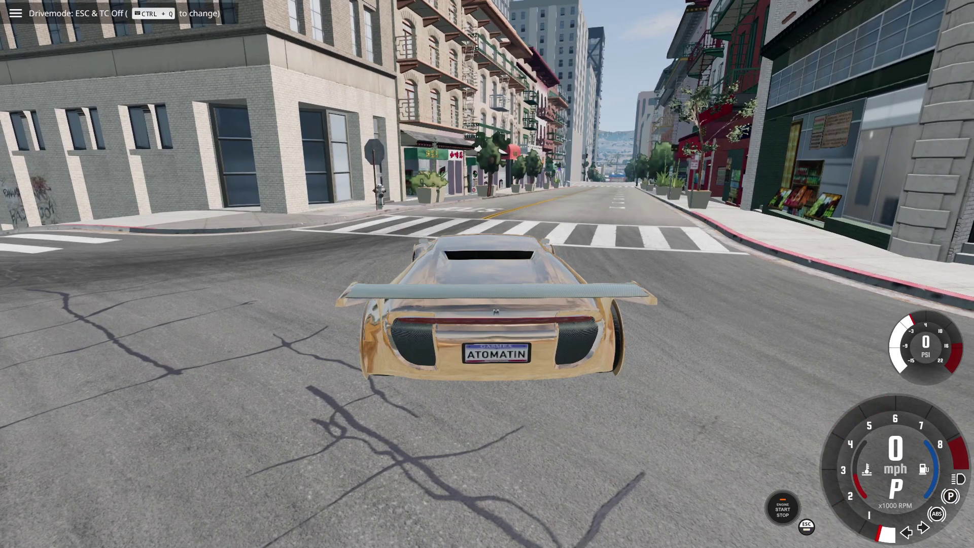
{"action": "key", "text": "x"}
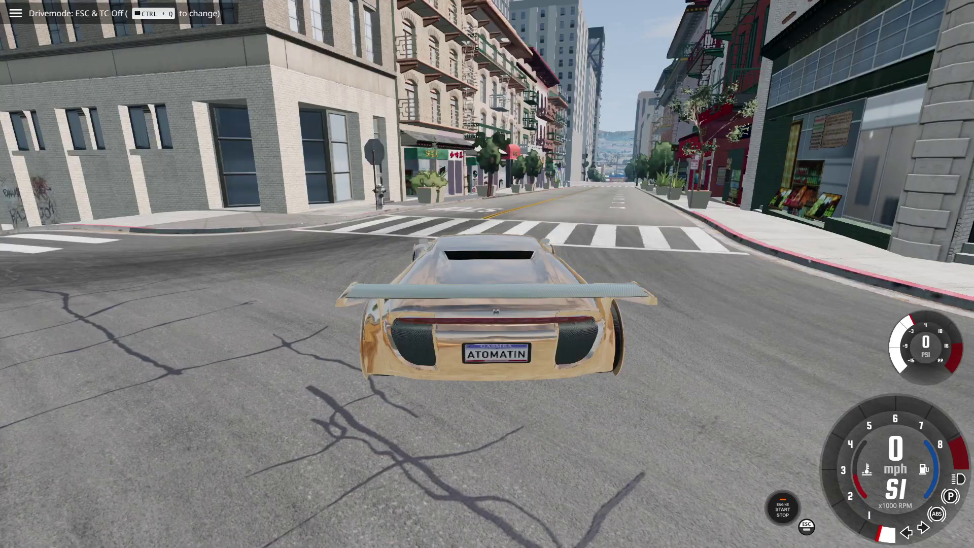
{"action": "key", "text": "Up"}
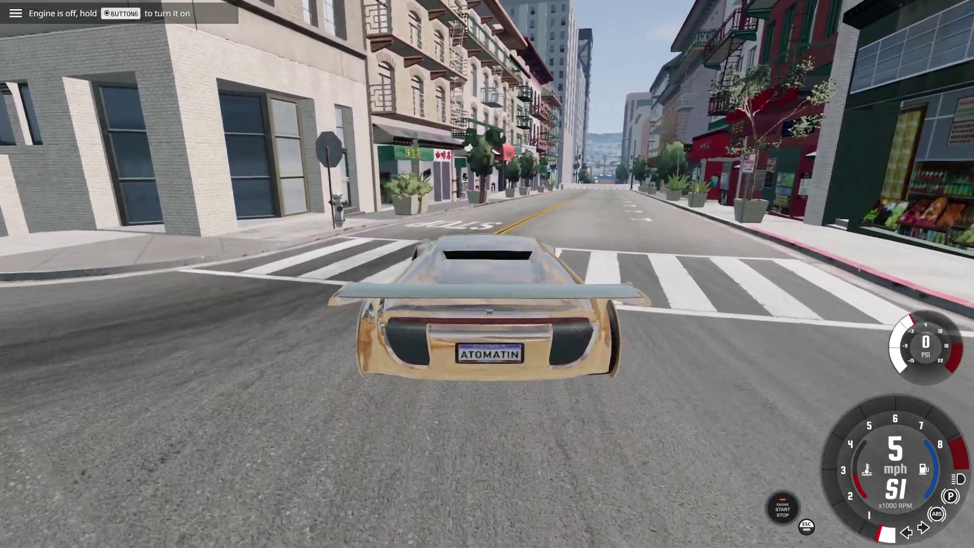
- Accelerate down the street past the crosswalk, drifting and recovering, to over 60 mph
{"action": "key", "text": "Up"}
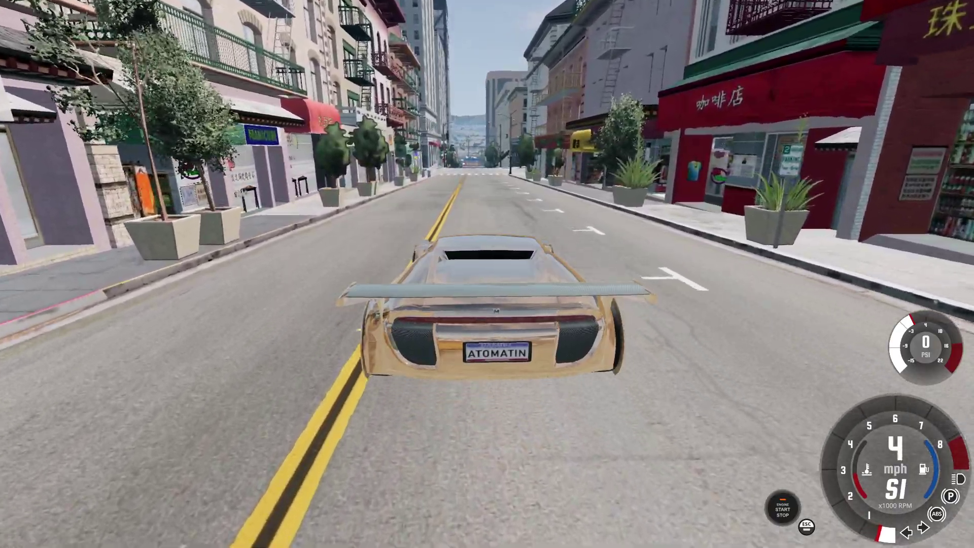
{"action": "key", "text": "Up"}
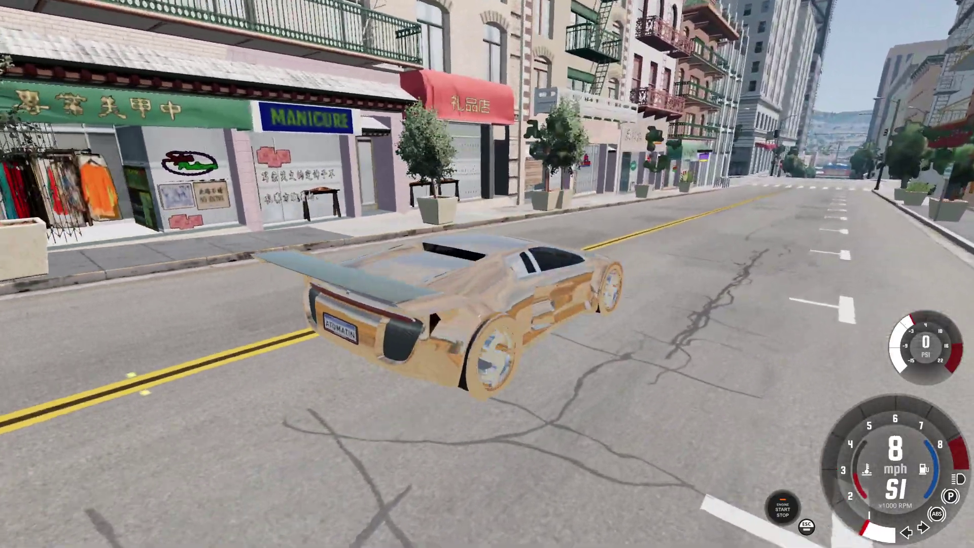
{"action": "key", "text": "Up"}
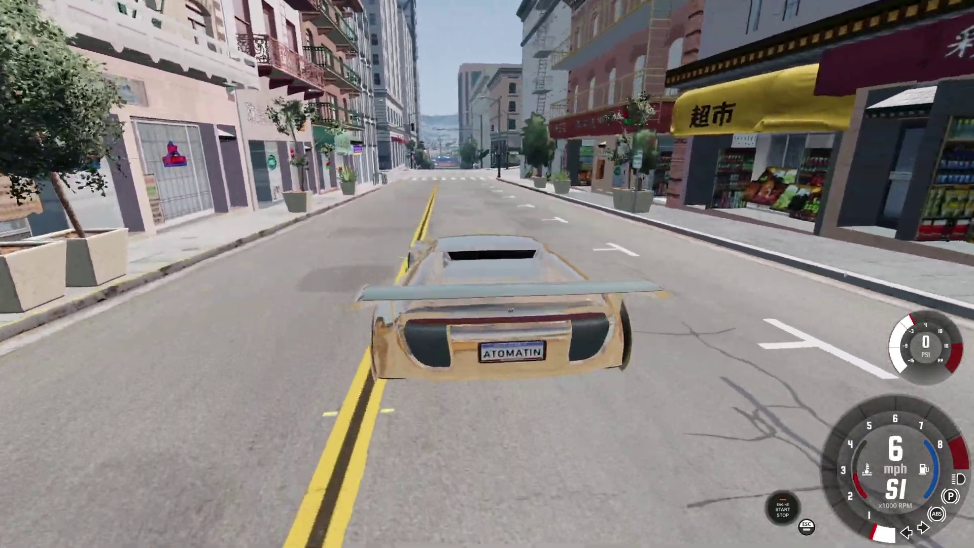
{"action": "key", "text": "Up"}
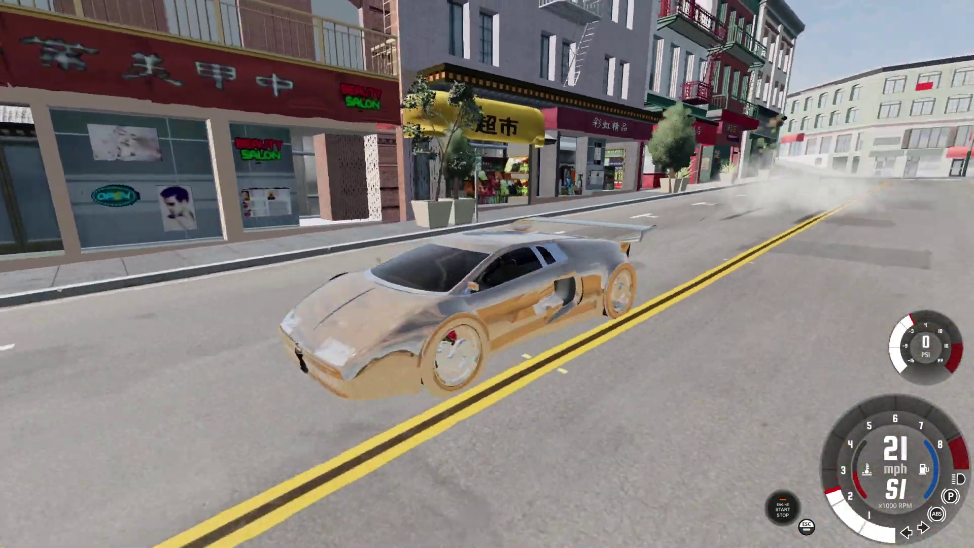
{"action": "key", "text": "Up"}
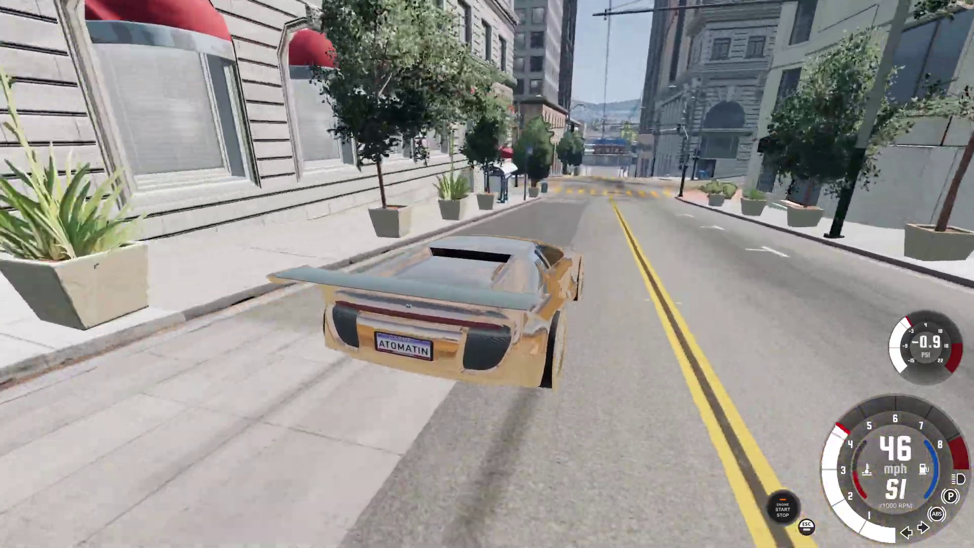
{"action": "key", "text": "Up"}
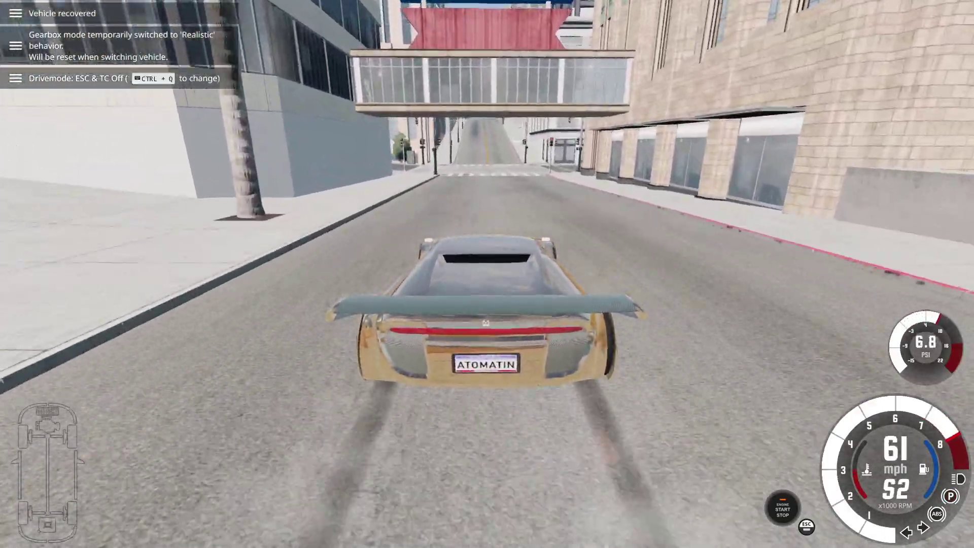
- Turn right at the intersection, speed along the straight and spin out
{"action": "key", "text": "Right"}
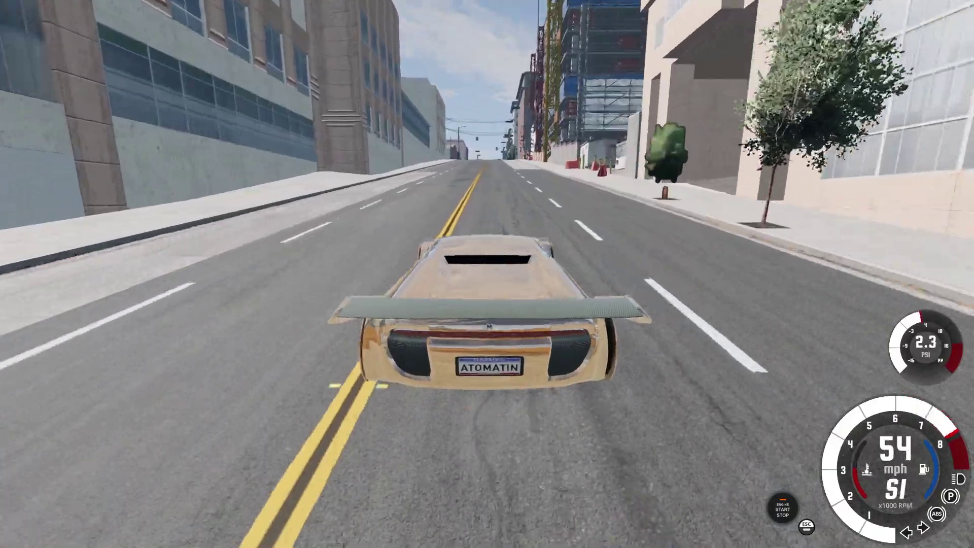
{"action": "key", "text": "Up"}
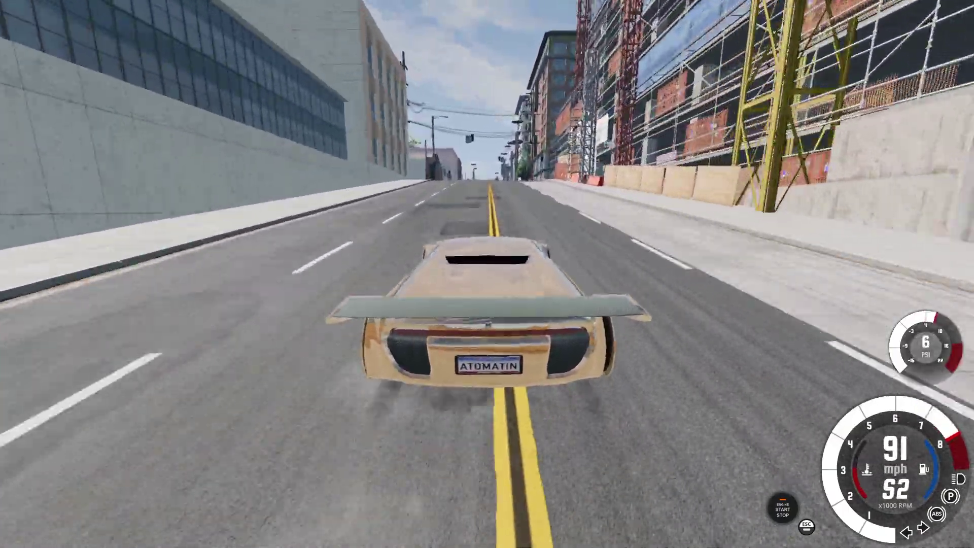
{"action": "key", "text": "space"}
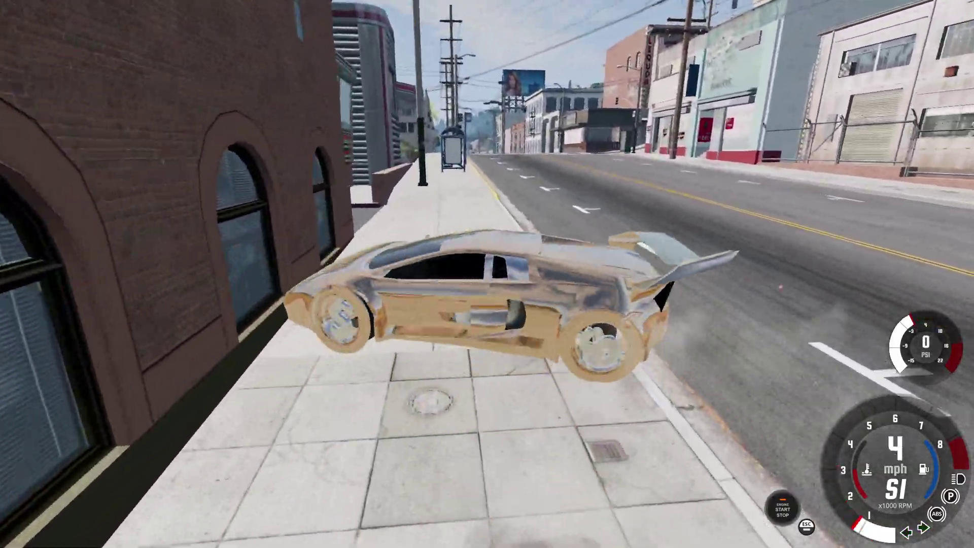
- Recover the crashed car, reverse off the sidewalk and drive on down the street
{"action": "key", "text": "Insert"}
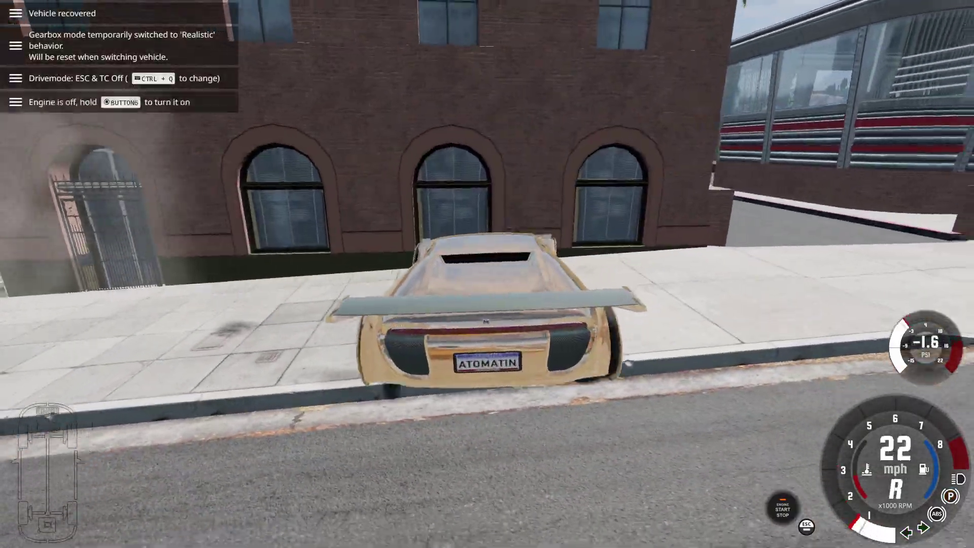
{"action": "key", "text": "Down"}
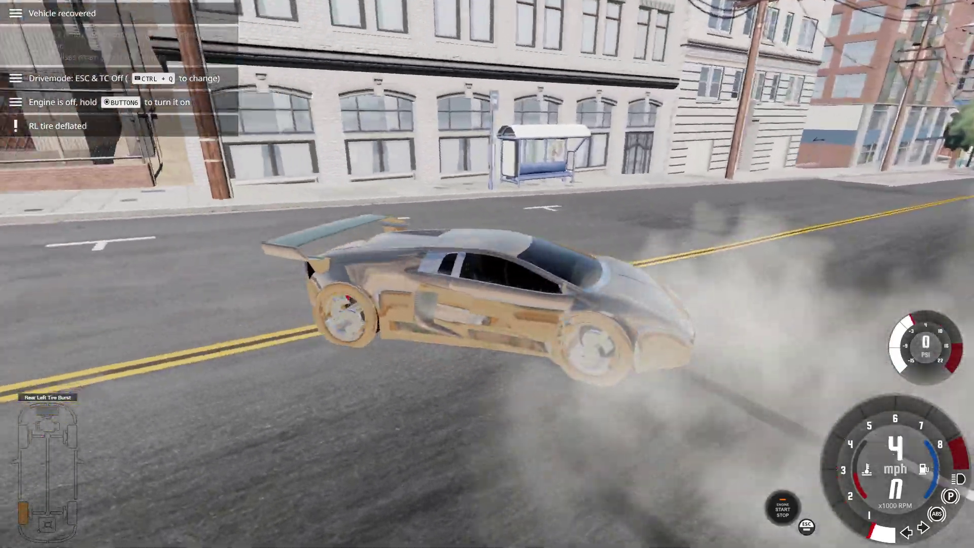
{"action": "key", "text": "Up"}
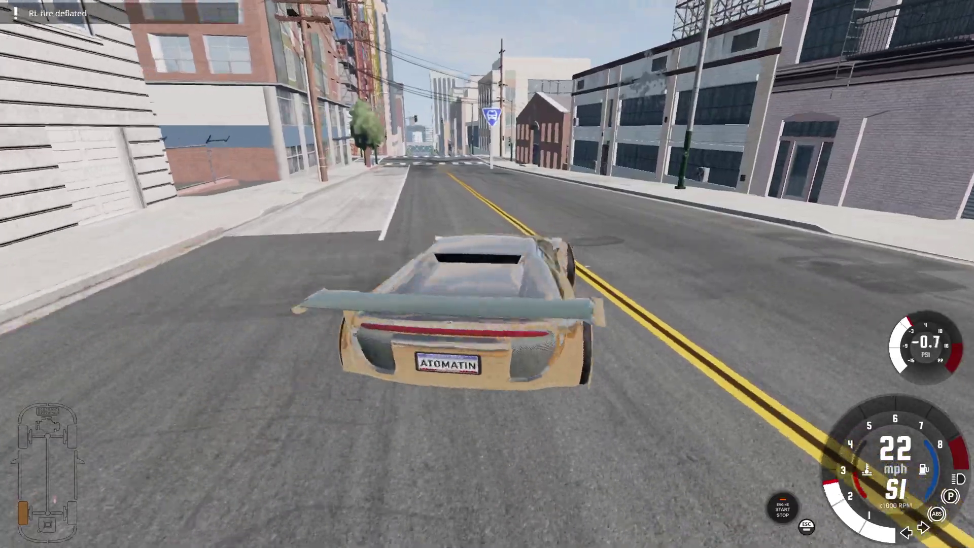
{"action": "key", "text": "Up"}
{"action": "key", "text": "Up"}
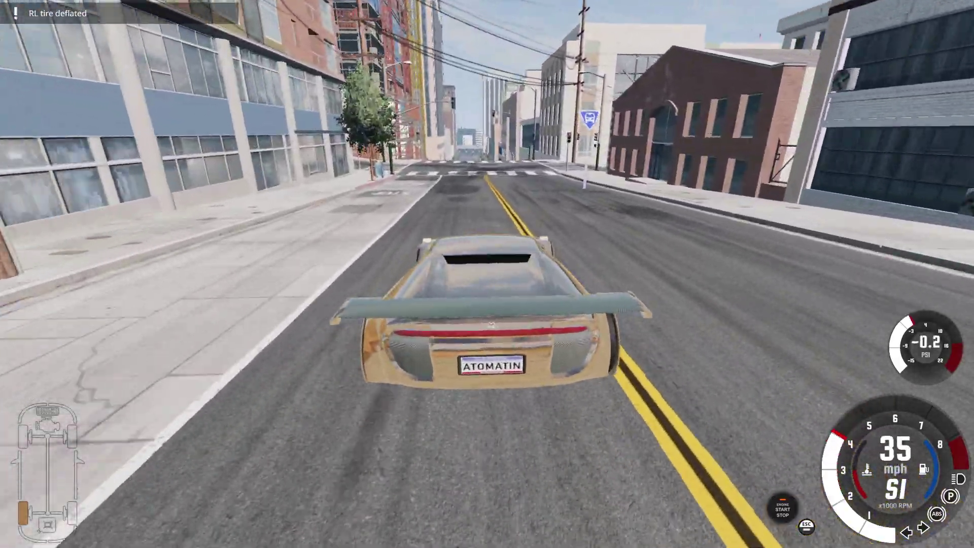
{"action": "key", "text": "Up"}
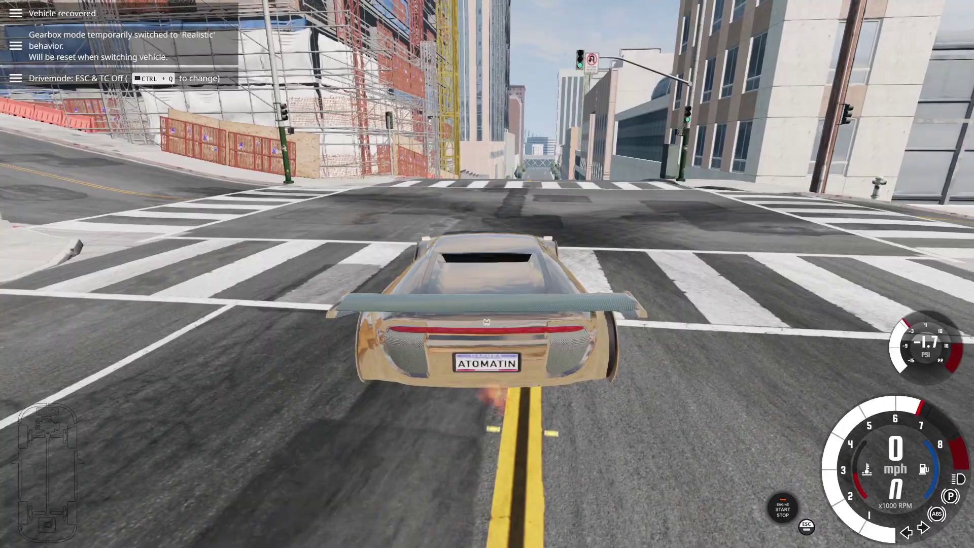
- Accelerate through the intersection and down the city street past 100 mph
{"action": "key", "text": "Up"}
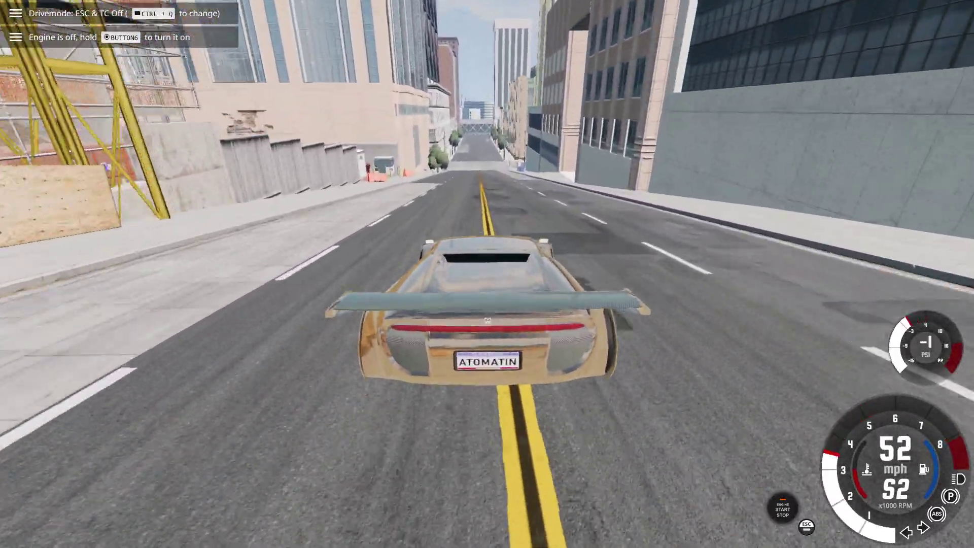
{"action": "key", "text": "Up"}
{"action": "key", "text": "Up"}
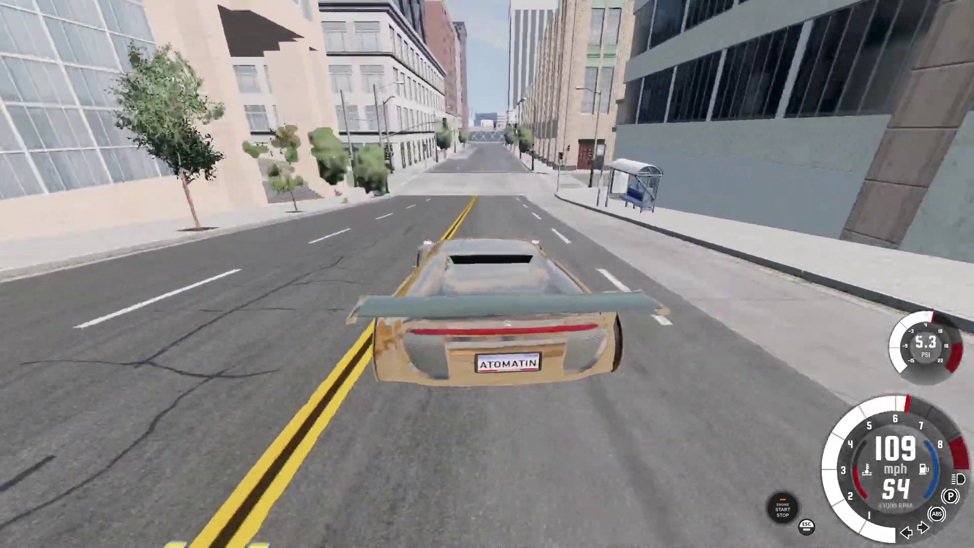
{"action": "key", "text": "Up"}
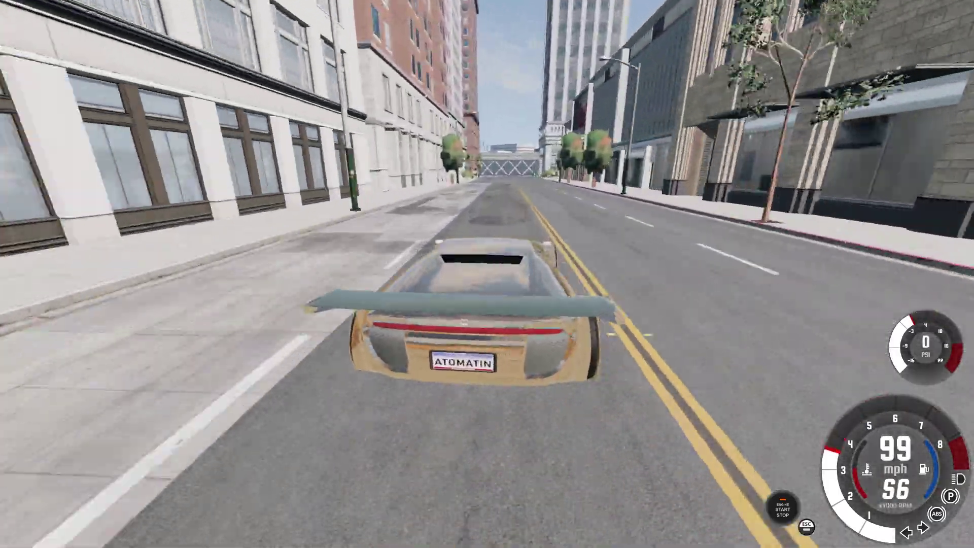
{"action": "key", "text": "Up"}
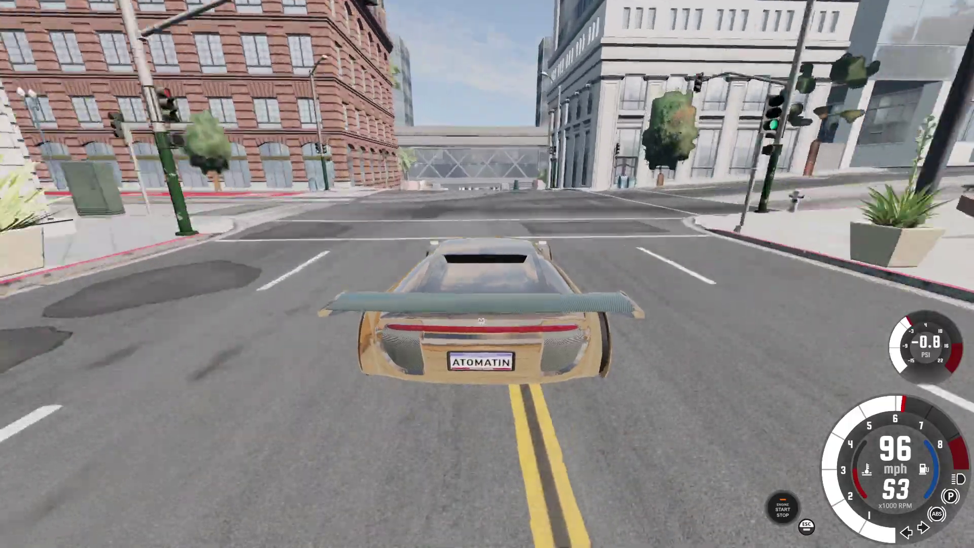
- Slow for the left-hand corner, recover after spinning out, and drive on
{"action": "key", "text": "Down"}
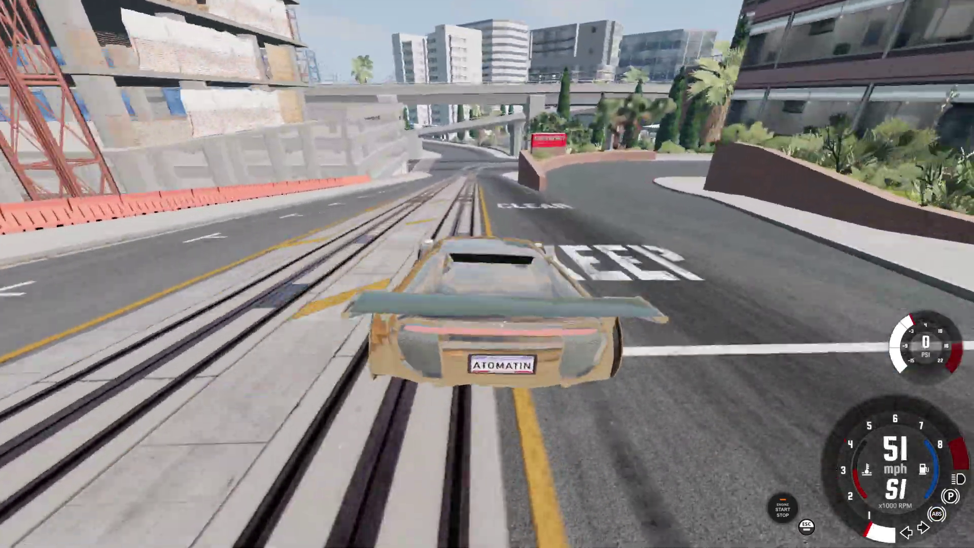
{"action": "key", "text": "Up"}
{"action": "key", "text": "Left"}
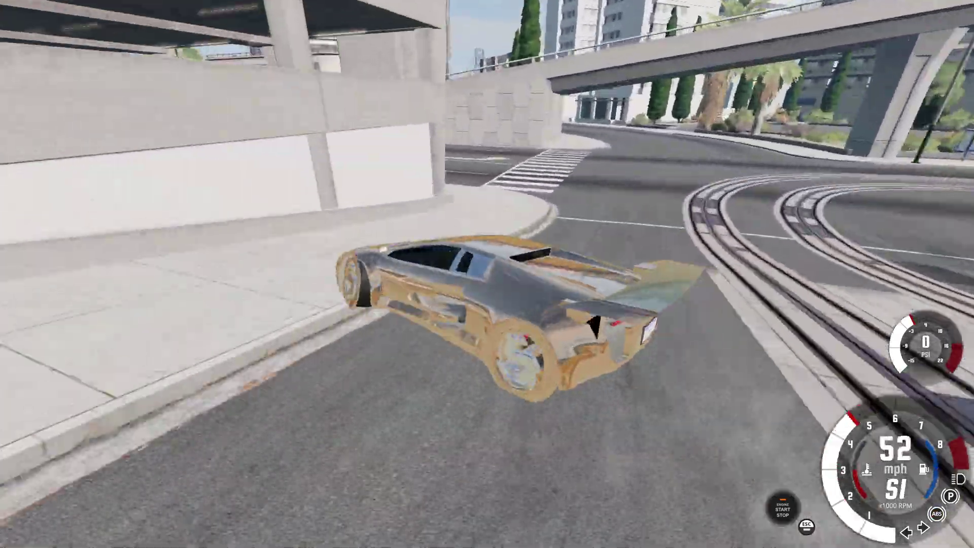
{"action": "key", "text": "Insert"}
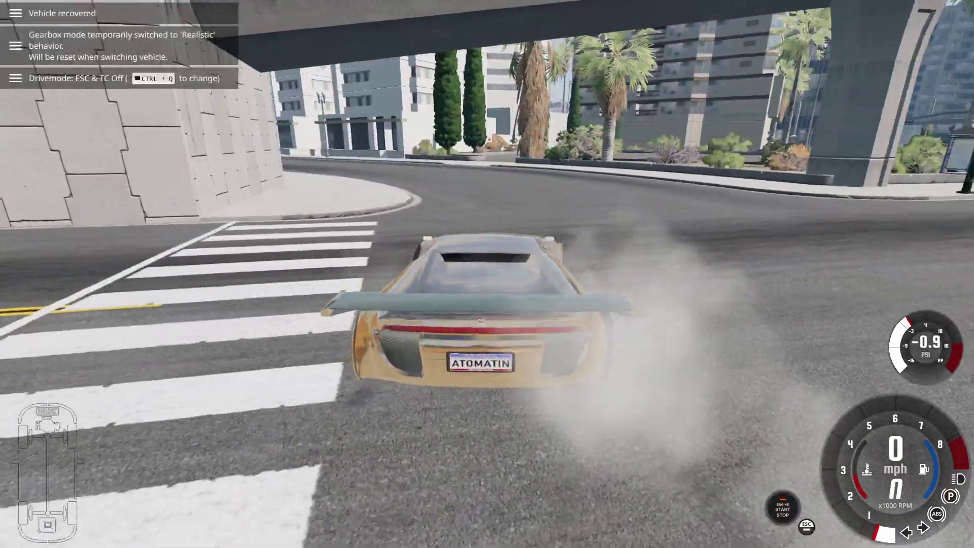
{"action": "key", "text": "Up"}
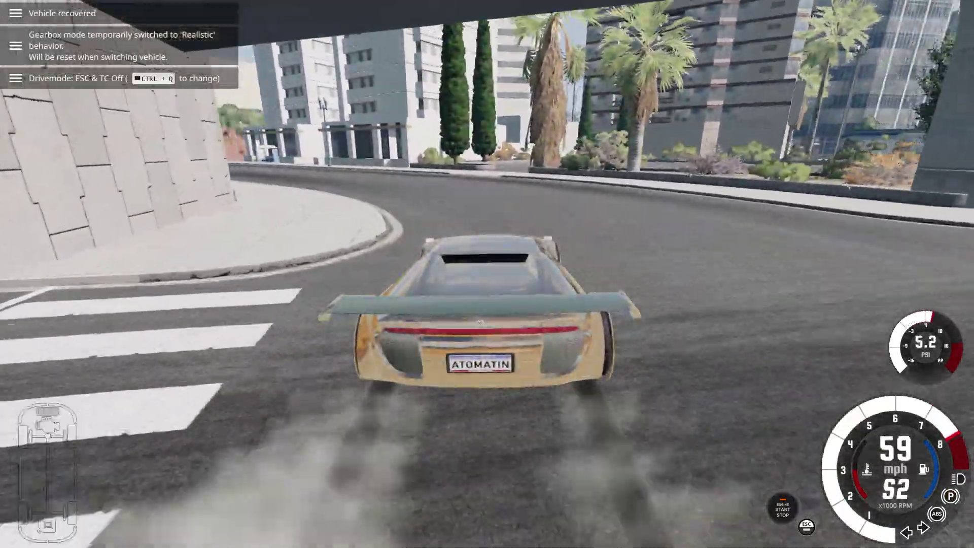
{"action": "key", "text": "Up"}
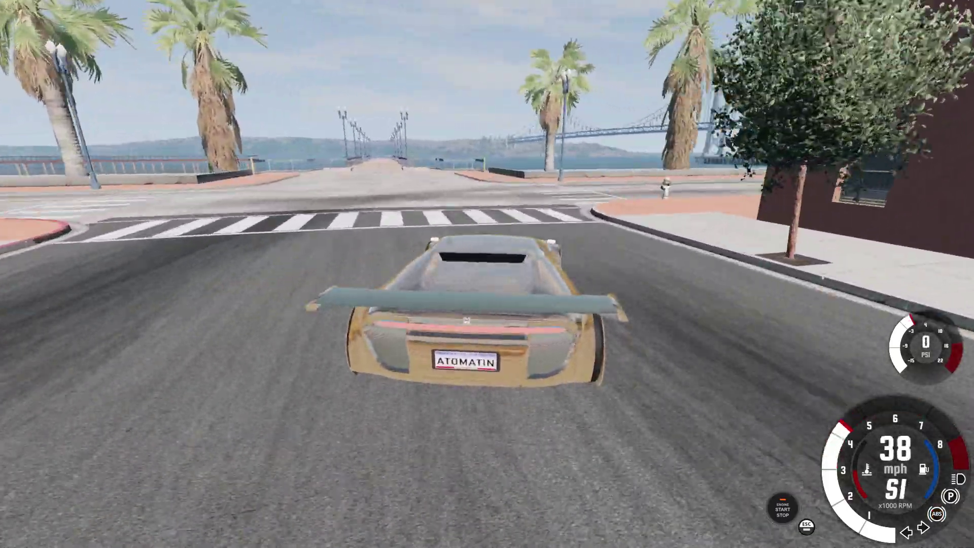
- Turn right on the waterfront road, spin, reverse and straighten the car out
{"action": "key", "text": "Right"}
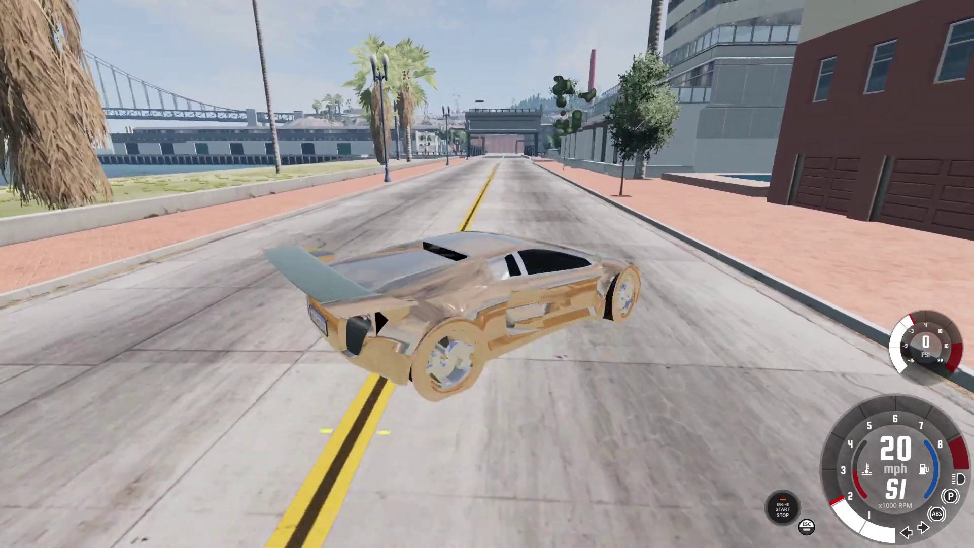
{"action": "key", "text": "Up"}
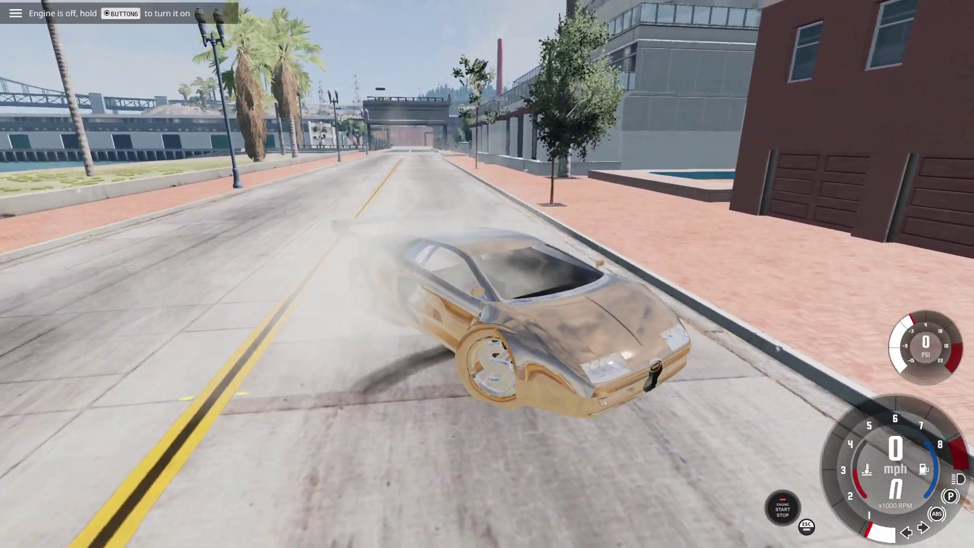
{"action": "key", "text": "Down"}
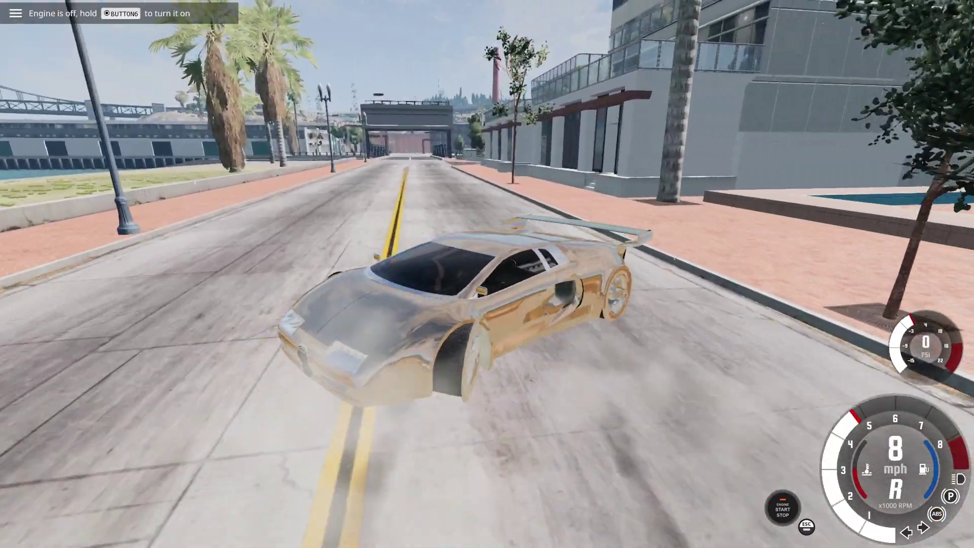
{"action": "key", "text": "Up"}
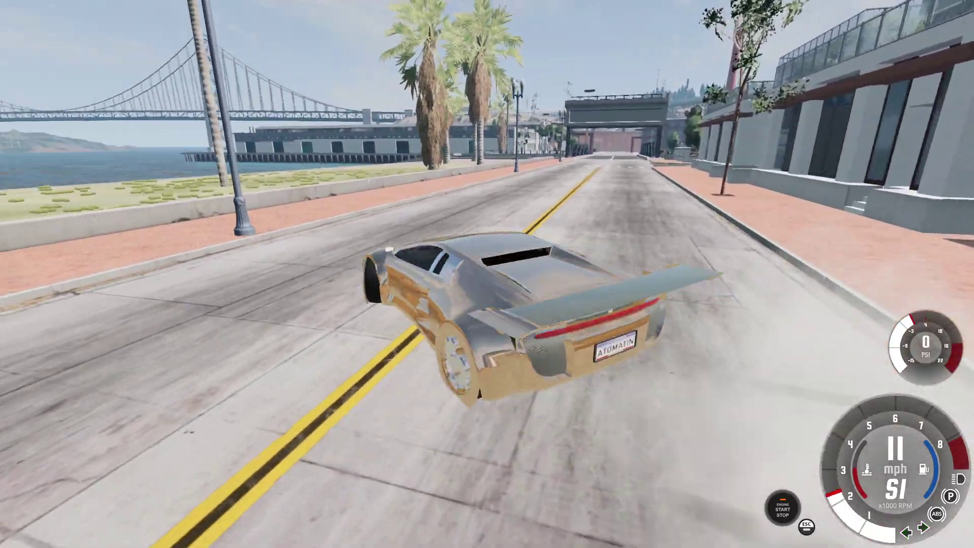
{"action": "key", "text": "Up"}
{"action": "key", "text": "Up"}
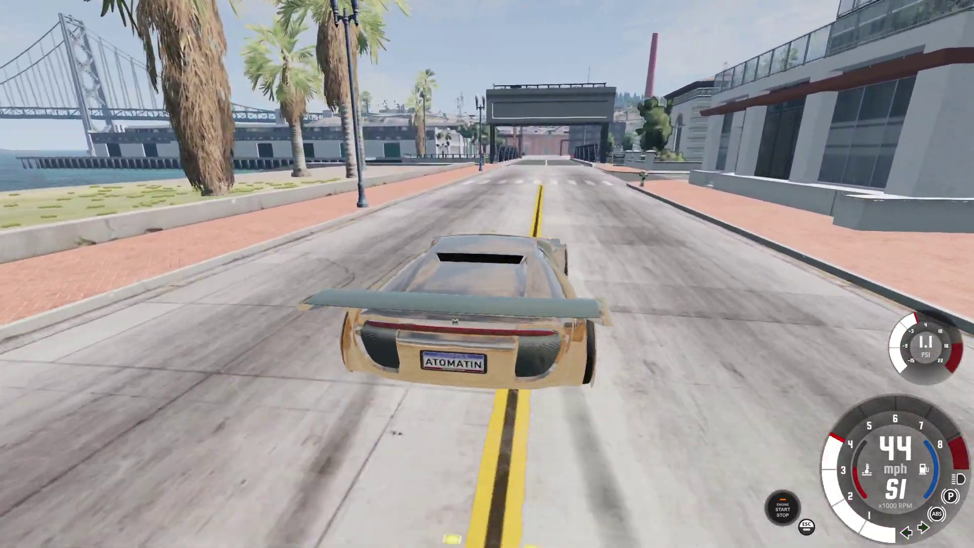
- Drive onto the bridge, spin under hard braking, then continue around the curves
{"action": "key", "text": "Up"}
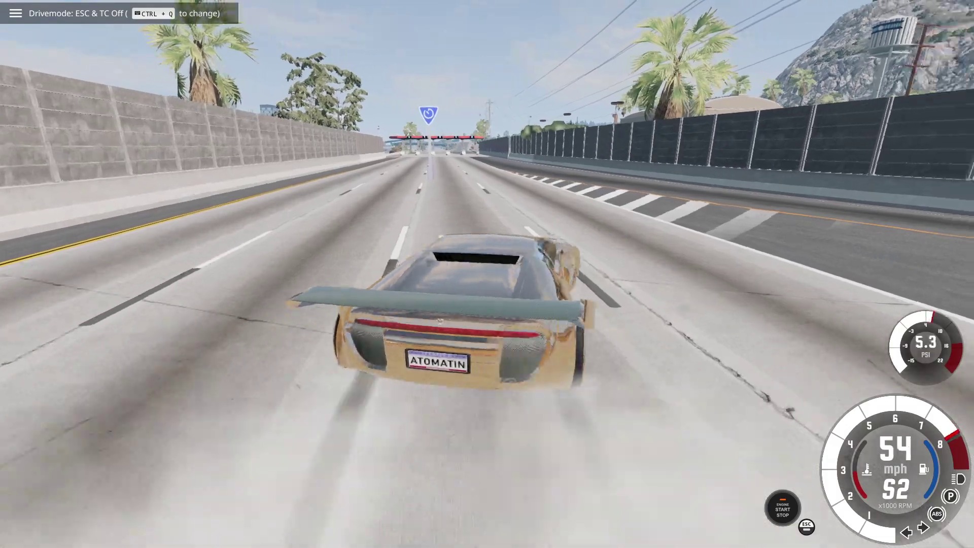
{"action": "key", "text": "space"}
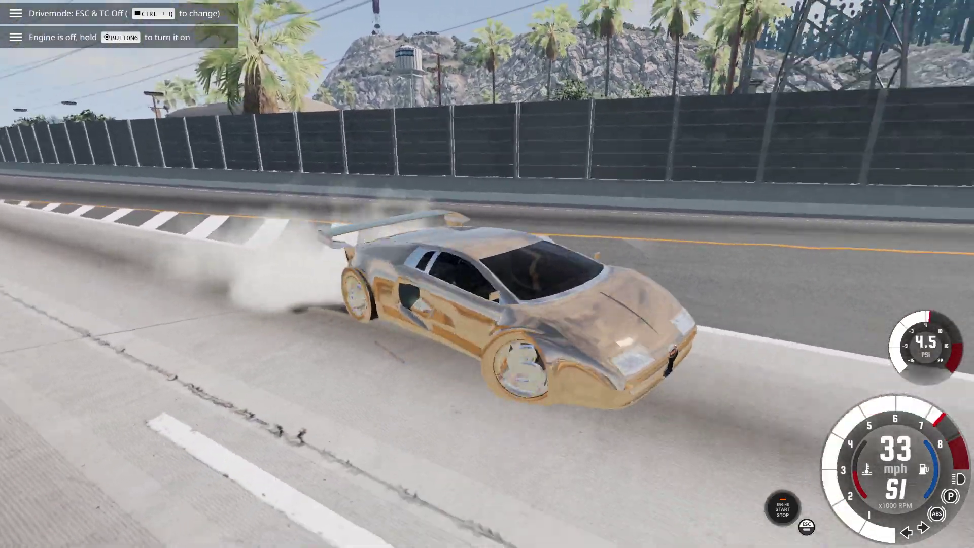
{"action": "key", "text": "Up"}
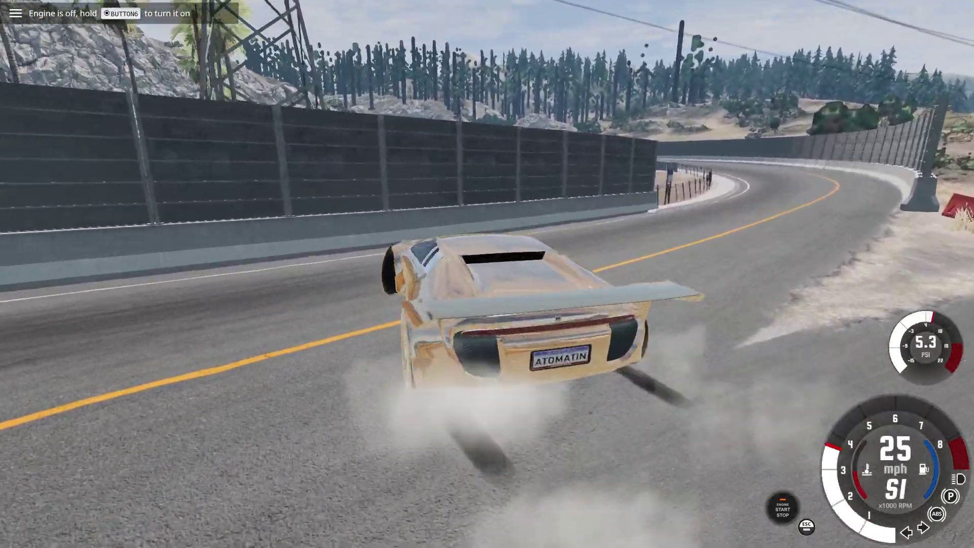
{"action": "key", "text": "Up"}
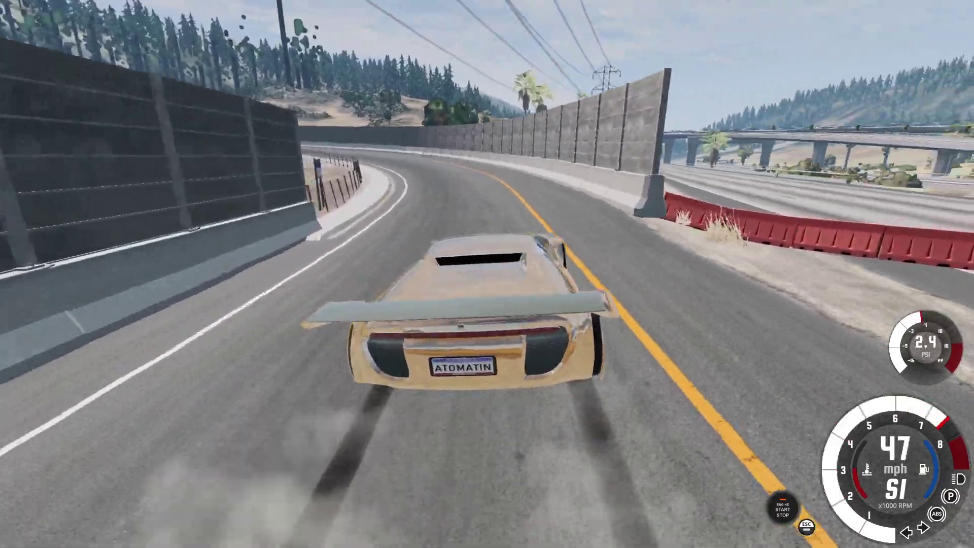
{"action": "key", "text": "Up"}
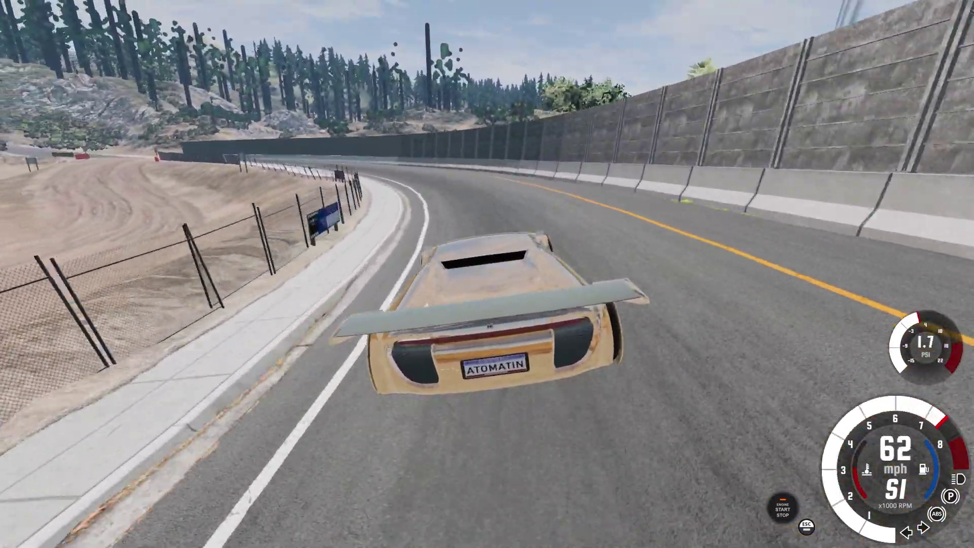
{"action": "key", "text": "Up"}
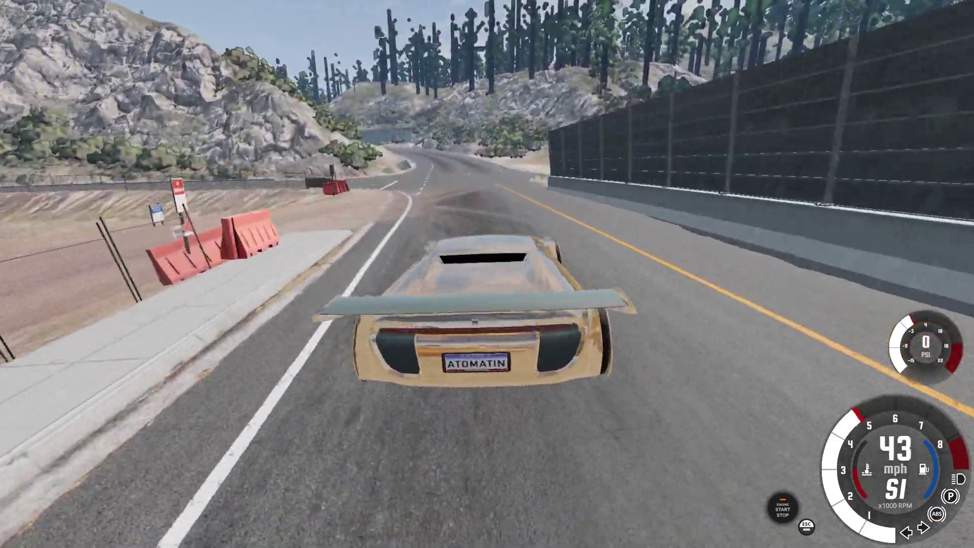
- Turn left at the junction, drive down the hillside road and into the side street
{"action": "key", "text": "Left"}
{"action": "key", "text": "Left"}
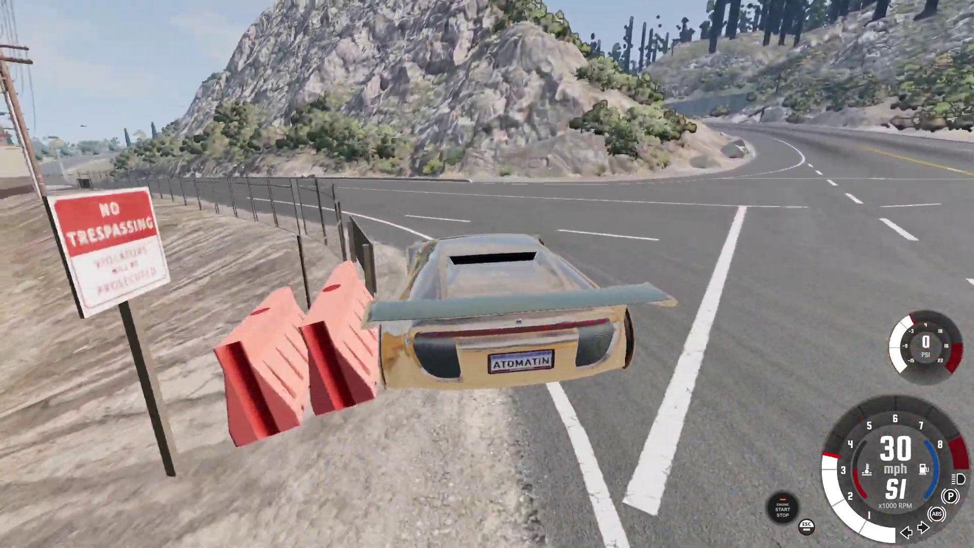
{"action": "key", "text": "Up"}
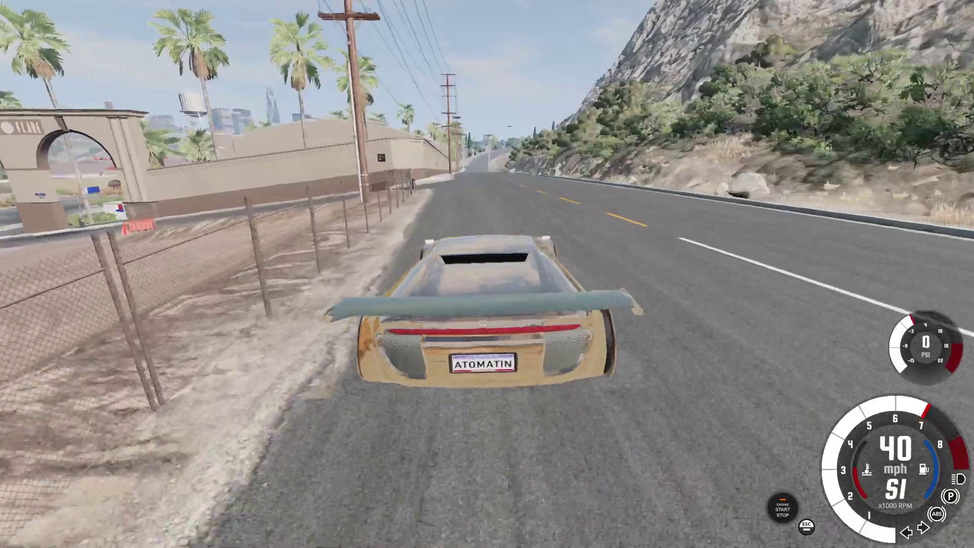
{"action": "key", "text": "Up"}
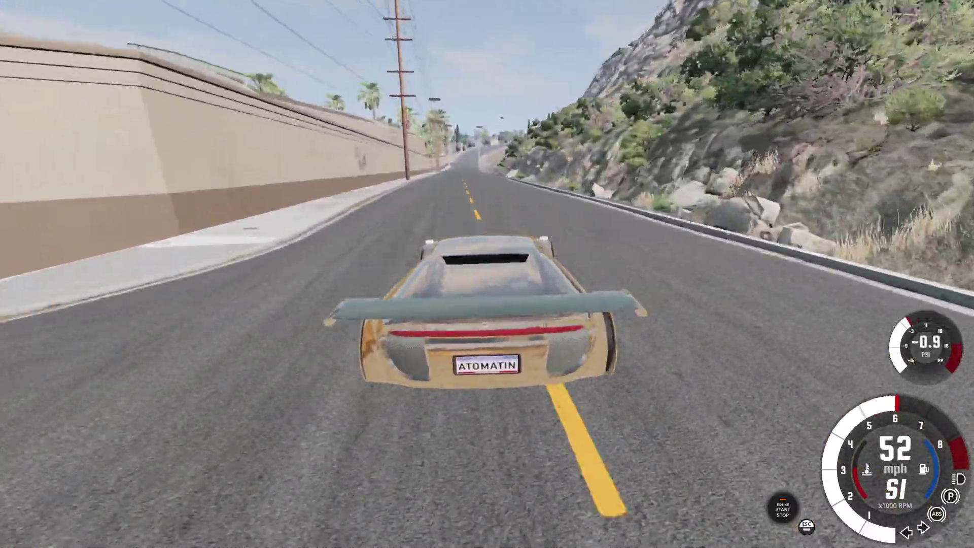
{"action": "key", "text": "Up"}
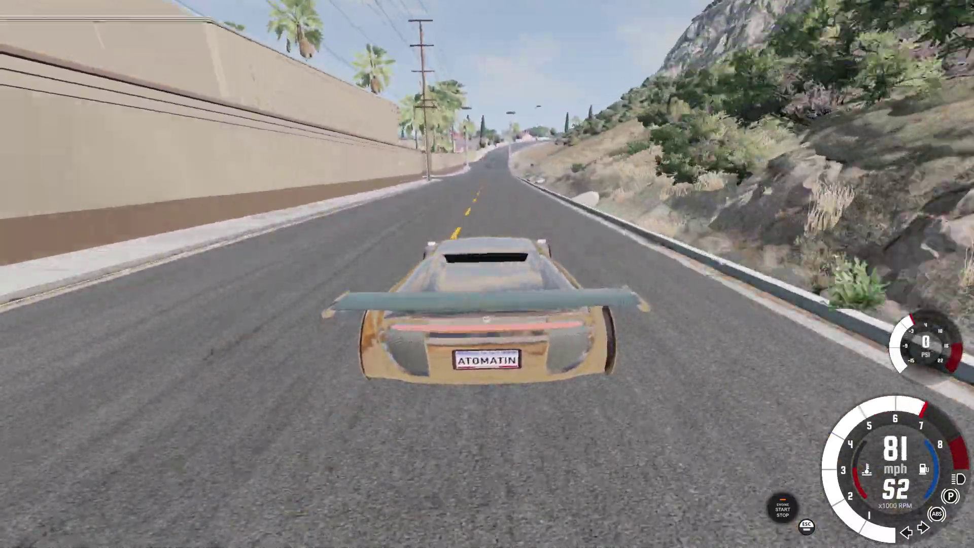
{"action": "key", "text": "Down"}
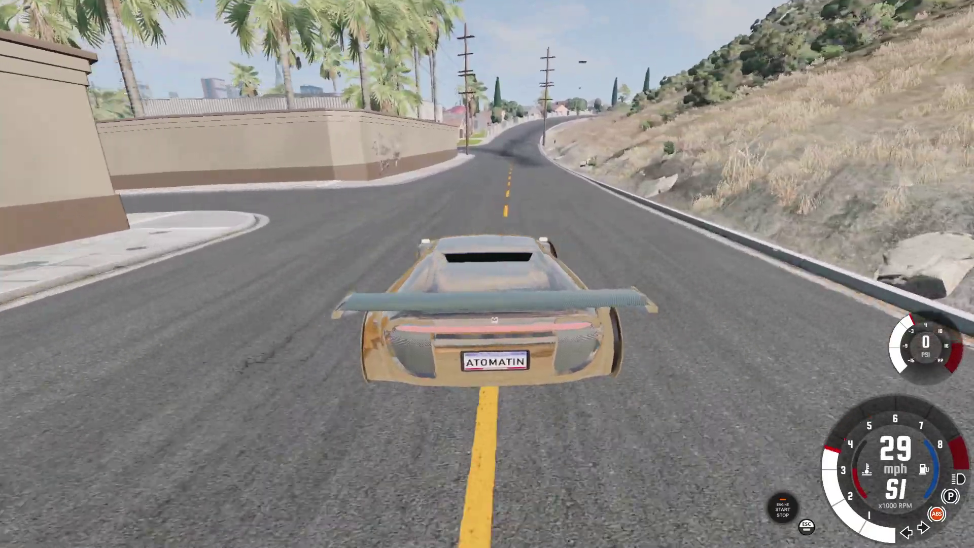
{"action": "key", "text": "Left"}
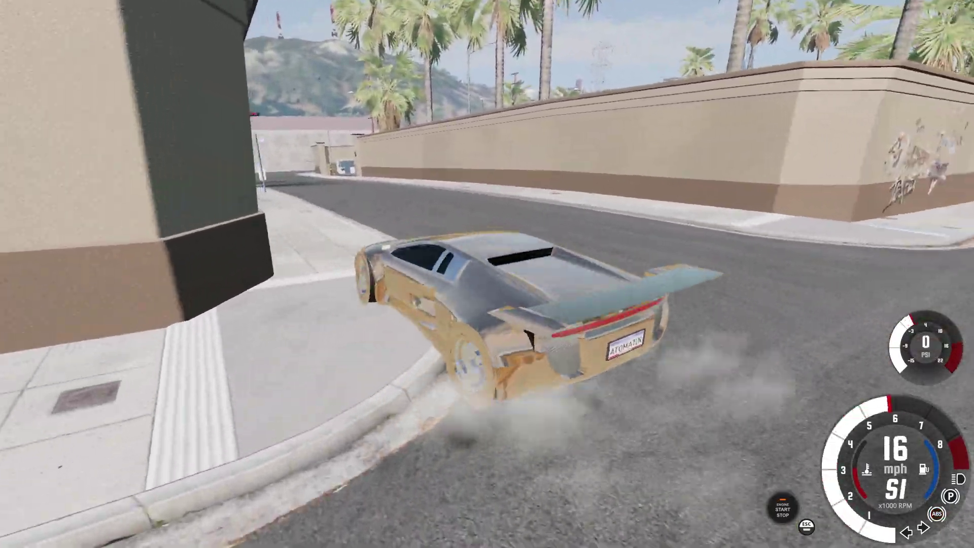
- Drive down the side street and turn right into the parking lot
{"action": "key", "text": "Up"}
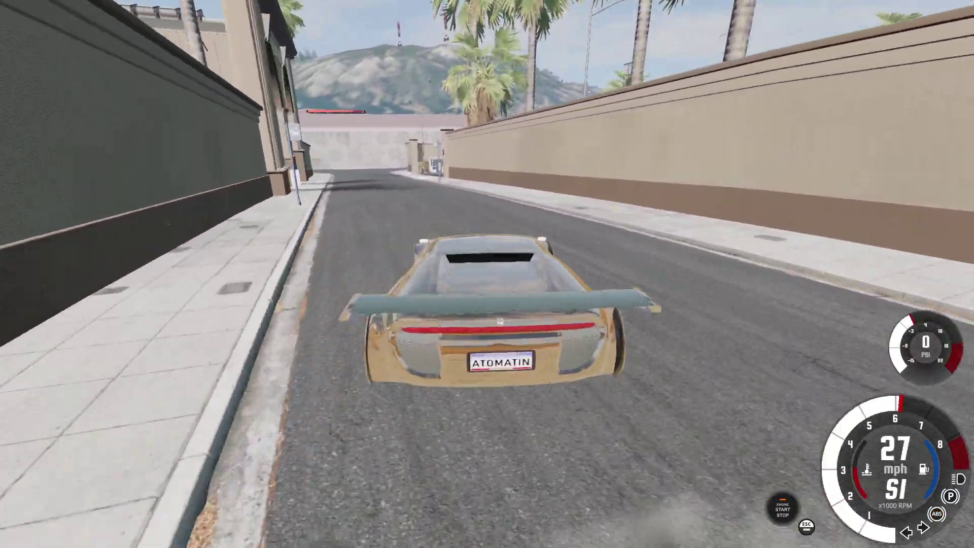
{"action": "key", "text": "Down"}
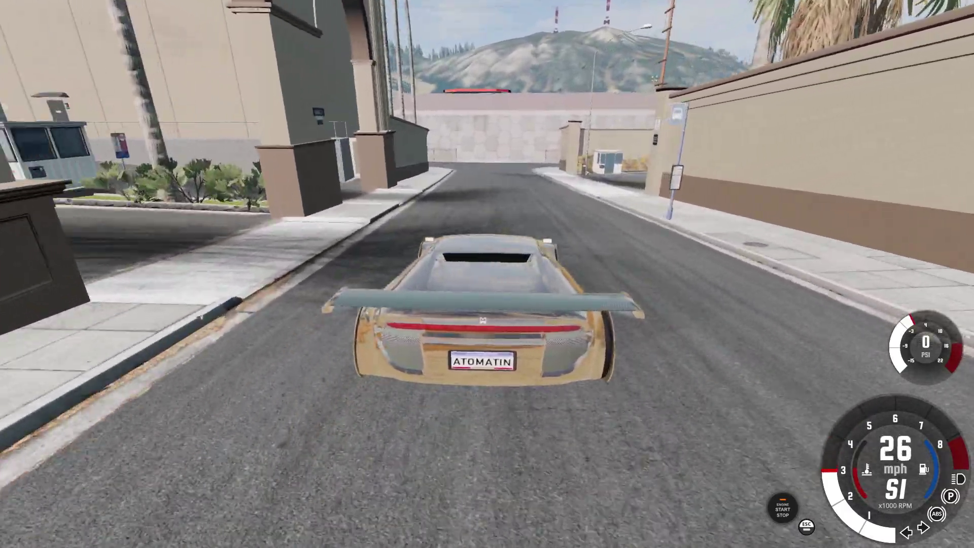
{"action": "key", "text": "Down"}
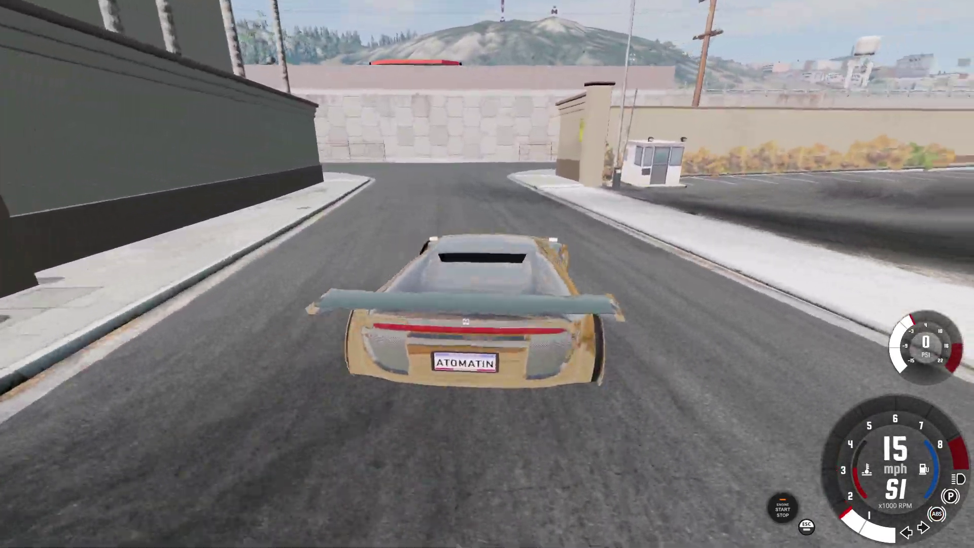
{"action": "key", "text": "Right"}
{"action": "key", "text": "Up"}
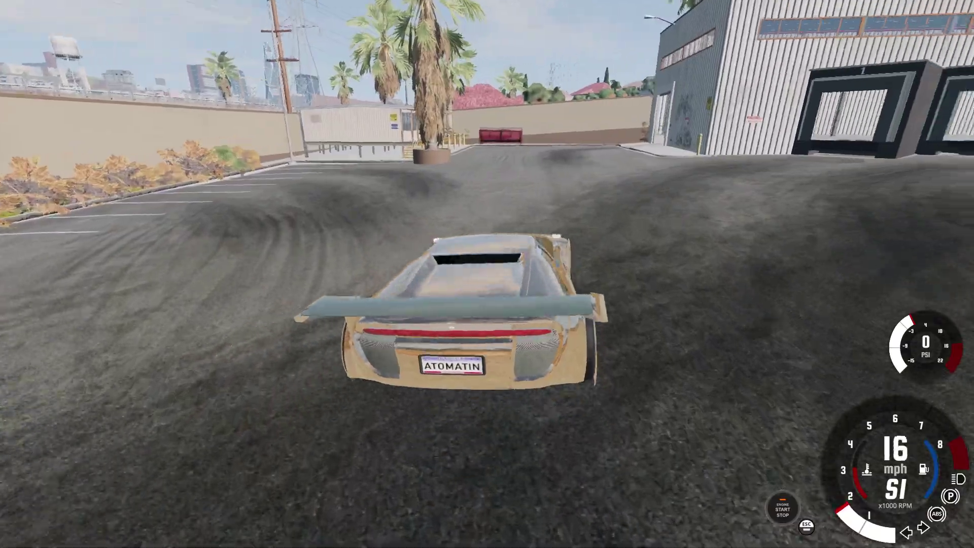
- Drift the car around the lot near the loading doors to face back
{"action": "key", "text": "Up"}
{"action": "key", "text": "Left"}
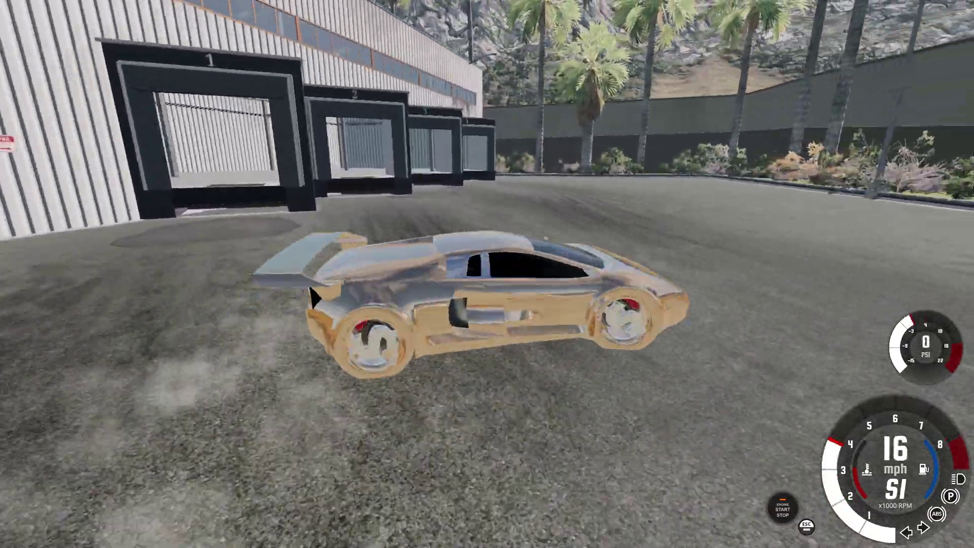
{"action": "key", "text": "Up"}
{"action": "key", "text": "Left"}
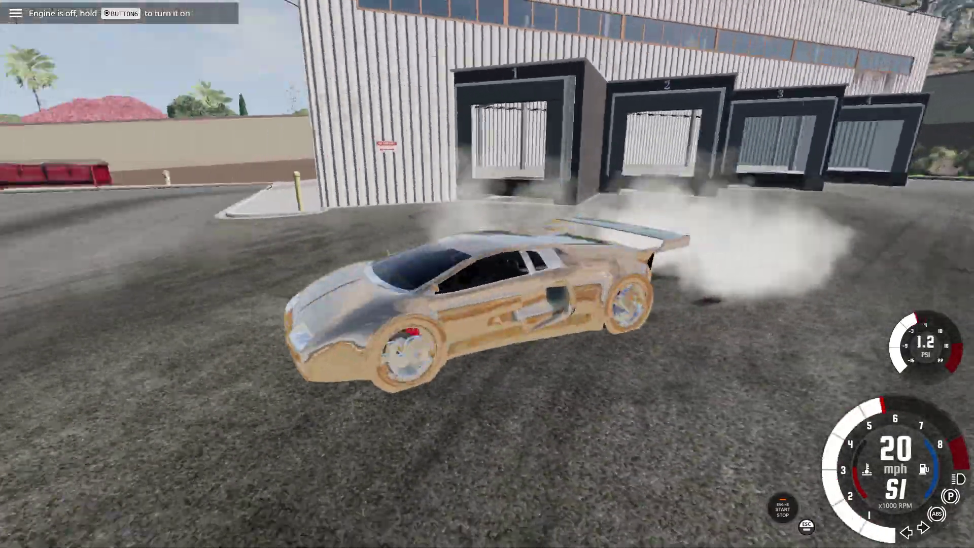
- Drive through the archway, spin around past the intersection, and exit left through the gate
{"action": "key", "text": "Up"}
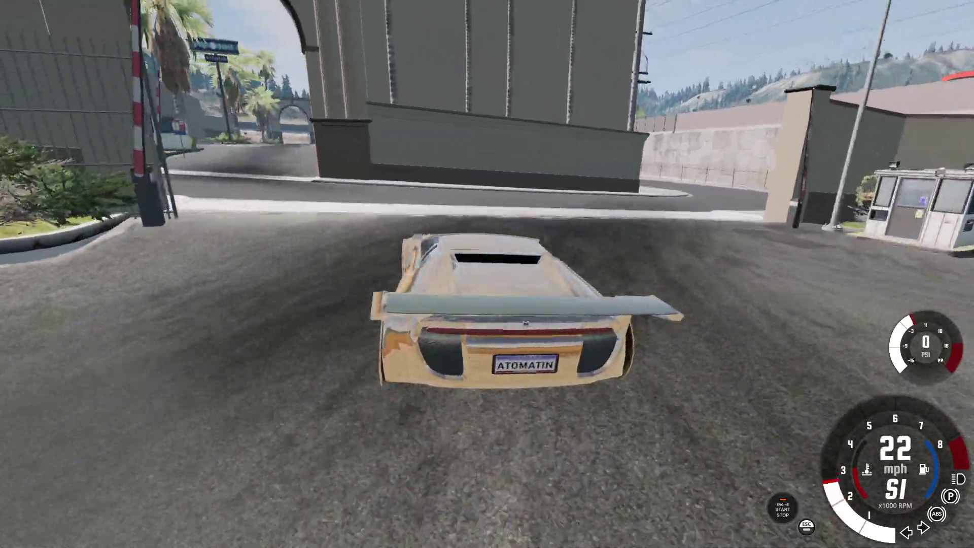
{"action": "key", "text": "Up"}
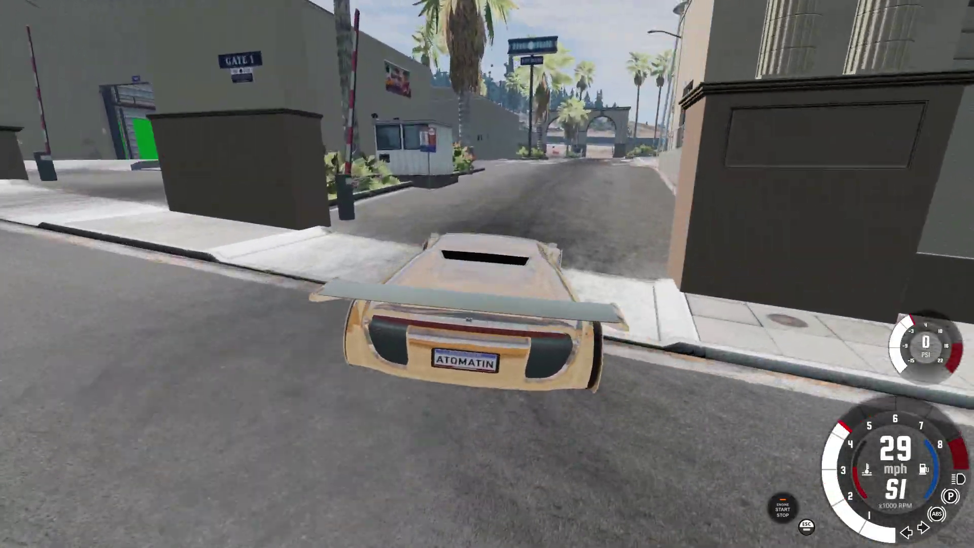
{"action": "key", "text": "Up"}
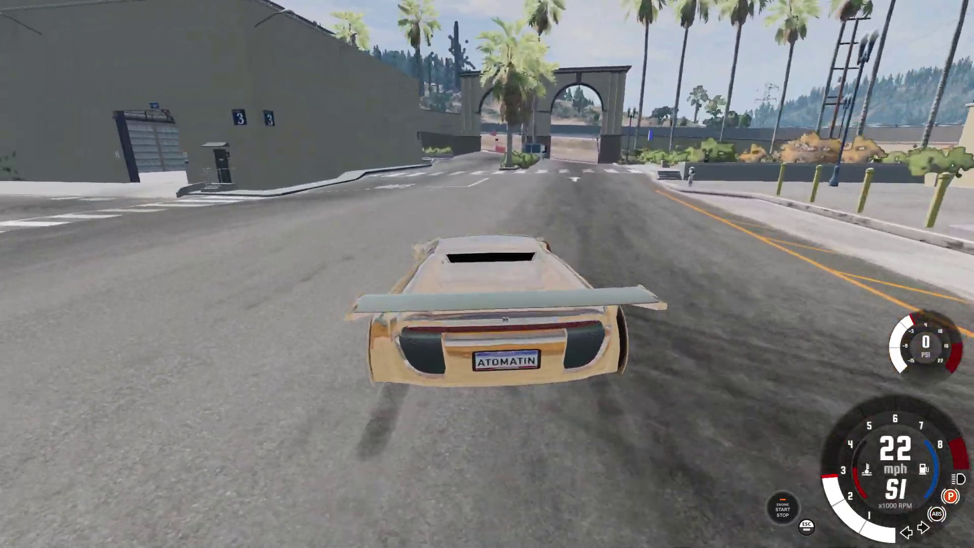
{"action": "key", "text": "Up"}
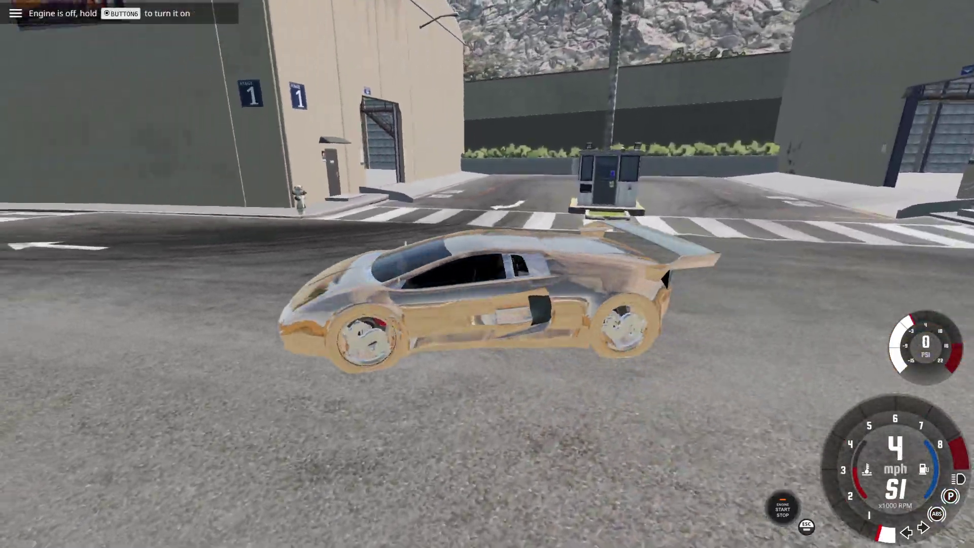
{"action": "key", "text": "Up"}
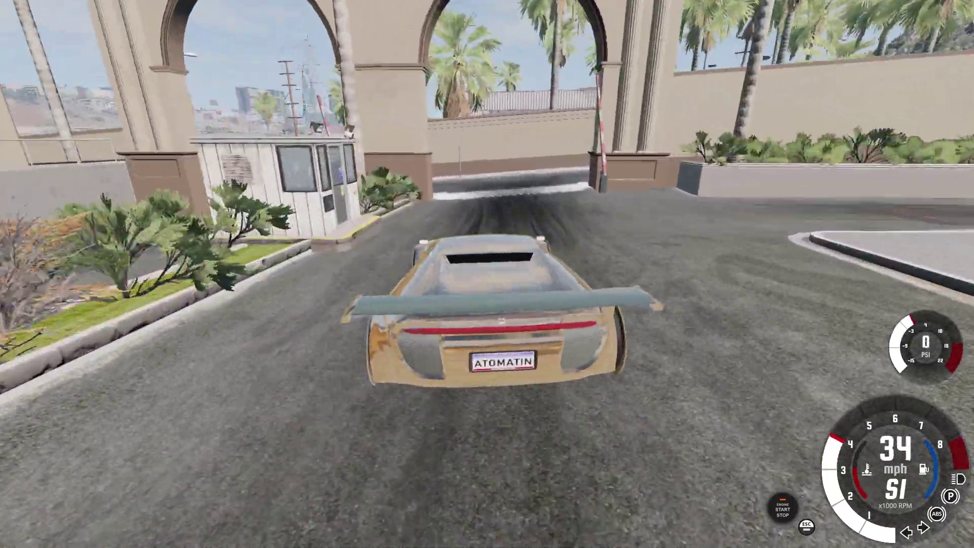
{"action": "key", "text": "Left"}
{"action": "key", "text": "Left"}
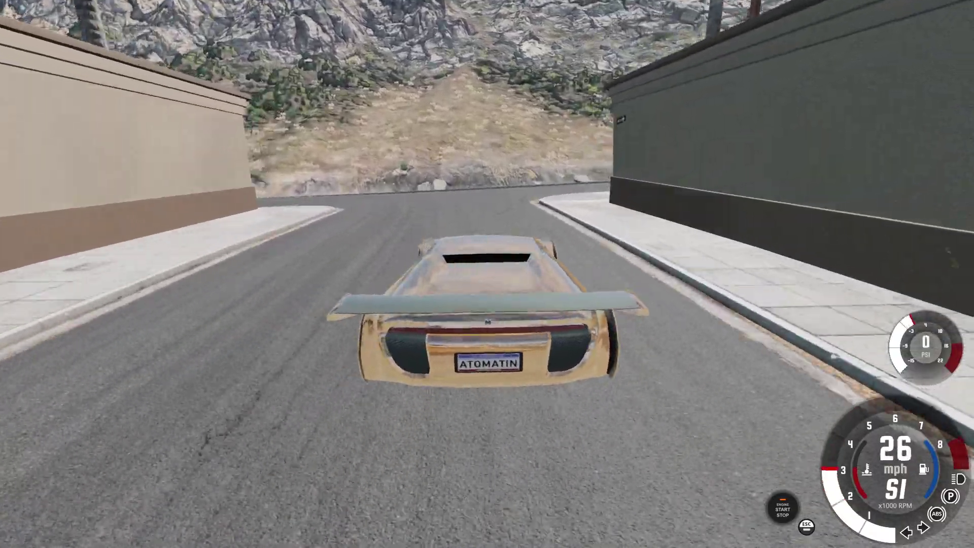
- Turn left onto the main road, then turn into the side street and accelerate
{"action": "key", "text": "Left"}
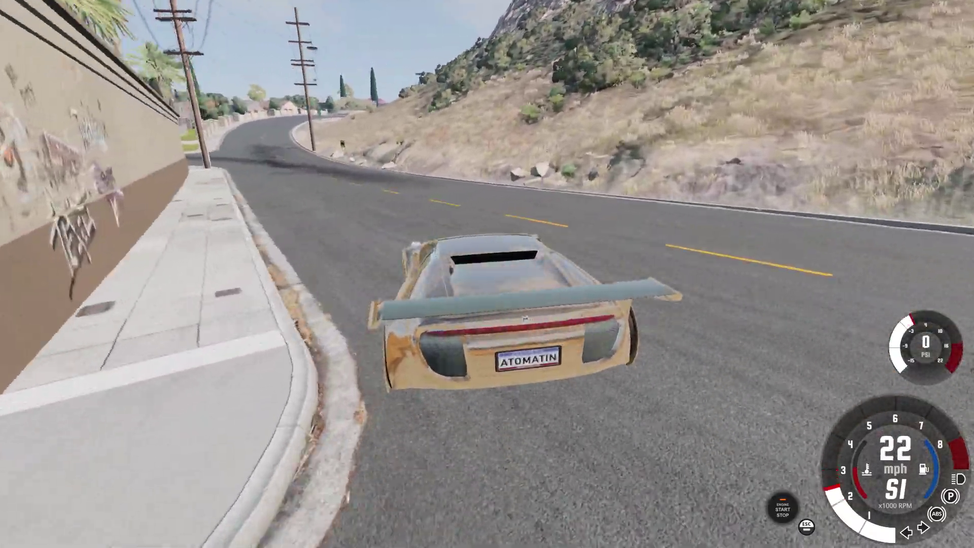
{"action": "key", "text": "Up"}
{"action": "key", "text": "Up"}
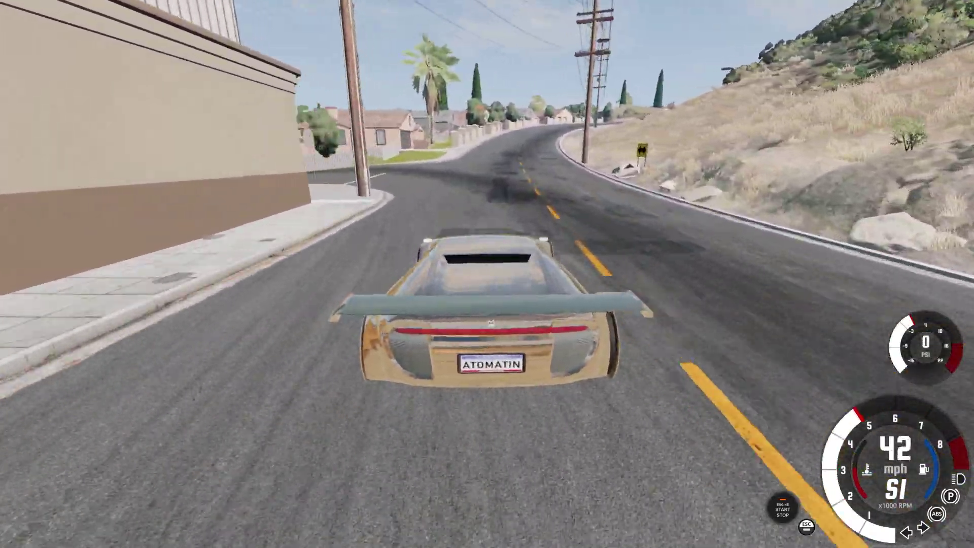
{"action": "key", "text": "Left"}
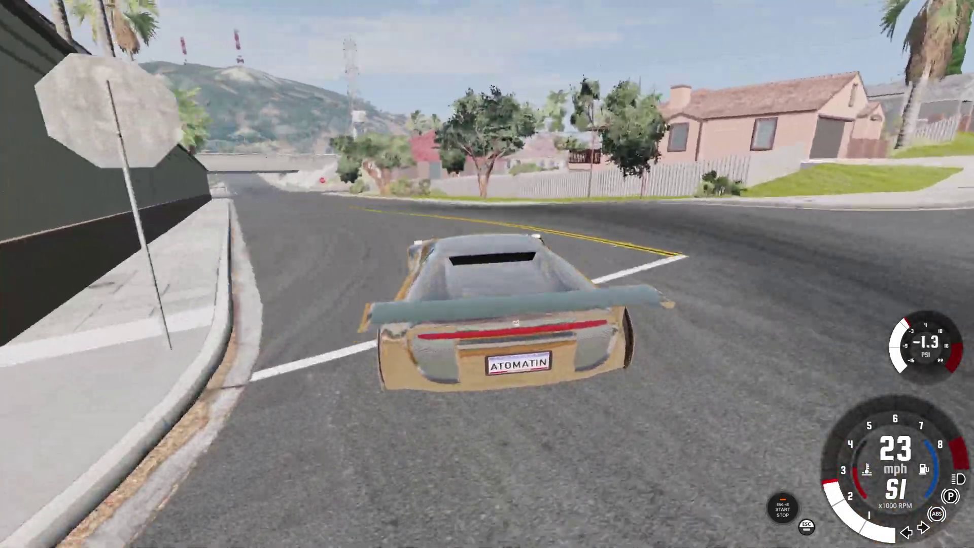
{"action": "key", "text": "Up"}
{"action": "key", "text": "Up"}
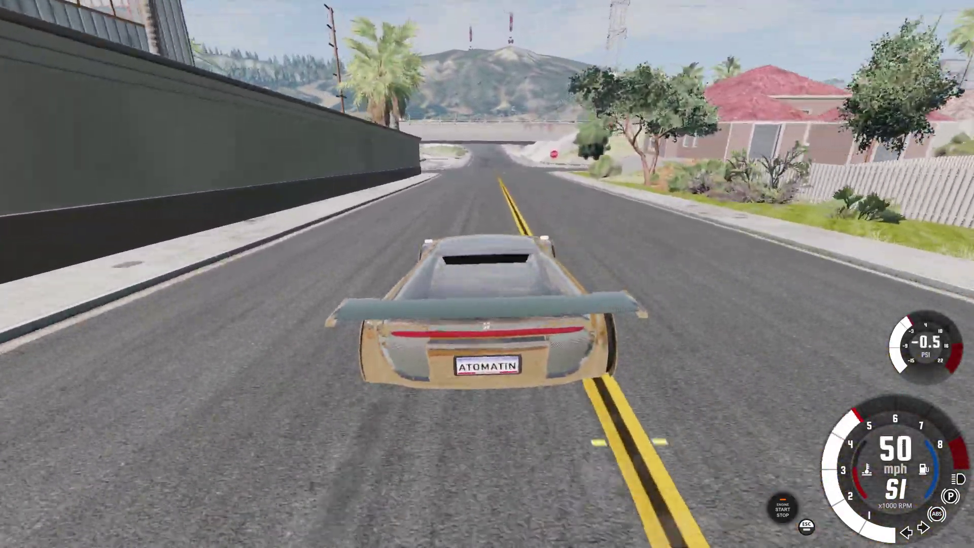
{"action": "key", "text": "Up"}
- Drift to a stop, pull onto the driveway, brake, and get out on foot
{"action": "key", "text": "Left"}
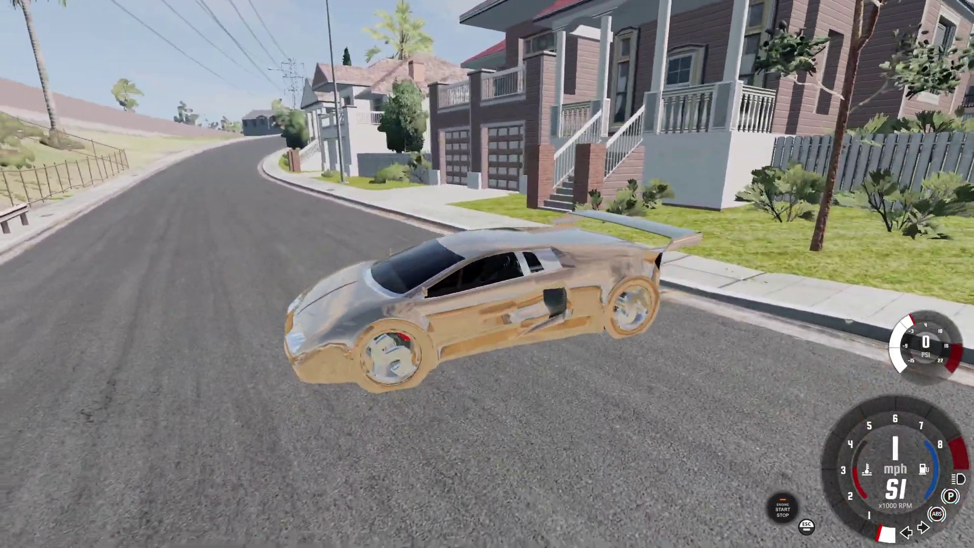
{"action": "key", "text": "Up"}
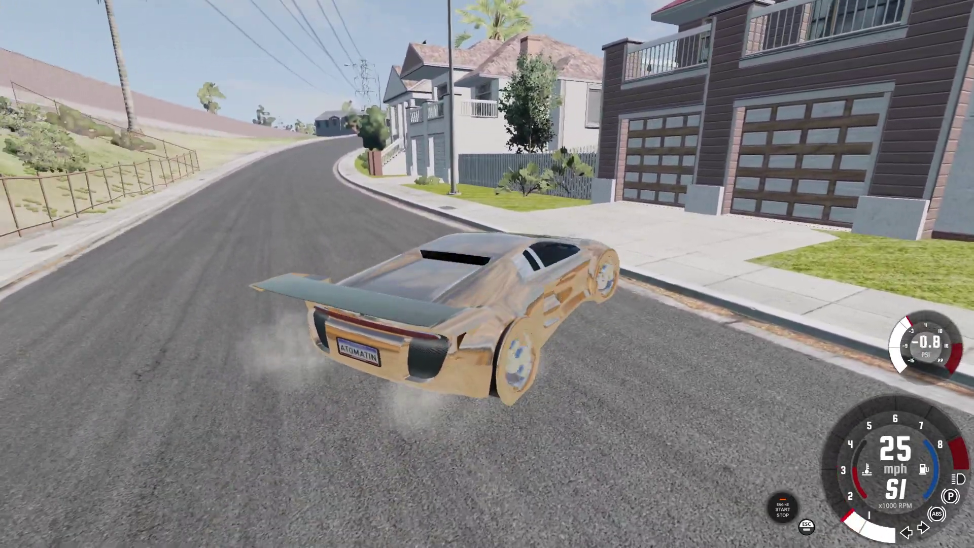
{"action": "key", "text": "Up"}
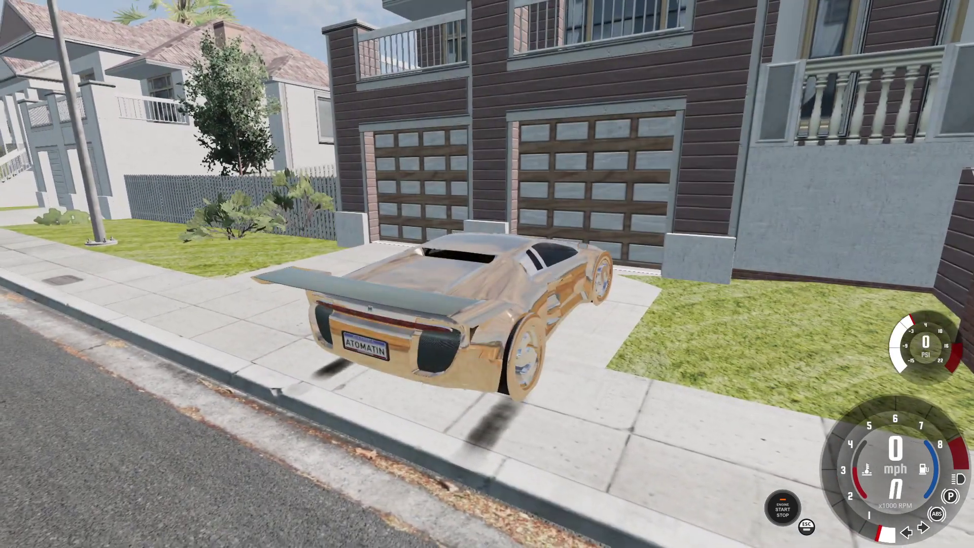
{"action": "key", "text": "Down"}
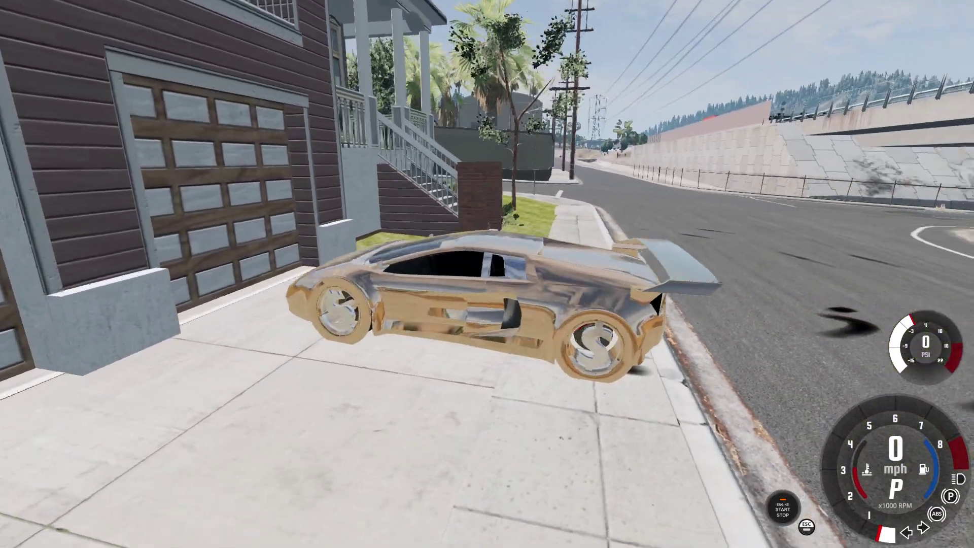
{"action": "key", "text": "f"}
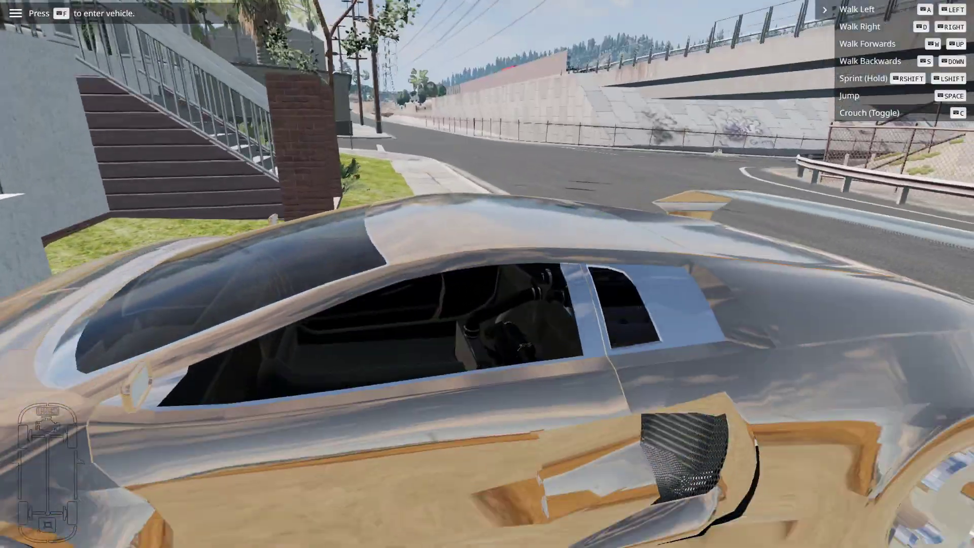
- Walk from the car's front-left along its side to a wide view behind it
{"action": "key", "text": "s"}
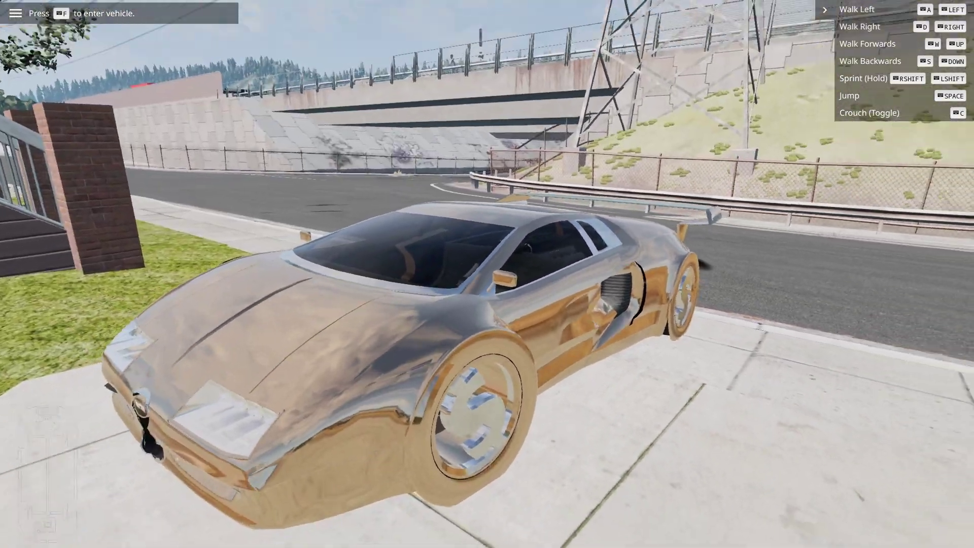
{"action": "key", "text": "a"}
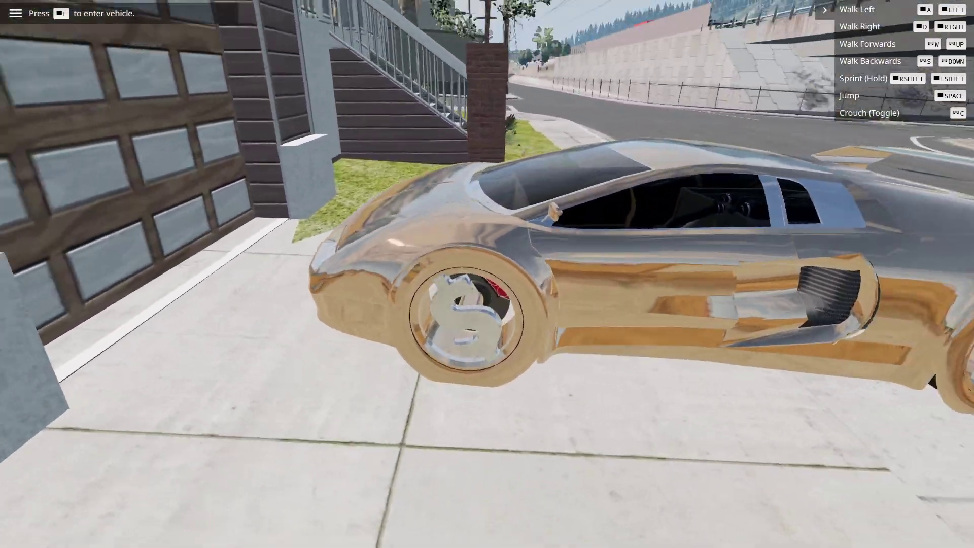
{"action": "key", "text": "a"}
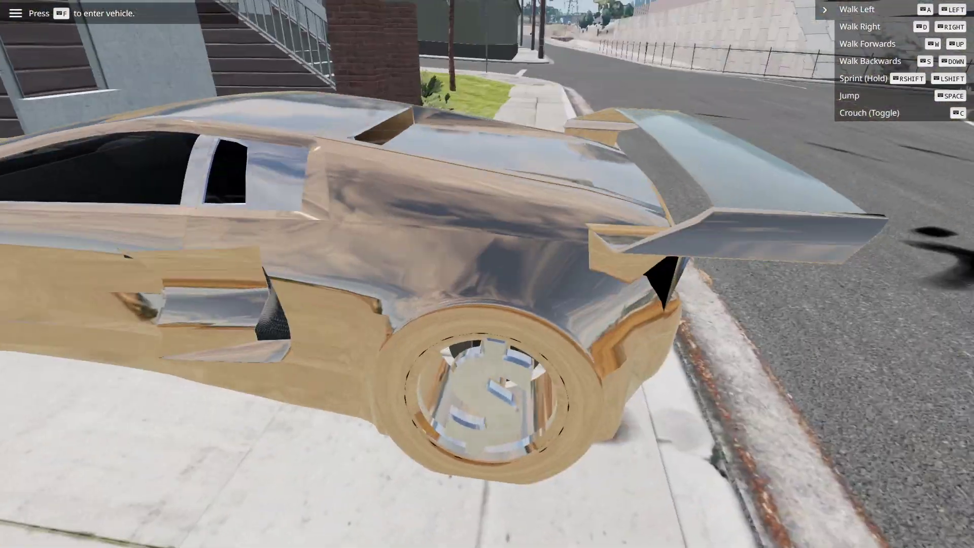
{"action": "key", "text": "a"}
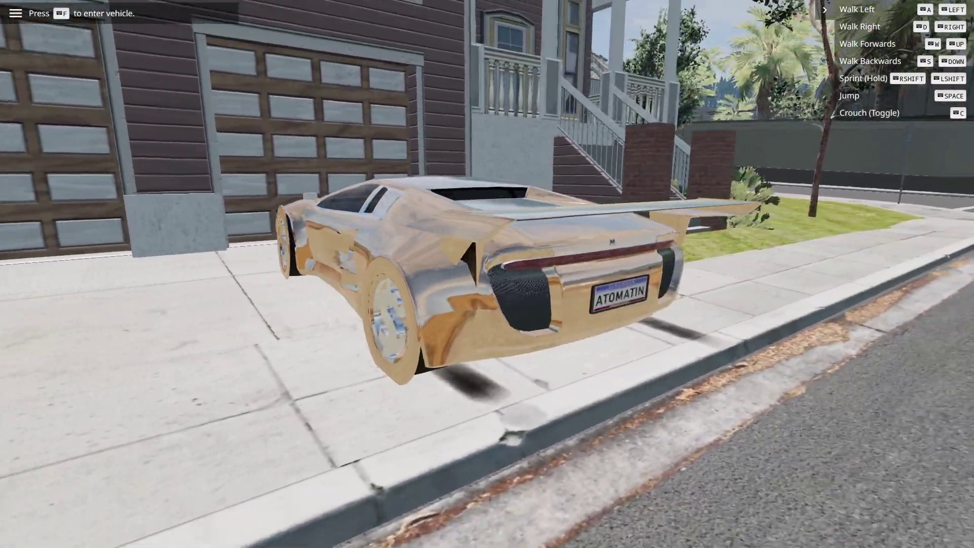
{"action": "key", "text": "s"}
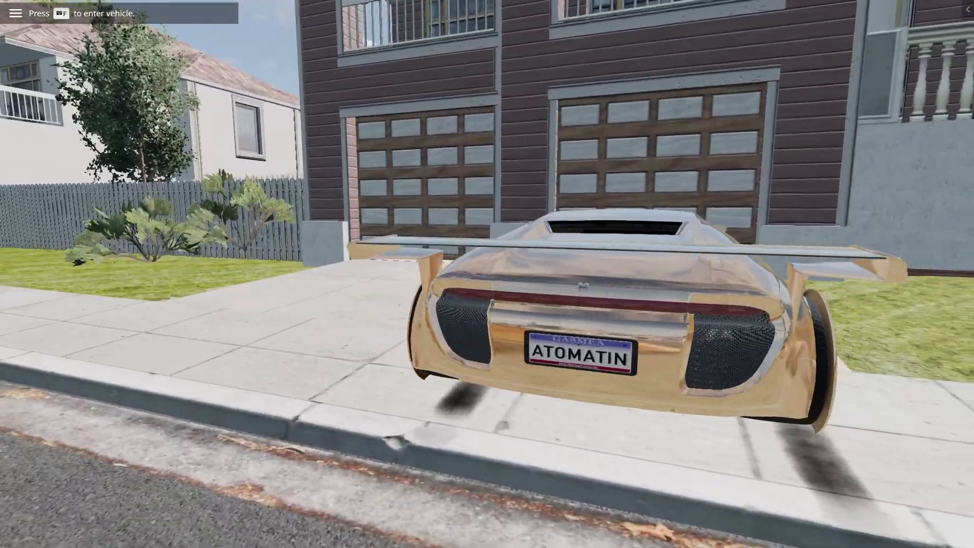
- Walk along the left side past the driver window, then back to the rear kerb side
{"action": "key", "text": "w"}
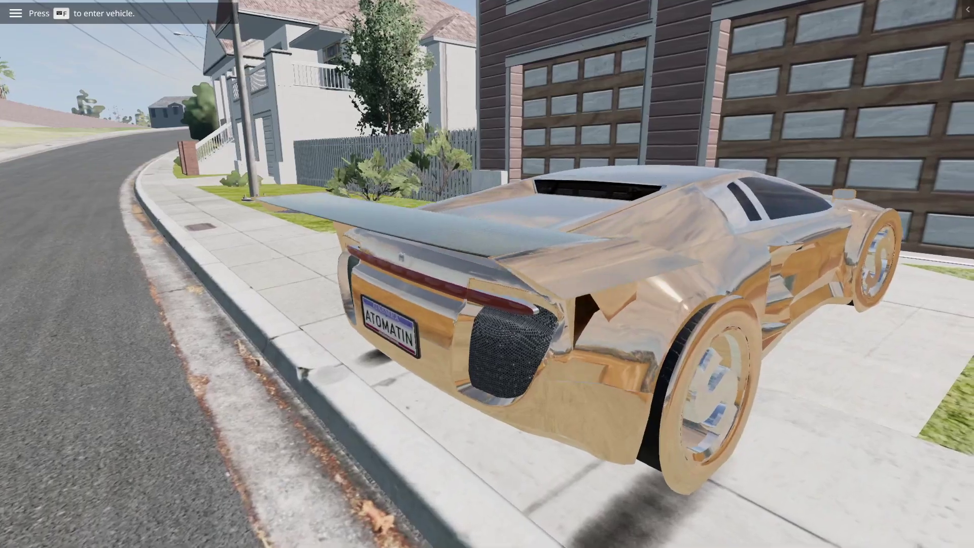
{"action": "key", "text": "w"}
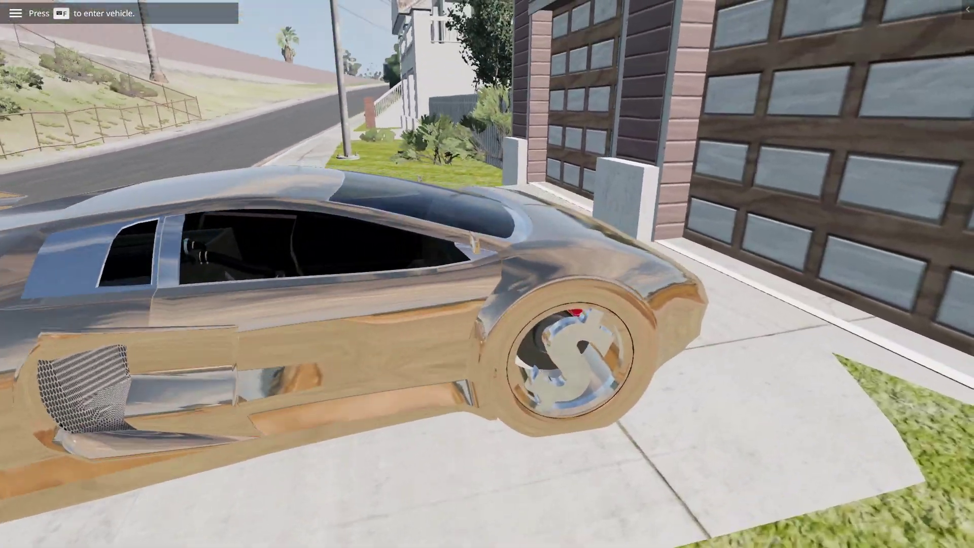
{"action": "key", "text": "w"}
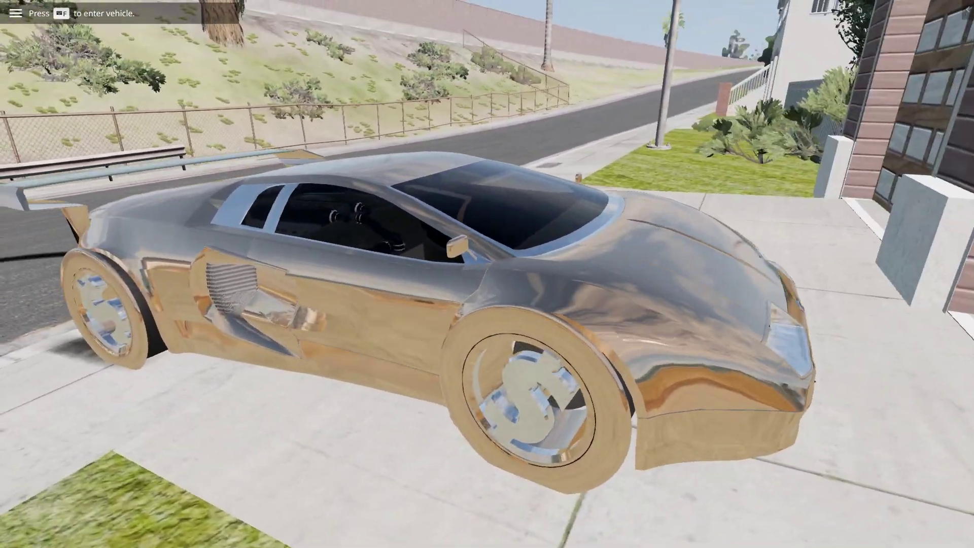
{"action": "key", "text": "w"}
{"action": "key", "text": "w"}
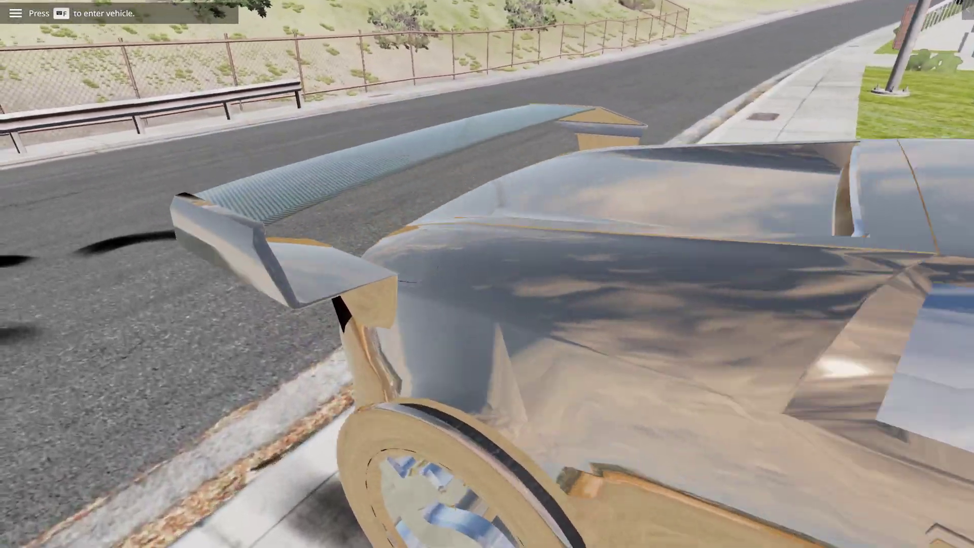
{"action": "key", "text": "w"}
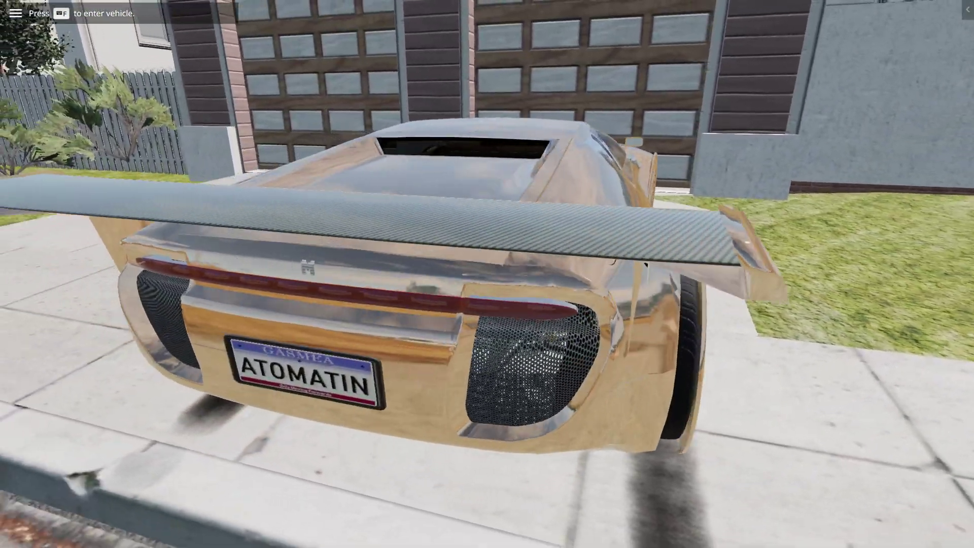
{"action": "key", "text": "w"}
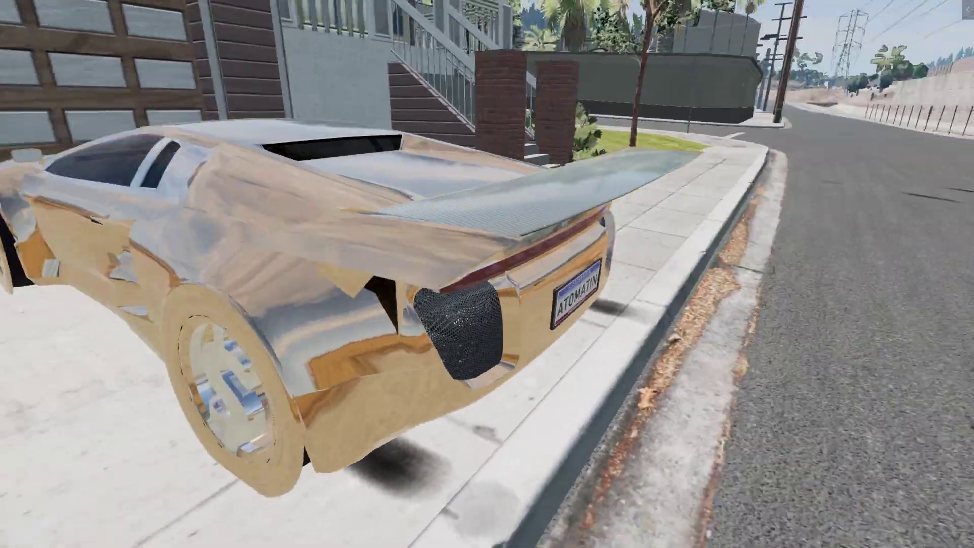